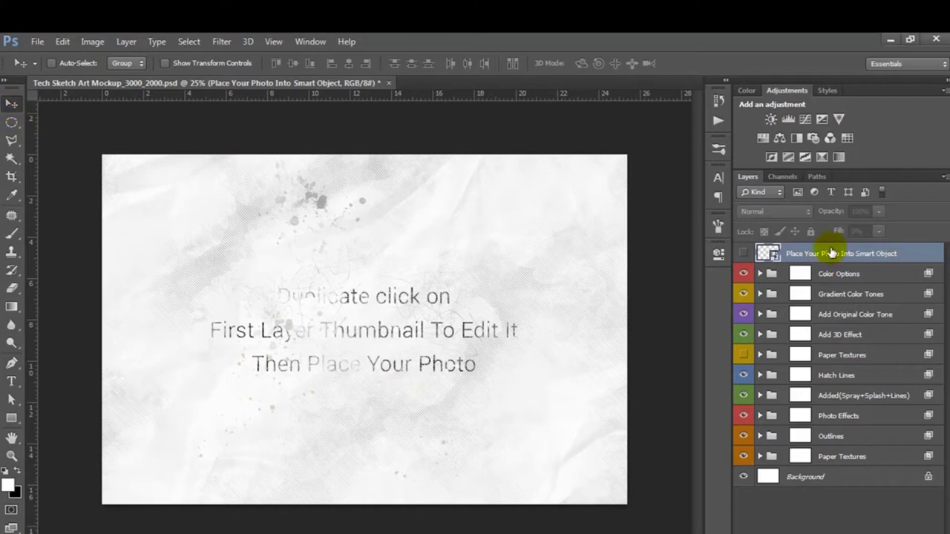
Place Demo1.png into the smart object and scale the helmet down to about 14%
double_click(765, 254)
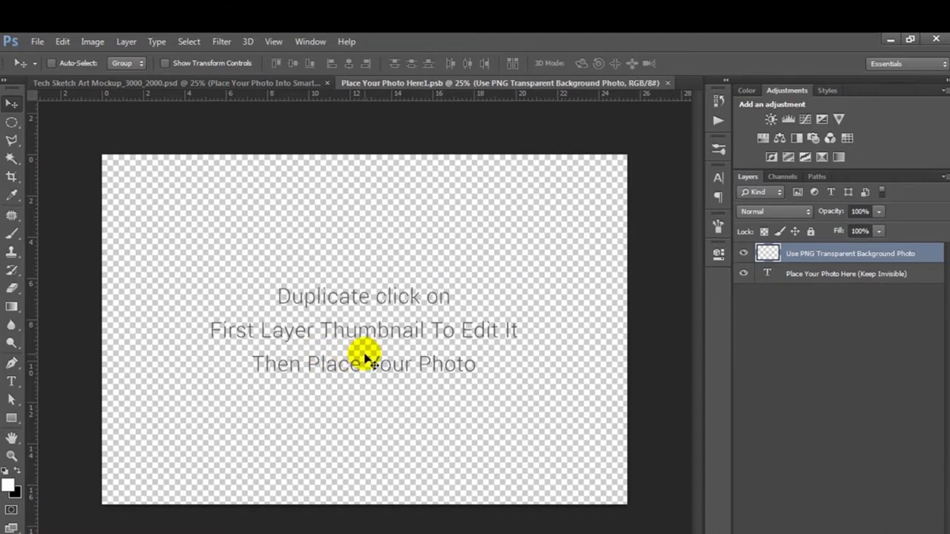
click(34, 42)
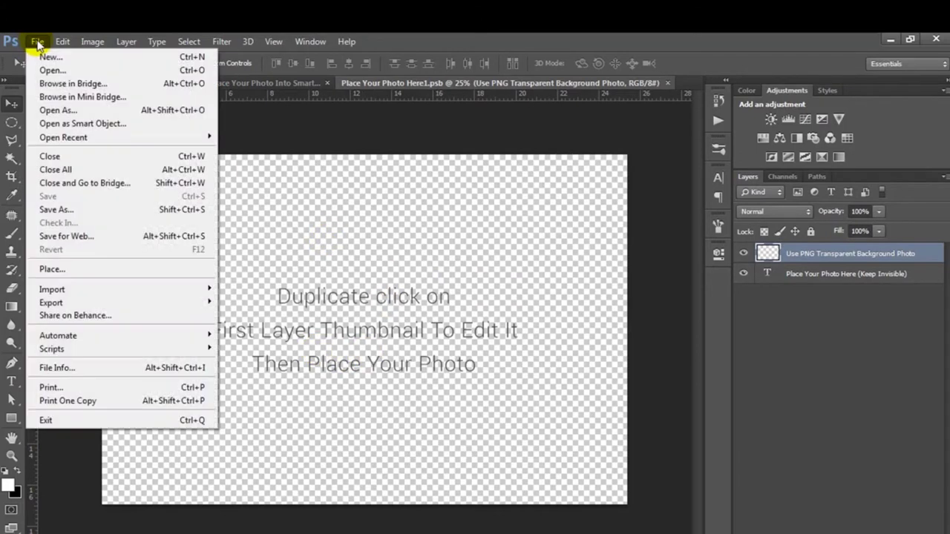
click(60, 269)
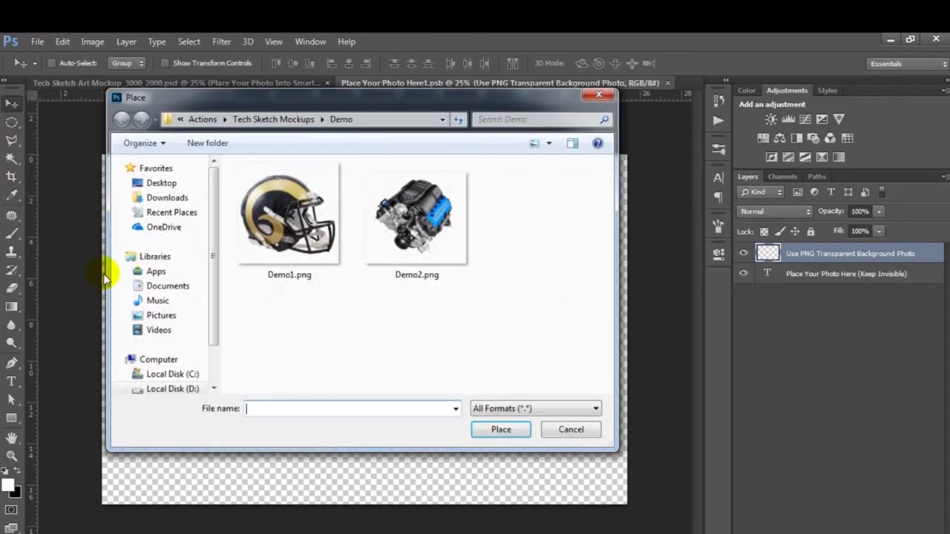
click(292, 223)
click(500, 430)
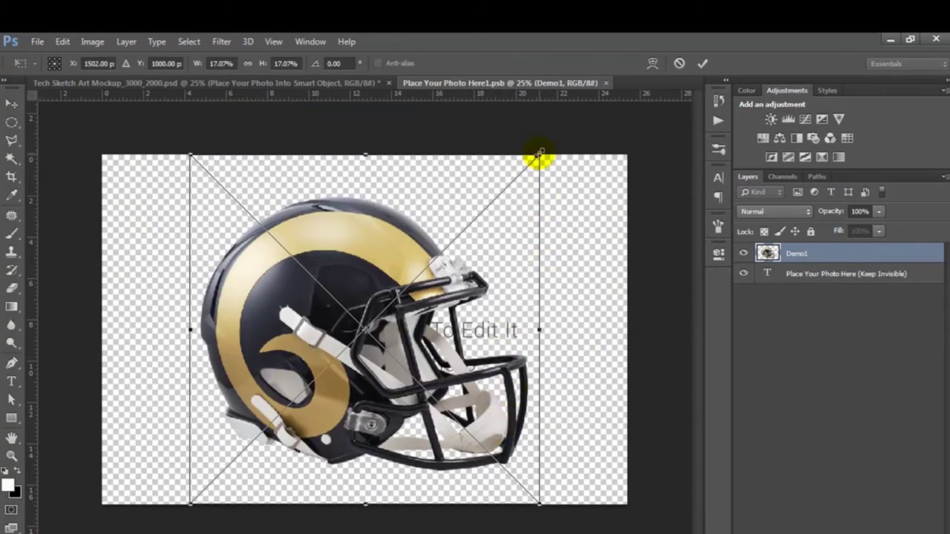
drag(540, 157, 511, 183)
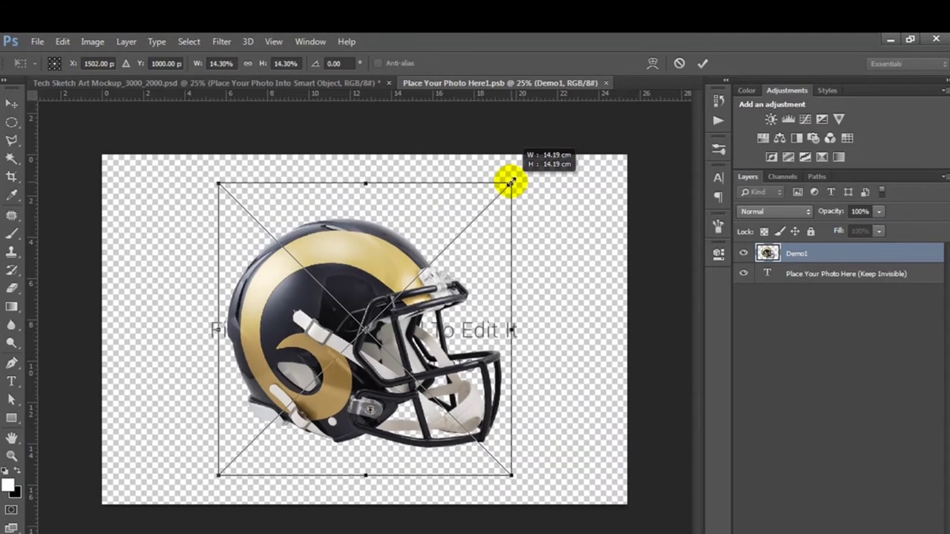
key(Return)
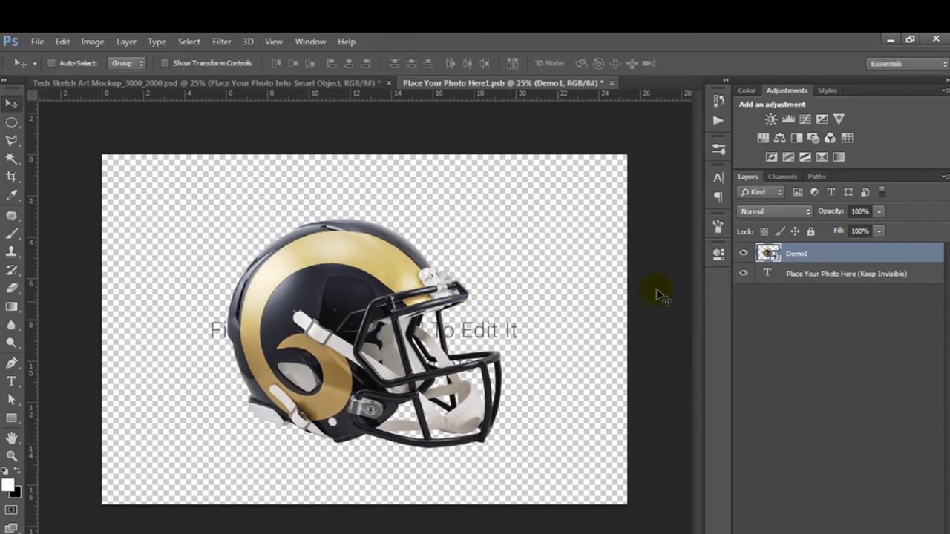
Hide the 'Place Your Photo Here' text layer, then close and save the smart object
click(806, 279)
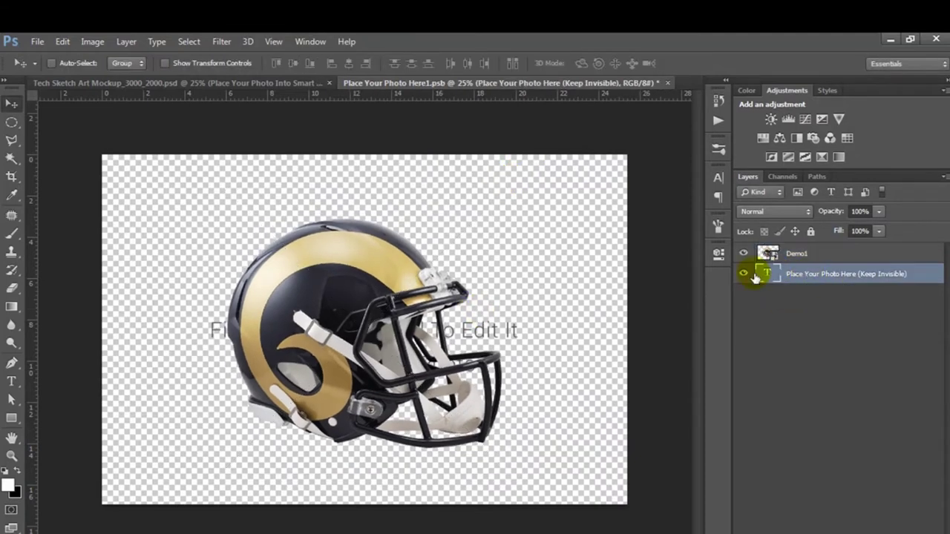
click(744, 275)
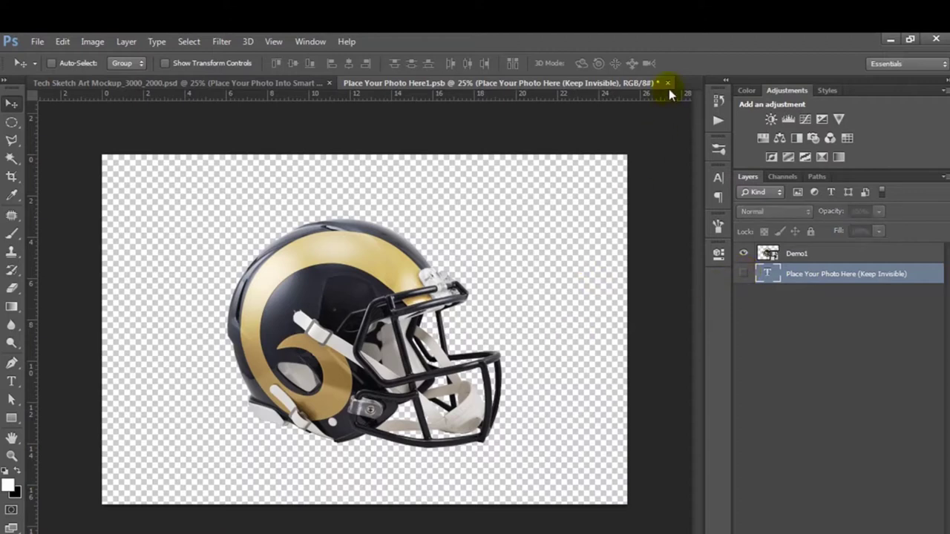
click(666, 83)
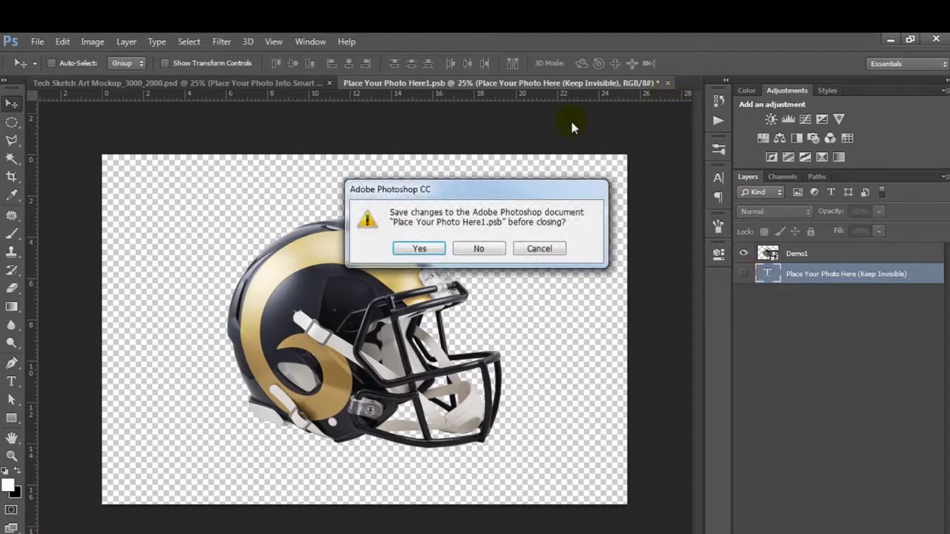
click(420, 249)
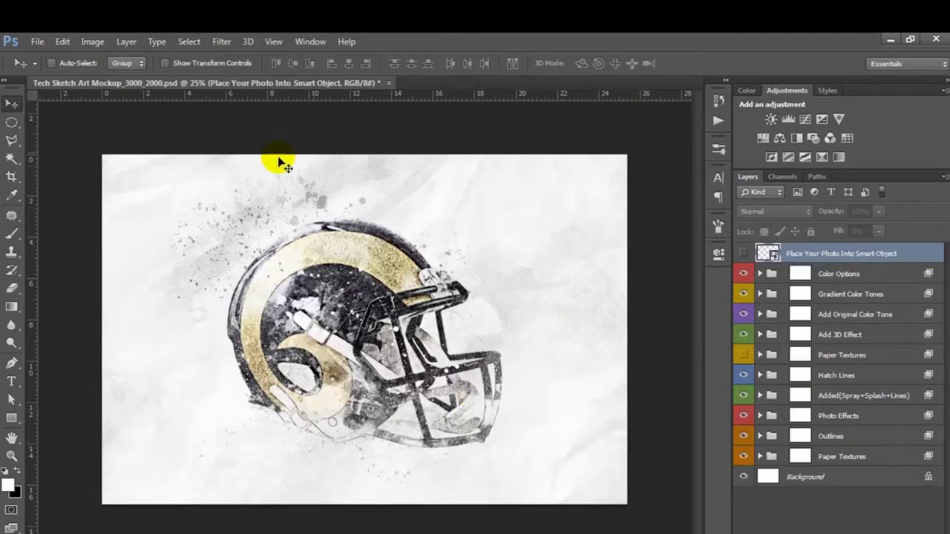
Toggle the helmet's gold colouring off and on, and expand the Photo Effects group
click(745, 339)
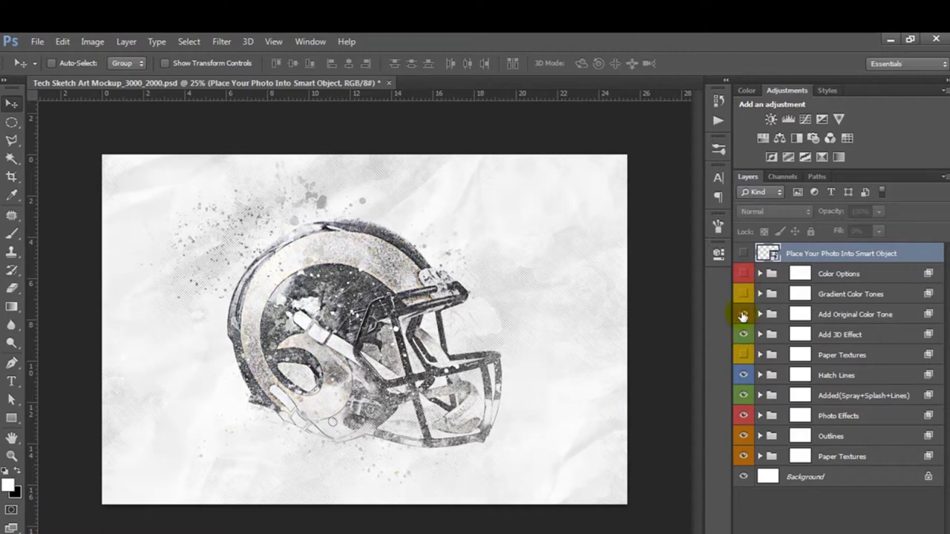
click(744, 274)
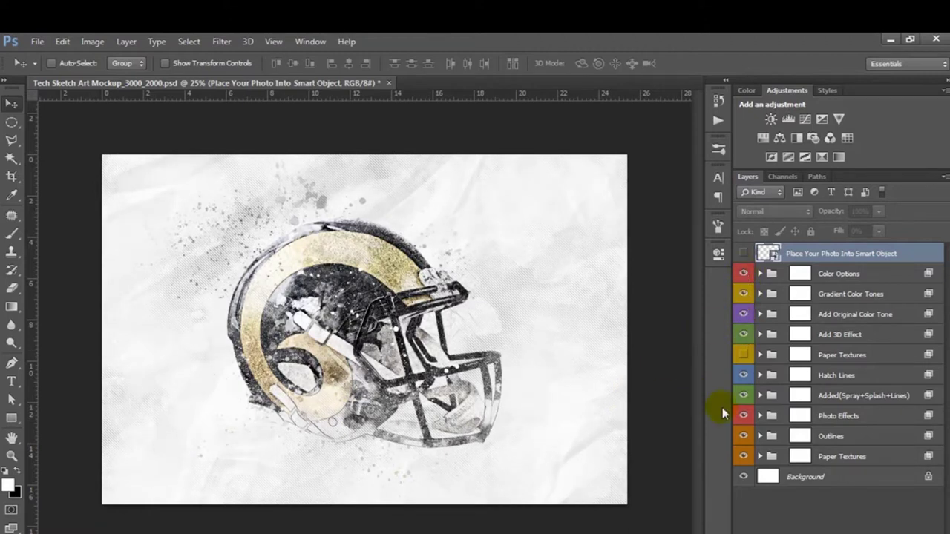
click(843, 418)
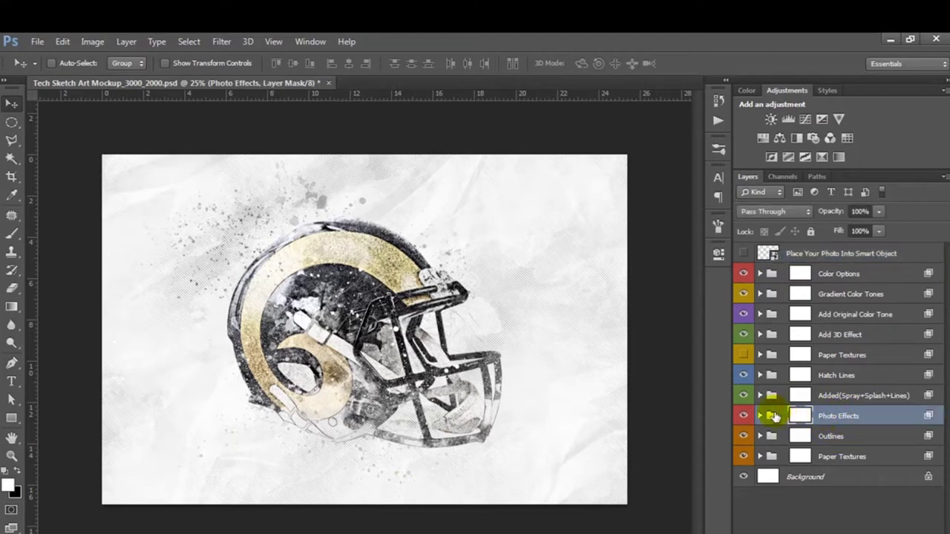
click(761, 418)
scroll(784, 397, down, 3)
scroll(743, 391, down, 1)
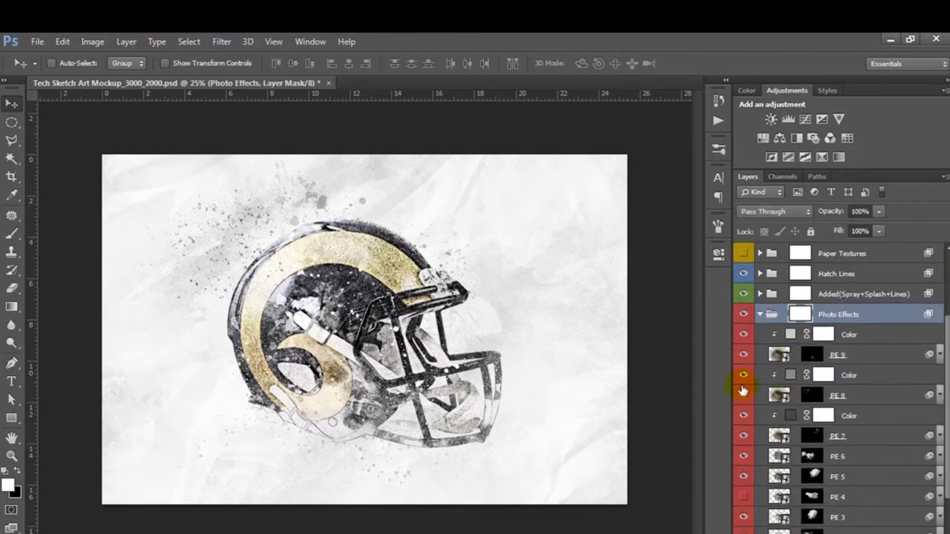
Widen the side panels and move PE 9's masked effect near the helmet jaw
drag(731, 369, 695, 369)
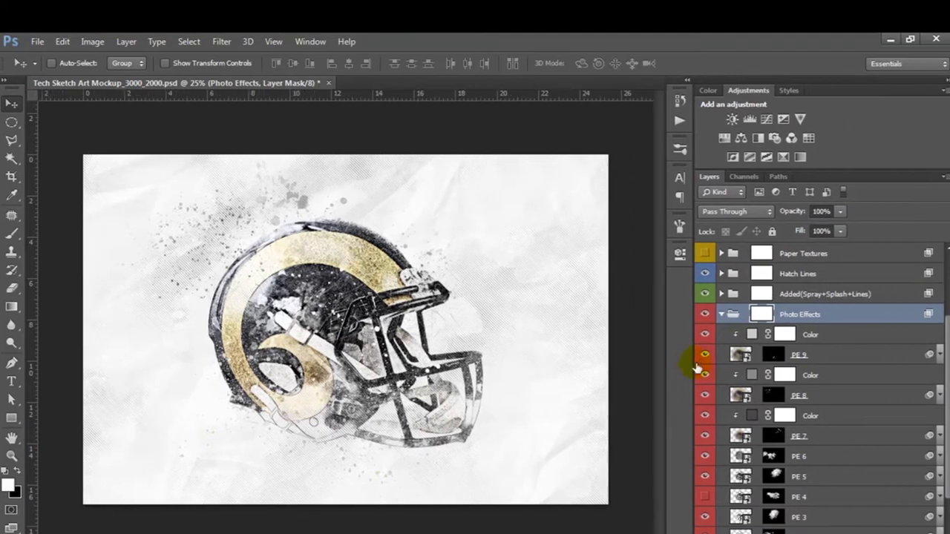
drag(939, 348, 941, 348)
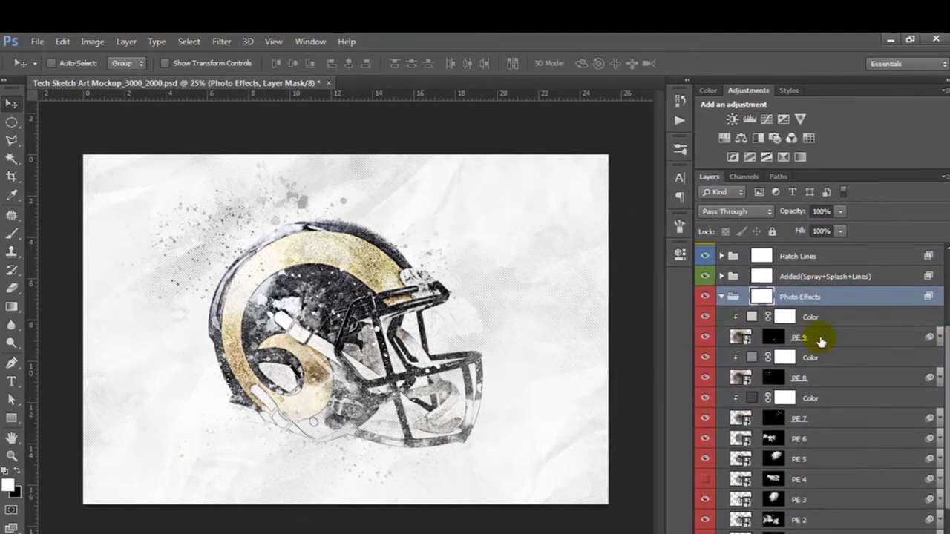
click(821, 341)
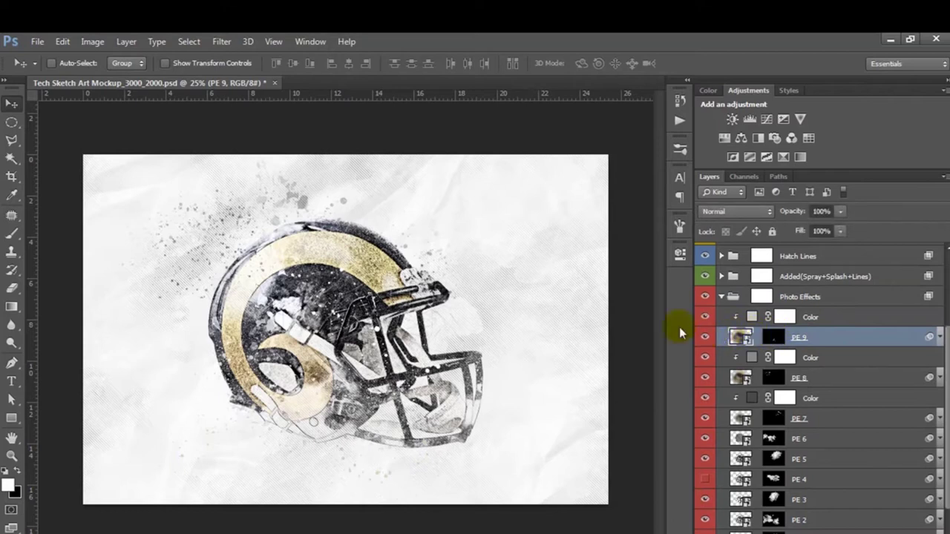
click(774, 338)
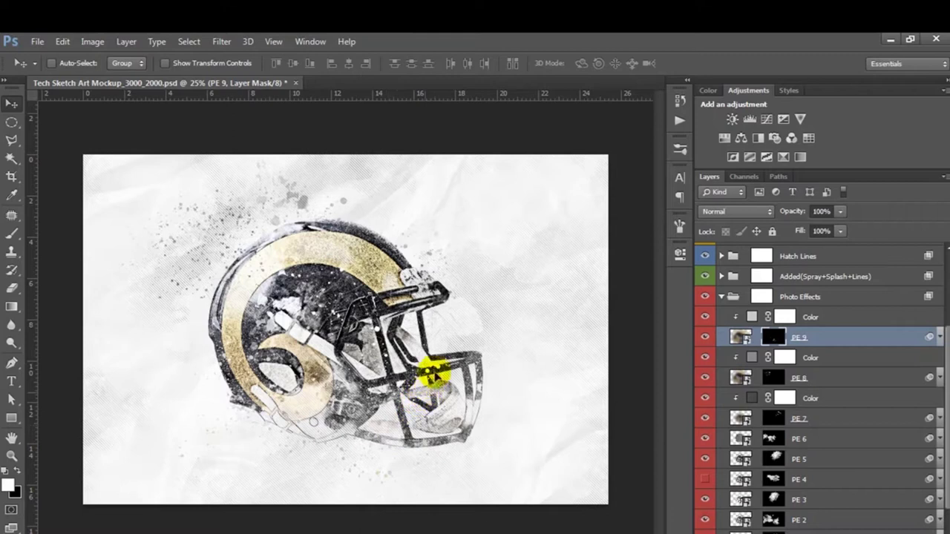
mouse_move(438, 375)
mouse_down()
mouse_move(339, 435)
mouse_move(285, 453)
mouse_move(340, 424)
mouse_up()
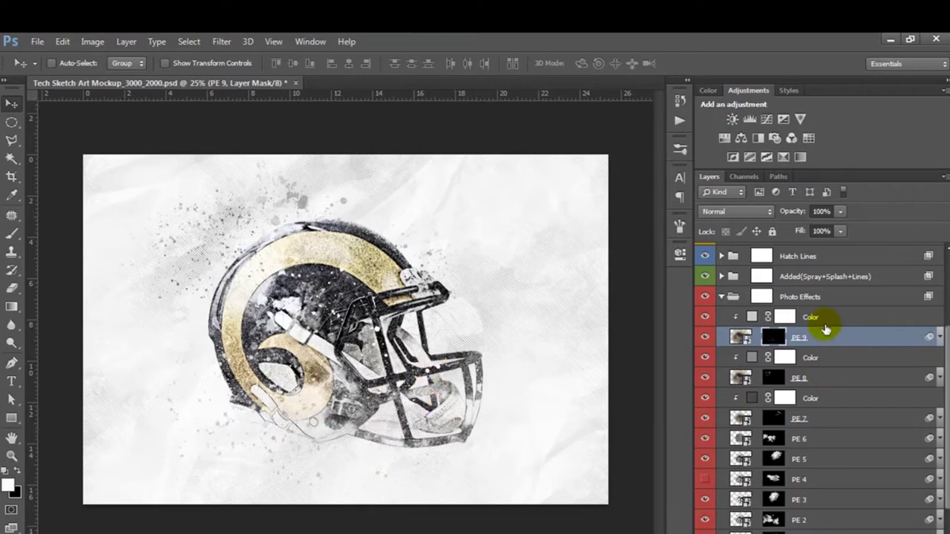
Set the upper Color fill to light beige ccba9a sampled from the helmet
click(816, 318)
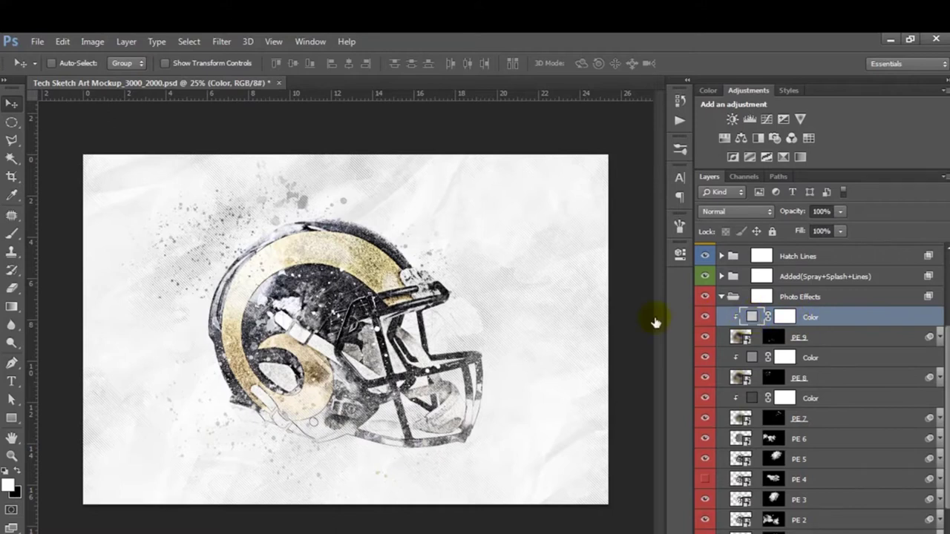
click(370, 261)
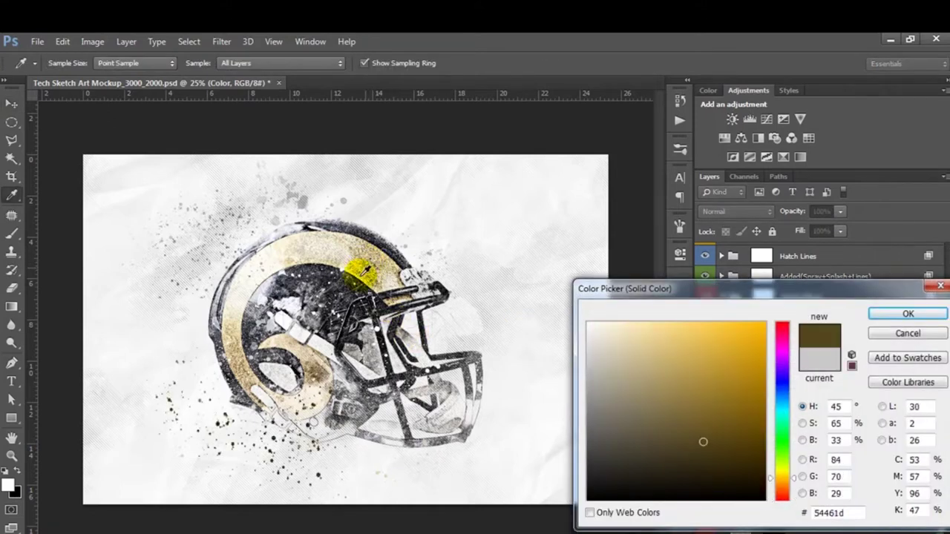
drag(366, 269, 291, 349)
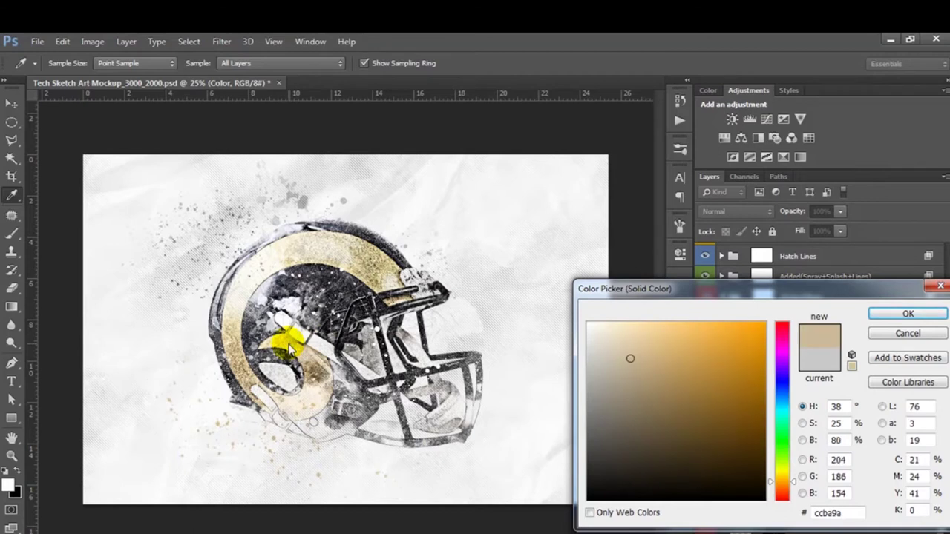
click(878, 314)
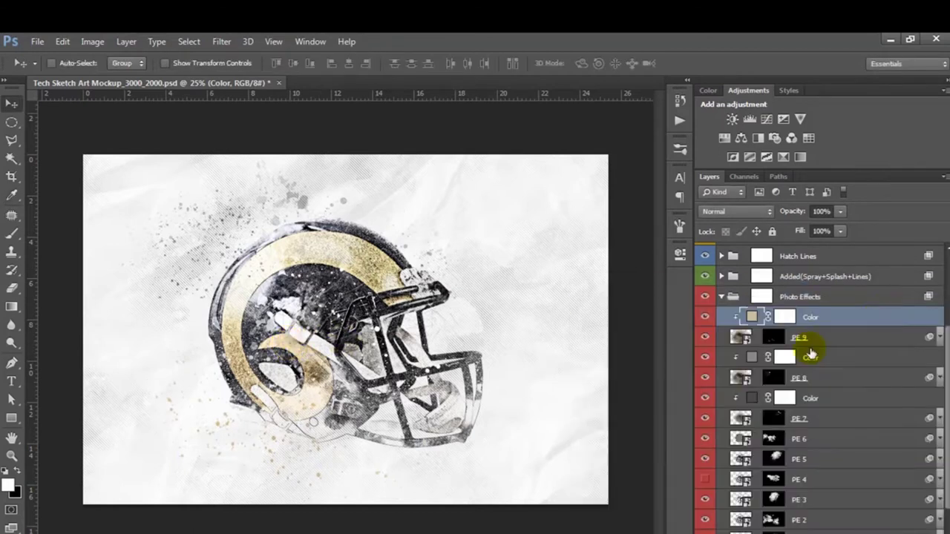
click(791, 380)
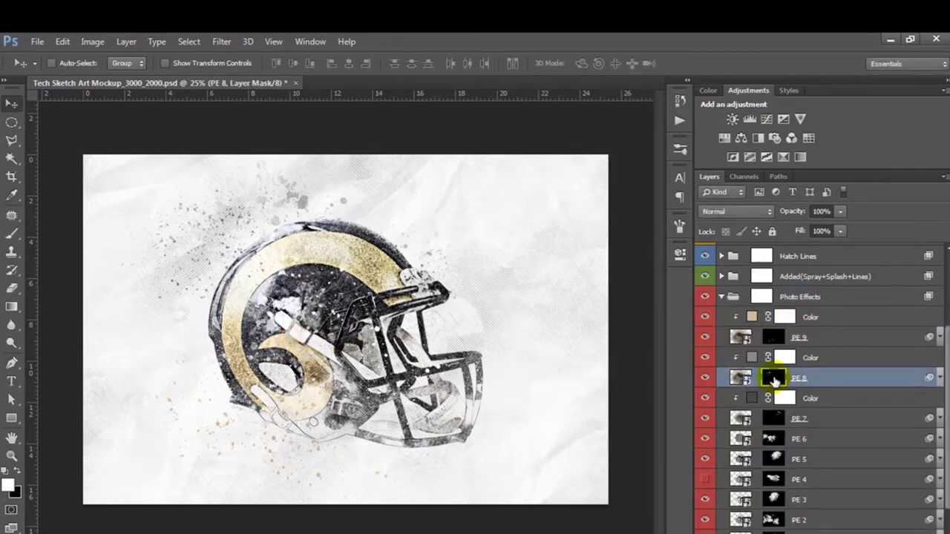
Move the PE 8 effect right and enlarge it over the helmet
mouse_move(265, 233)
mouse_down()
mouse_move(417, 273)
mouse_move(273, 304)
mouse_up()
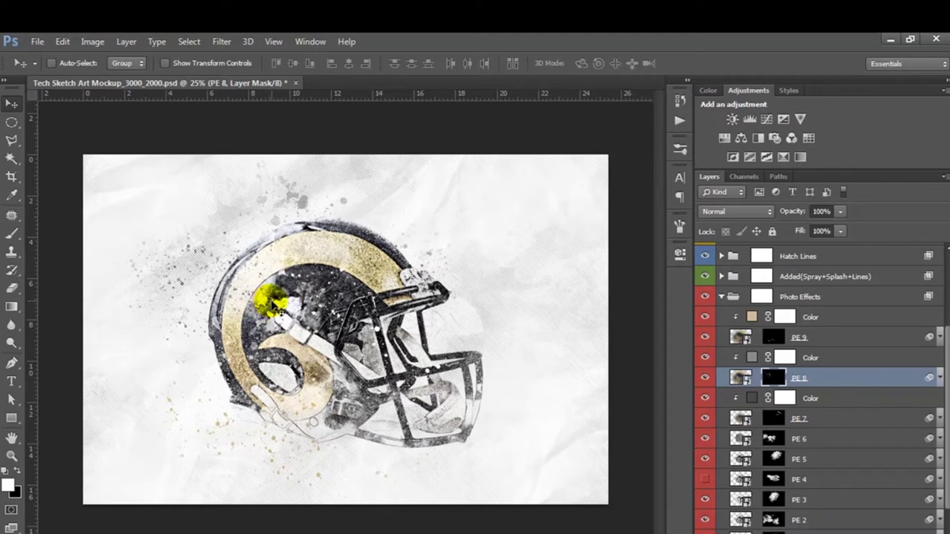
key(ctrl+t)
mouse_move(287, 342)
mouse_down()
mouse_move(335, 376)
mouse_move(288, 302)
mouse_up()
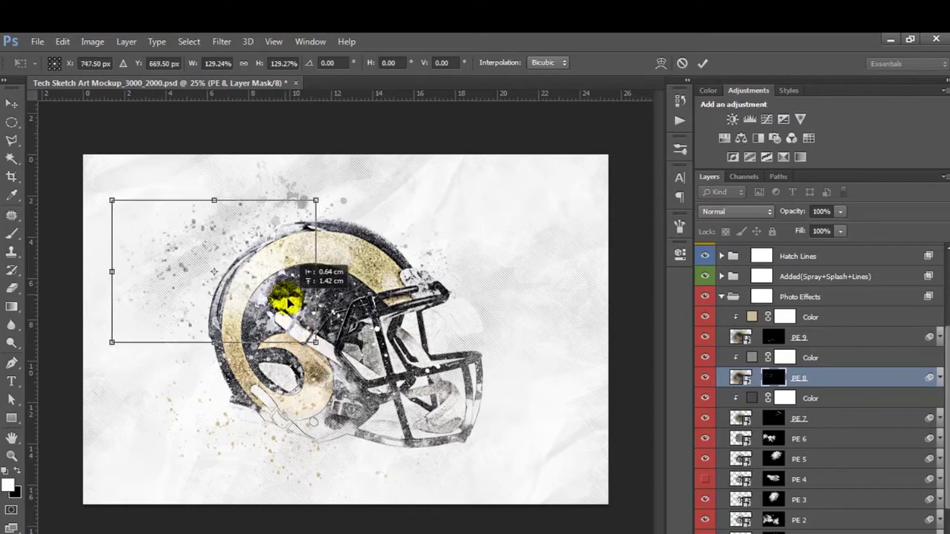
key(Return)
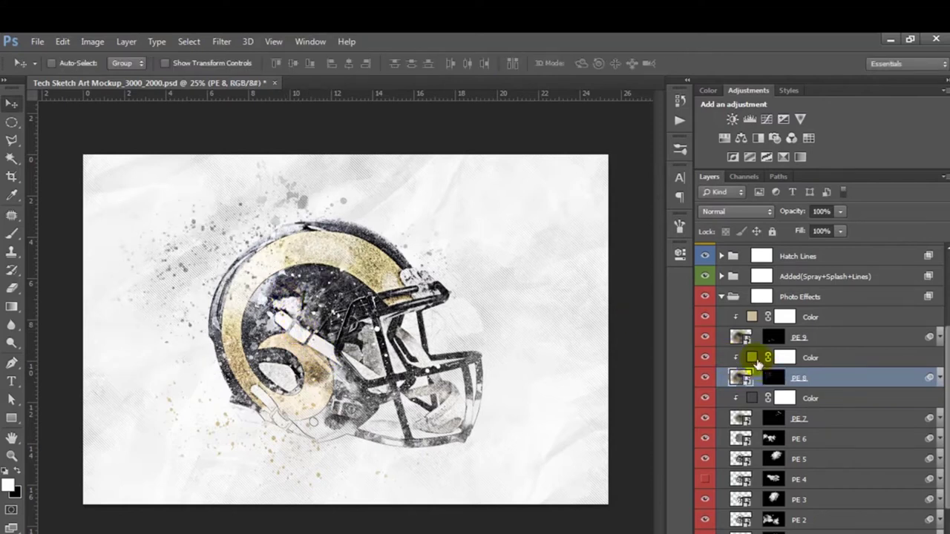
Change the Color fill under PE 9 to light grey cacacc
click(753, 360)
double_click(753, 360)
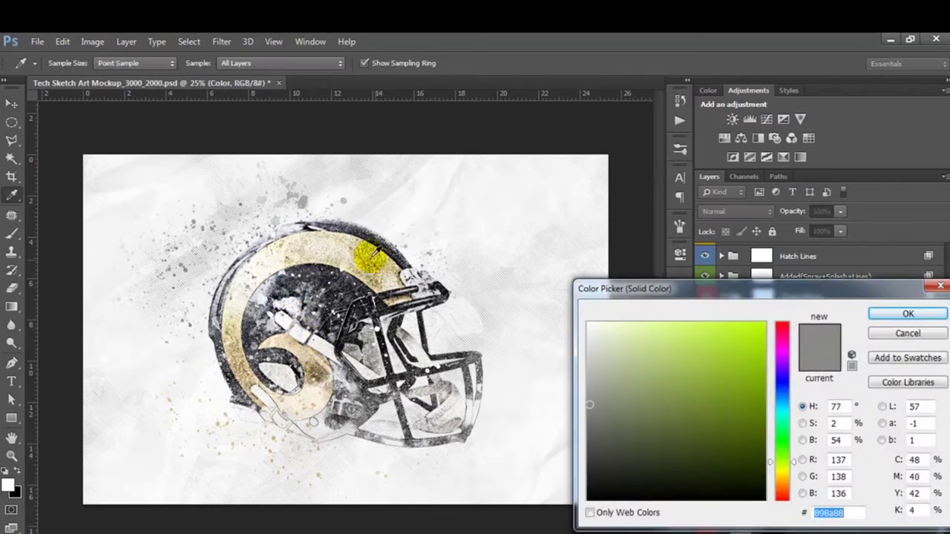
click(359, 238)
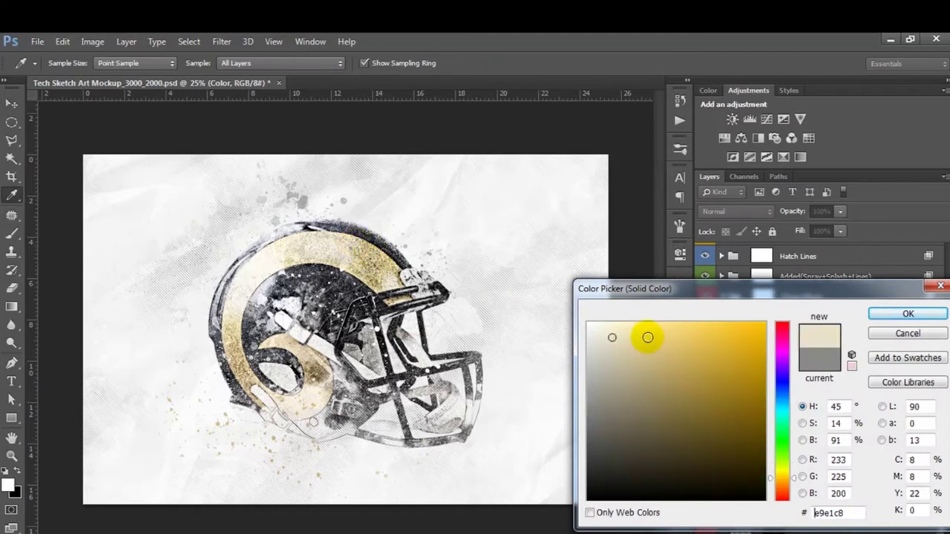
click(645, 334)
click(636, 323)
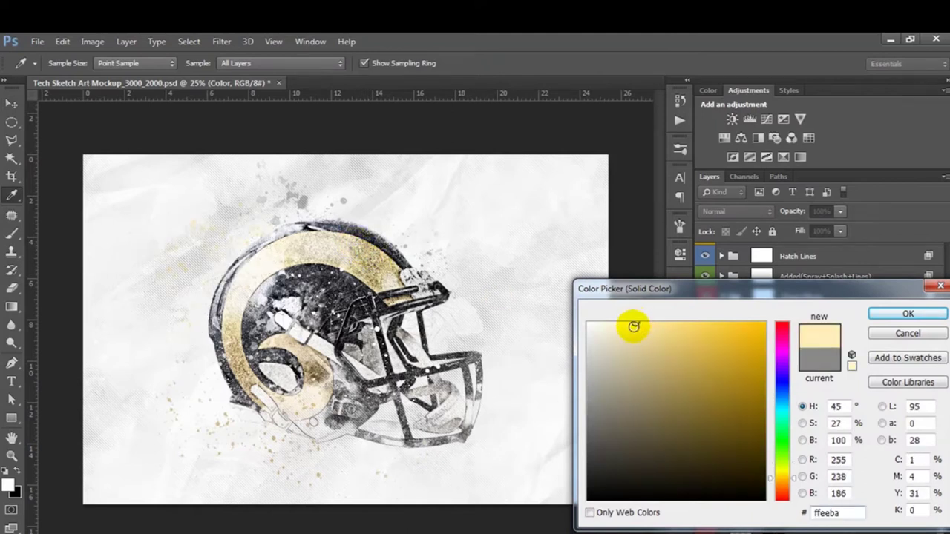
click(295, 276)
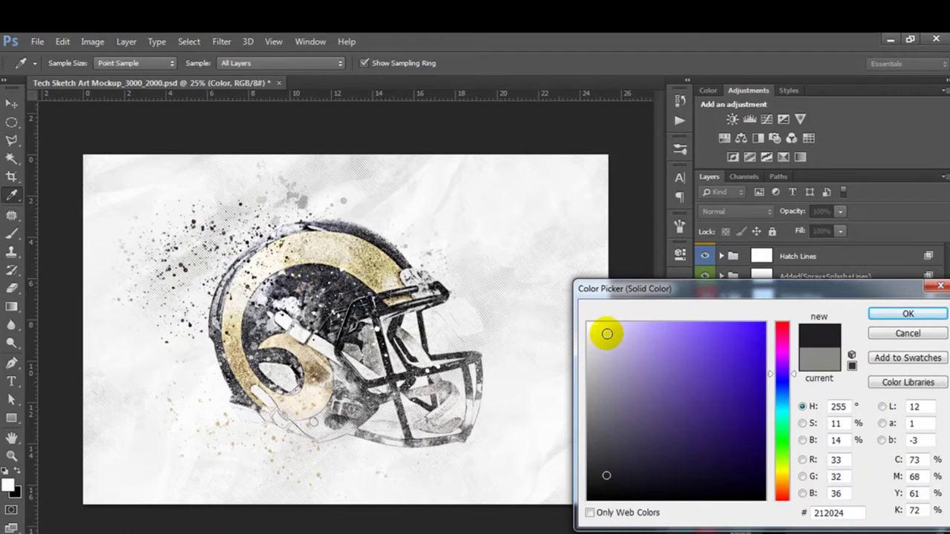
click(589, 363)
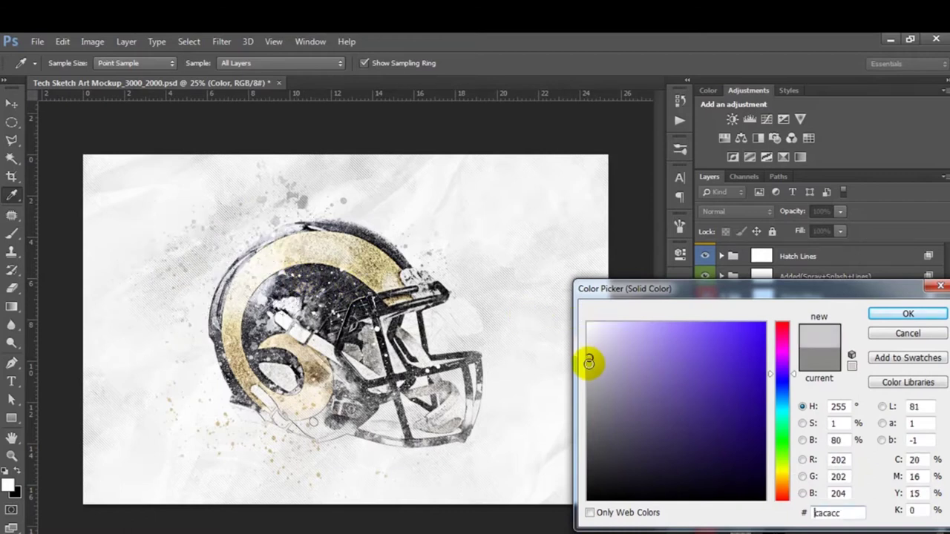
click(590, 374)
click(908, 314)
Move PE 7's mask onto the helmet and shrink it over the helmet face
key(v)
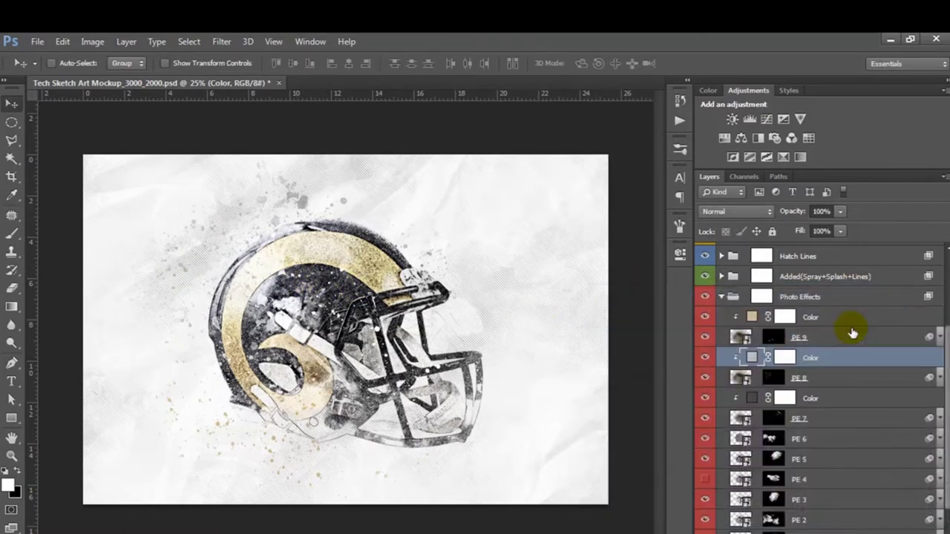
click(800, 420)
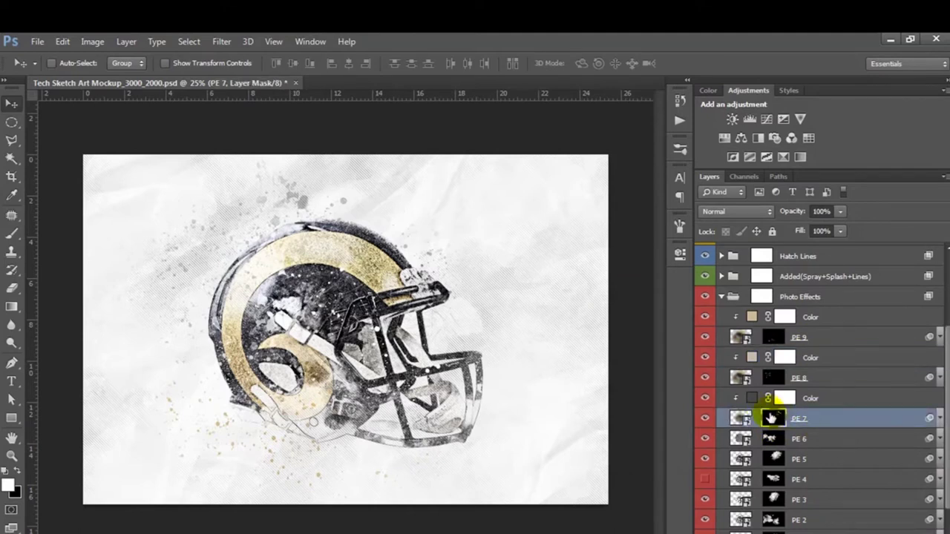
mouse_move(312, 296)
mouse_down()
mouse_move(427, 271)
mouse_move(419, 288)
mouse_up()
key(ctrl+t)
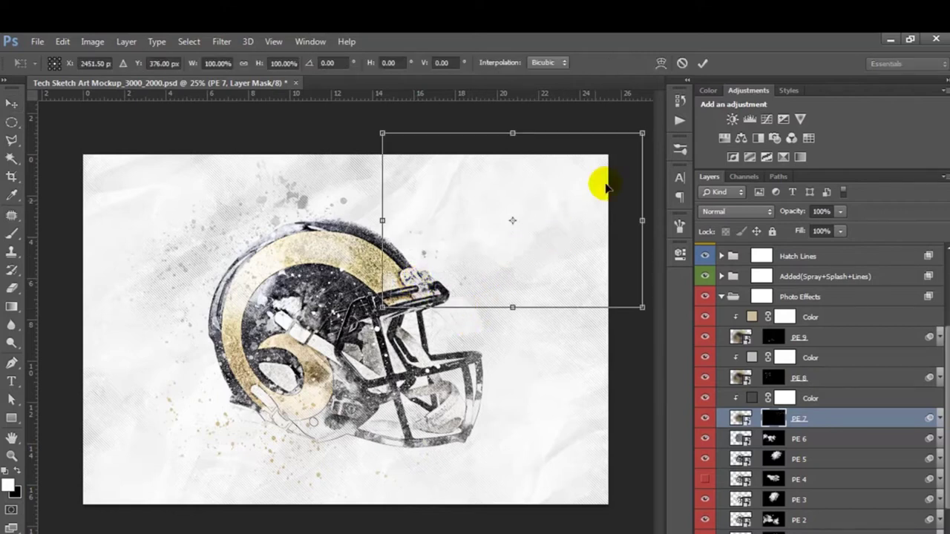
drag(642, 133, 593, 159)
mouse_move(575, 218)
mouse_down()
mouse_move(525, 308)
mouse_move(540, 307)
mouse_up()
key(Return)
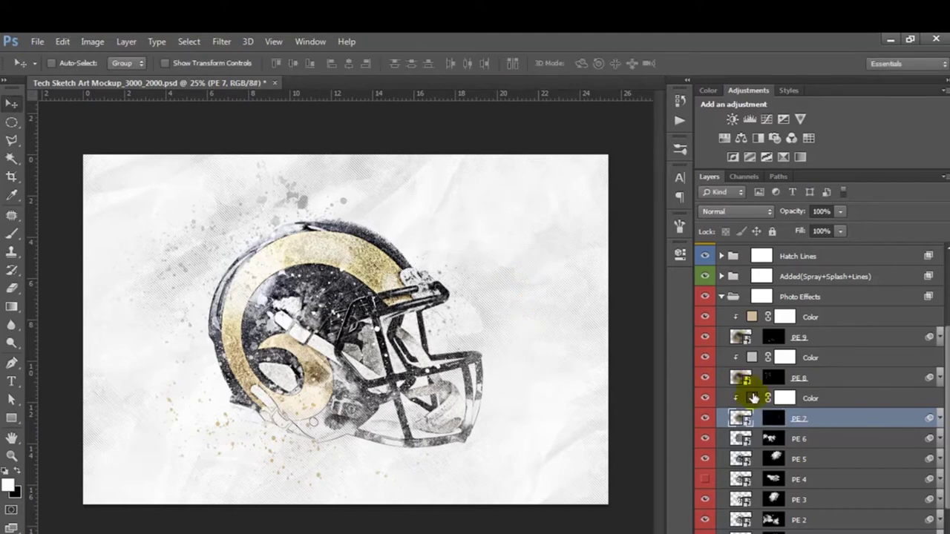
Set the Color fill above PE 7 to muted gold ac9f63
double_click(753, 398)
click(390, 252)
drag(629, 341, 657, 330)
drag(653, 364, 662, 380)
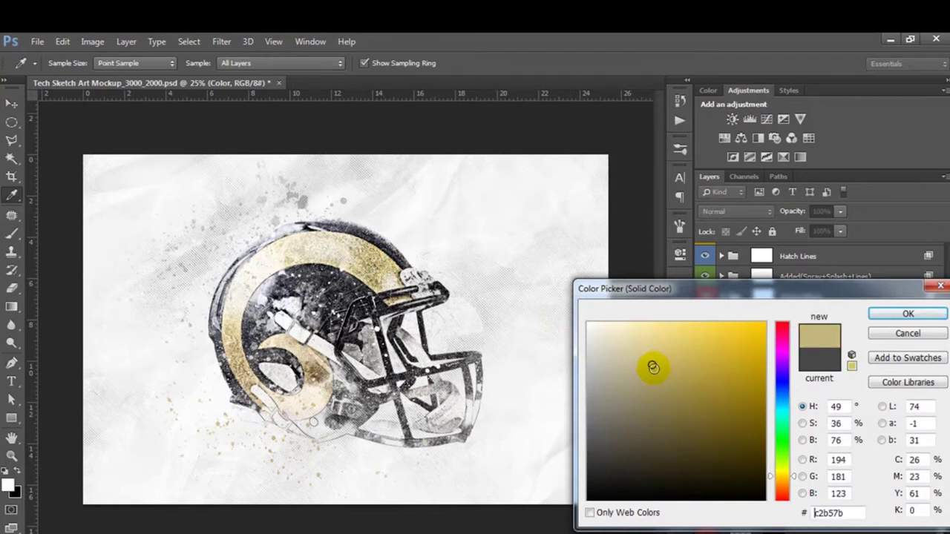
click(884, 314)
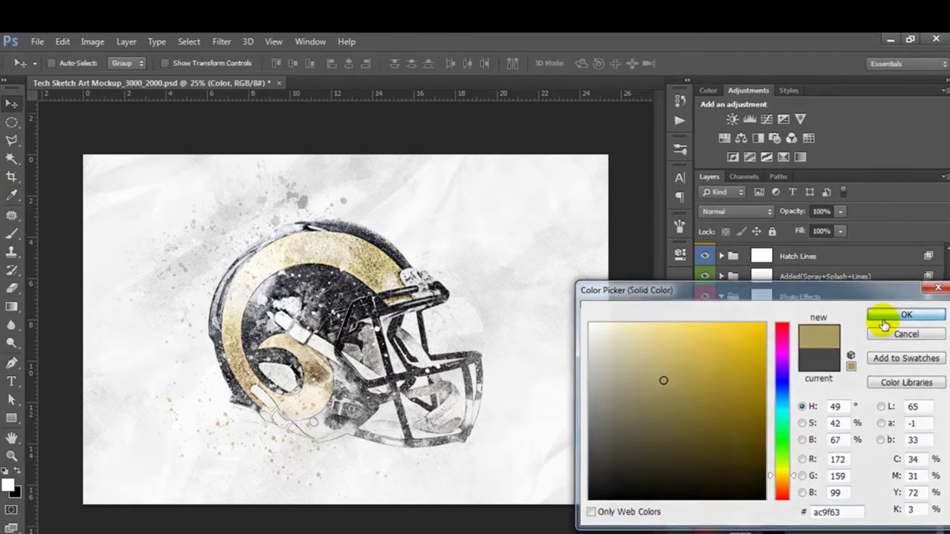
click(820, 421)
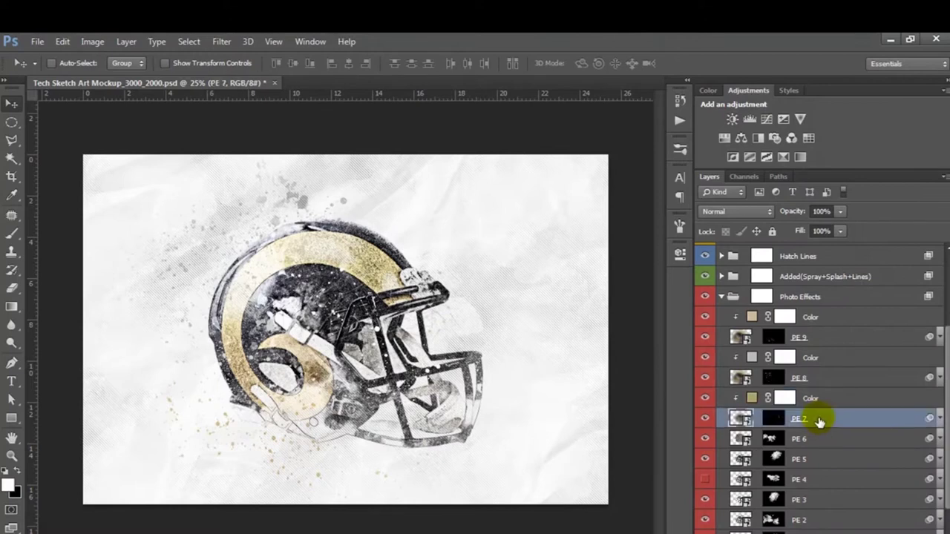
click(775, 440)
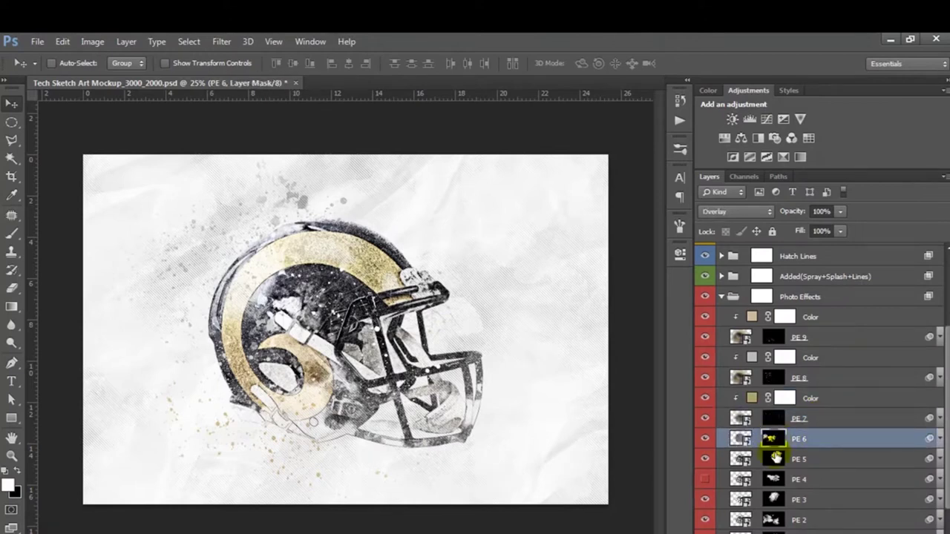
Shrink PE 6's mask content to about 79% and place it over the facemask
mouse_move(368, 335)
mouse_down()
mouse_move(336, 316)
mouse_move(371, 329)
mouse_move(423, 297)
mouse_up()
key(ctrl+t)
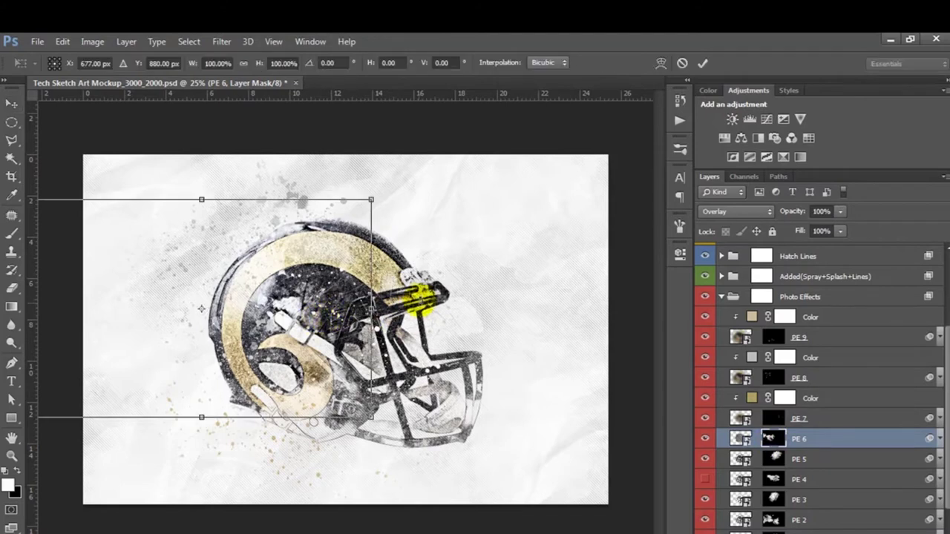
drag(369, 201, 340, 221)
mouse_move(305, 294)
mouse_down()
mouse_move(444, 338)
mouse_move(471, 365)
mouse_move(470, 388)
mouse_move(438, 321)
mouse_up()
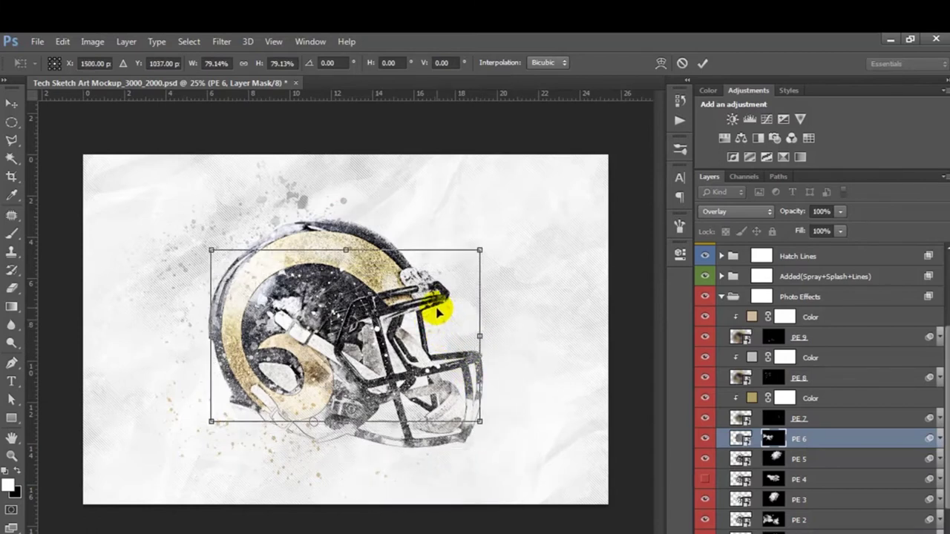
key(Return)
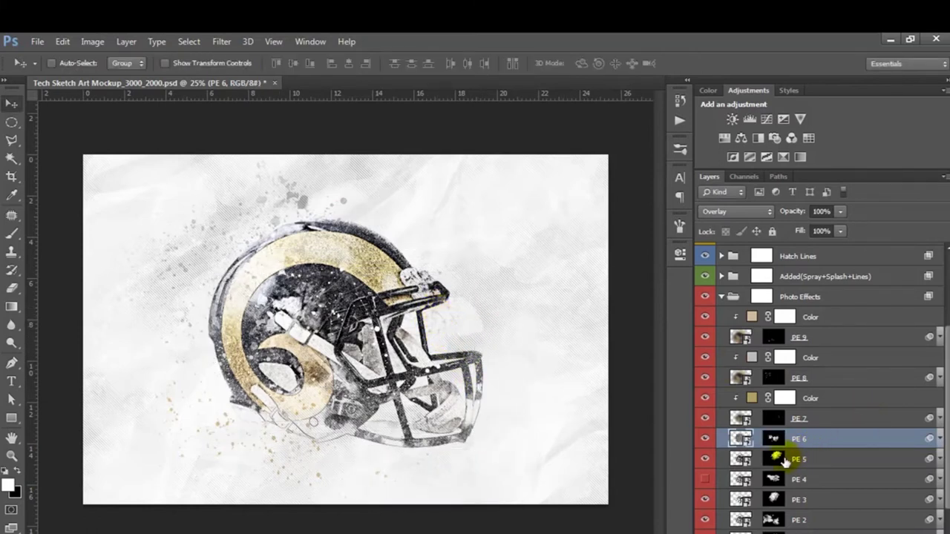
Move PE 5's mask content left and shrink it to about 80%
click(803, 460)
mouse_move(423, 352)
mouse_down()
mouse_move(404, 348)
mouse_move(378, 361)
mouse_move(364, 346)
mouse_move(368, 363)
mouse_up()
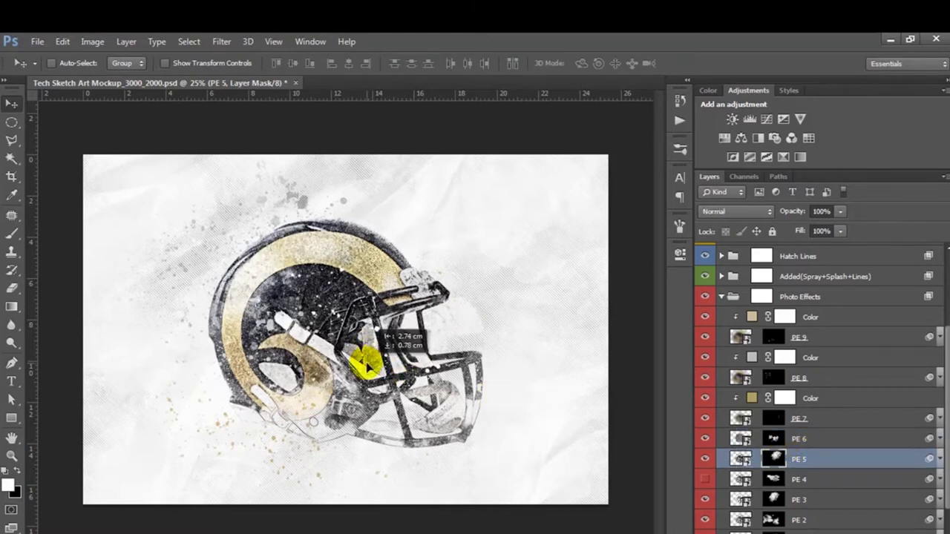
key(ctrl+t)
drag(493, 164, 462, 191)
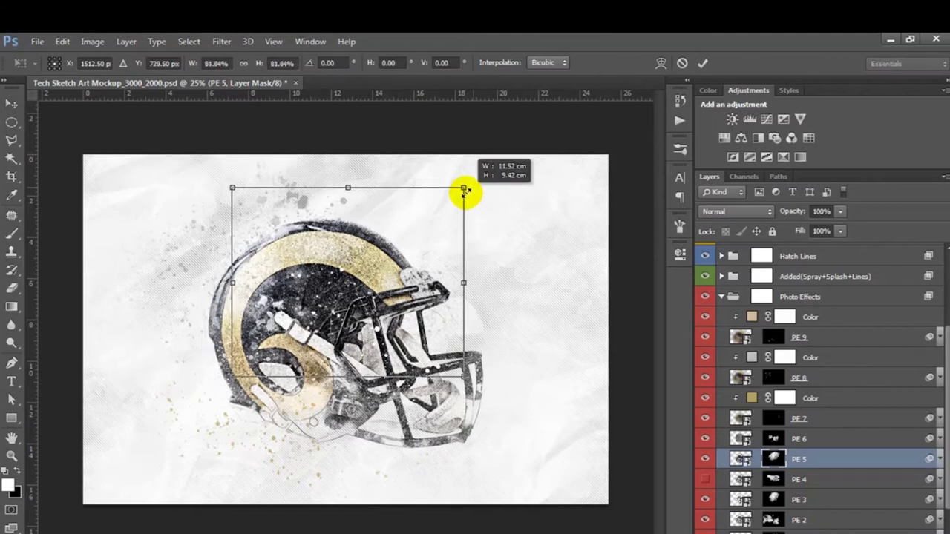
mouse_move(382, 250)
mouse_down()
mouse_move(339, 318)
mouse_move(435, 335)
mouse_move(463, 357)
mouse_move(365, 272)
mouse_up()
key(Return)
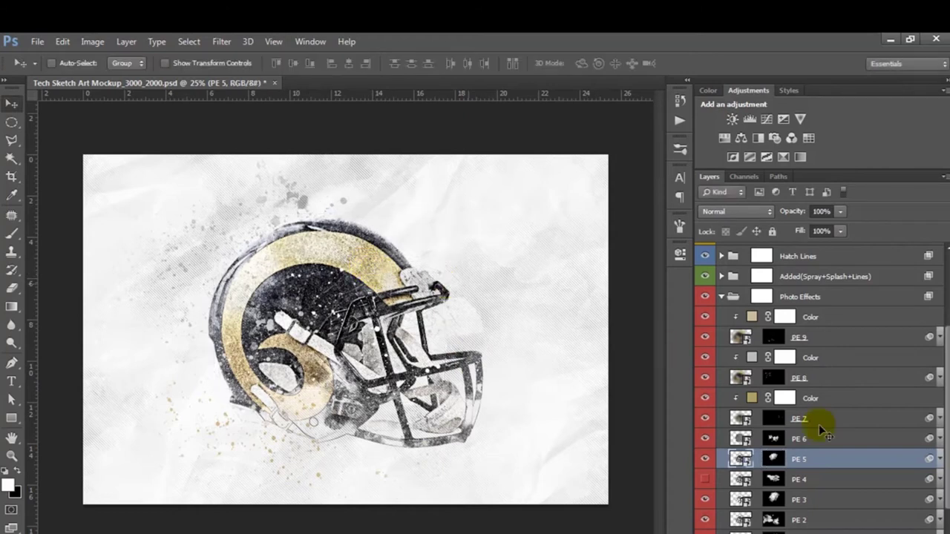
Preview and nudge PE 4 before hiding it again, then move PE 3 right and down
scroll(832, 438, down, 2)
click(792, 425)
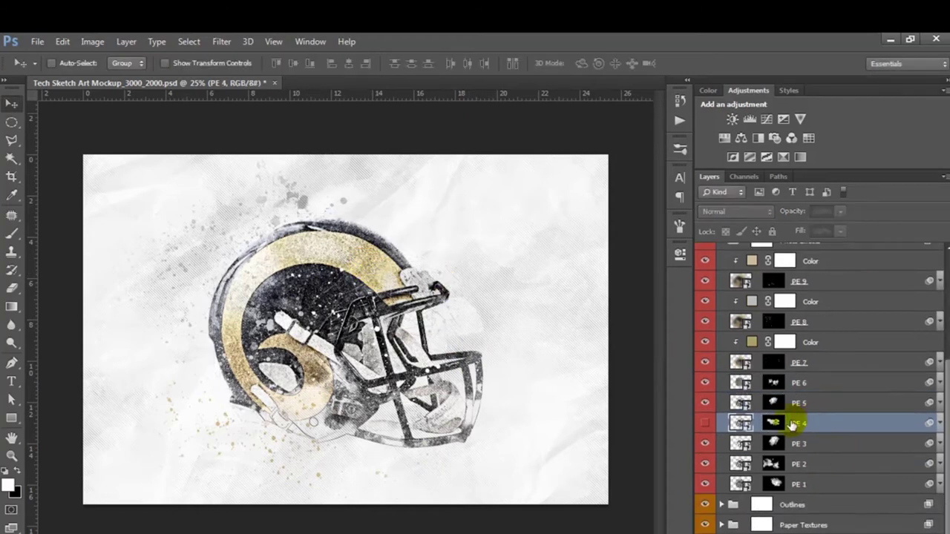
click(704, 424)
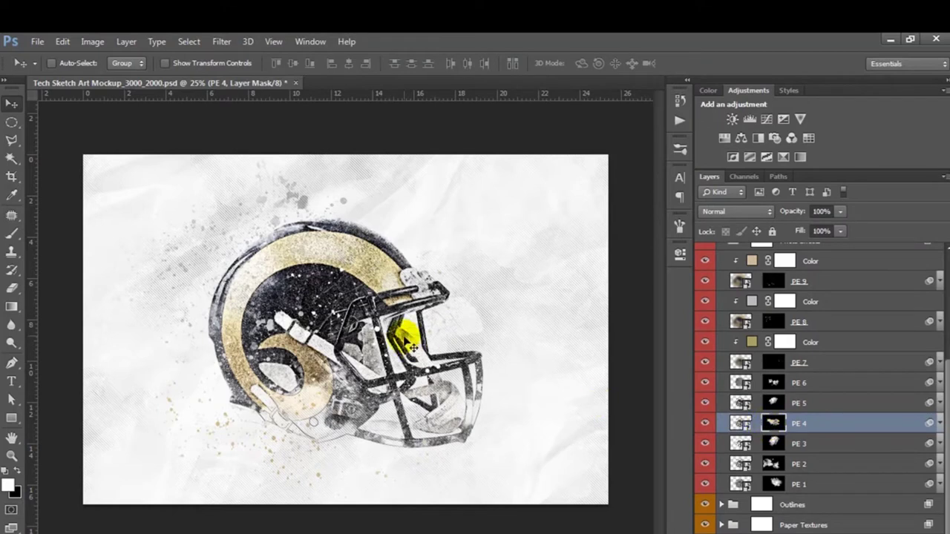
mouse_move(418, 392)
mouse_down()
mouse_move(375, 390)
mouse_move(357, 365)
mouse_move(371, 337)
mouse_up()
click(703, 424)
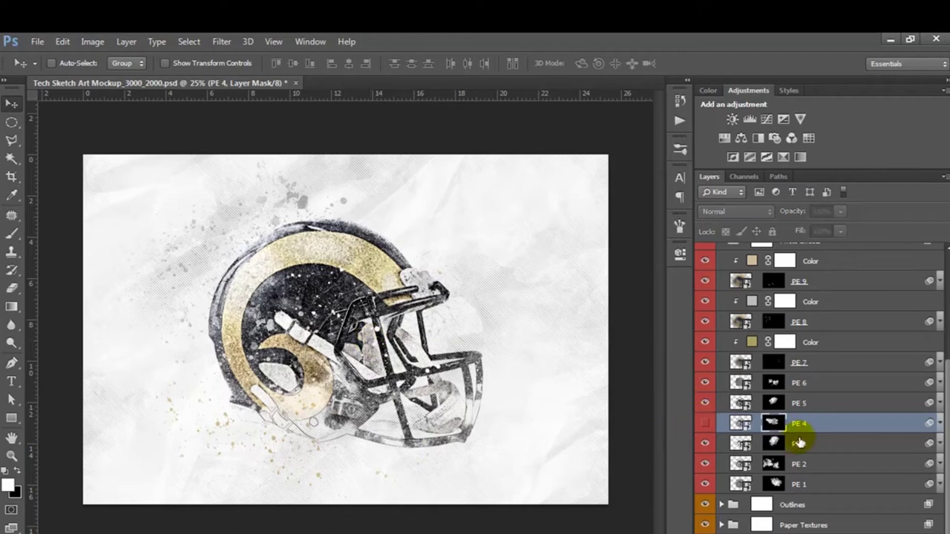
click(776, 444)
drag(355, 306, 418, 330)
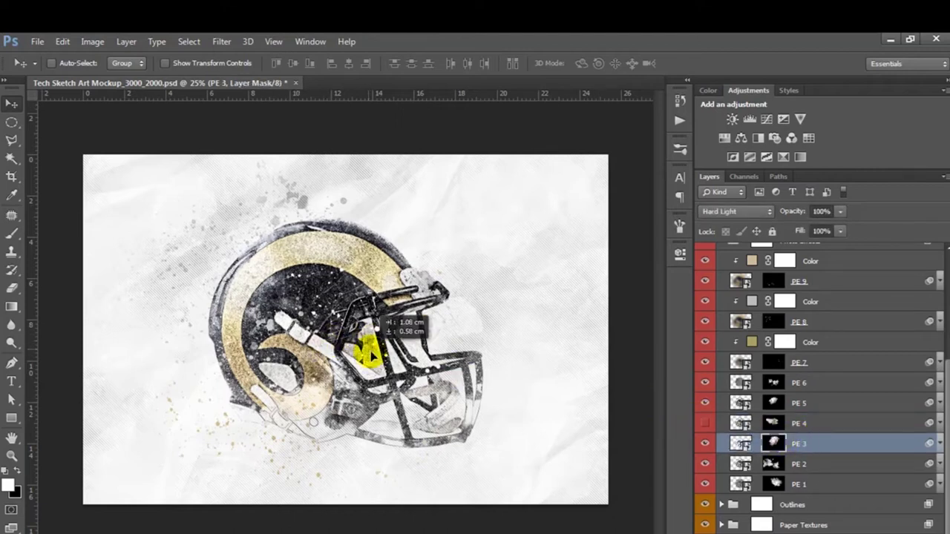
click(724, 438)
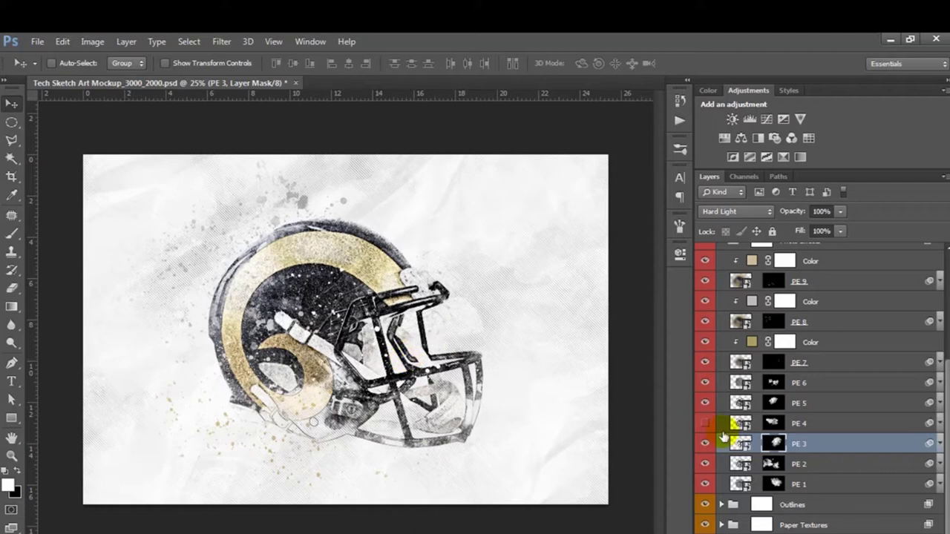
Shrink PE 2's content to about 71% and reposition it across the helmet
click(806, 464)
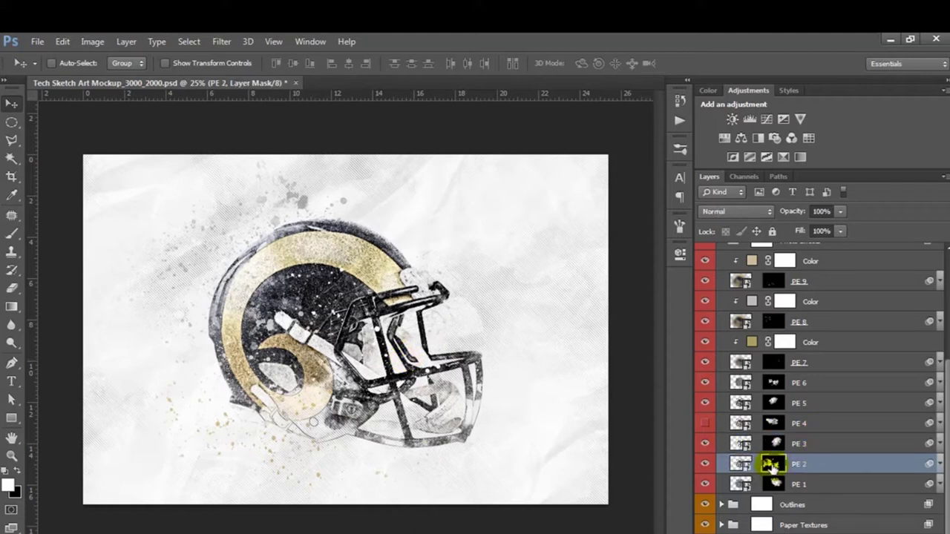
mouse_move(454, 397)
mouse_down()
mouse_move(443, 381)
mouse_move(418, 380)
mouse_up()
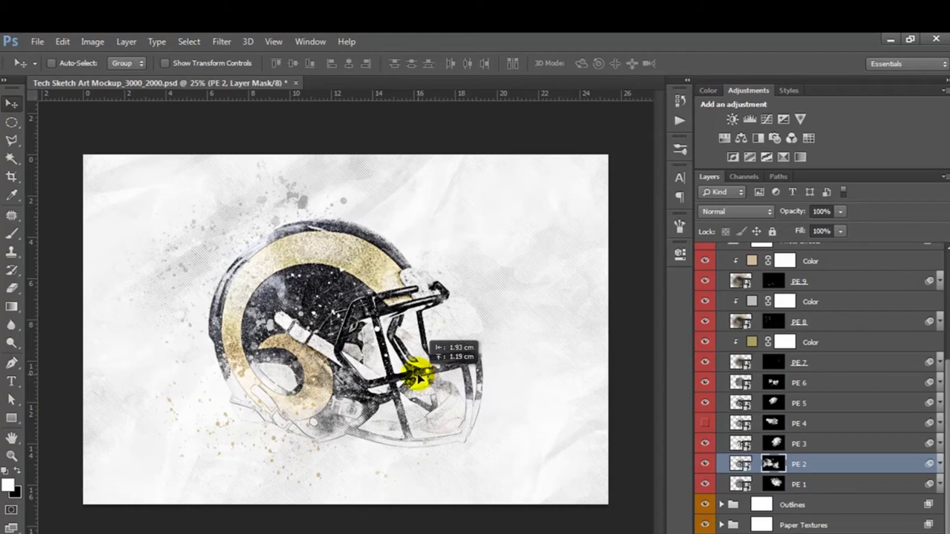
key(ctrl+t)
mouse_move(441, 174)
mouse_down()
mouse_move(412, 211)
mouse_move(381, 218)
mouse_up()
mouse_move(275, 322)
mouse_down()
mouse_move(369, 343)
mouse_move(370, 360)
mouse_up()
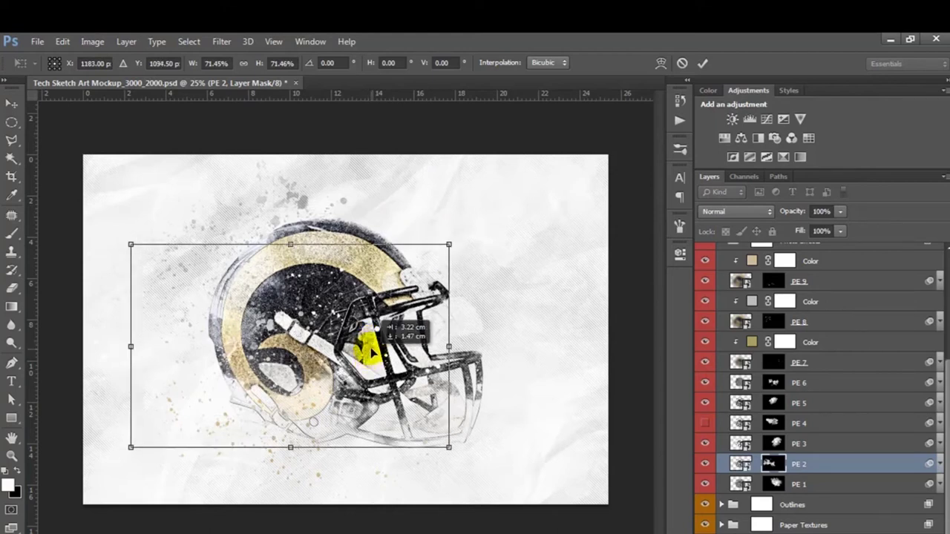
key(Return)
Shrink PE 1's mask content to about 87% and move it over the facemask
click(797, 485)
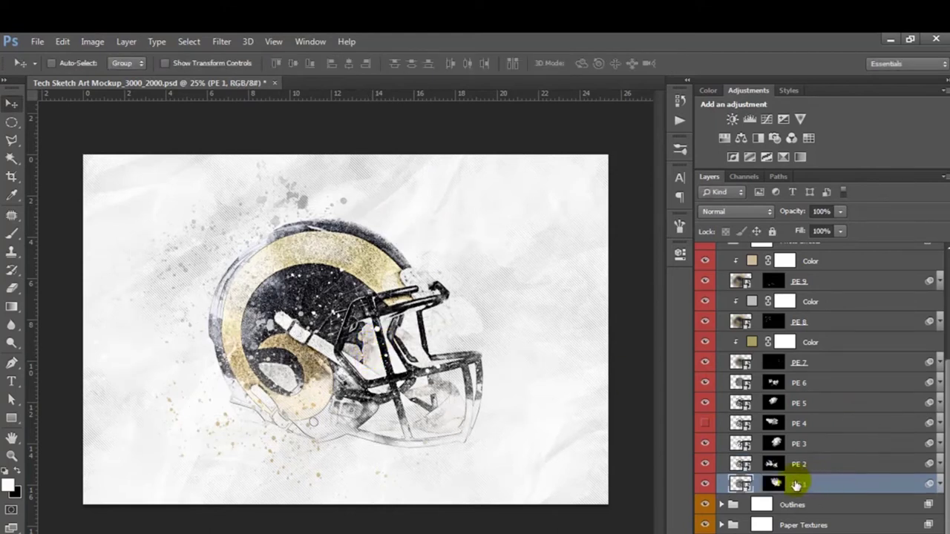
mouse_move(387, 369)
mouse_down()
mouse_move(408, 398)
mouse_move(382, 383)
mouse_move(397, 363)
mouse_up()
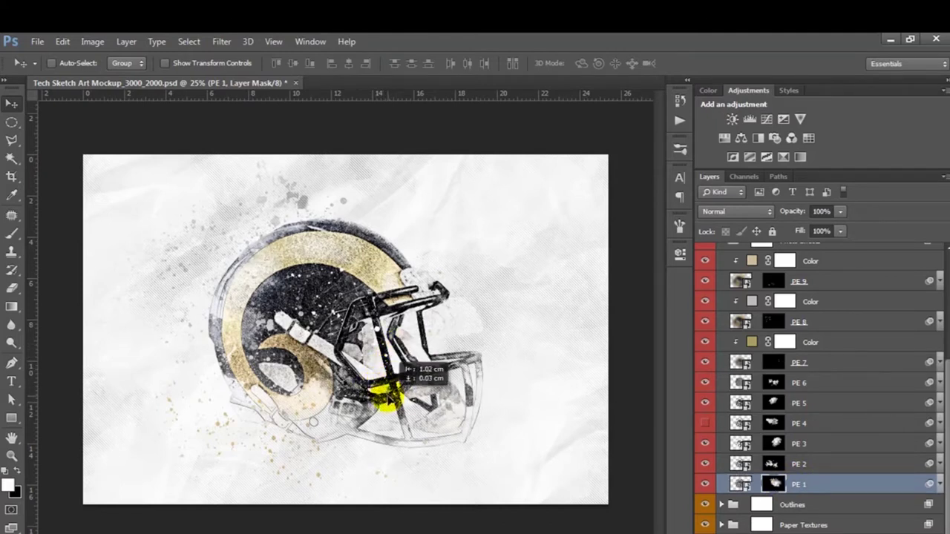
key(ctrl+t)
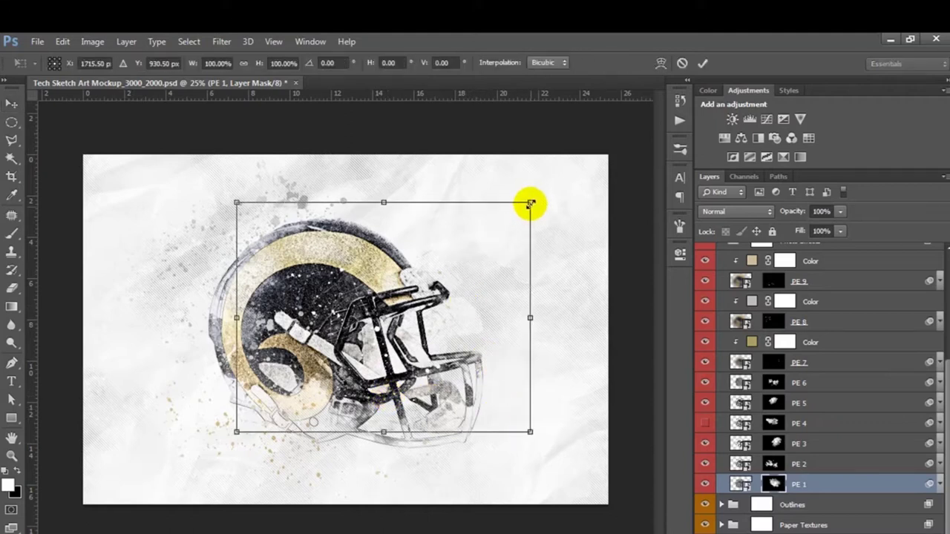
drag(531, 203, 512, 213)
drag(451, 303, 457, 325)
key(Return)
scroll(901, 344, up, 4)
Collapse the Photo Effects group and expand the Outlines group
scroll(856, 329, up, 1)
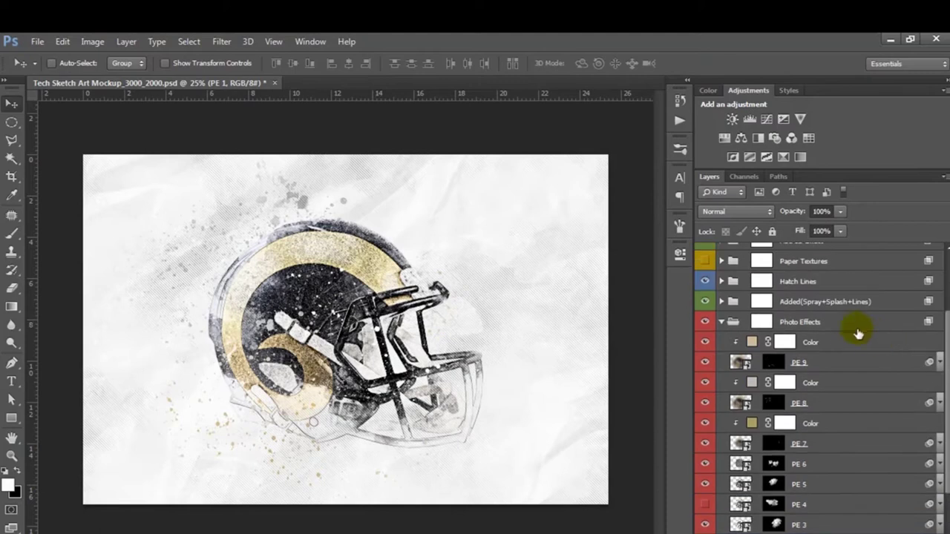
click(826, 326)
click(722, 323)
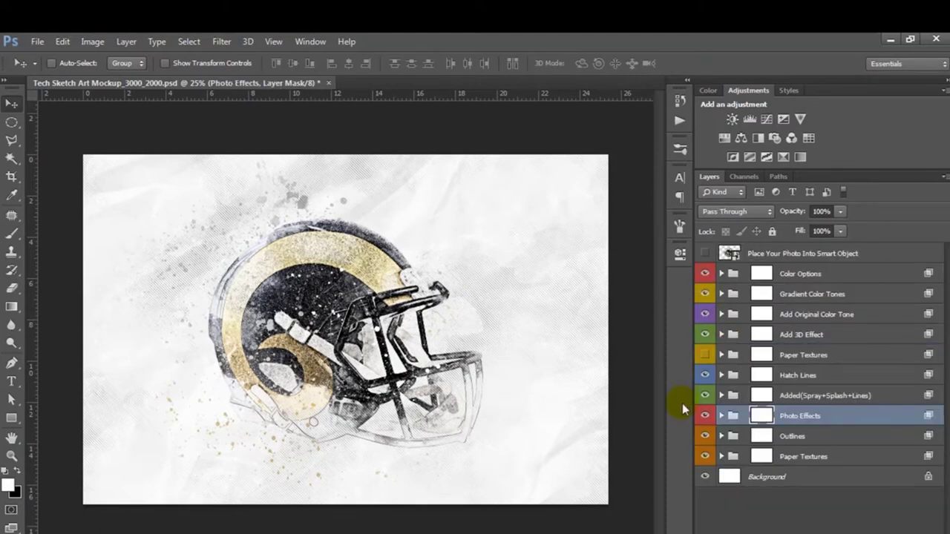
click(759, 438)
click(722, 437)
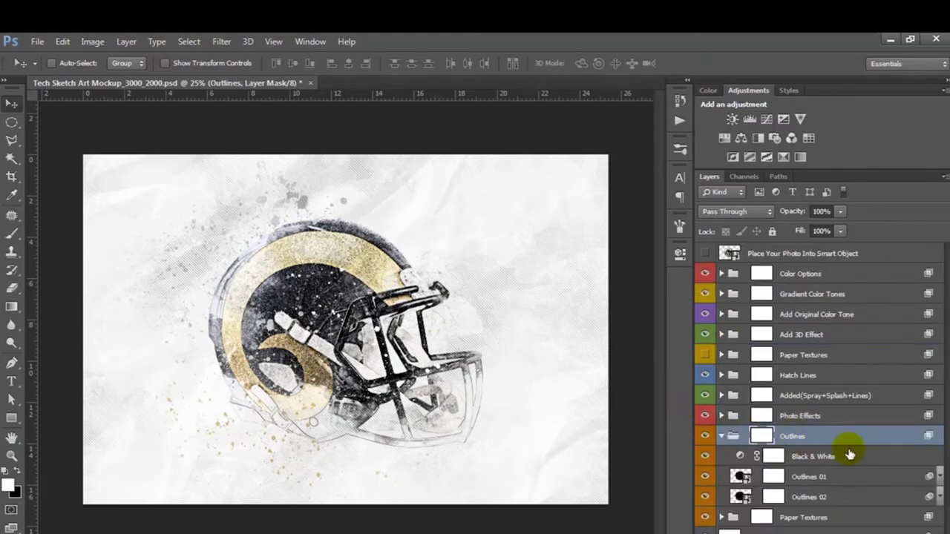
Toggle Outlines 01 and 02 visibility, leaving Outlines 01 shown
click(816, 475)
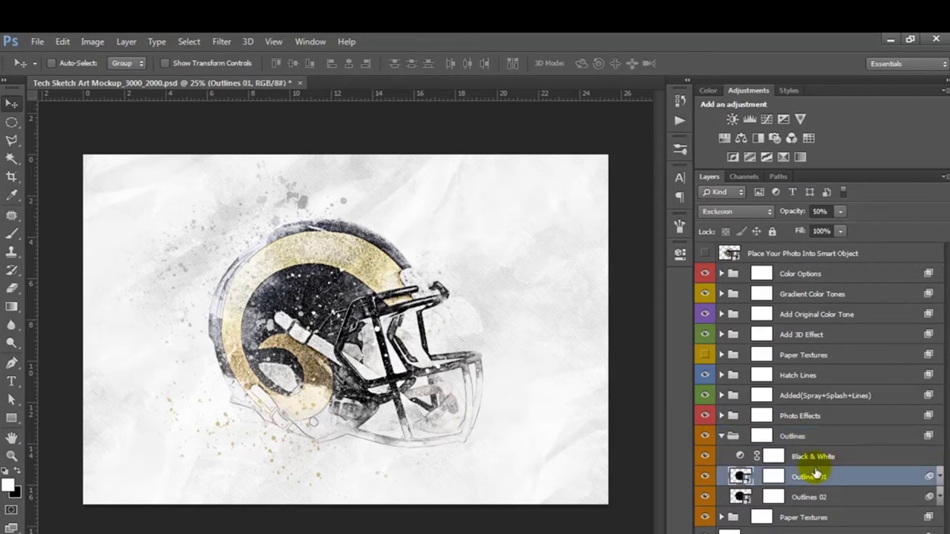
click(706, 477)
click(705, 498)
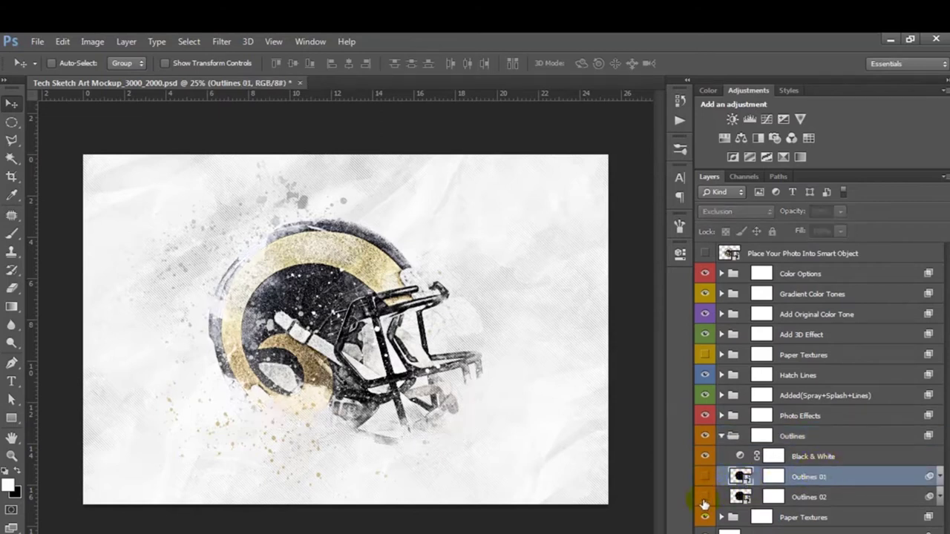
click(806, 499)
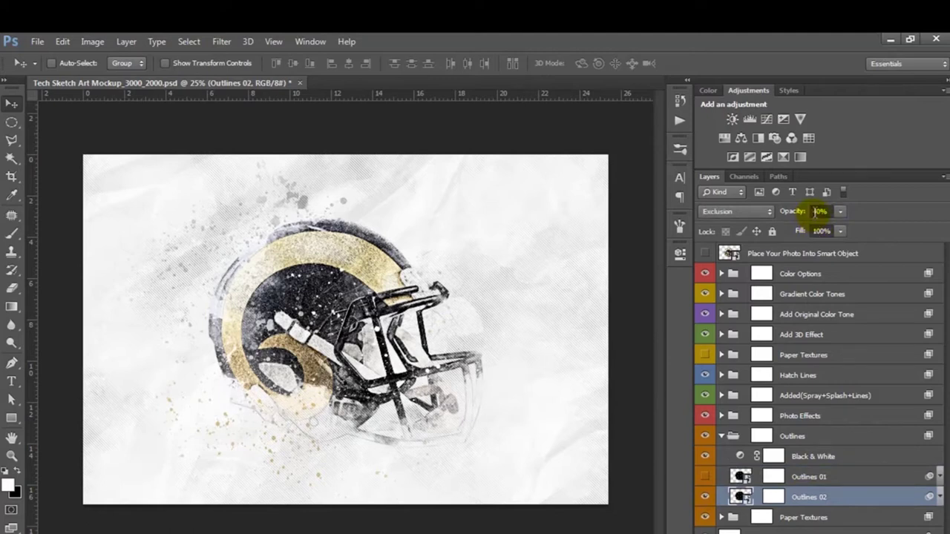
click(795, 475)
click(706, 478)
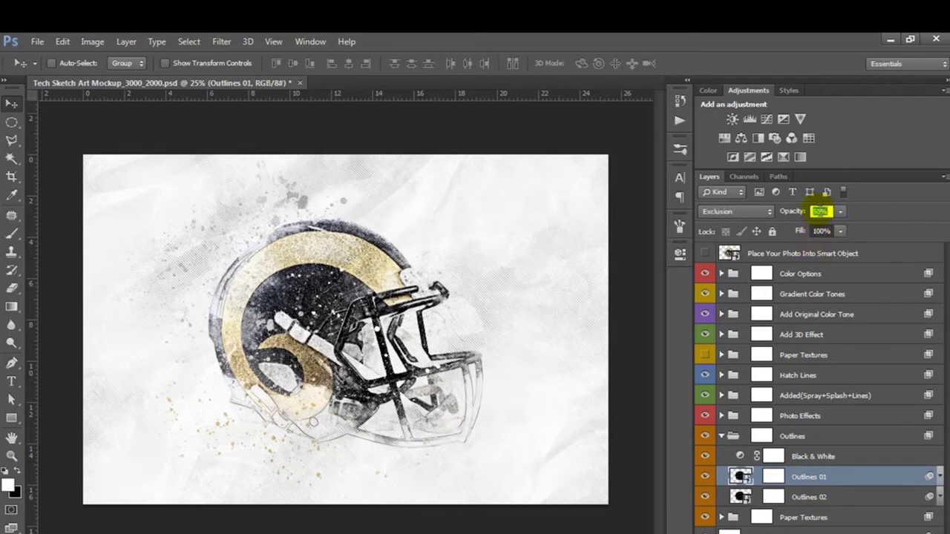
Set Outlines 01 opacity to 40% and collapse the Outlines group
text(60)
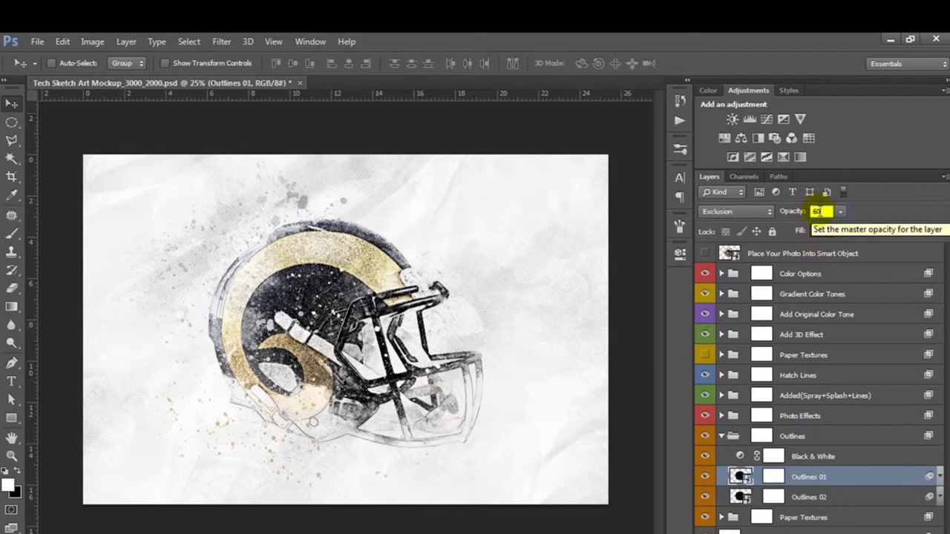
key(BackSpace)
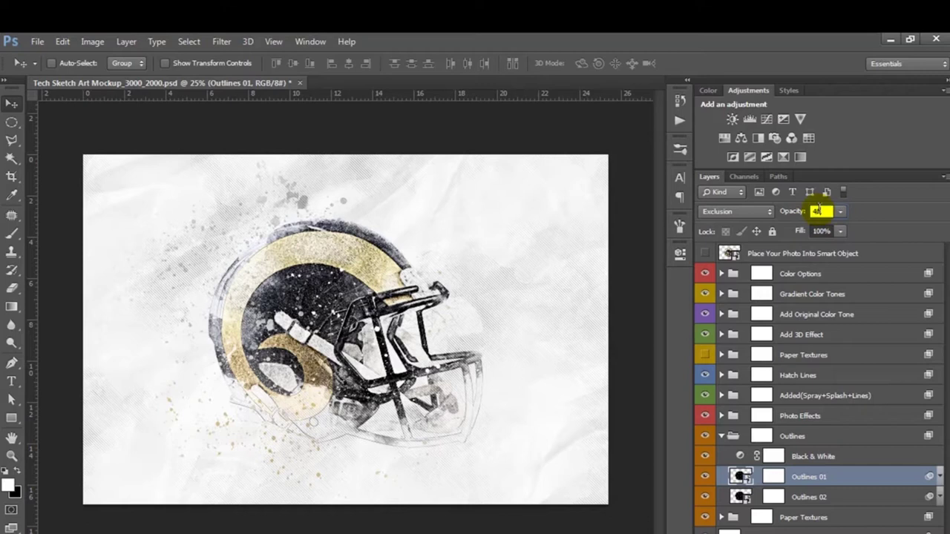
click(824, 441)
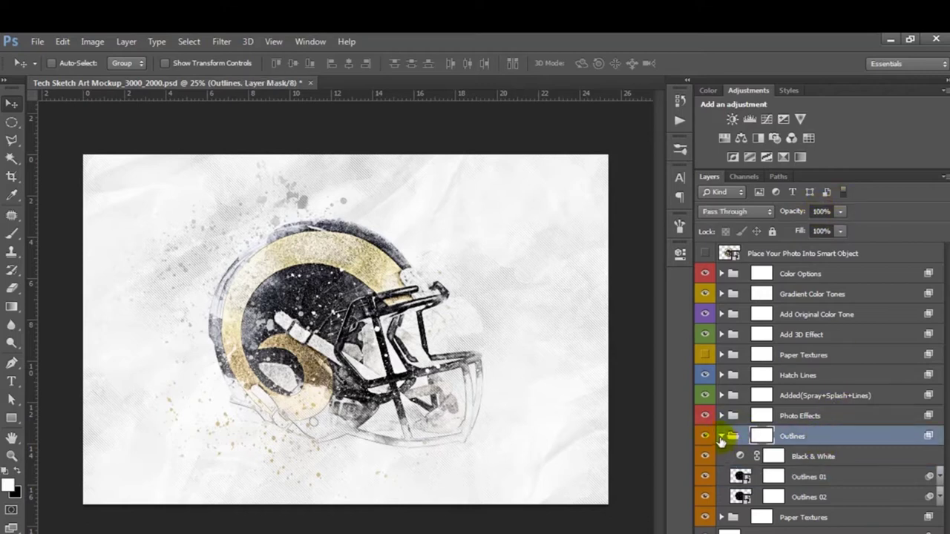
click(721, 437)
Expand the Added(Spray+Splash+Lines) group and scroll to its layers
click(801, 418)
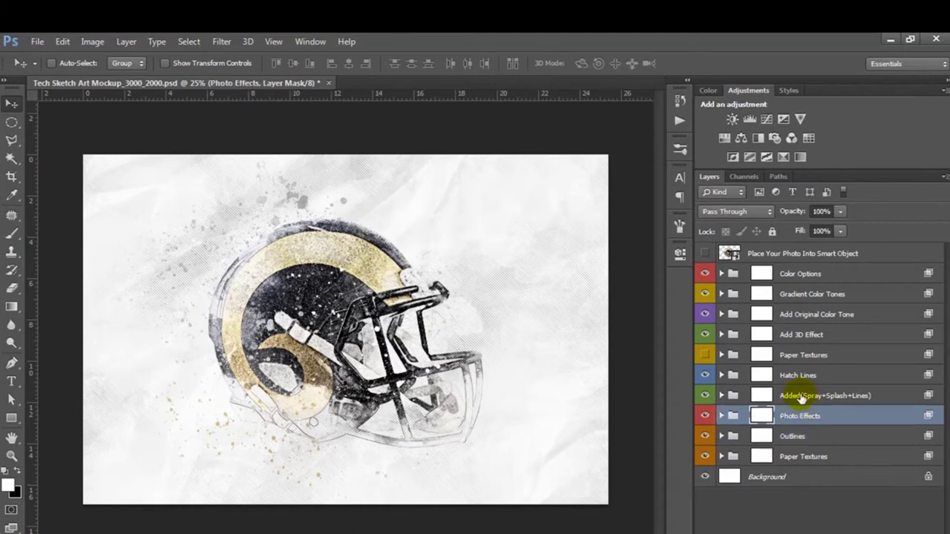
click(795, 395)
click(724, 395)
scroll(849, 413, down, 3)
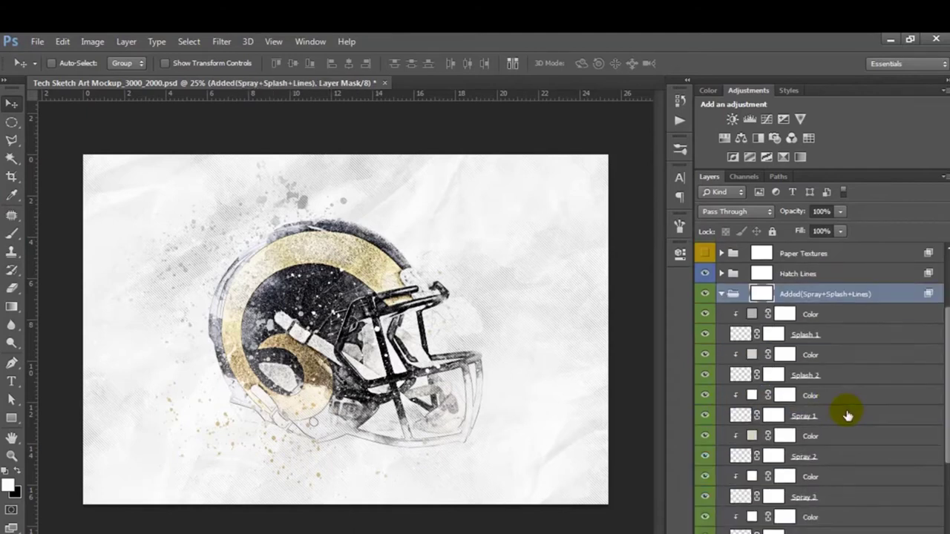
scroll(849, 414, down, 3)
scroll(849, 416, down, 2)
scroll(850, 423, down, 1)
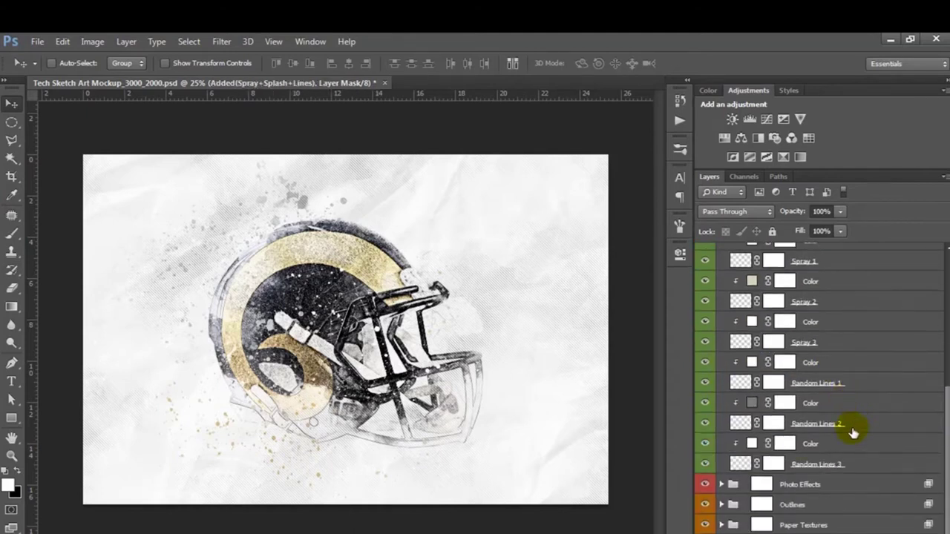
Shrink Random Lines 3 to about 76.5%, shift it slightly, and try a red c24444 fill
click(803, 469)
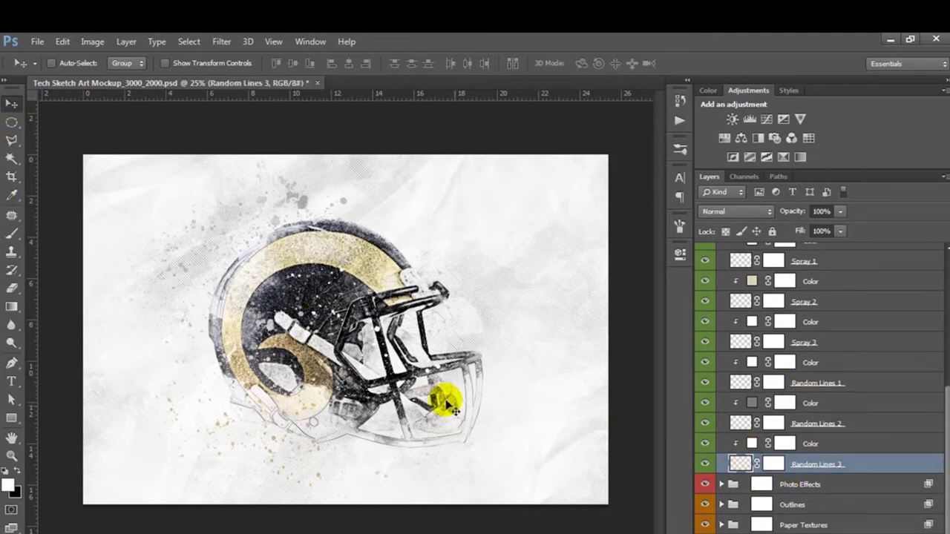
drag(440, 365, 435, 386)
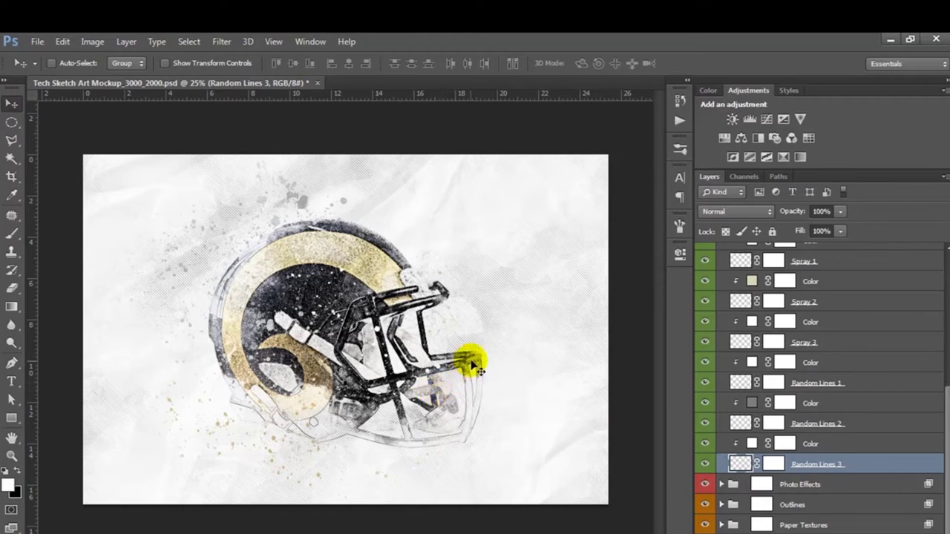
key(ctrl+t)
drag(534, 163, 484, 194)
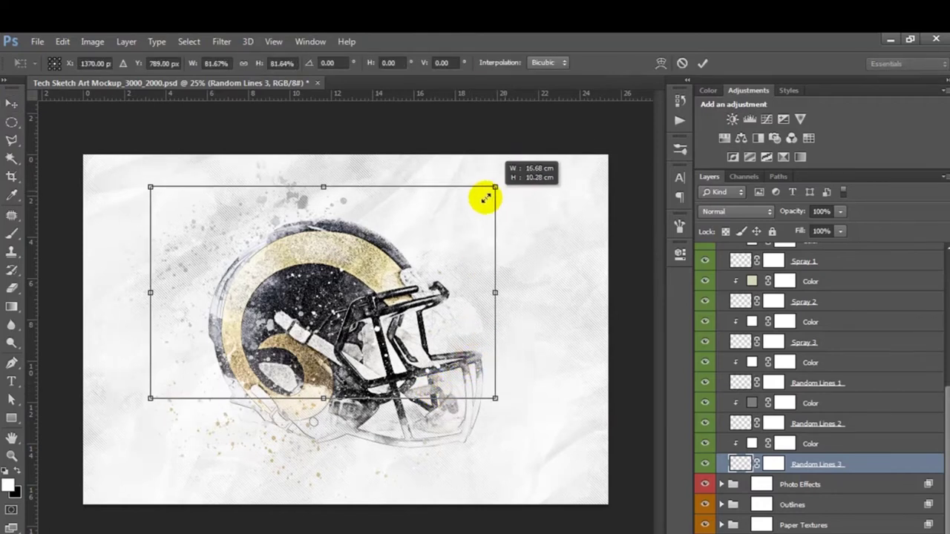
drag(408, 292, 418, 319)
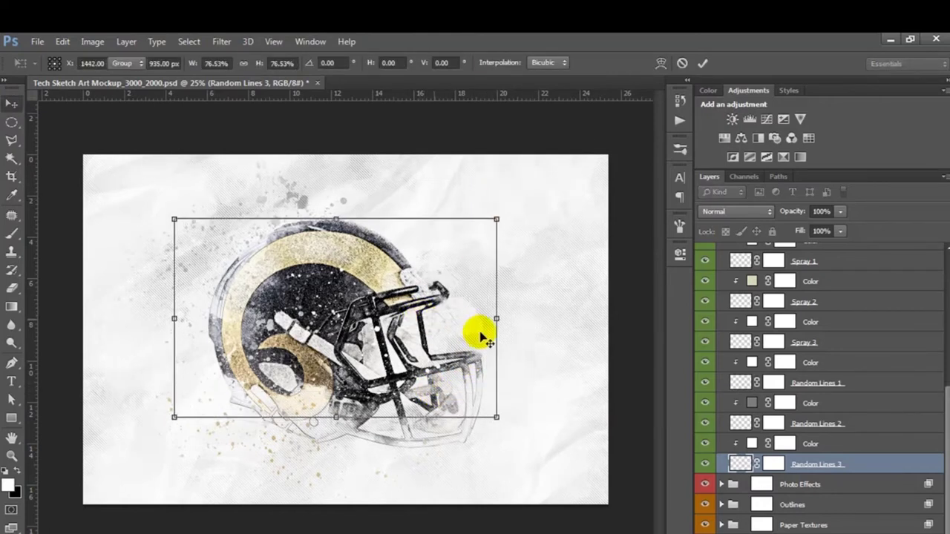
key(Return)
double_click(750, 444)
mouse_move(604, 350)
mouse_down()
mouse_move(607, 390)
mouse_move(702, 363)
mouse_up()
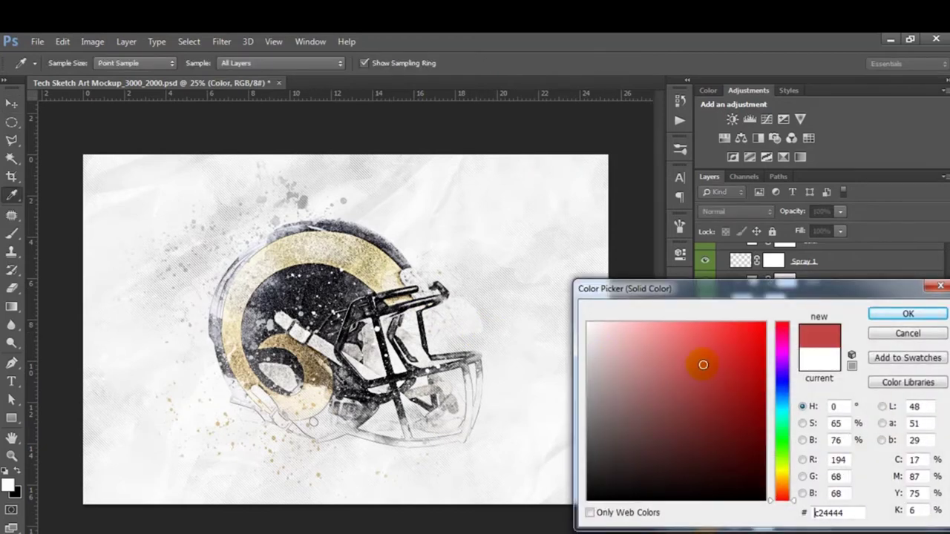
Set Random Lines 3's Color fill to near-white
click(341, 253)
click(591, 324)
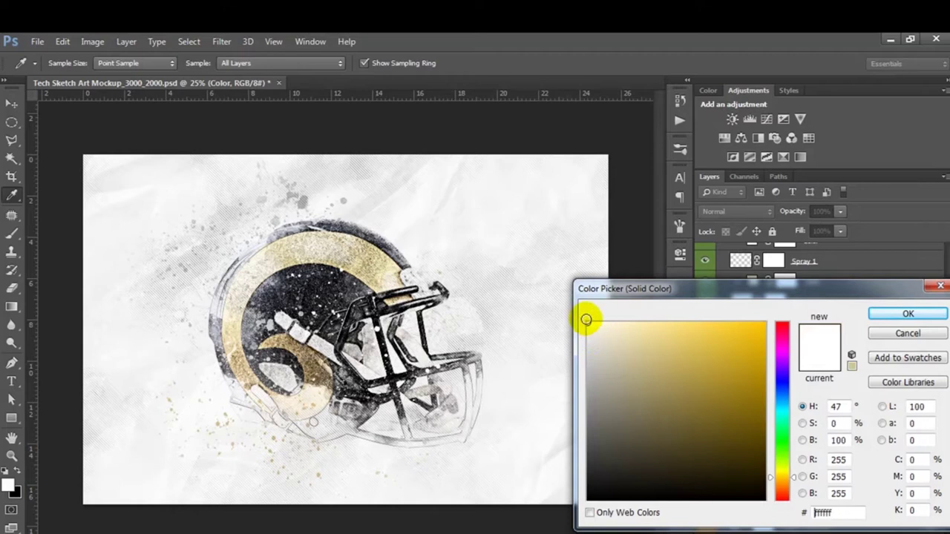
click(908, 313)
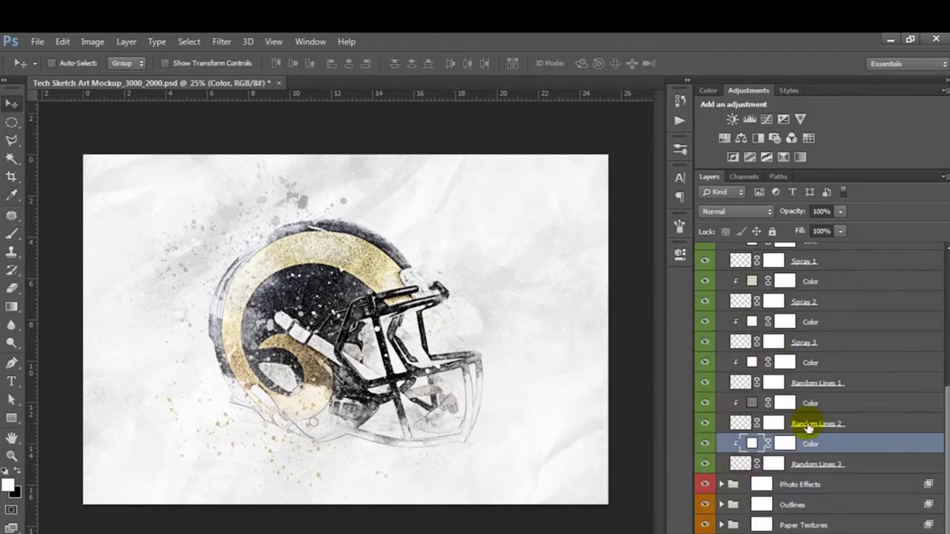
Enlarge Random Lines 2 to about 128.6% and shift it left
click(846, 424)
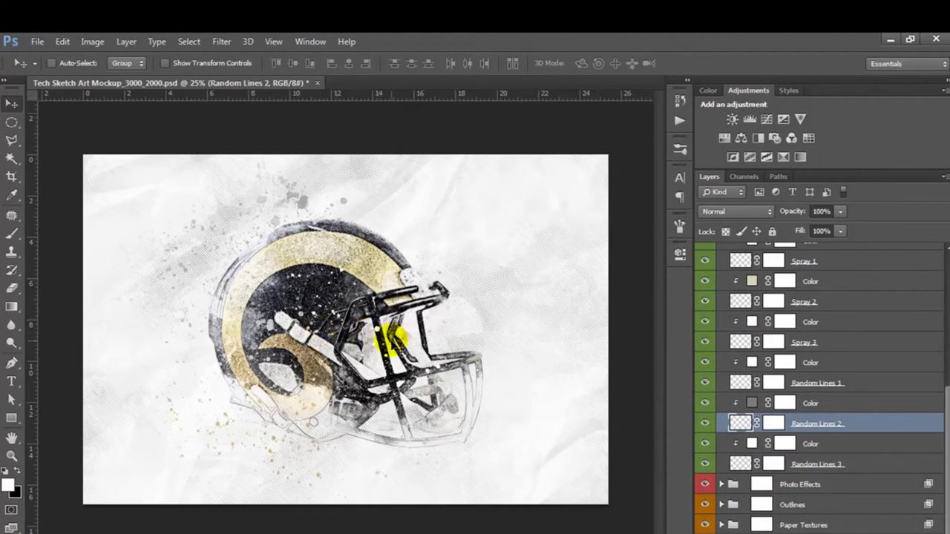
key(ctrl+t)
drag(484, 263, 513, 240)
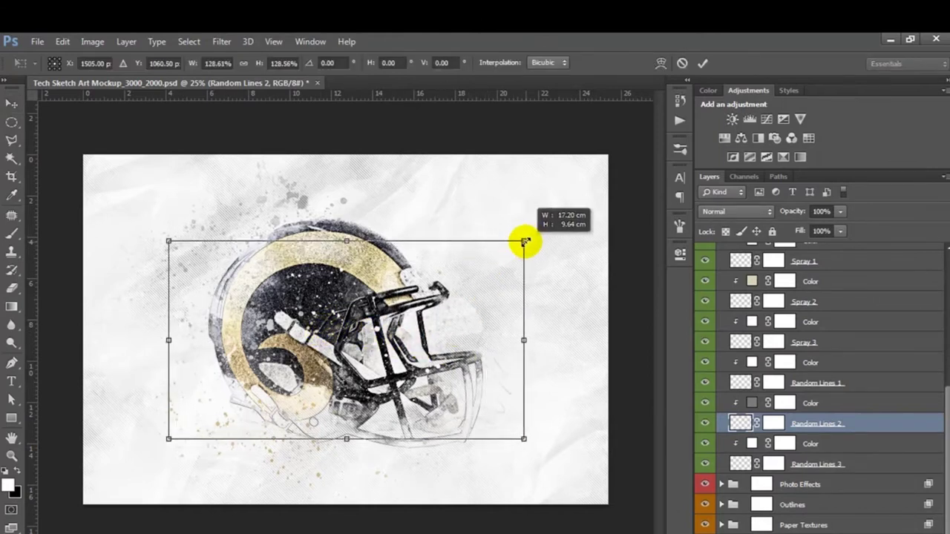
drag(495, 284, 479, 294)
key(Return)
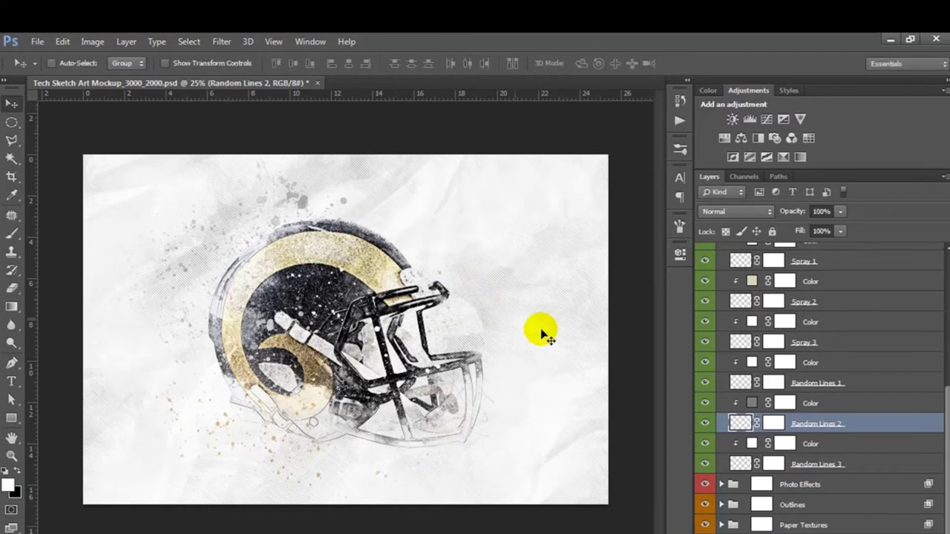
Set Random Lines 2's Color fill to grey #797878
double_click(752, 403)
drag(615, 429, 611, 434)
click(589, 416)
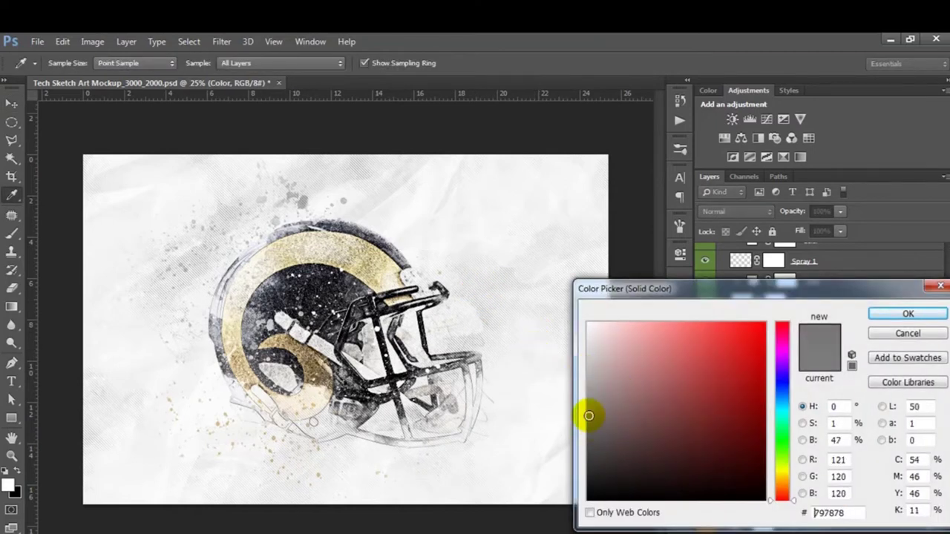
click(908, 314)
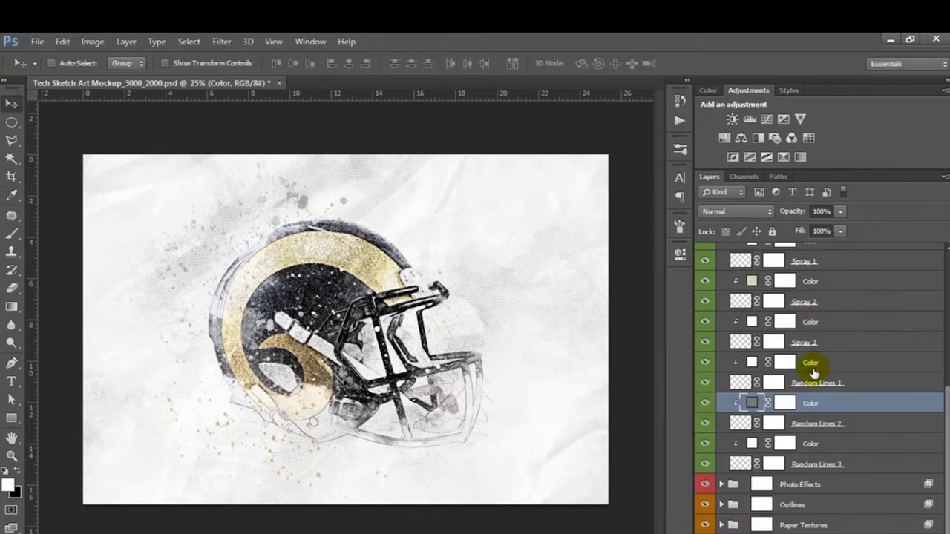
click(815, 385)
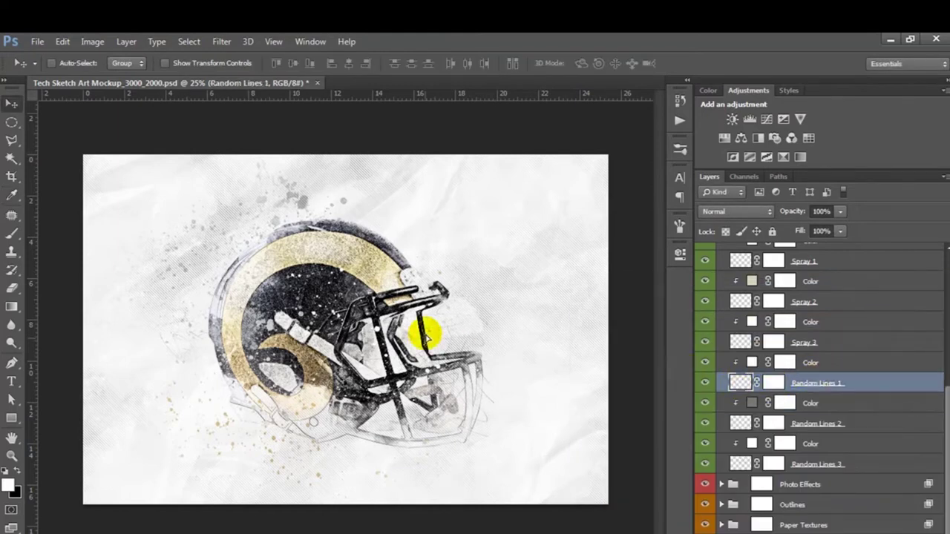
Scale Random Lines 1 to about 77%, rotate it 180° and shift it left
key(ctrl+t)
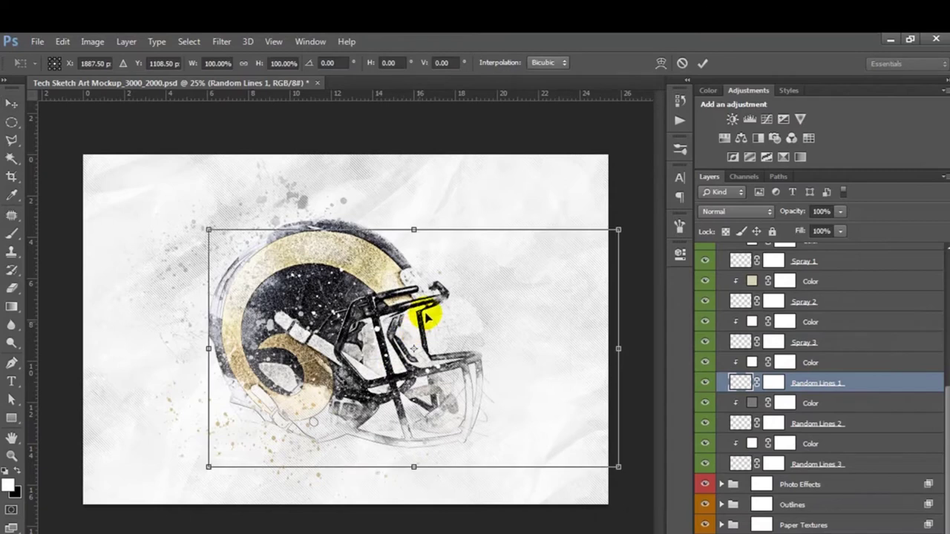
drag(619, 231, 634, 220)
drag(542, 278, 475, 282)
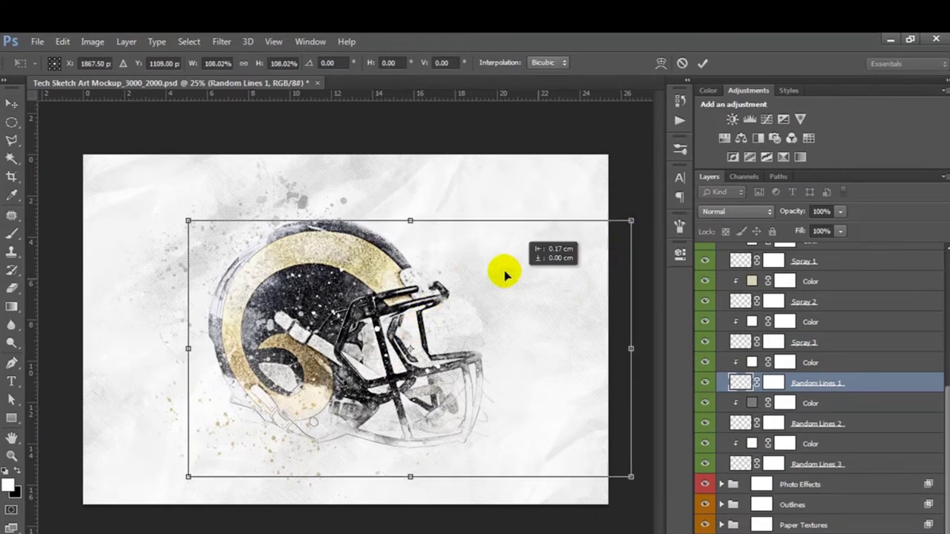
mouse_move(567, 221)
mouse_down()
mouse_move(505, 258)
mouse_move(480, 430)
mouse_move(246, 407)
mouse_move(233, 388)
mouse_up()
drag(344, 361, 308, 334)
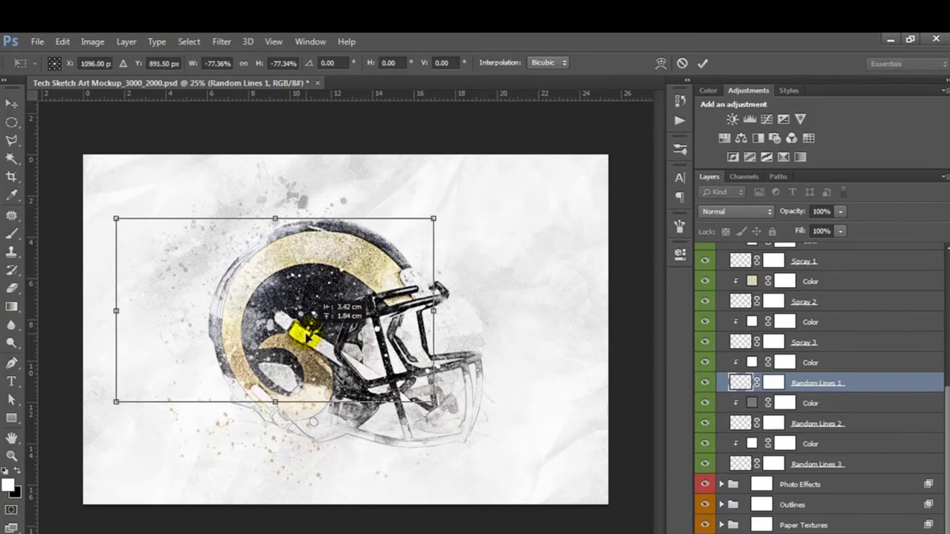
key(Return)
key(ctrl+plus)
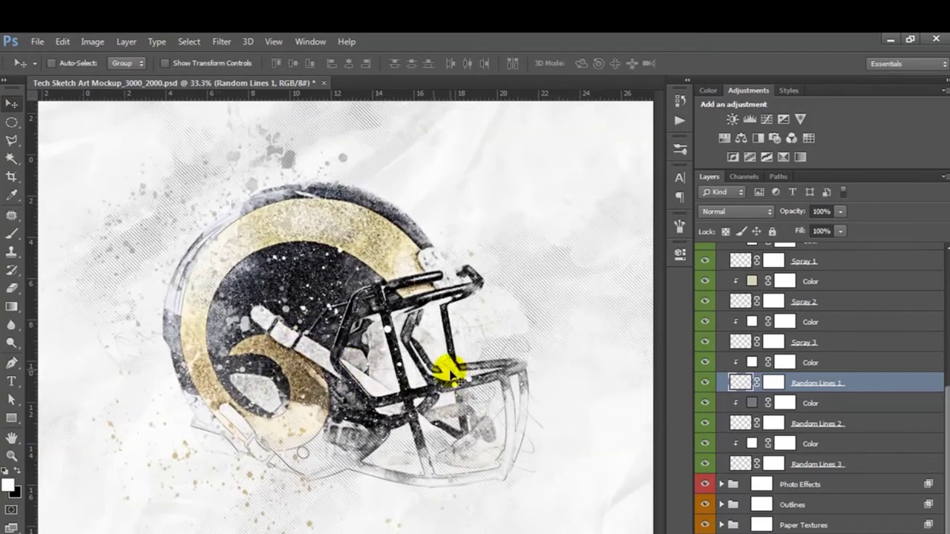
key(ctrl+plus)
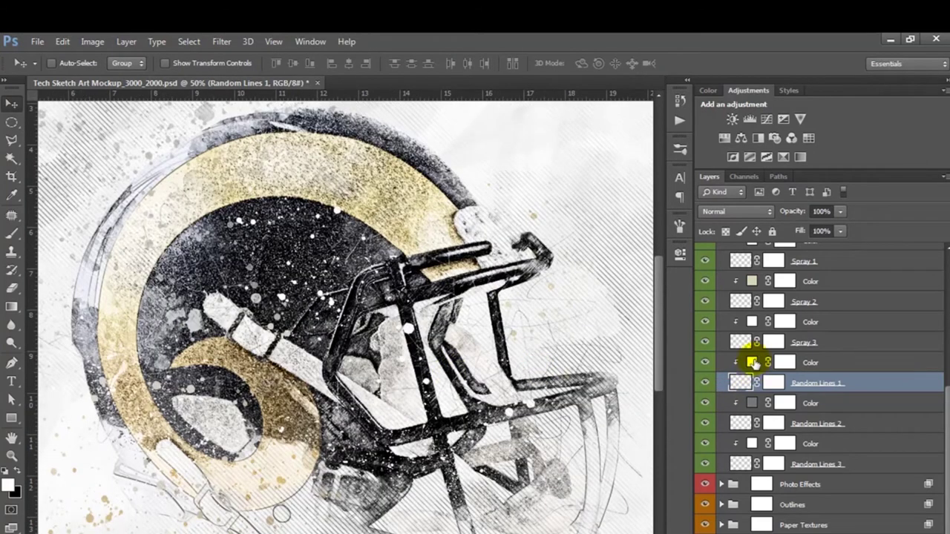
Recolour the layer's Color fill to a deeper gold sampled from the helmet
double_click(754, 364)
drag(393, 202, 396, 195)
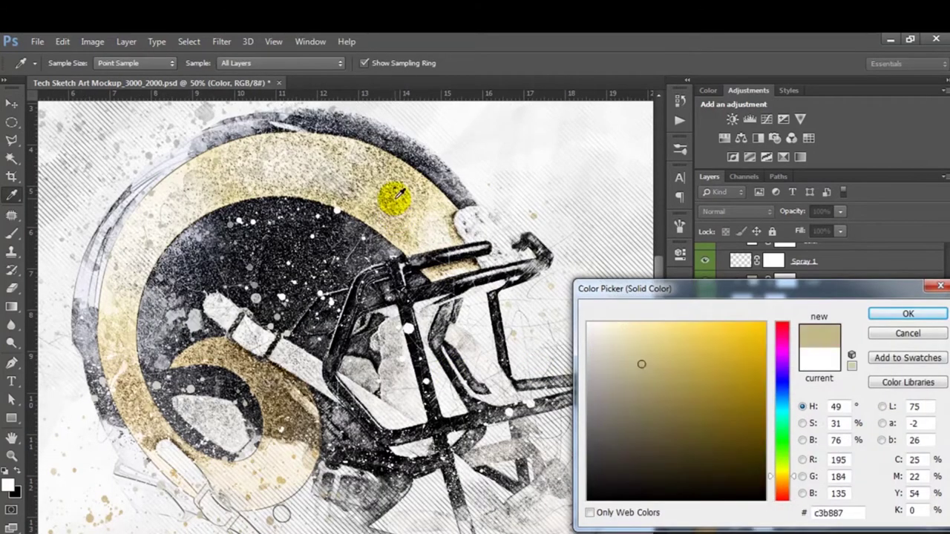
mouse_move(661, 360)
mouse_down()
mouse_move(699, 391)
mouse_move(662, 350)
mouse_up()
click(891, 316)
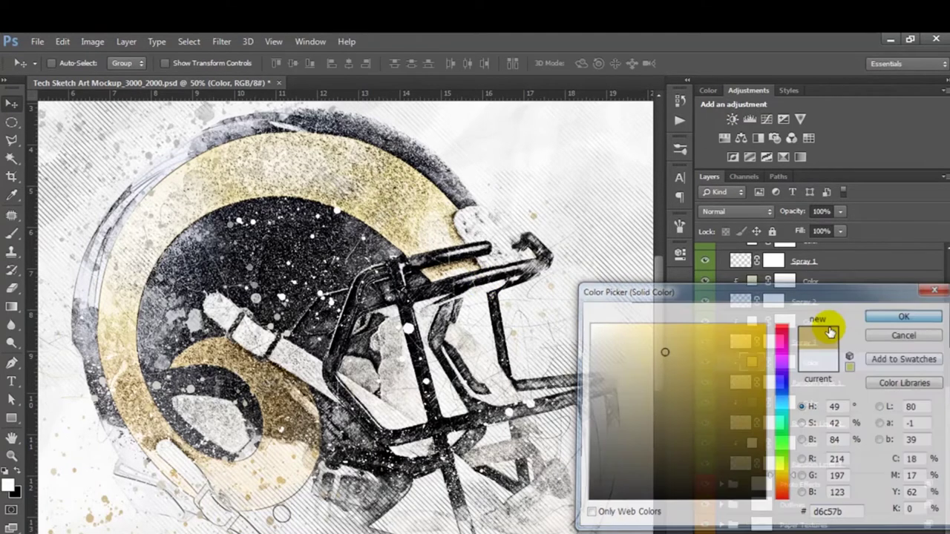
key(ctrl+minus)
key(ctrl+minus)
Shrink the Spray 3 spray to about 64% and move it over the facemask
click(743, 347)
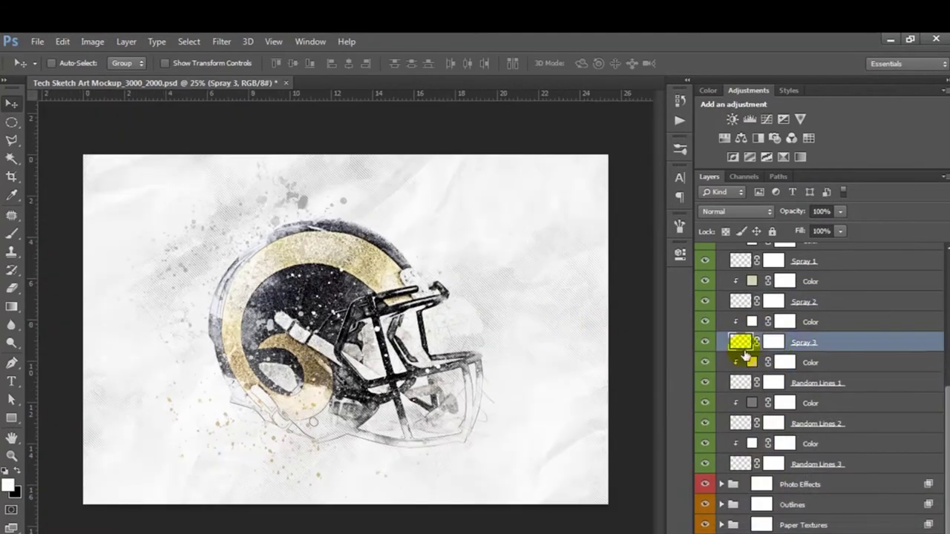
mouse_move(439, 335)
mouse_down()
mouse_move(441, 275)
mouse_move(394, 276)
mouse_move(367, 342)
mouse_move(371, 335)
mouse_up()
key(ctrl+t)
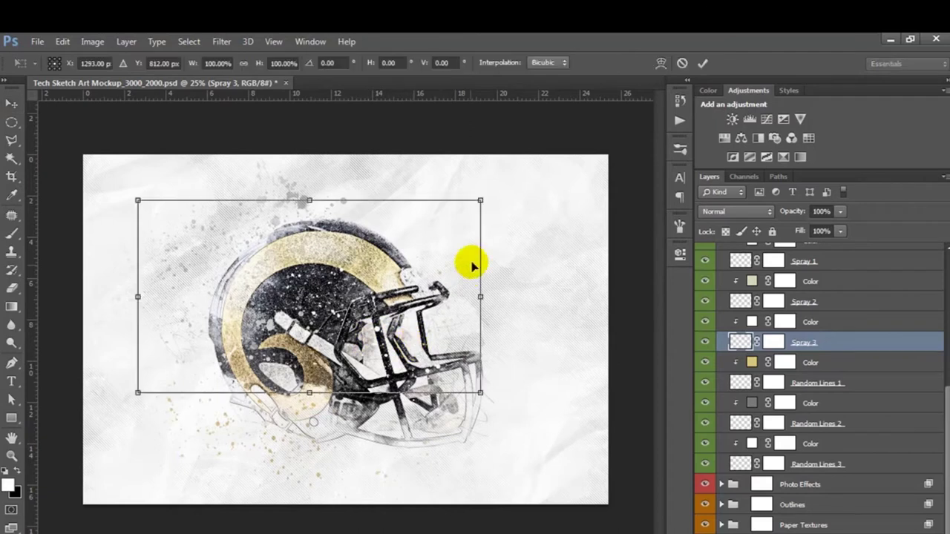
mouse_move(482, 201)
mouse_down()
mouse_move(409, 240)
mouse_move(418, 236)
mouse_up()
drag(405, 274, 448, 365)
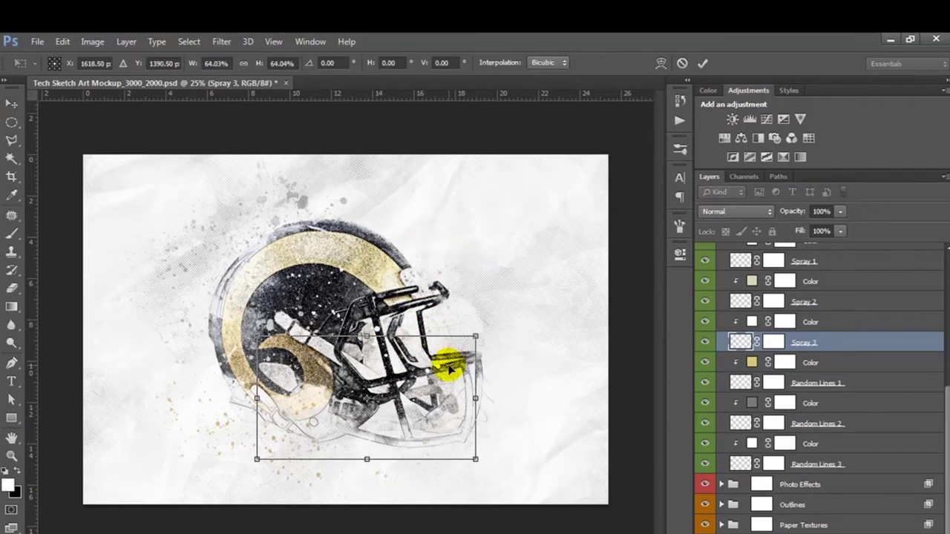
key(Return)
Shrink the Spray 2 spray slightly and reposition it to enclose the helmet
click(737, 301)
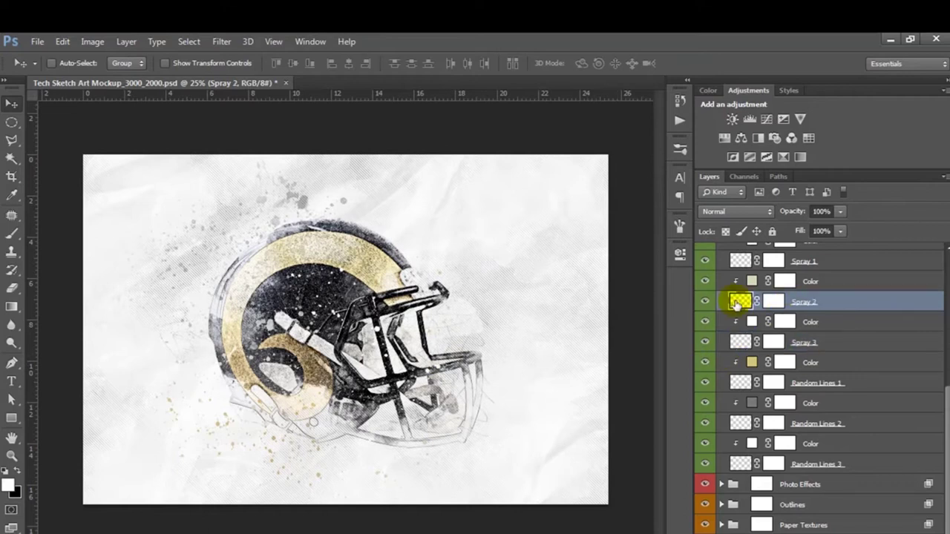
mouse_move(460, 329)
mouse_down()
mouse_move(401, 300)
mouse_move(340, 326)
mouse_move(392, 352)
mouse_up()
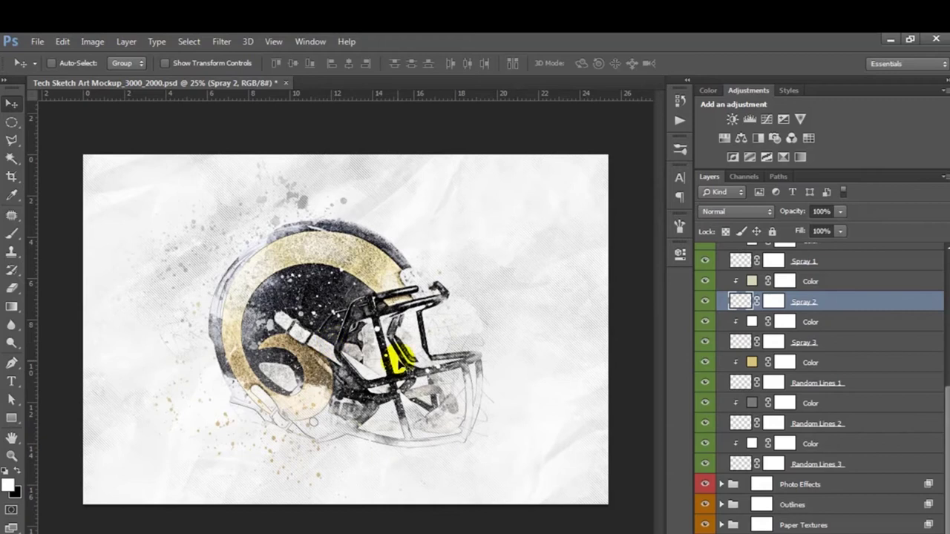
key(ctrl+t)
drag(435, 276, 422, 283)
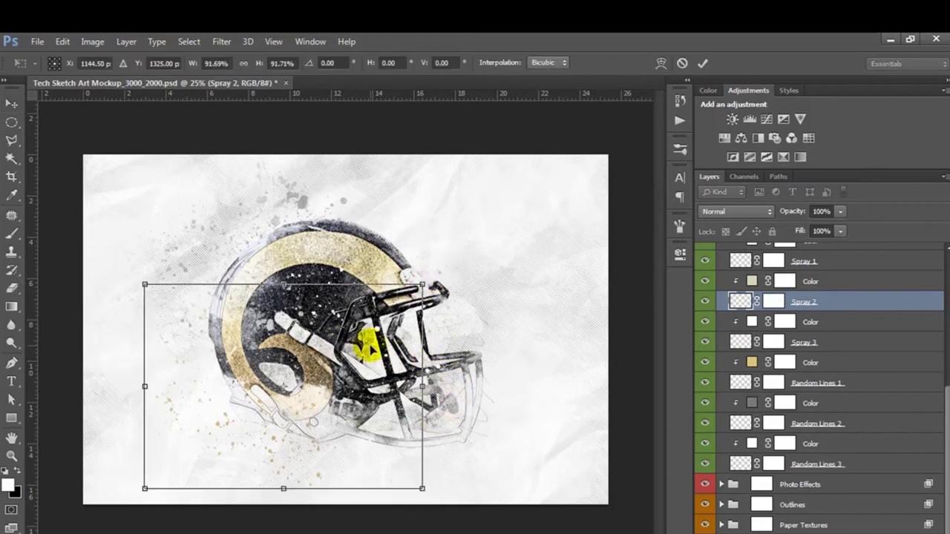
drag(371, 334, 420, 288)
key(Return)
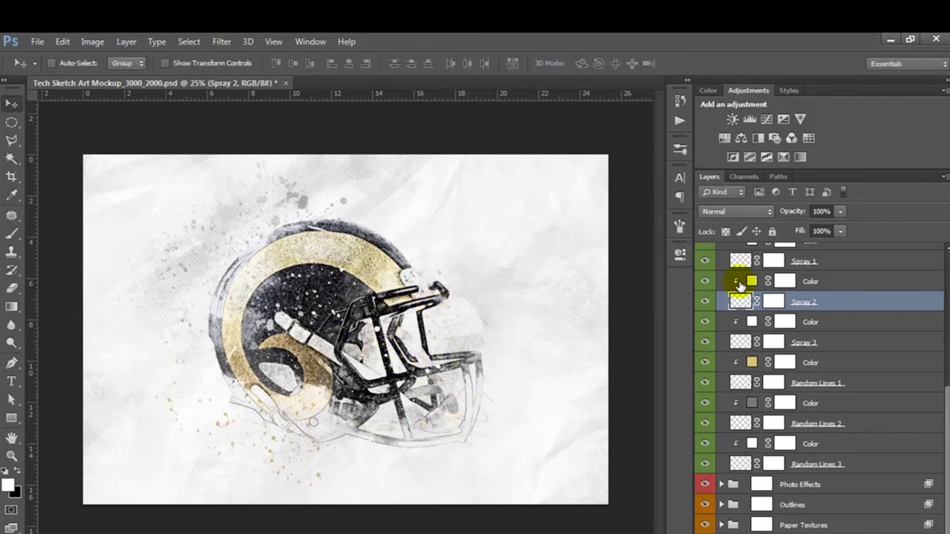
Set the Spray 2 Color fill to helmet gold #c5b269
double_click(752, 282)
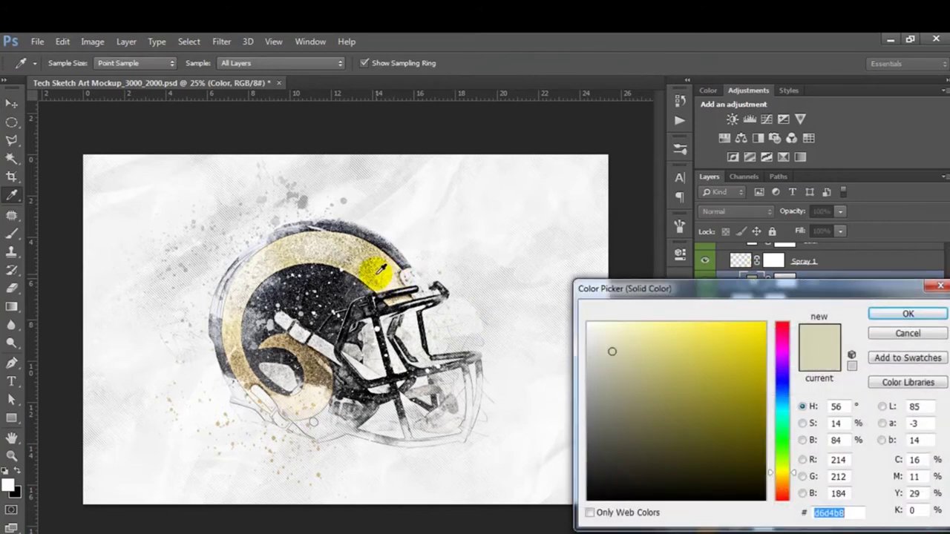
click(502, 319)
click(661, 355)
drag(661, 355, 669, 363)
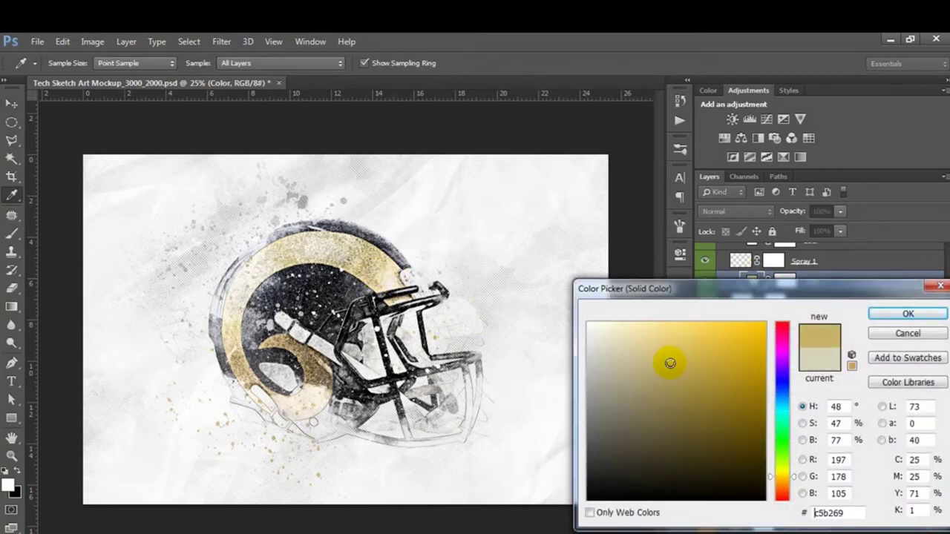
key(Return)
scroll(785, 318, up, 2)
scroll(795, 322, up, 2)
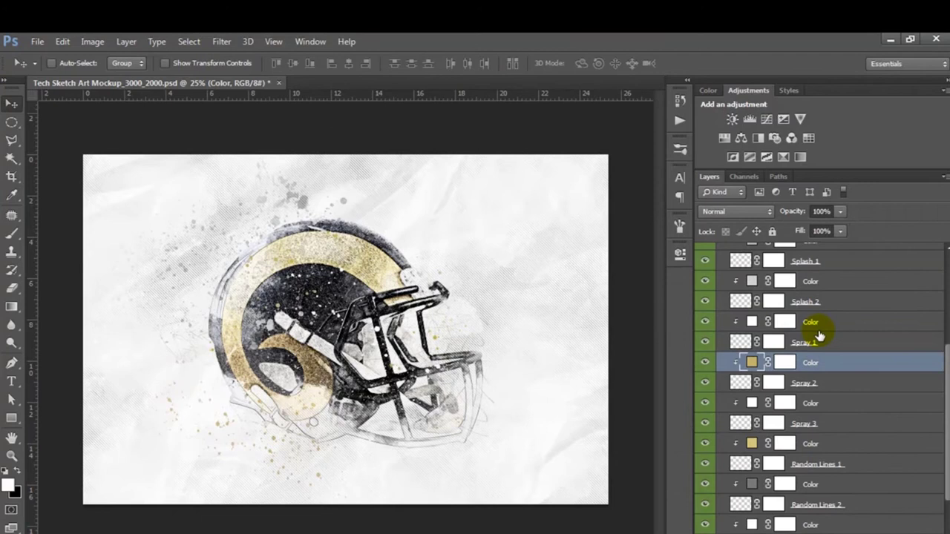
Nudge the Spray 1 spray and move the Splash 2 splash up and left
click(815, 343)
mouse_move(388, 333)
mouse_down()
mouse_move(371, 354)
mouse_move(371, 345)
mouse_up()
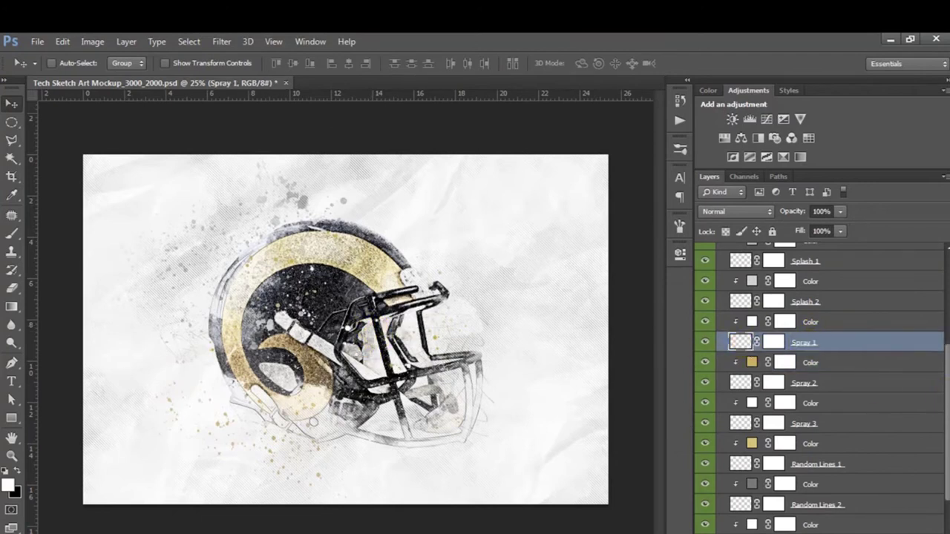
drag(943, 368, 933, 324)
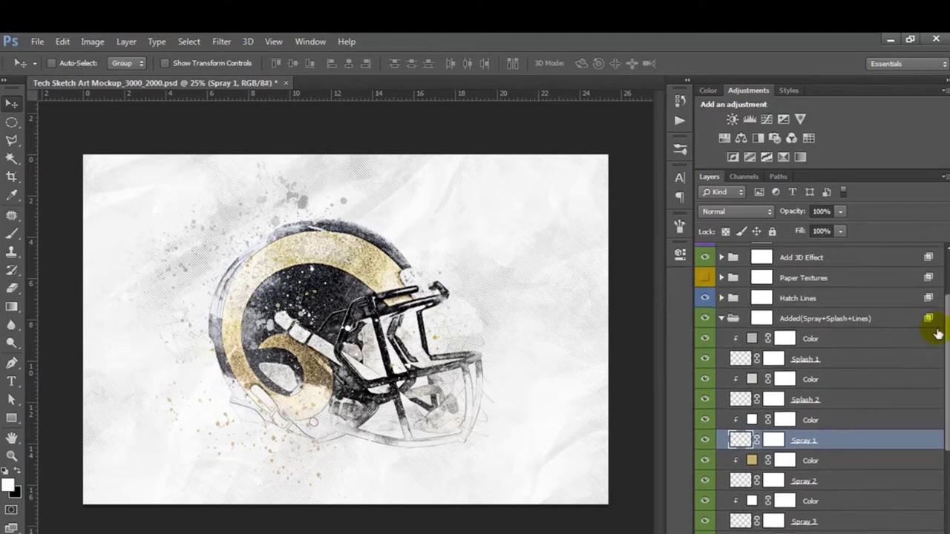
click(738, 399)
drag(409, 308, 349, 245)
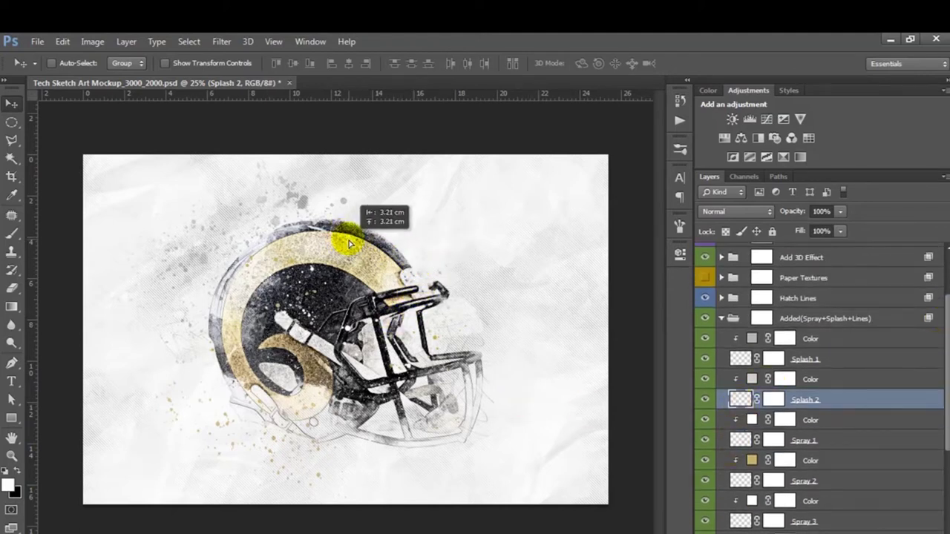
Recolour the Splash 2 Color fill to a slightly darker grey-blue
double_click(752, 379)
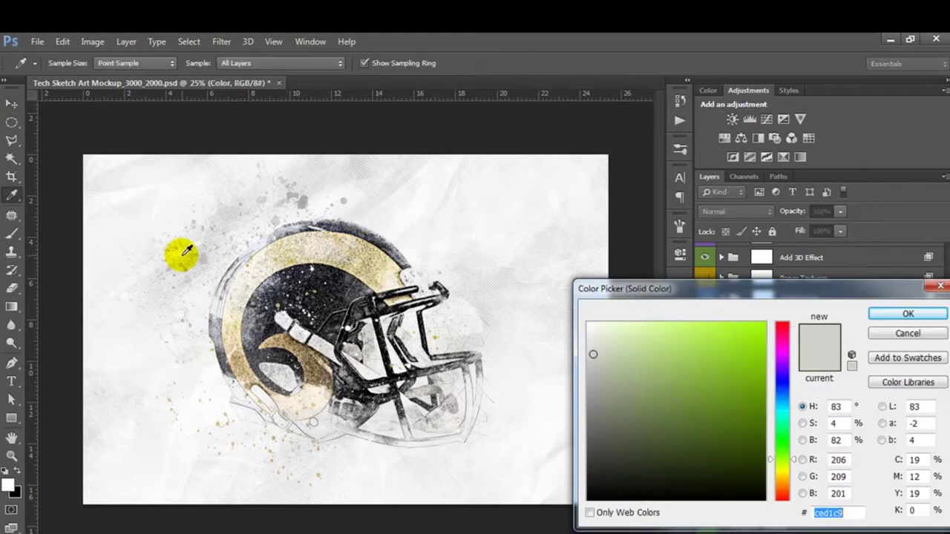
click(227, 265)
drag(602, 382, 607, 388)
key(Return)
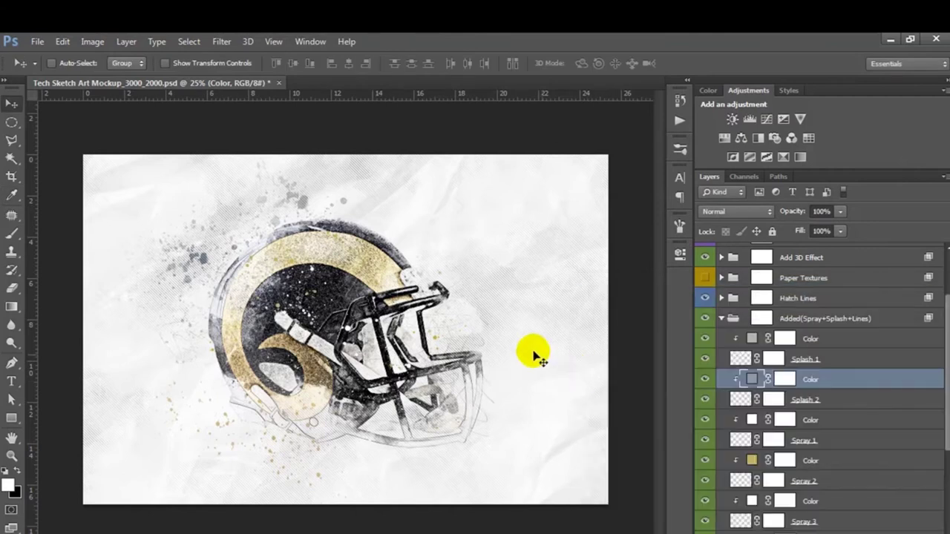
Enlarge the Splash 2 splash to about 140% and rotate it slightly
key(alt+bracketleft)
key(ctrl+t)
drag(256, 311, 277, 332)
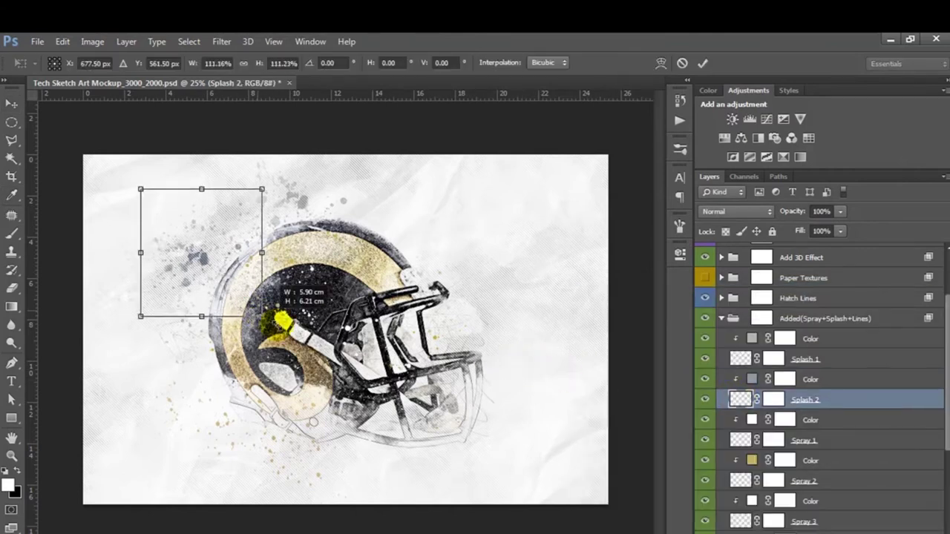
drag(250, 272, 319, 297)
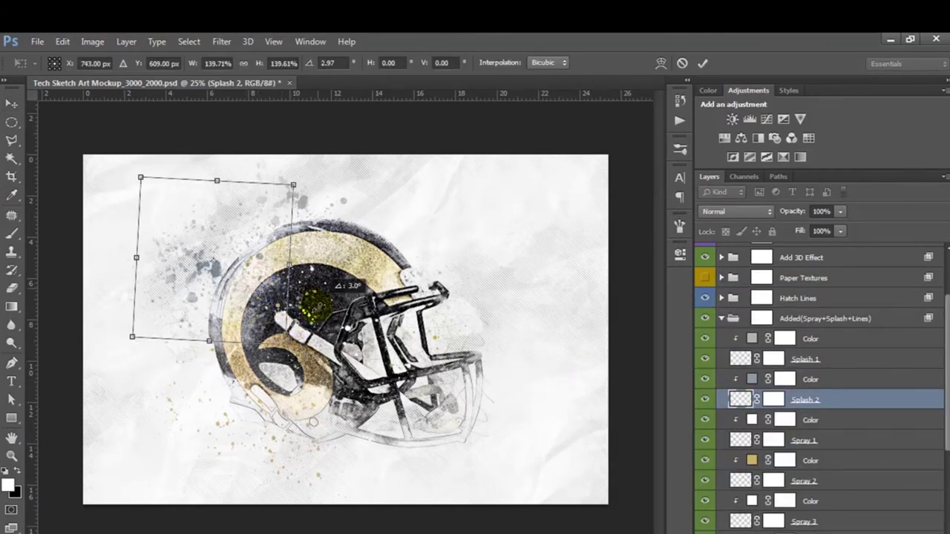
key(Return)
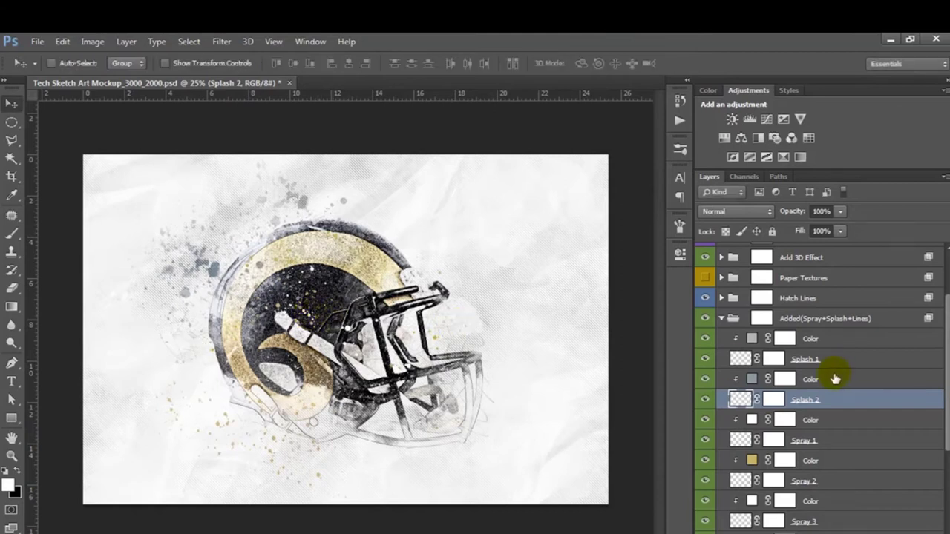
Move the Splash 1 splash right and recolour its fill with tan from the helmet
click(822, 362)
mouse_move(419, 304)
mouse_down()
mouse_move(536, 316)
mouse_move(476, 365)
mouse_up()
key(ctrl+t)
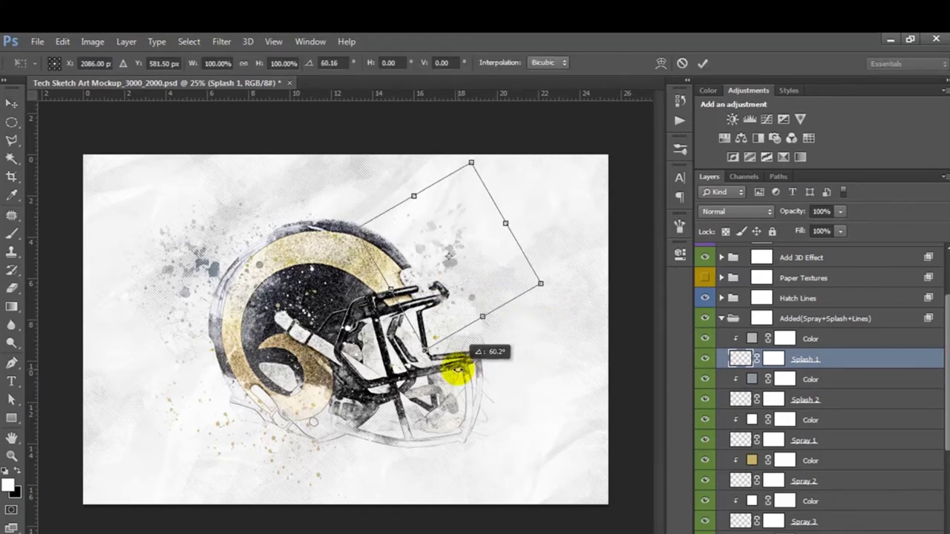
key(Return)
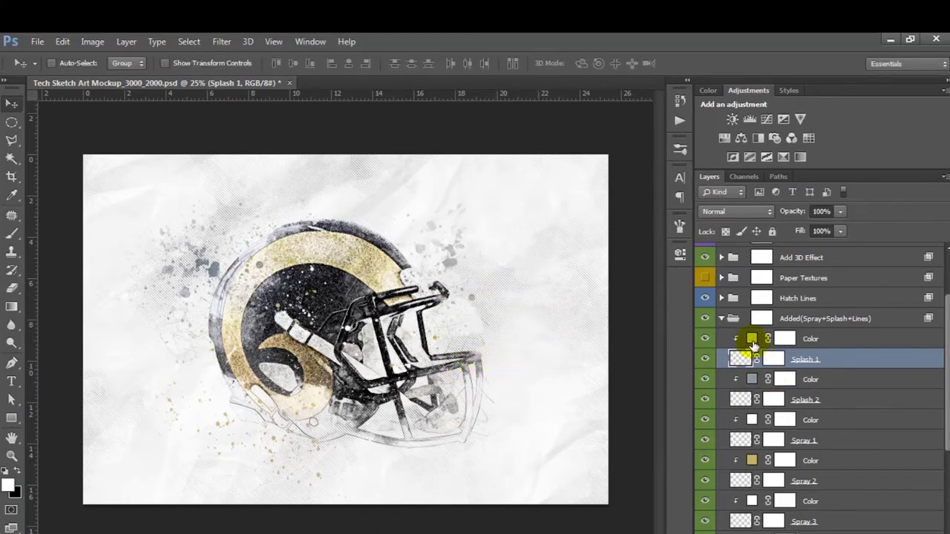
double_click(751, 338)
click(369, 269)
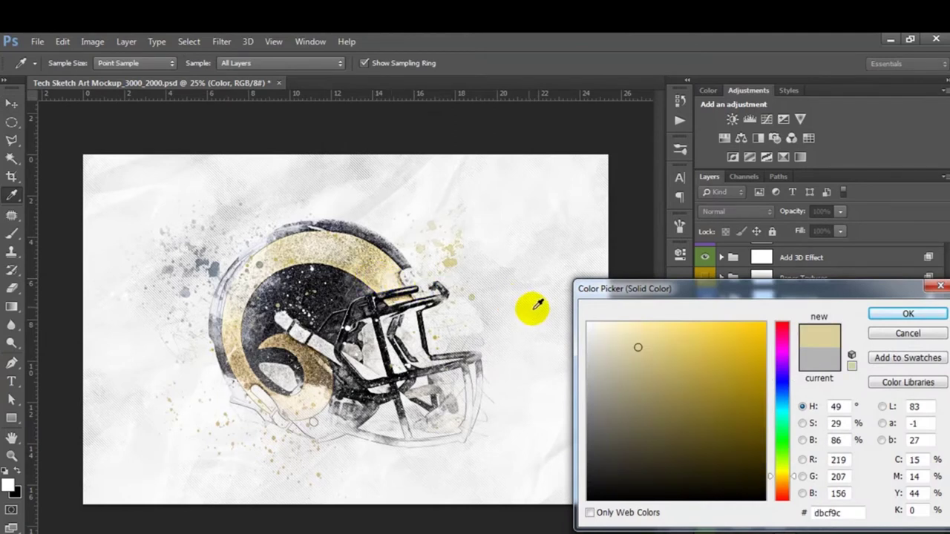
key(Return)
Rotate Splash 1 to about -33° and move it up-left onto the helmet
key(ctrl+t)
drag(526, 312, 541, 250)
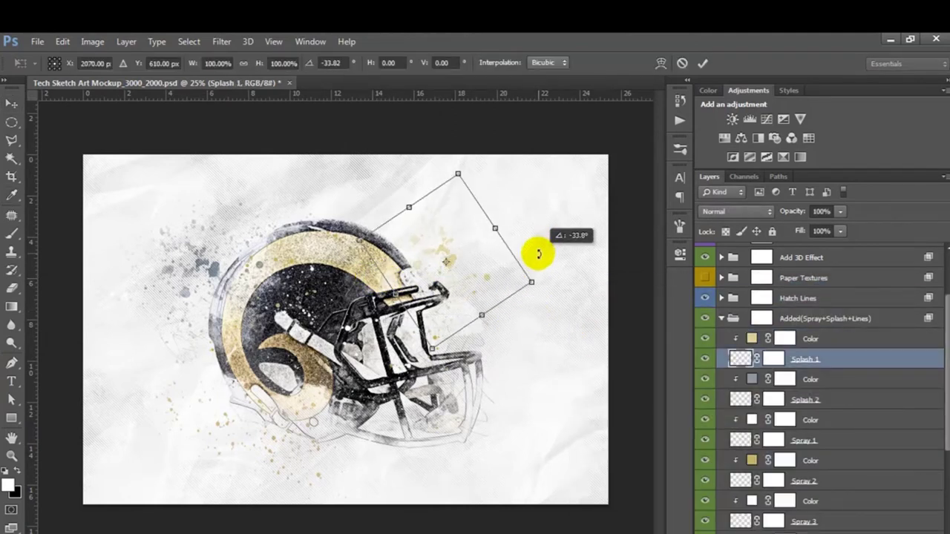
drag(487, 286, 340, 248)
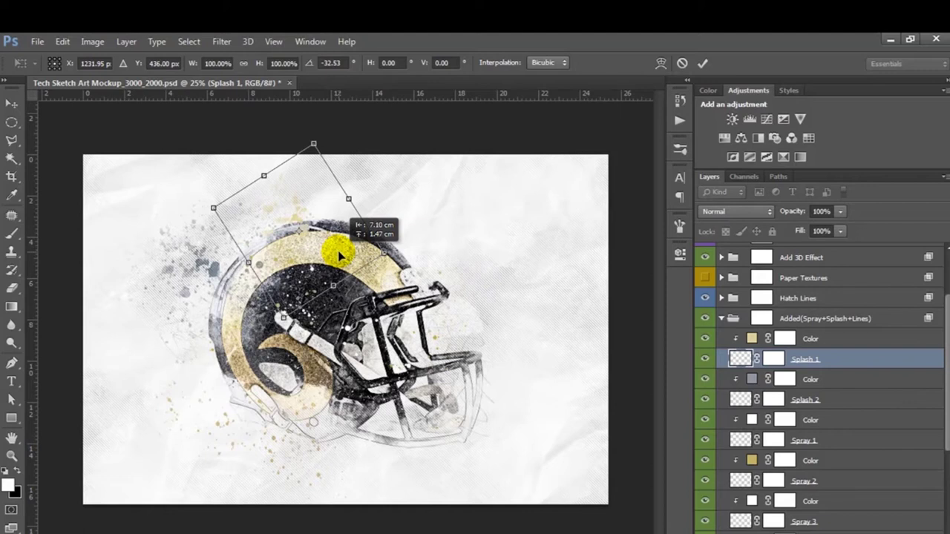
key(Return)
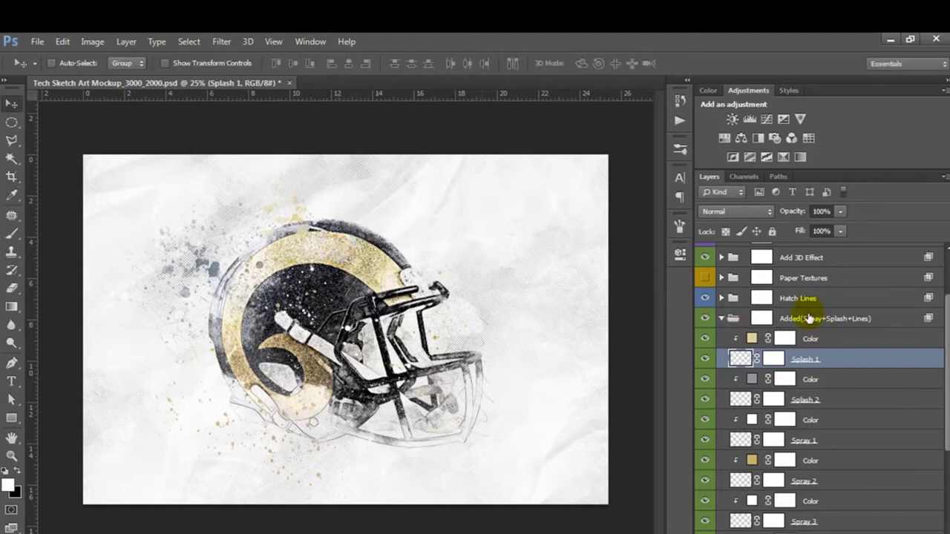
click(810, 319)
Lower the inner Hatch Lines layer's opacity to 10%
click(723, 319)
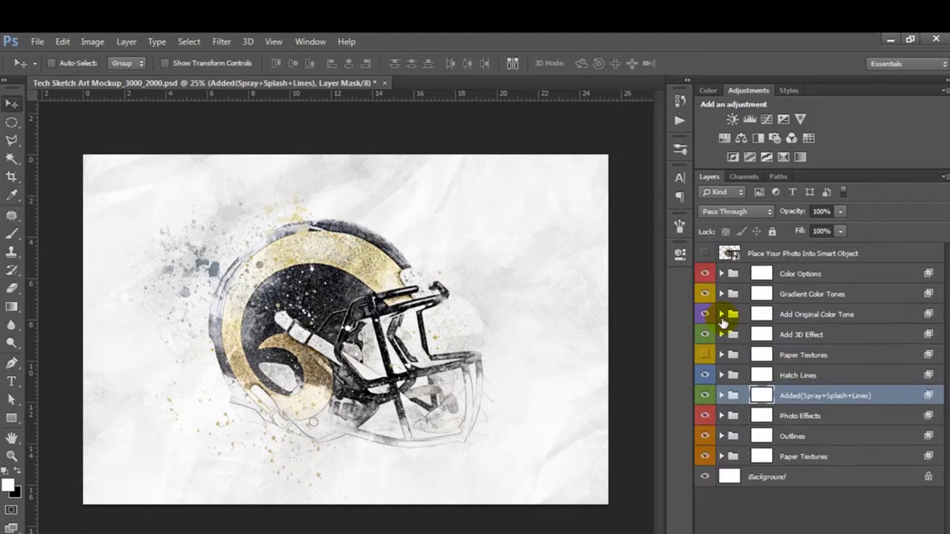
click(802, 375)
click(722, 375)
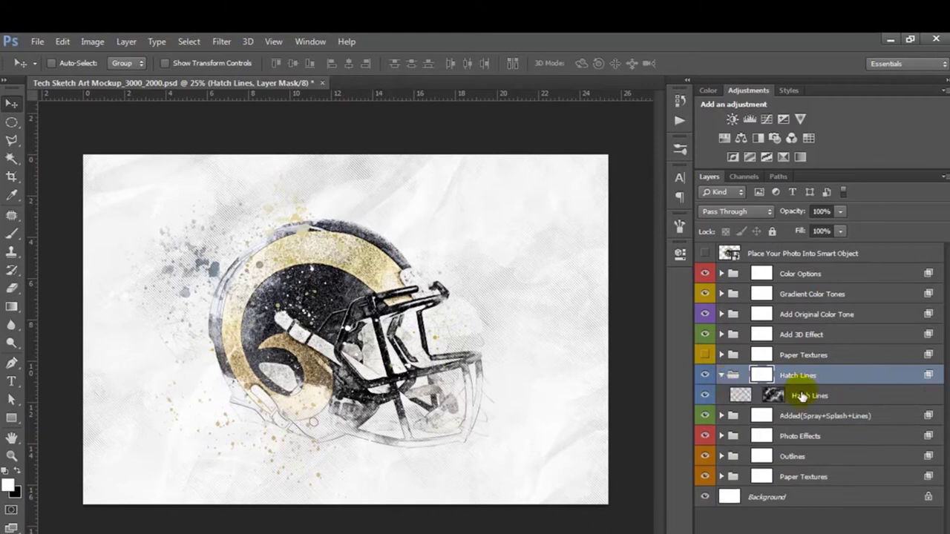
click(702, 400)
click(703, 399)
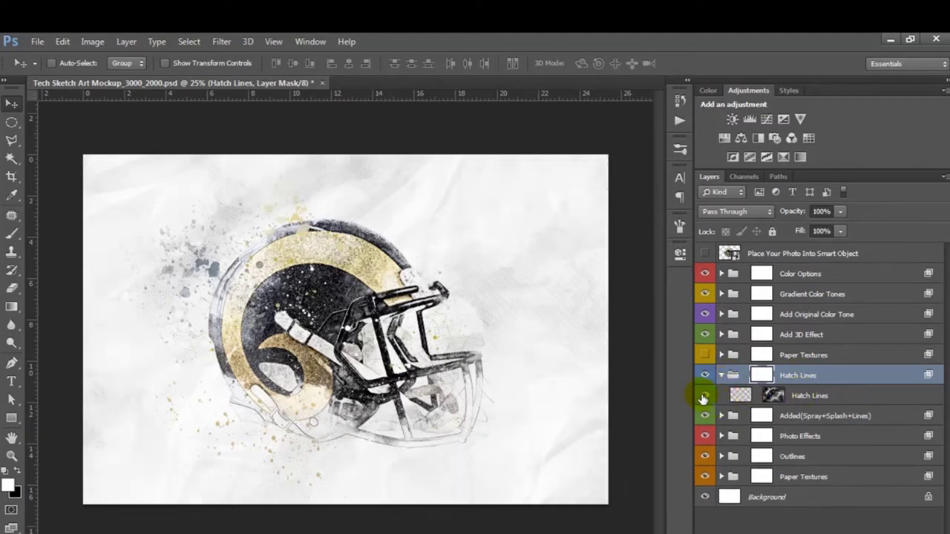
click(798, 395)
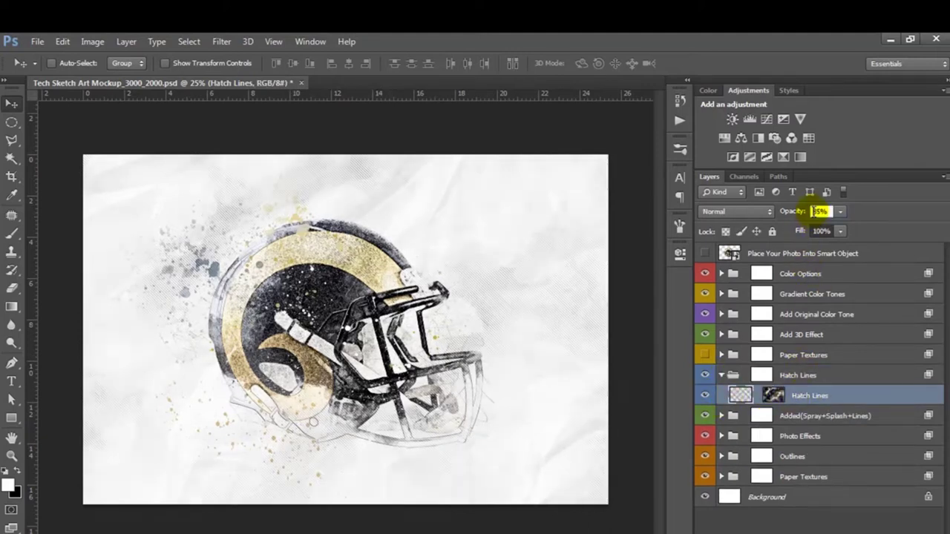
text(10)
click(793, 376)
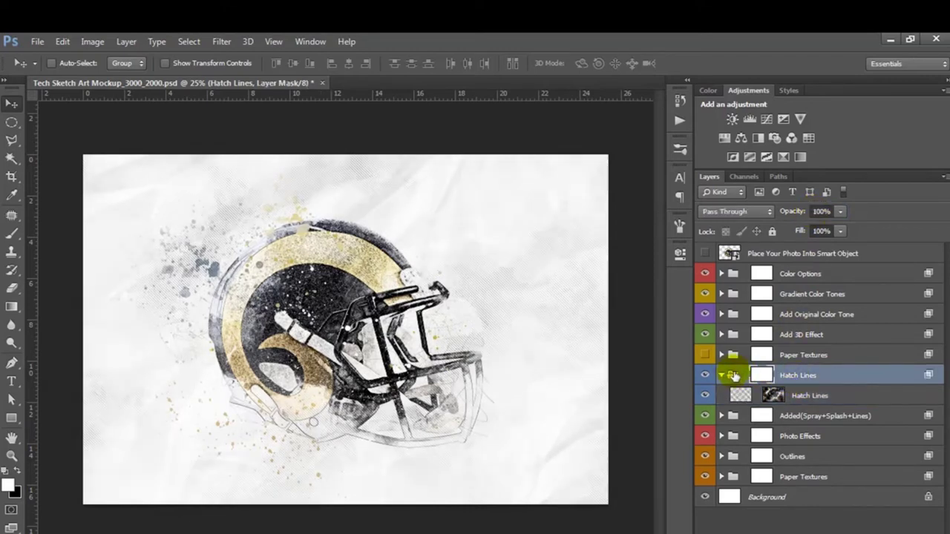
click(723, 376)
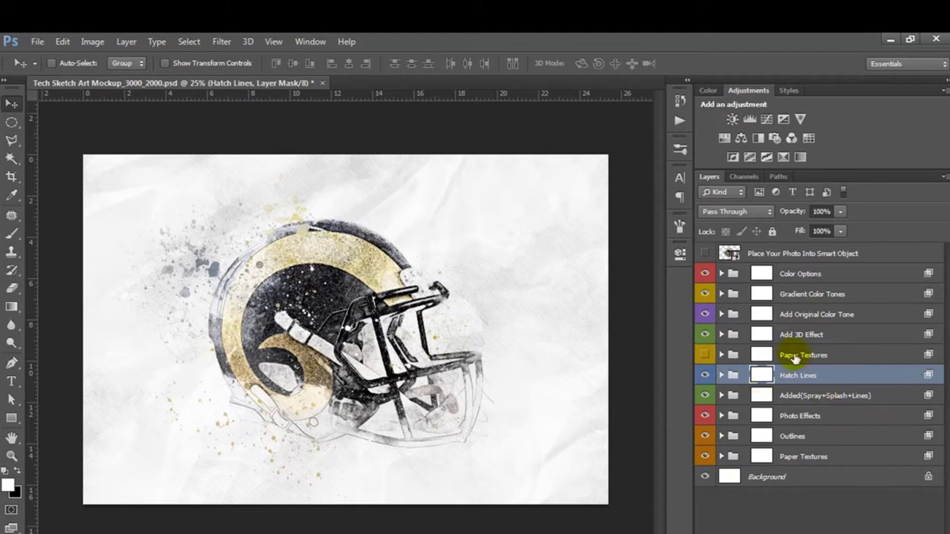
Show the Paper Texture layer at 30% opacity and target its layer mask
click(793, 357)
click(723, 356)
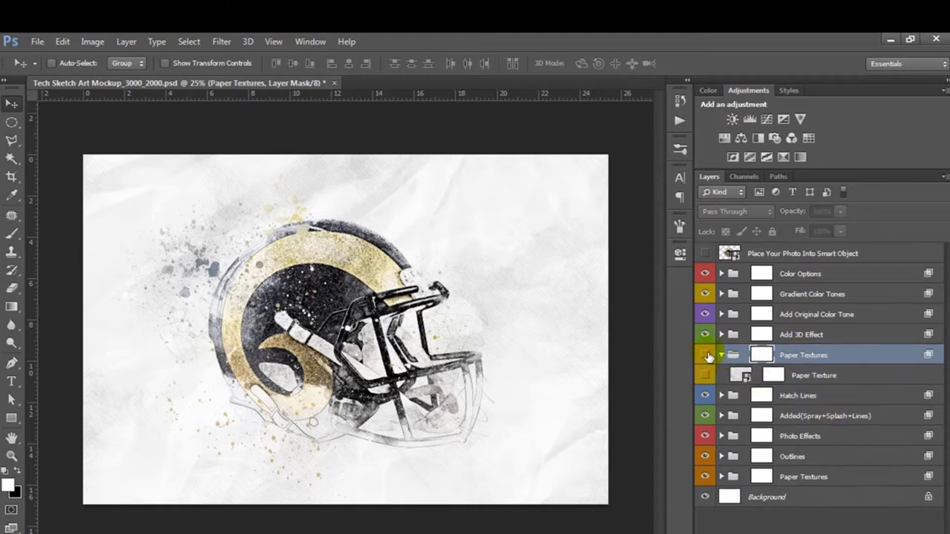
click(705, 377)
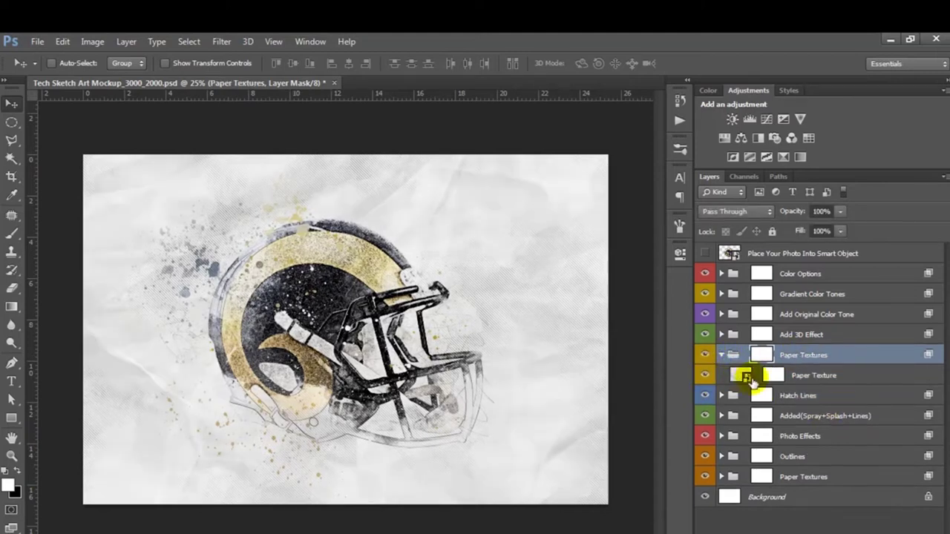
click(791, 376)
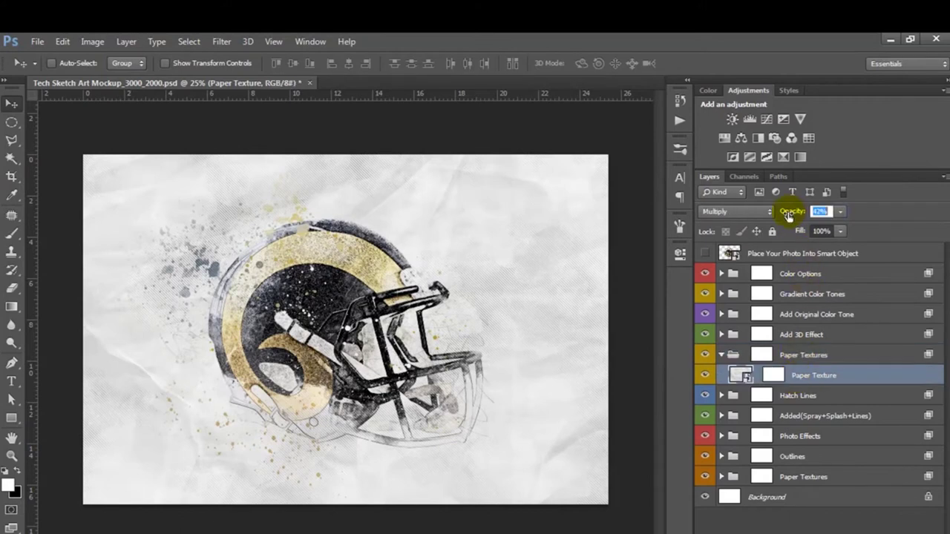
drag(783, 216, 799, 221)
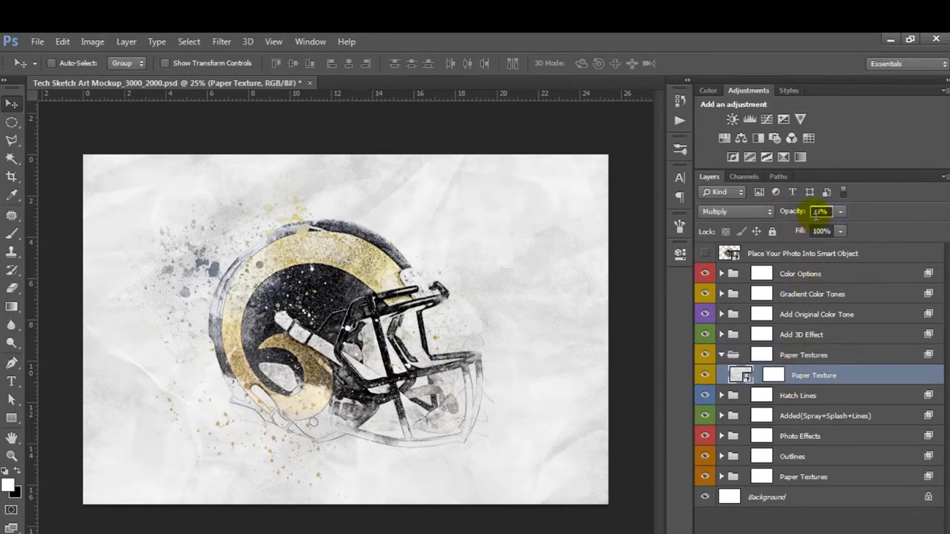
text(30)
key(Return)
click(772, 375)
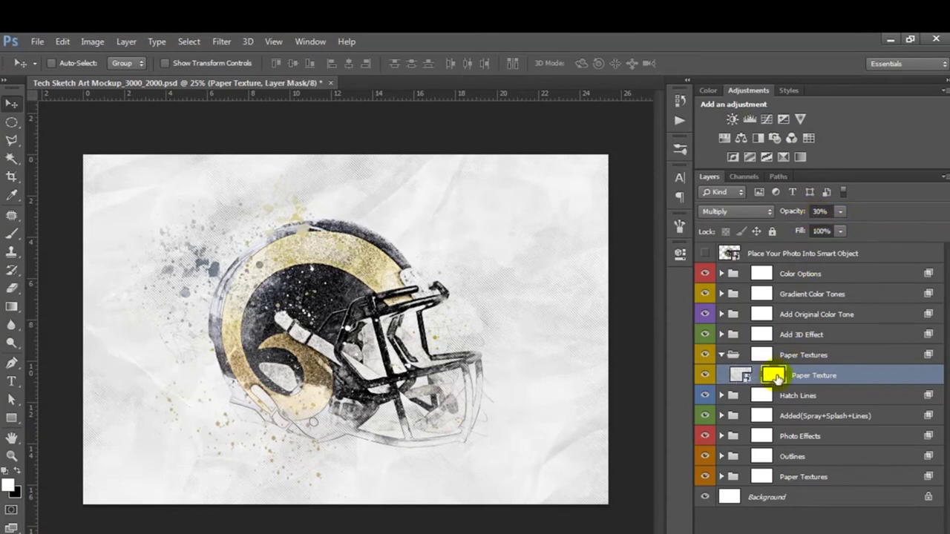
Paint the Paper Texture mask along the bottom with a soft 900 px brush at 52% opacity
click(13, 236)
right_click(280, 320)
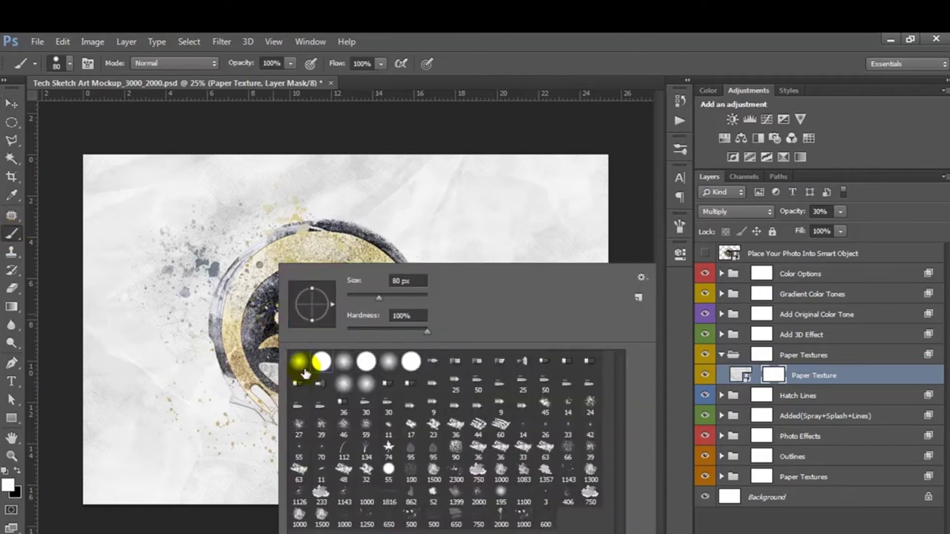
drag(378, 297, 396, 302)
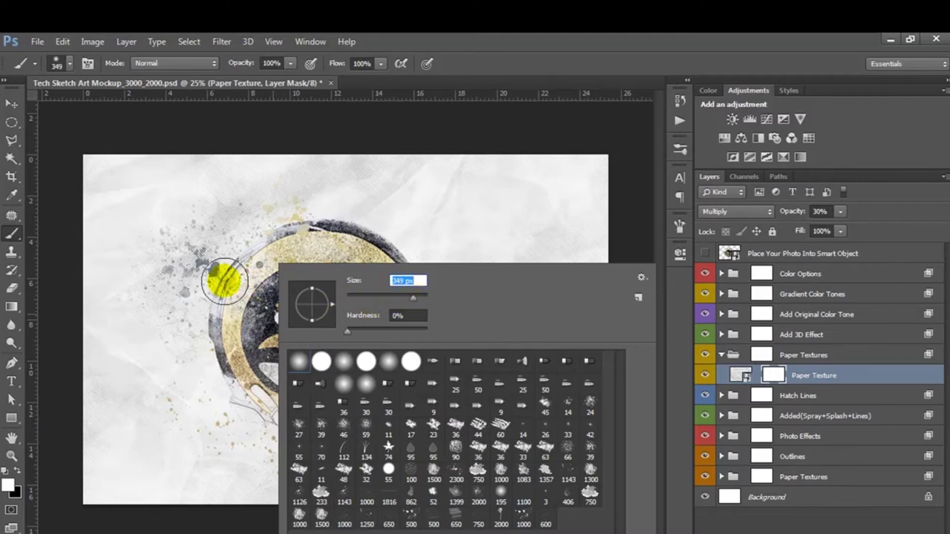
click(774, 375)
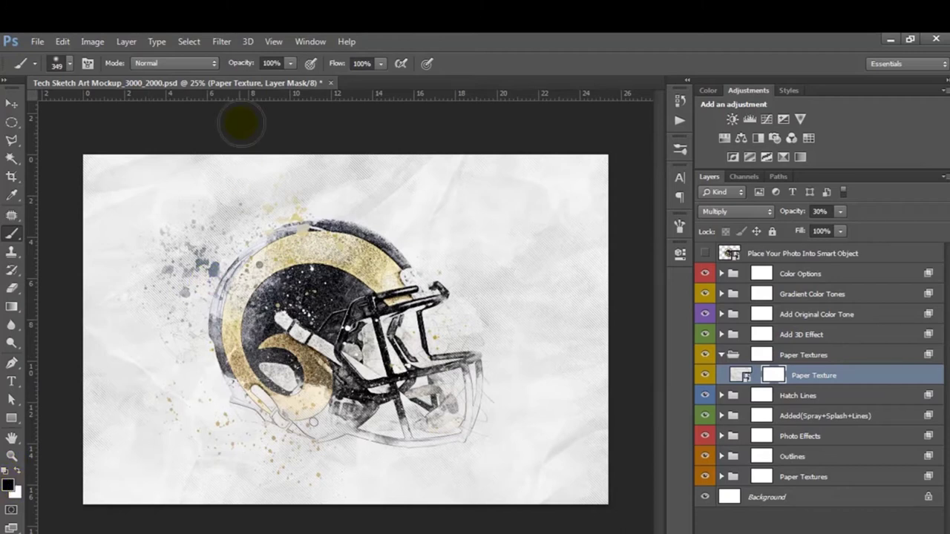
click(290, 64)
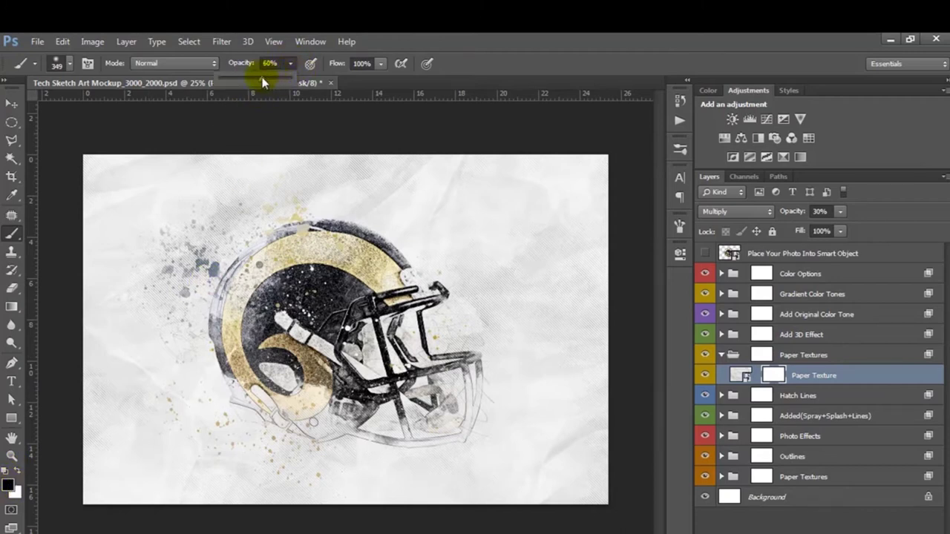
drag(256, 76, 257, 76)
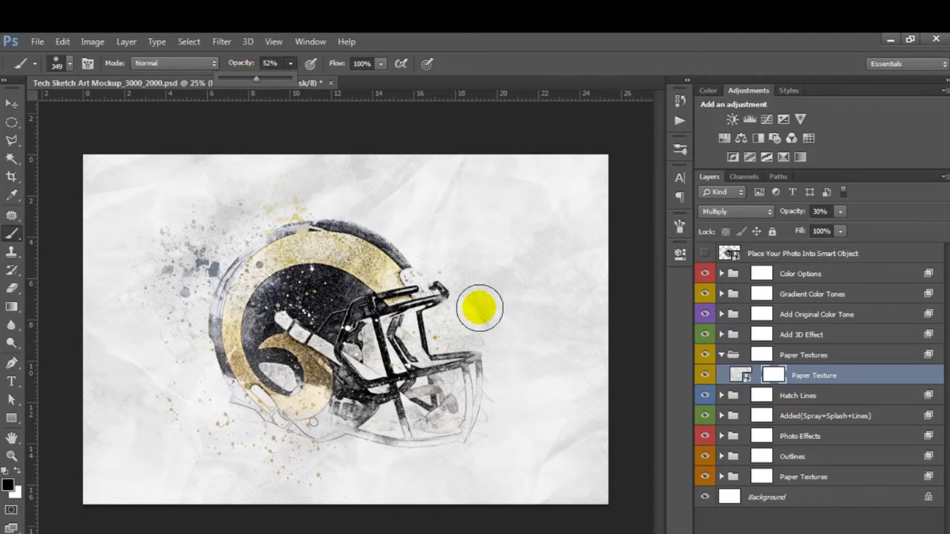
key(bracketright)
key(bracketright)
key(bracketright)
key(bracketright)
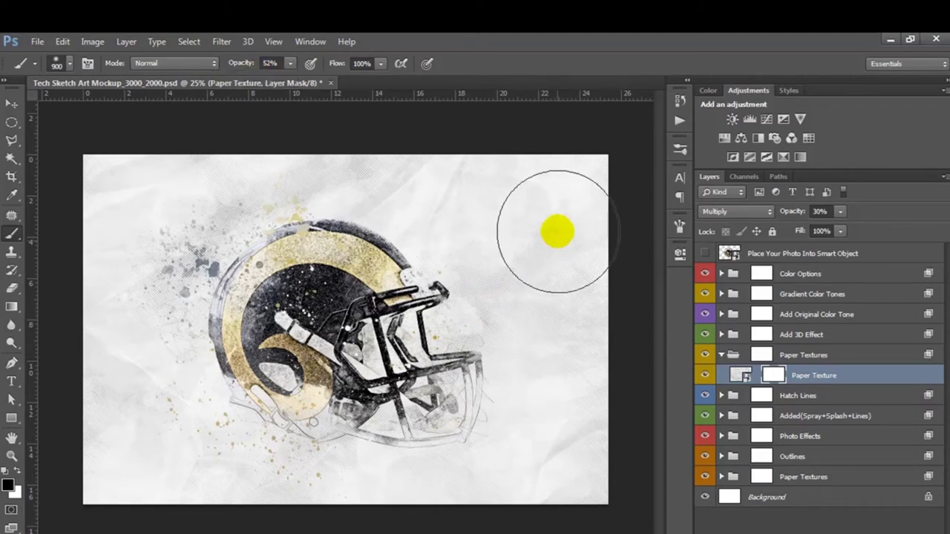
mouse_move(540, 477)
mouse_down()
mouse_move(156, 447)
mouse_move(162, 176)
mouse_move(142, 201)
mouse_move(140, 339)
mouse_move(255, 394)
mouse_move(415, 451)
mouse_move(369, 482)
mouse_move(504, 475)
mouse_move(263, 462)
mouse_move(166, 492)
mouse_move(292, 460)
mouse_move(496, 302)
mouse_move(438, 170)
mouse_move(403, 161)
mouse_move(526, 174)
mouse_up()
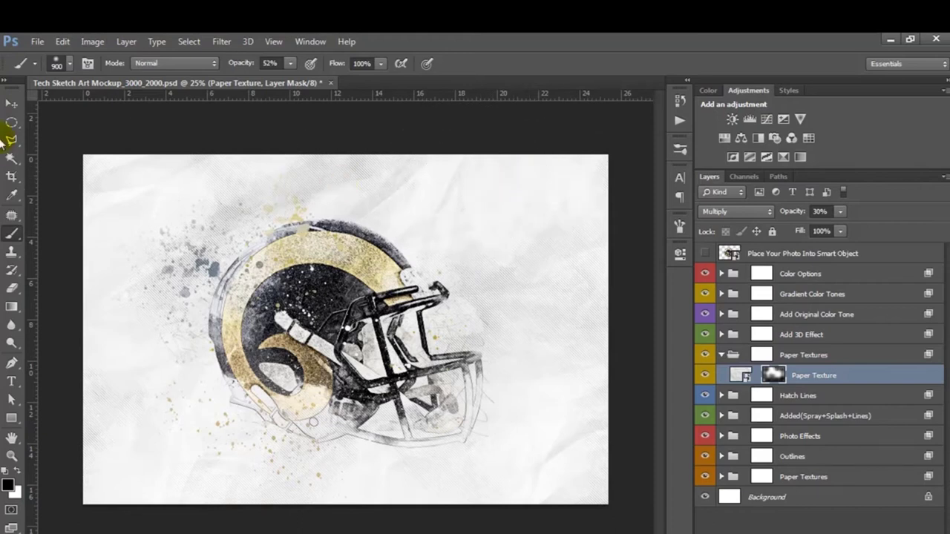
click(18, 106)
Compare the helmet with the Add Original Color Tone layer off and on, keeping it on, then collapse both groups
click(742, 358)
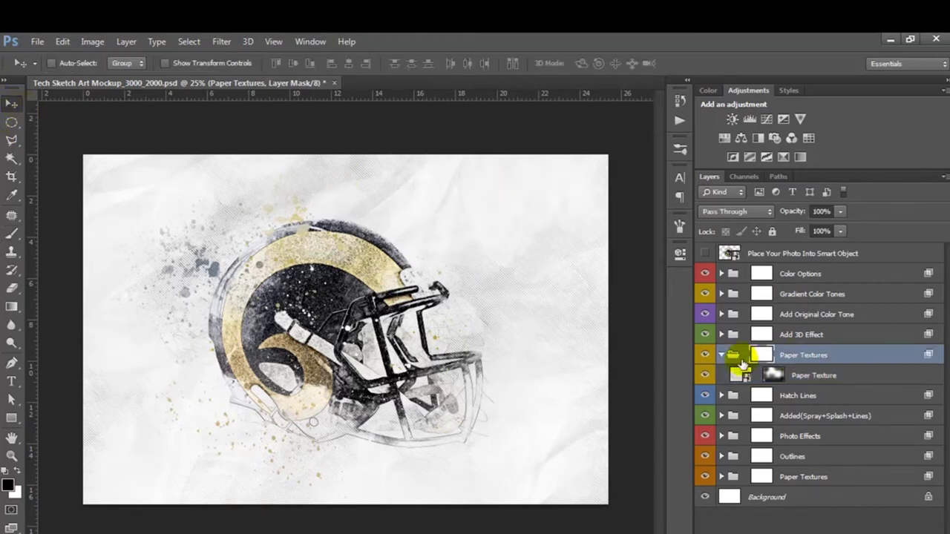
click(720, 356)
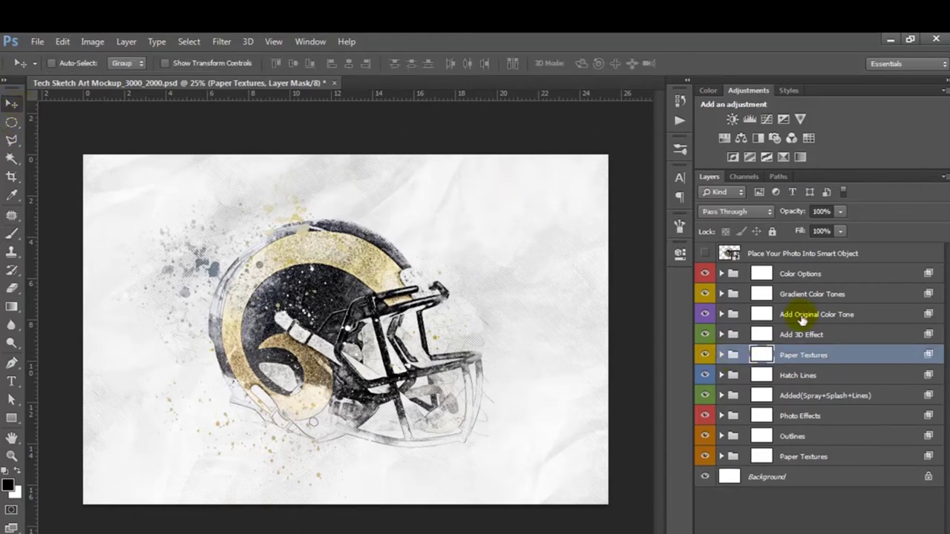
click(816, 315)
click(721, 315)
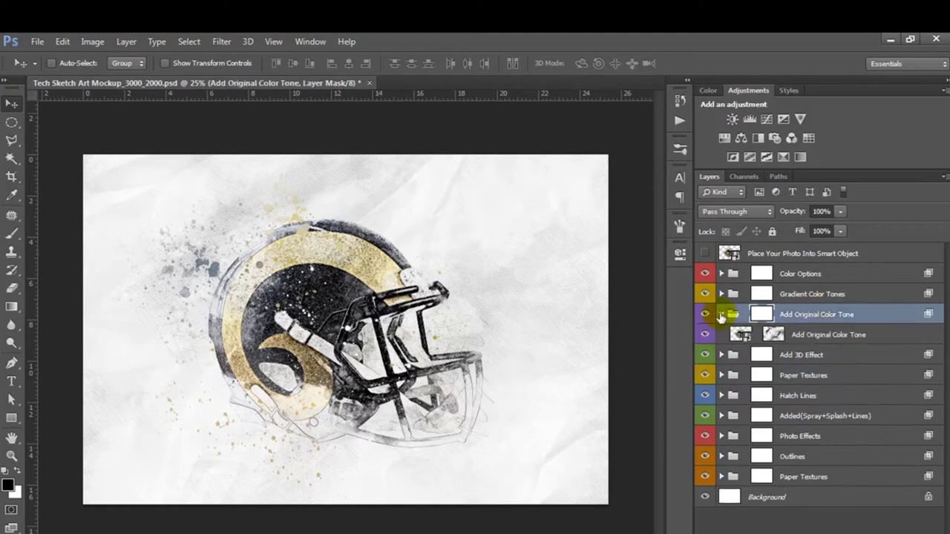
click(817, 334)
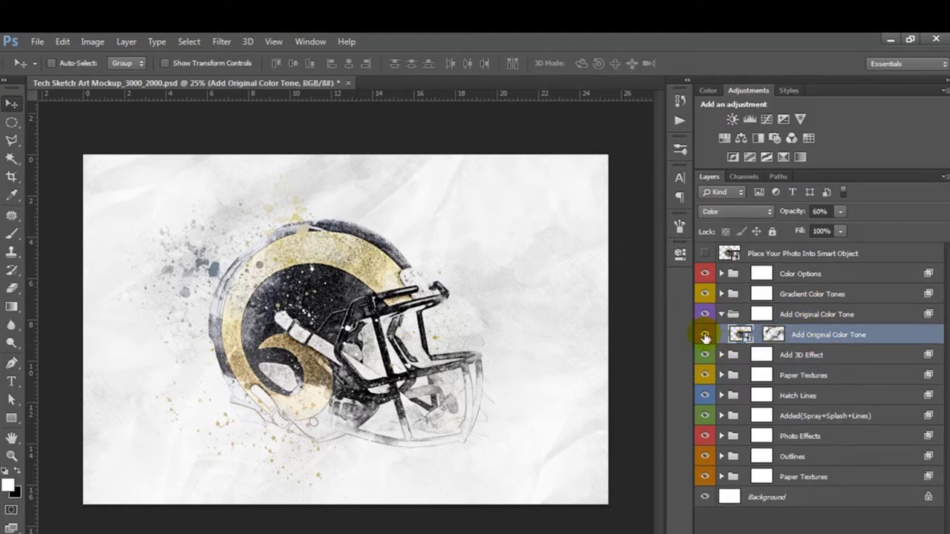
click(706, 335)
click(706, 336)
click(706, 335)
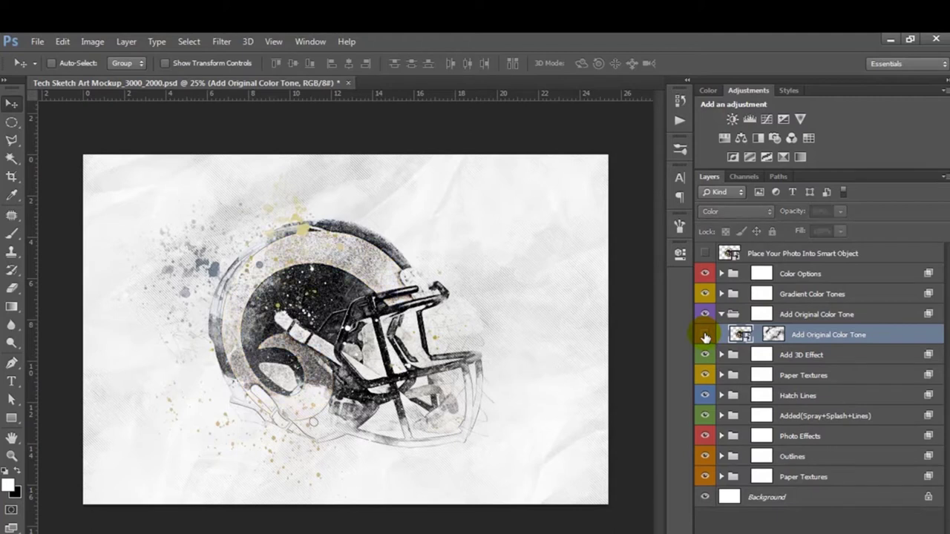
click(706, 336)
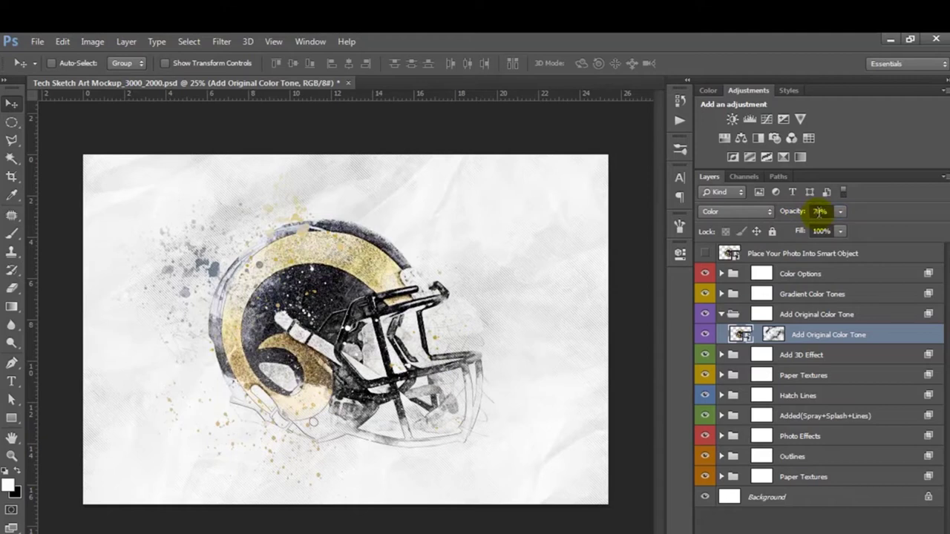
click(813, 314)
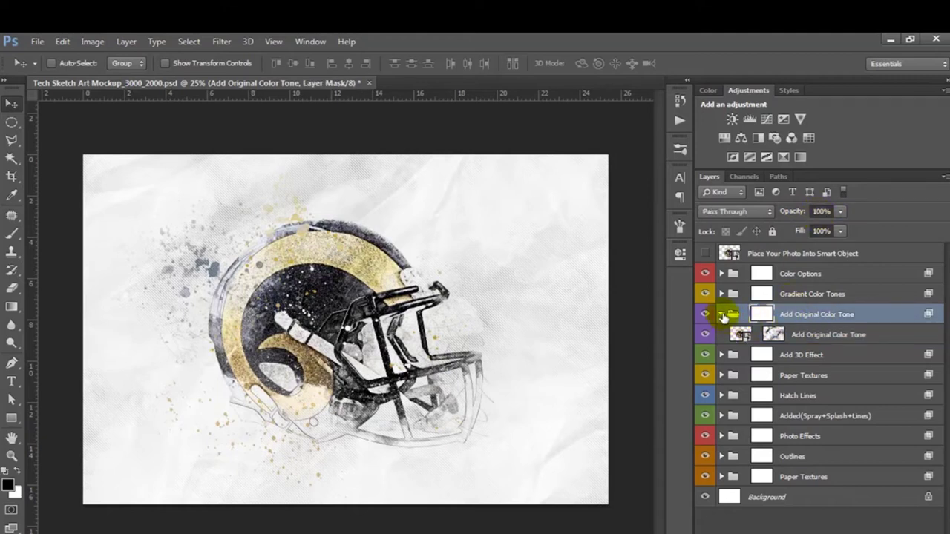
click(721, 315)
click(731, 296)
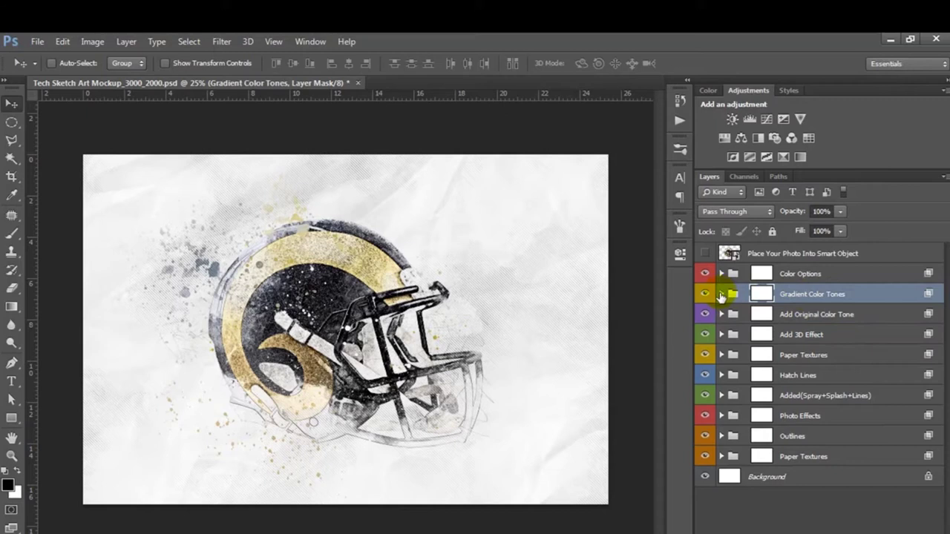
Preview Gradient Tone 01 at 20% opacity, hide it, and show Gradient Tone 02
click(722, 295)
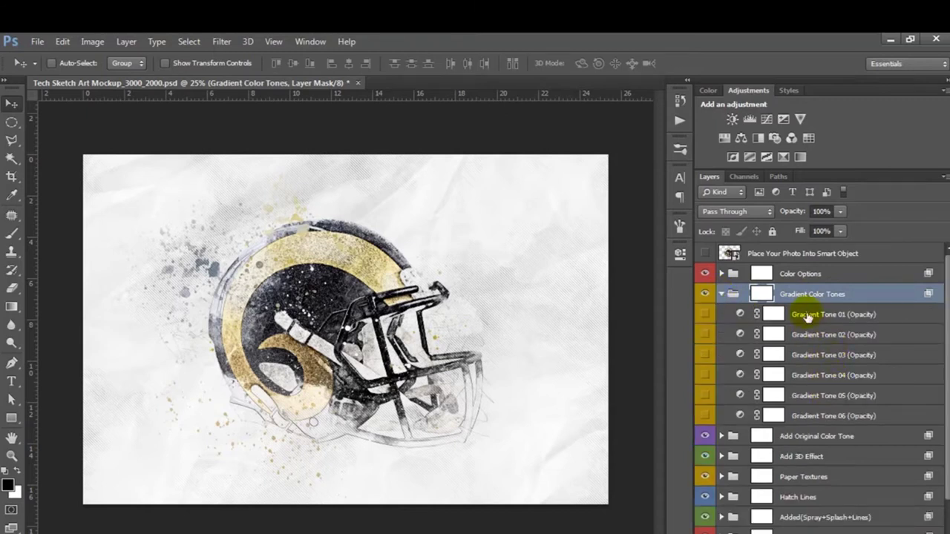
click(807, 317)
click(706, 316)
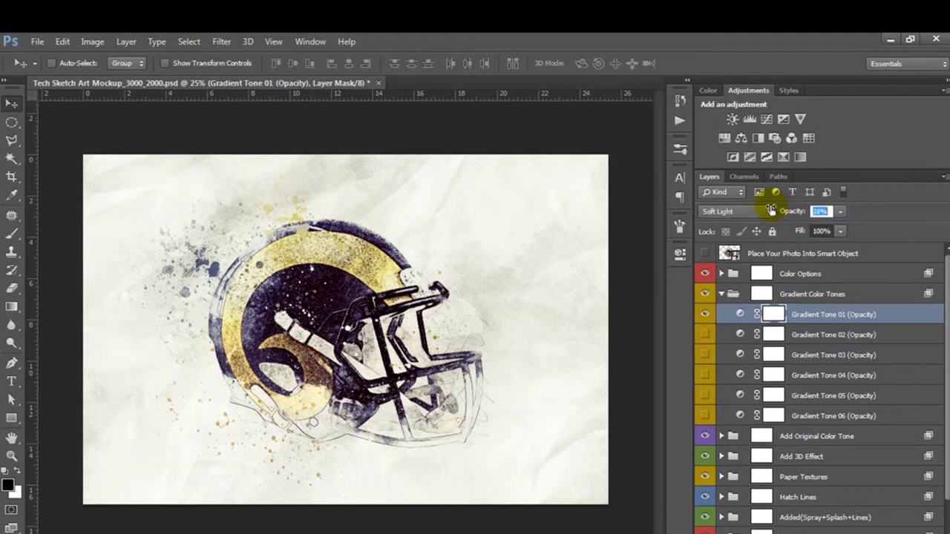
drag(772, 211, 769, 211)
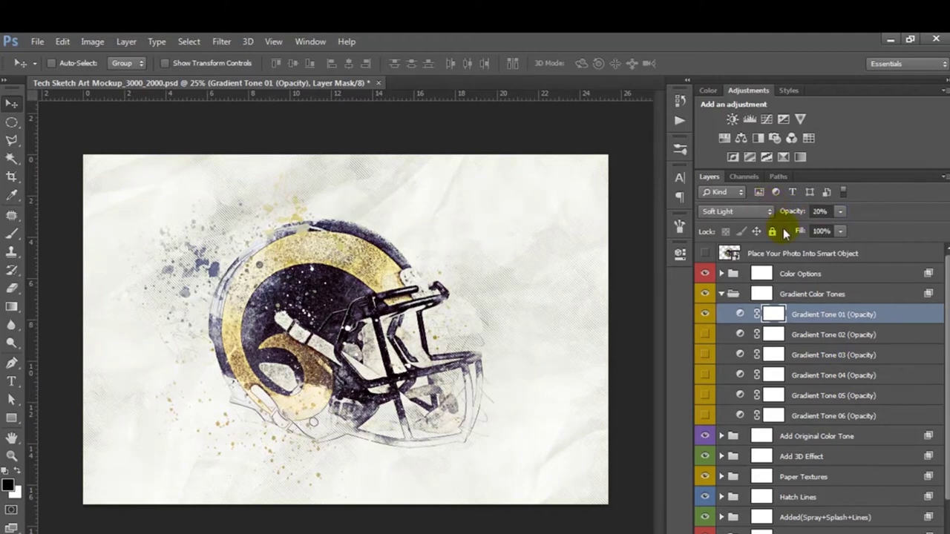
click(705, 314)
click(706, 334)
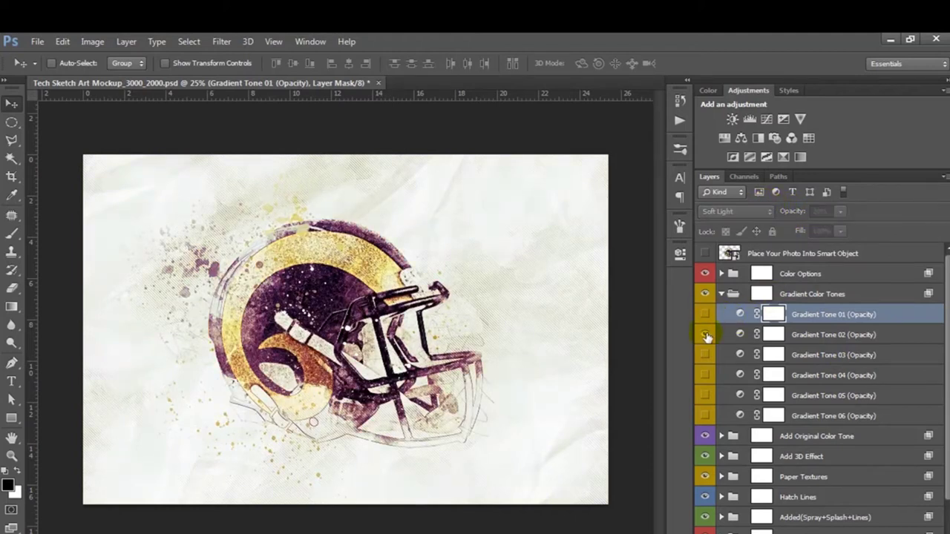
click(846, 334)
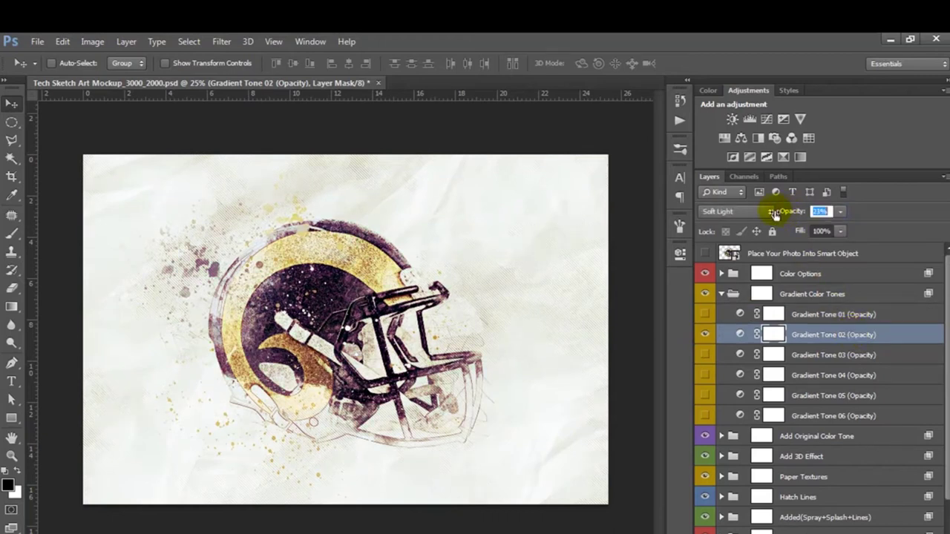
Switch on Gradient Tone 03 at lower opacity and preview the Sepia 3 gradient preset
click(705, 355)
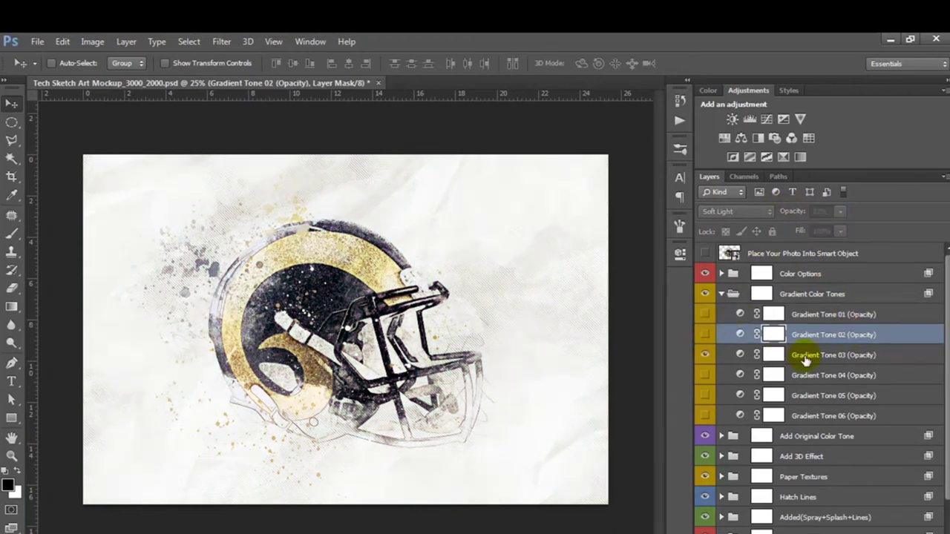
click(805, 355)
drag(796, 218, 778, 214)
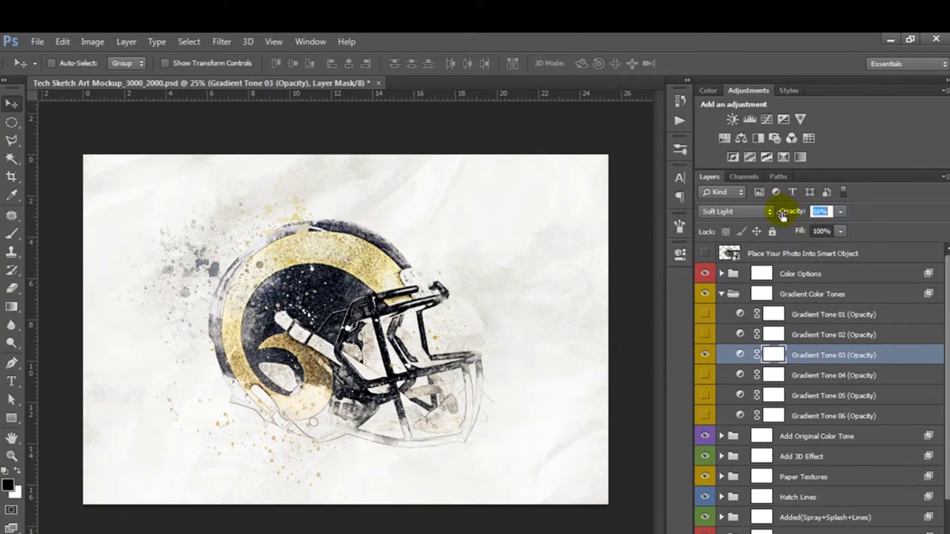
double_click(740, 355)
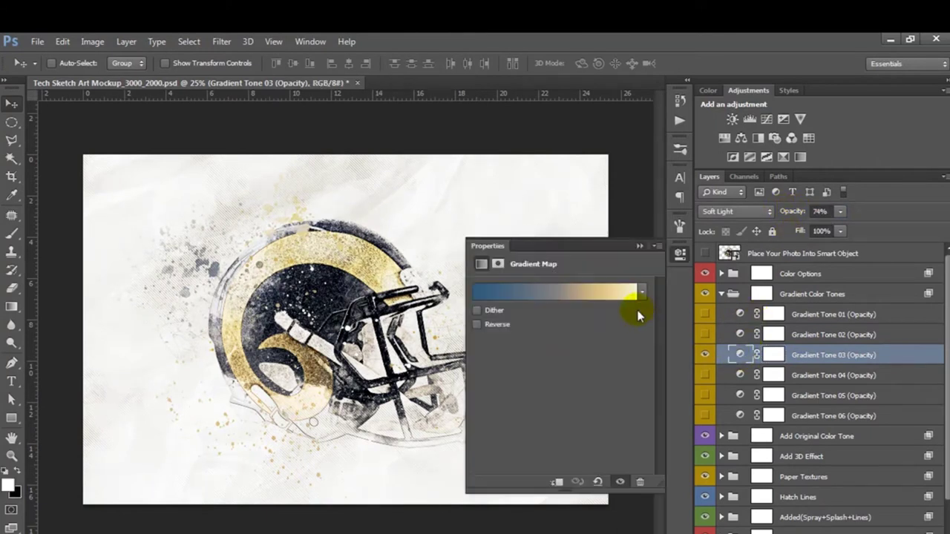
click(592, 294)
click(624, 254)
click(654, 249)
Try the Blue 2 and Sepia Antique presets, cancel the change, and hide Gradient Tone 03
click(700, 247)
scroll(701, 237, down, 2)
click(720, 229)
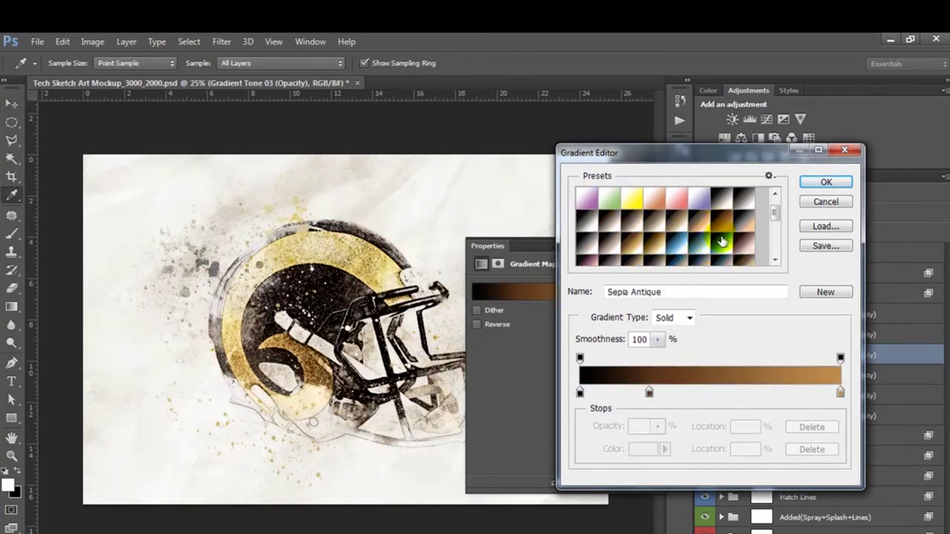
click(825, 201)
click(680, 253)
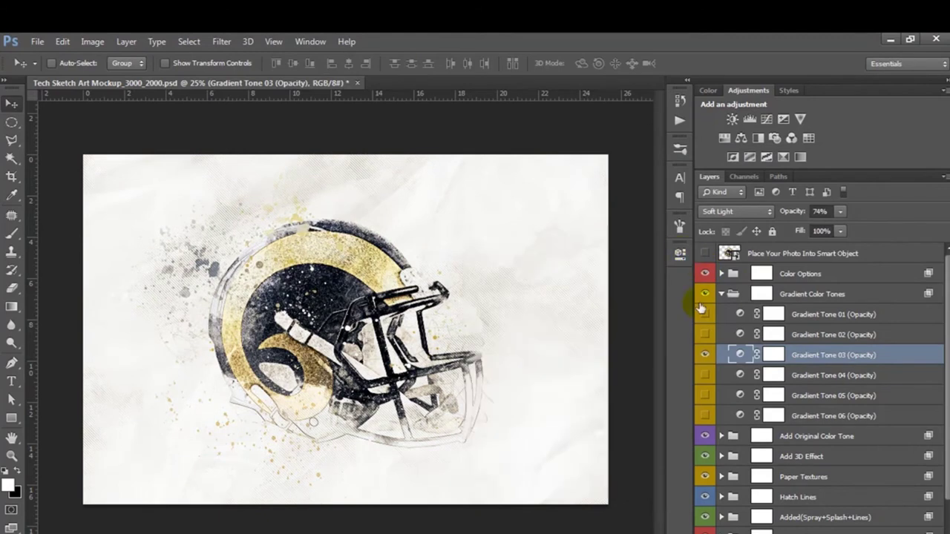
click(705, 355)
click(773, 375)
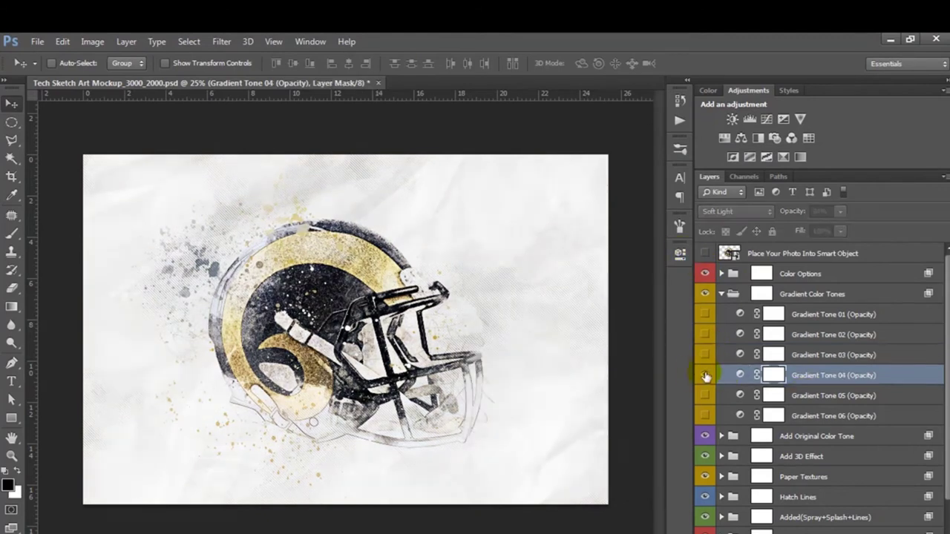
Preview Gradient Tone 04 and Gradient Tone 05, hiding each again
click(706, 377)
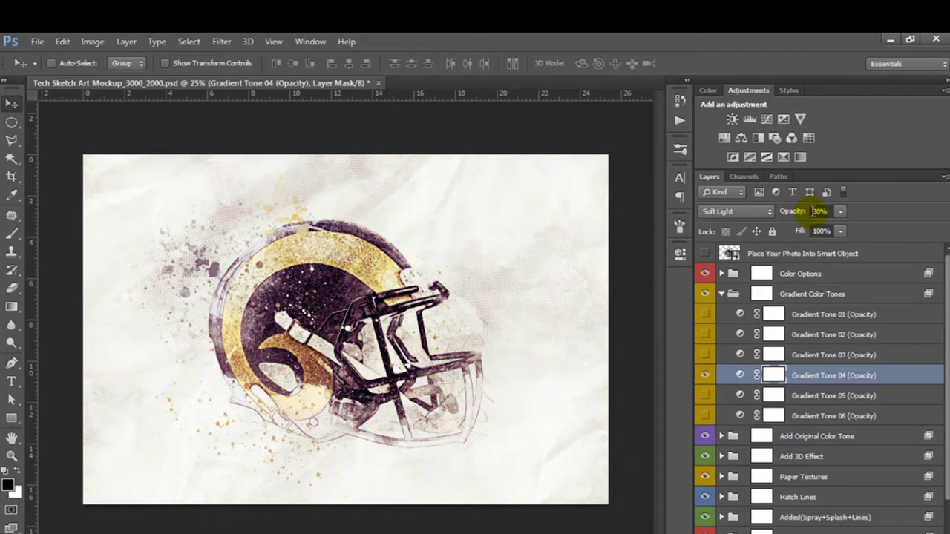
click(705, 375)
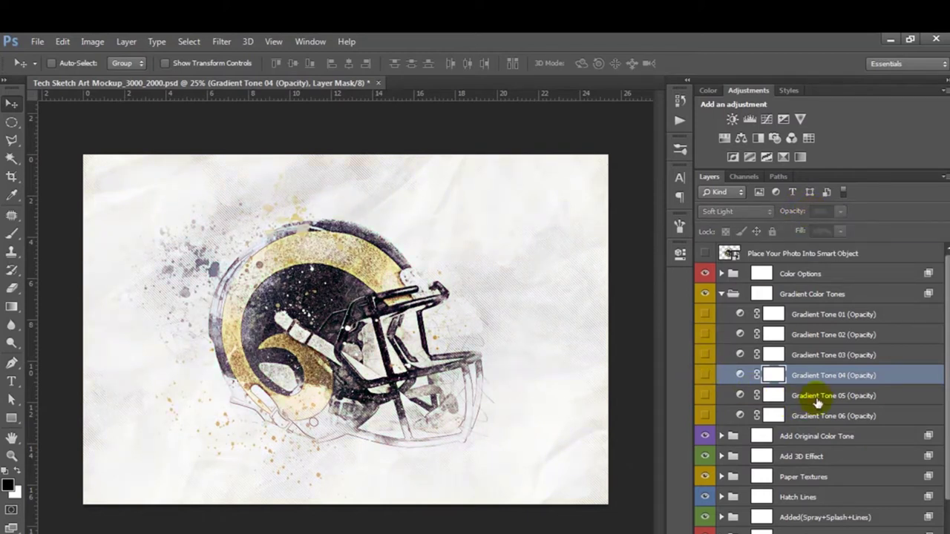
click(817, 395)
click(705, 396)
click(705, 396)
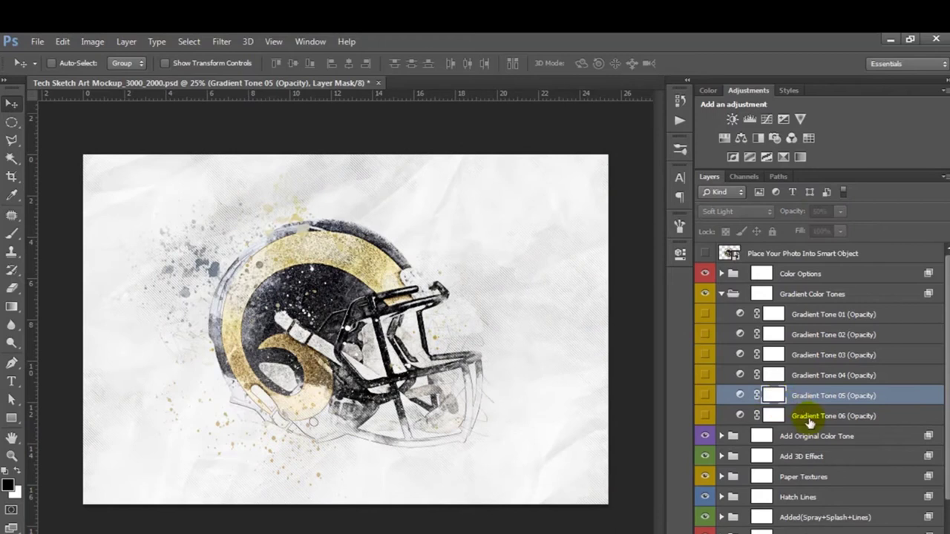
Show Gradient Tone 06, preview its Sepia 3 gradient preset, then hide it
click(809, 420)
click(706, 417)
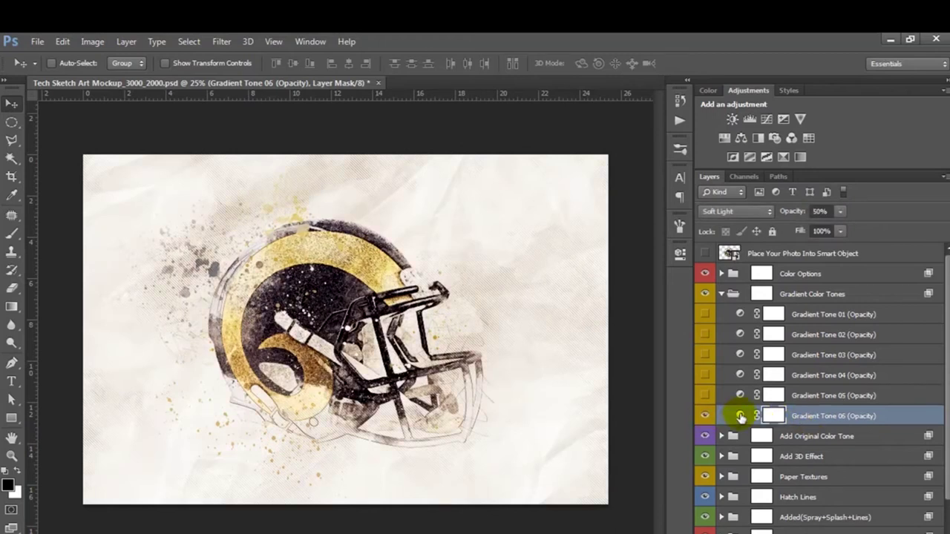
double_click(741, 418)
click(604, 294)
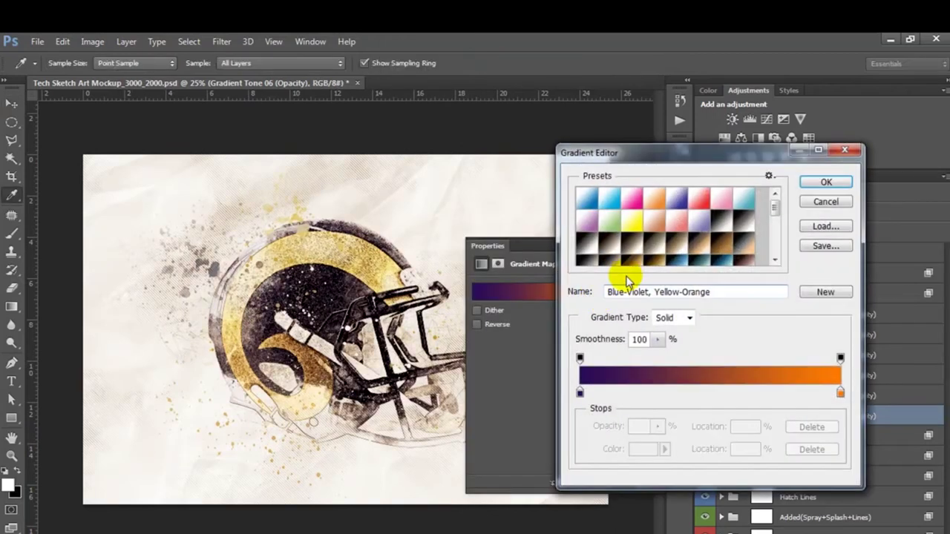
click(658, 252)
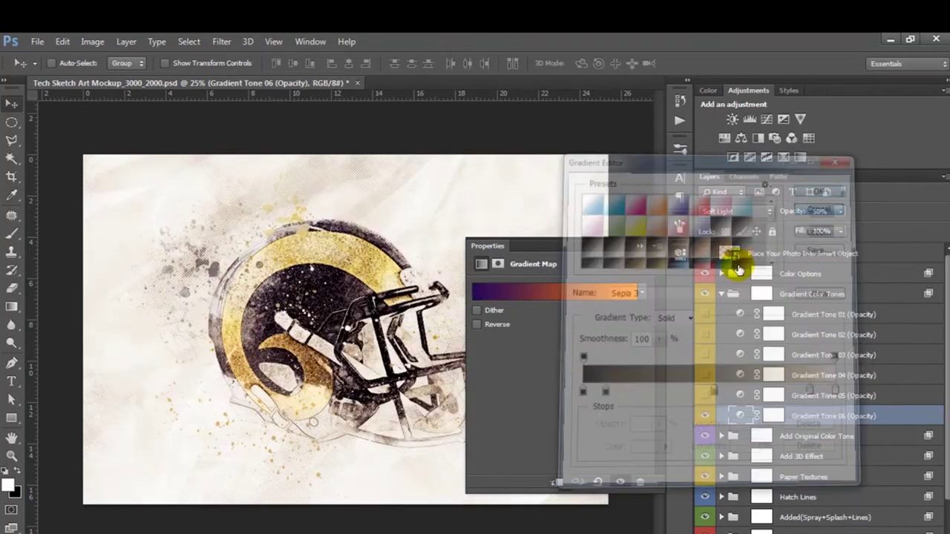
click(705, 416)
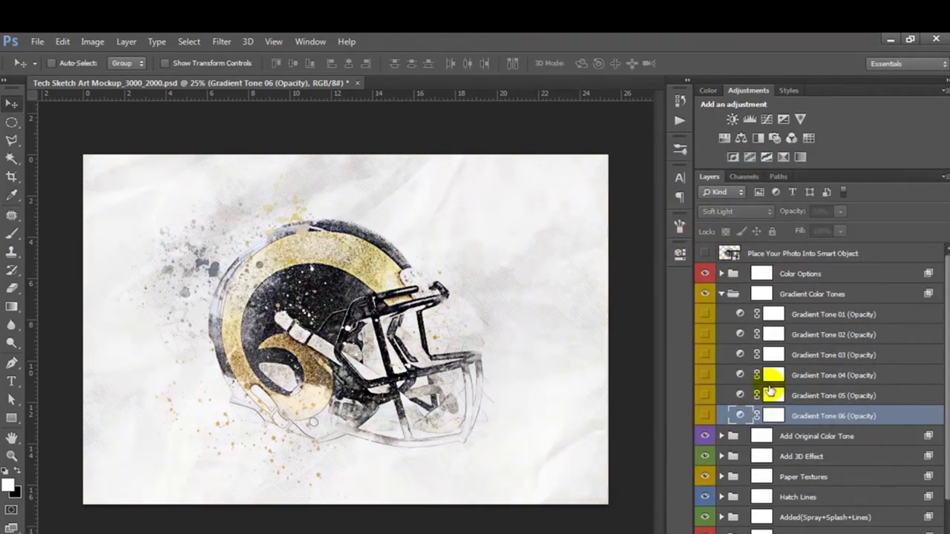
Toggle Gradient Tone 04 once more, then switch Gradient Tone 03 back on
click(774, 375)
click(705, 375)
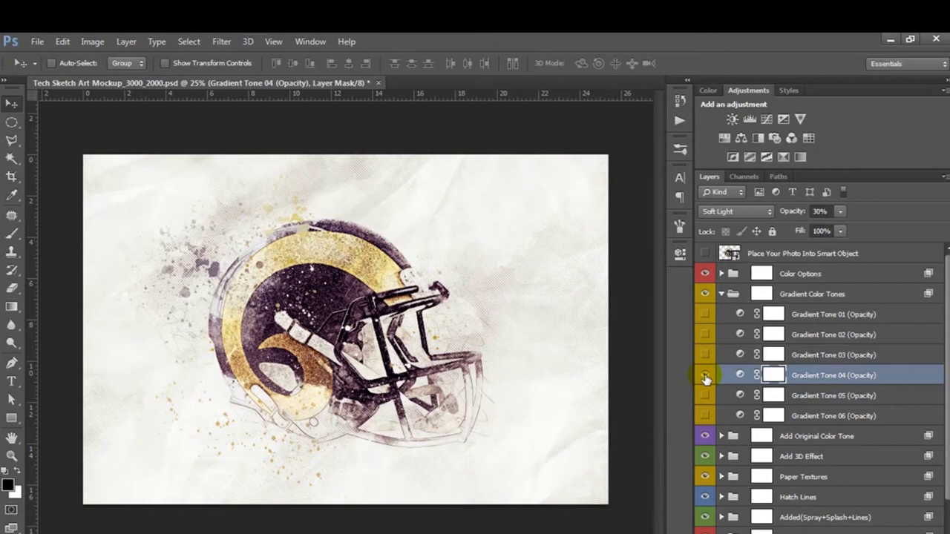
click(707, 375)
click(819, 354)
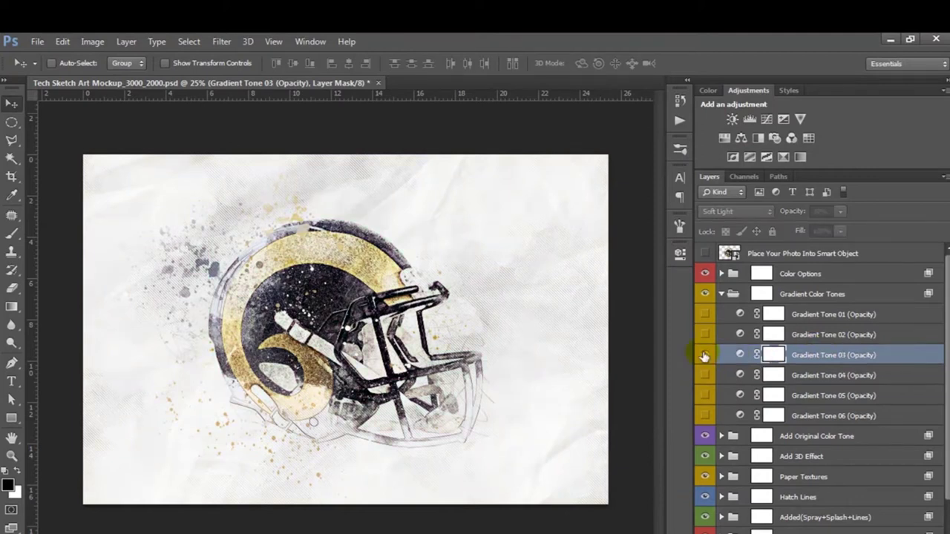
click(705, 356)
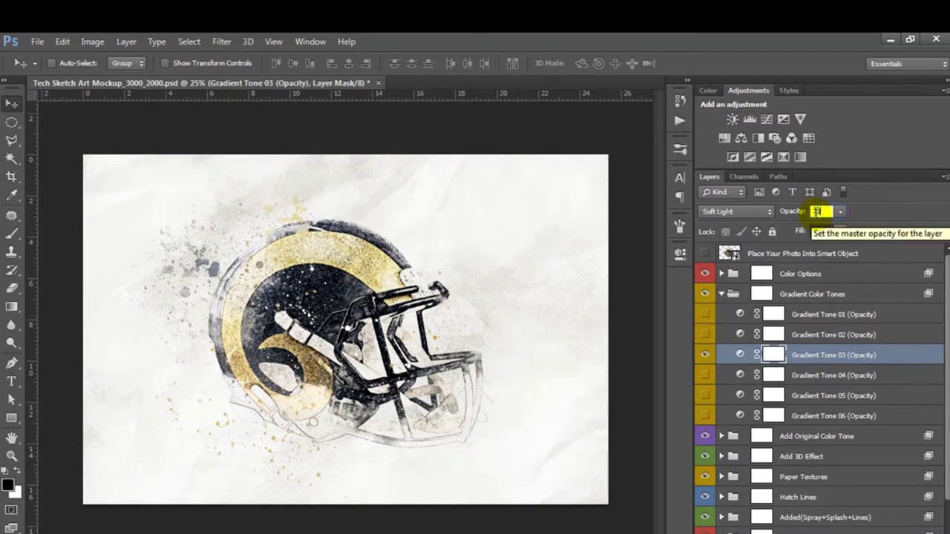
click(798, 294)
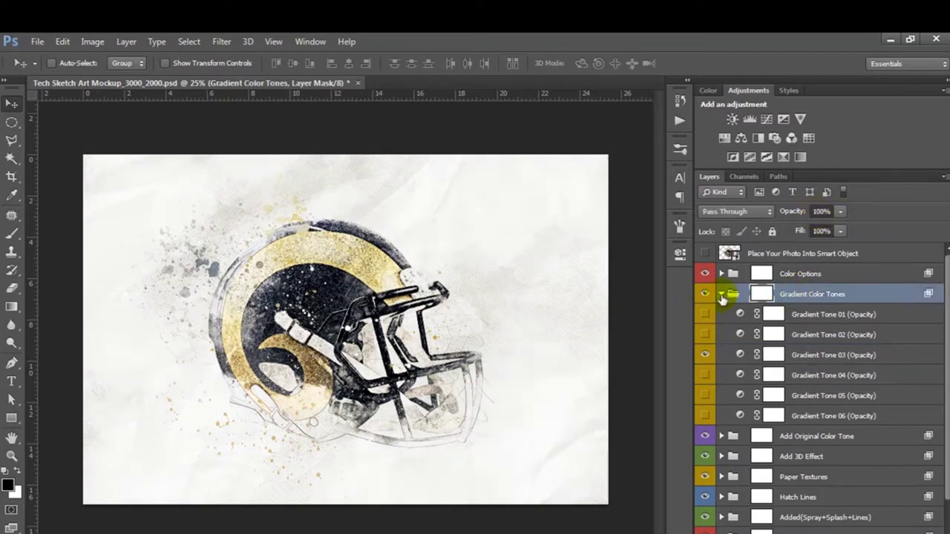
Expand Color Options and set Overall Levels input levels to 17, 1.19 and 255
click(725, 294)
click(791, 274)
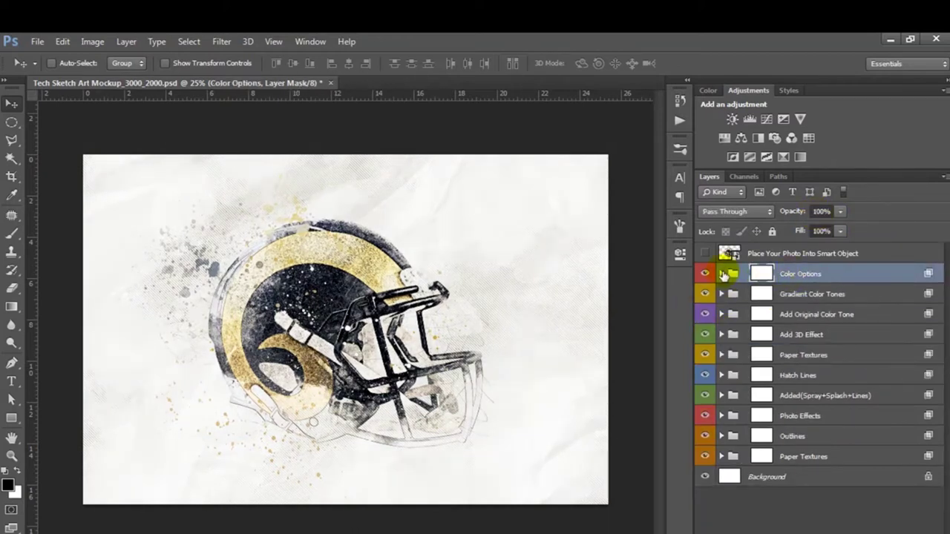
click(724, 274)
click(806, 297)
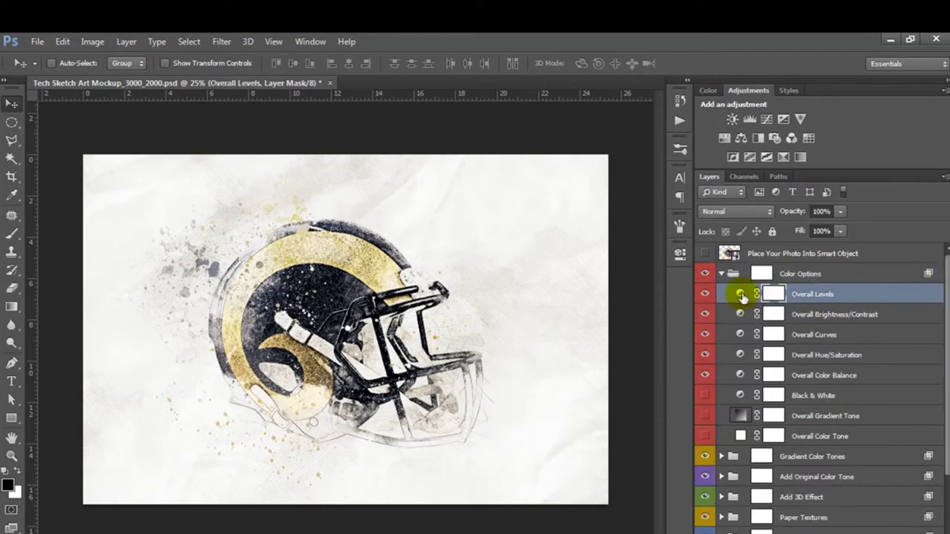
double_click(741, 294)
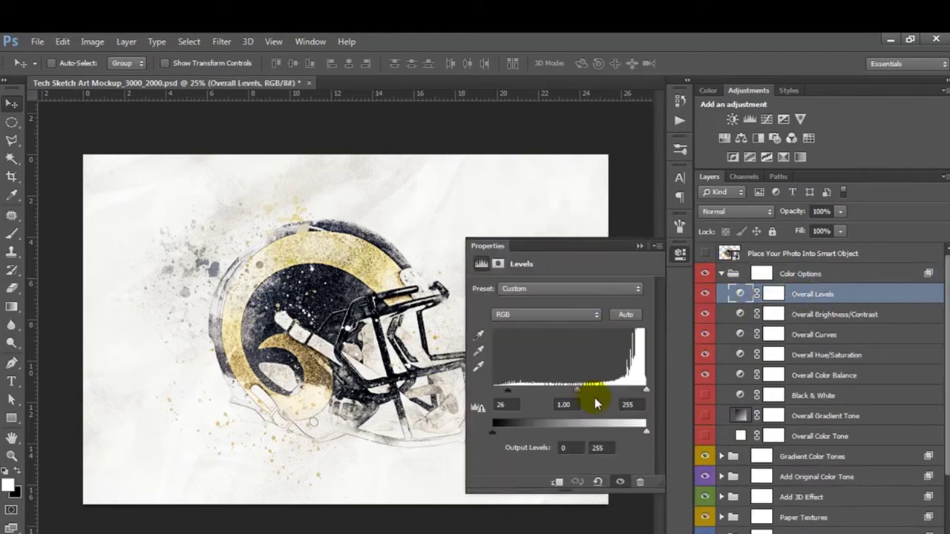
mouse_move(646, 390)
mouse_down()
mouse_move(629, 390)
mouse_move(649, 394)
mouse_up()
drag(504, 389, 503, 393)
drag(574, 390, 570, 389)
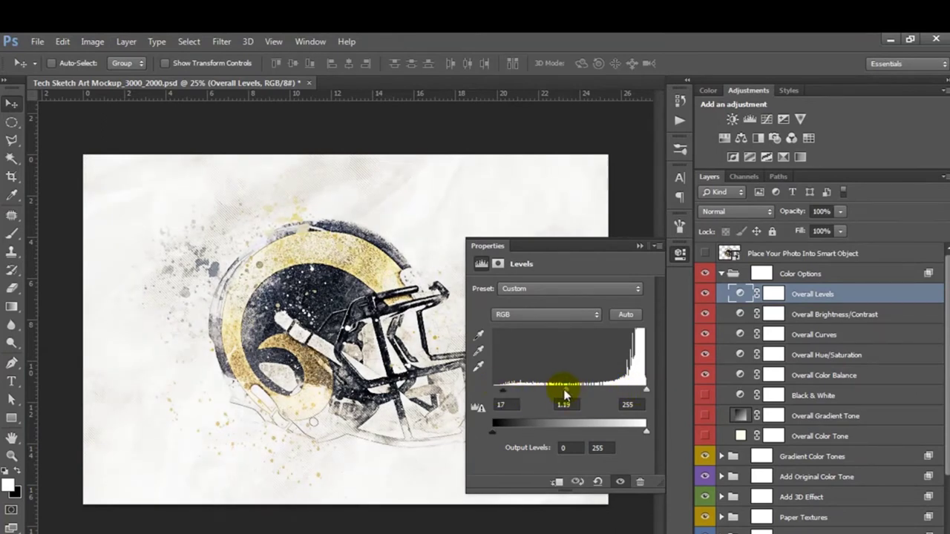
click(680, 255)
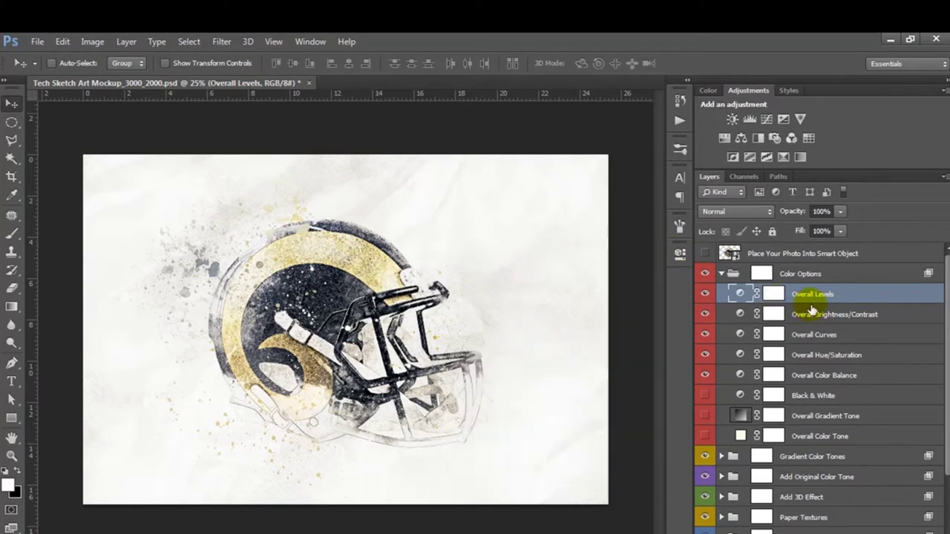
click(740, 314)
Test the Overall Brightness/Contrast brightness slider, leaving it essentially unchanged
double_click(739, 314)
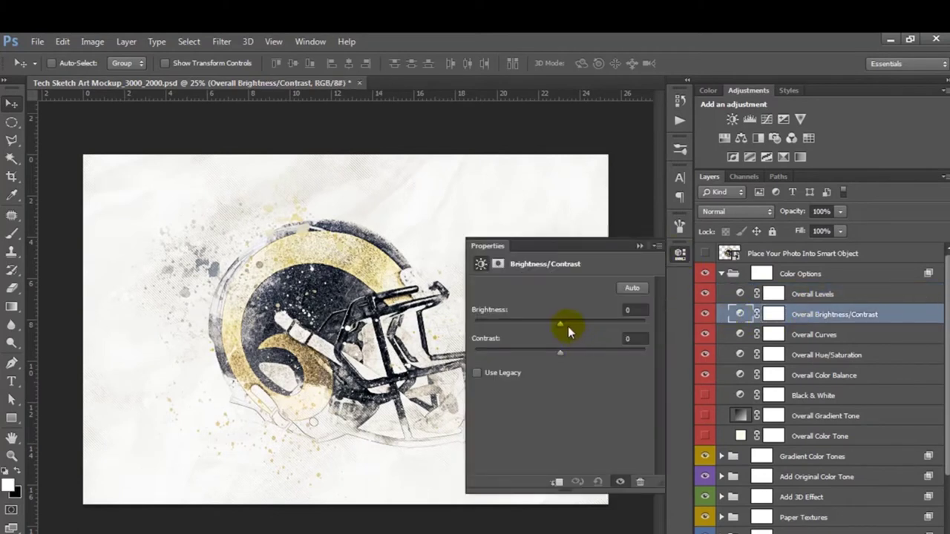
drag(562, 328, 562, 328)
click(680, 255)
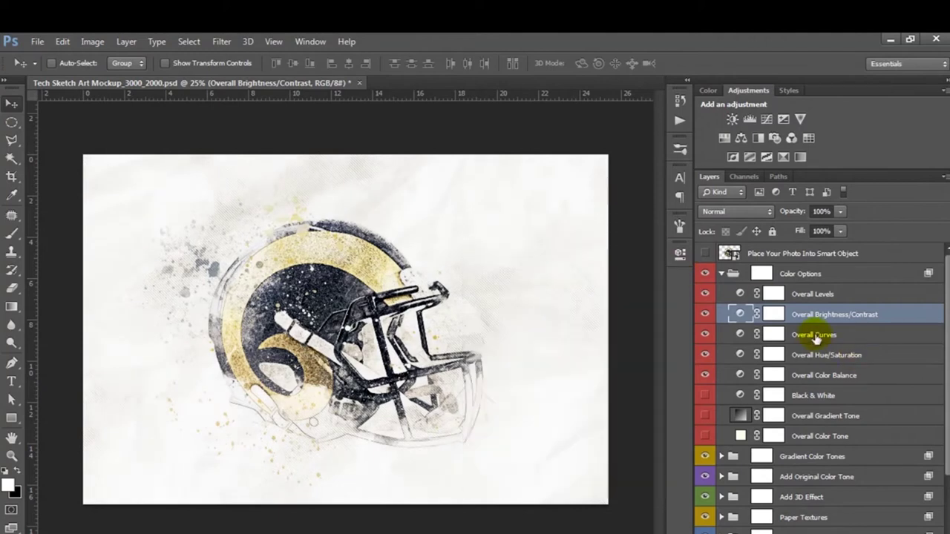
Nudge the Overall Curves upper point slightly to lift the highlights
click(742, 335)
double_click(742, 335)
drag(607, 353, 604, 352)
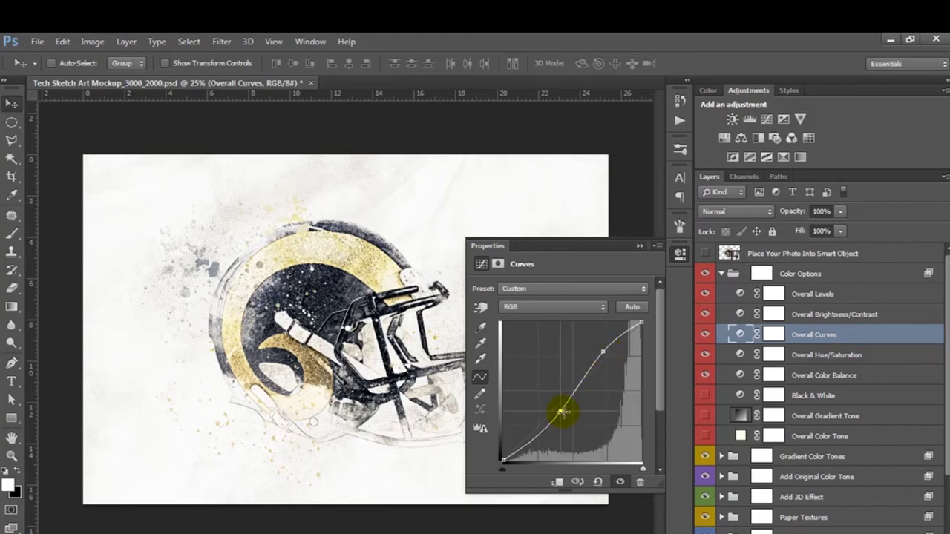
click(680, 253)
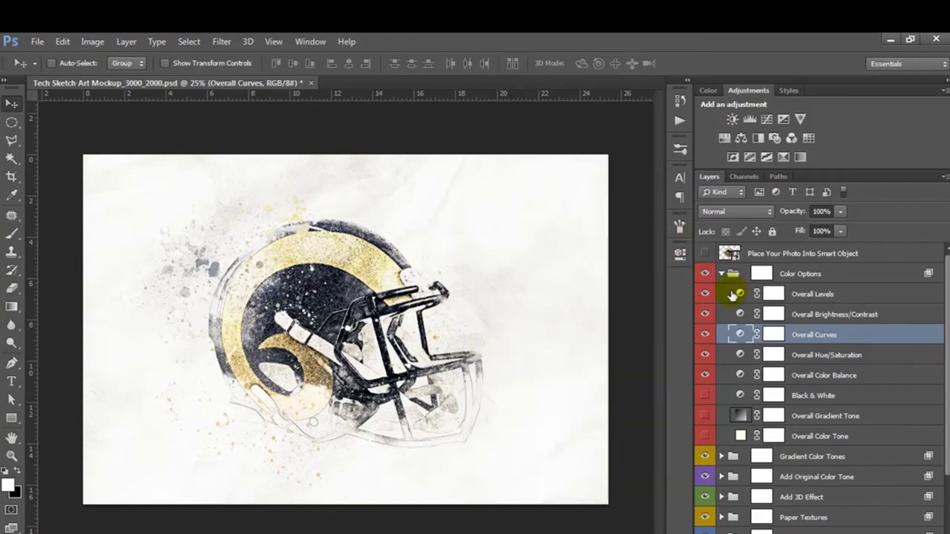
click(729, 357)
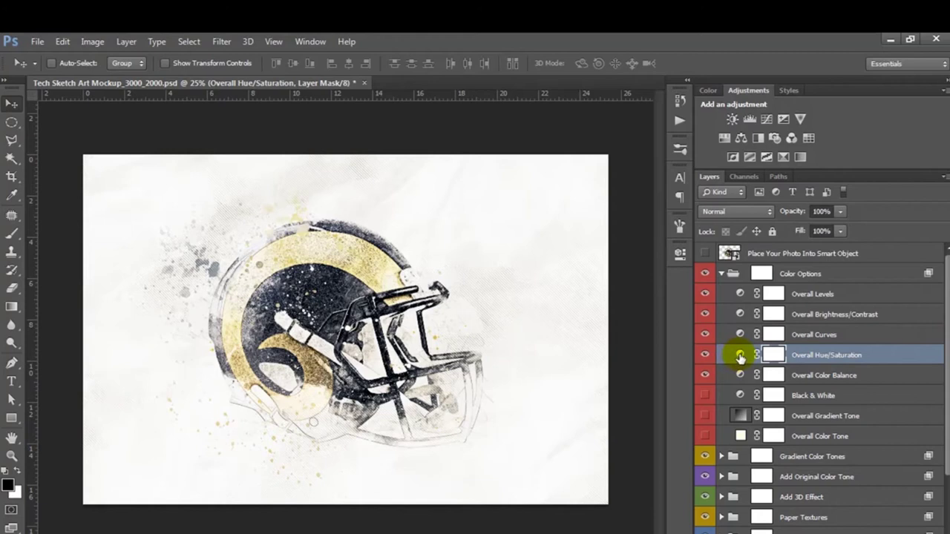
Set Overall Hue/Saturation to hue -5 and saturation -7
click(740, 357)
mouse_move(560, 340)
mouse_down()
mouse_move(540, 343)
mouse_move(592, 354)
mouse_move(556, 349)
mouse_move(553, 375)
mouse_move(582, 354)
mouse_move(561, 349)
mouse_up()
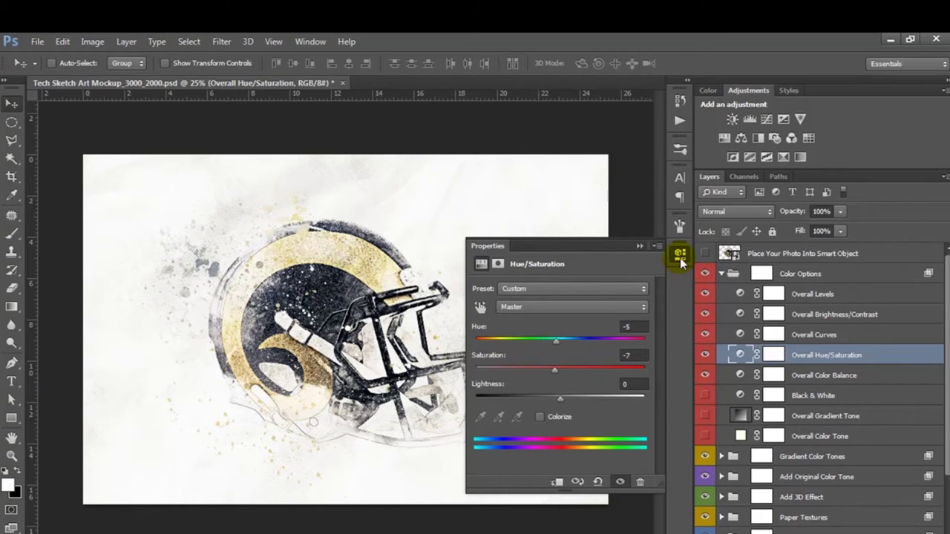
click(680, 254)
Set Overall Color Balance midtones to Cyan–Red +9, Magenta–Green −3, Yellow–Blue −4
click(822, 375)
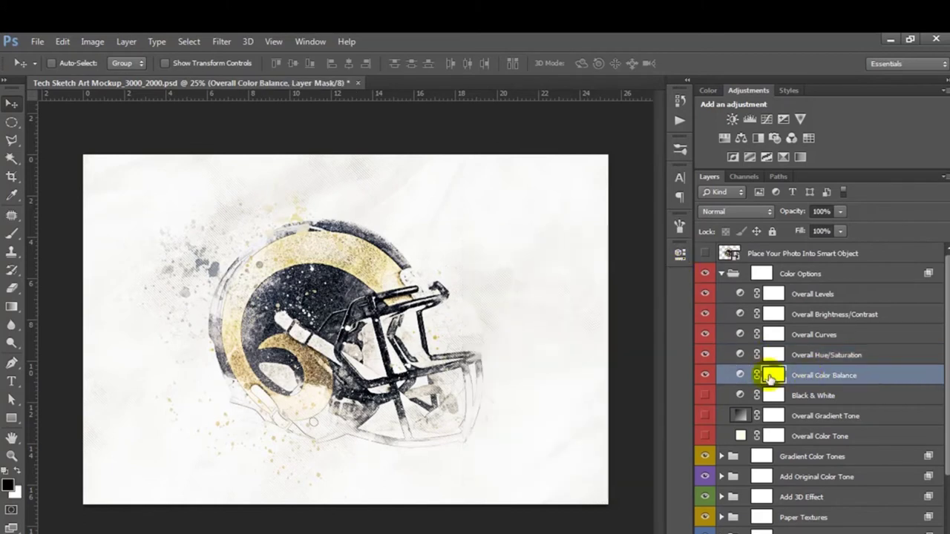
double_click(741, 375)
mouse_move(546, 324)
mouse_down()
mouse_move(567, 326)
mouse_move(549, 322)
mouse_move(544, 347)
mouse_move(553, 347)
mouse_move(539, 344)
mouse_move(540, 369)
mouse_up()
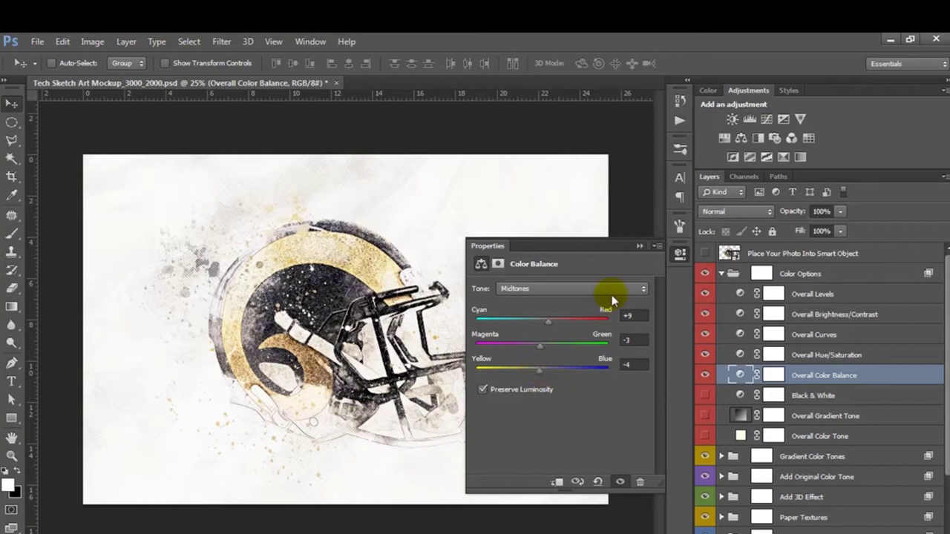
click(681, 255)
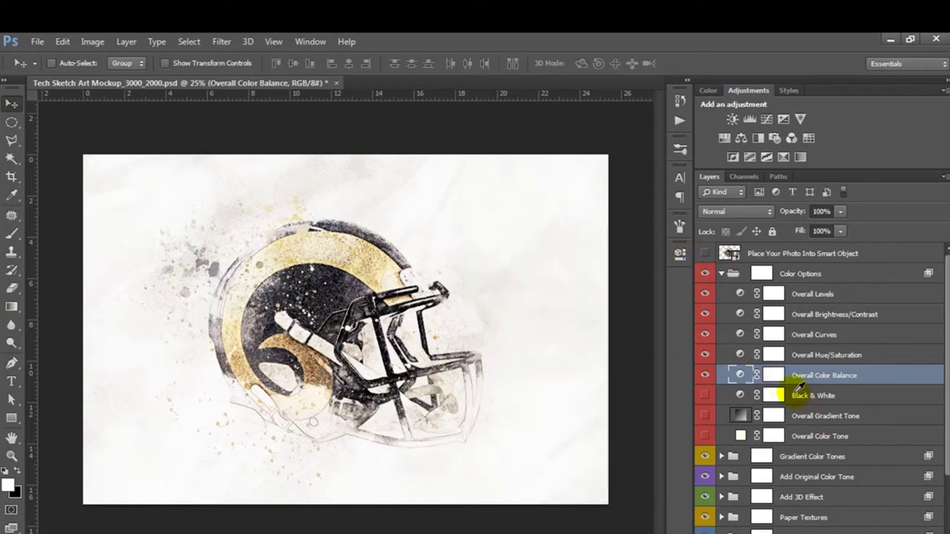
Preview the helmet in Black & White and turn on the Overall Gradient Tone layer
click(795, 392)
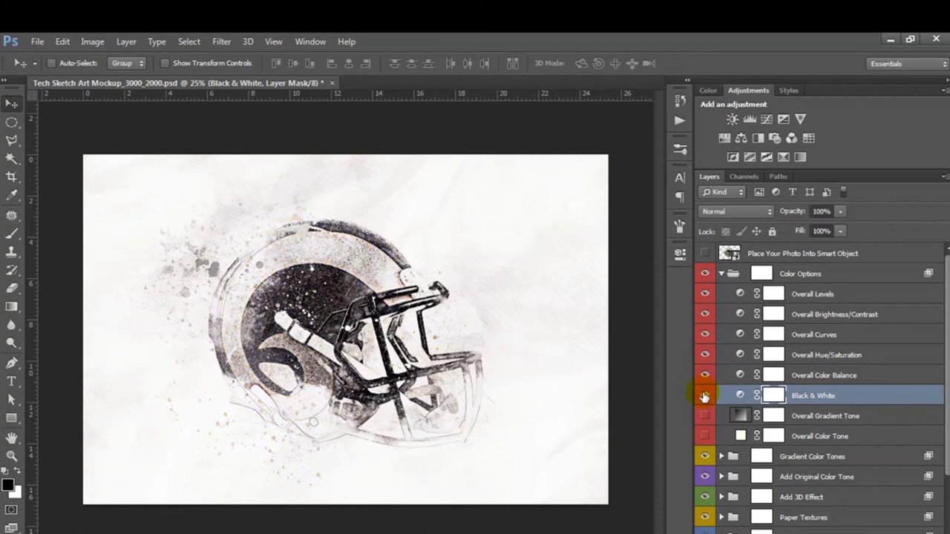
click(704, 397)
click(809, 420)
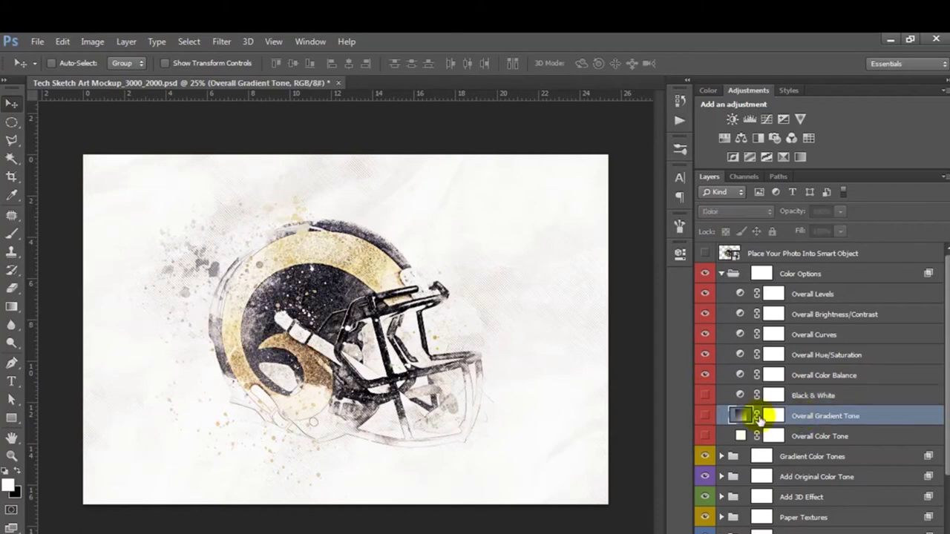
click(704, 416)
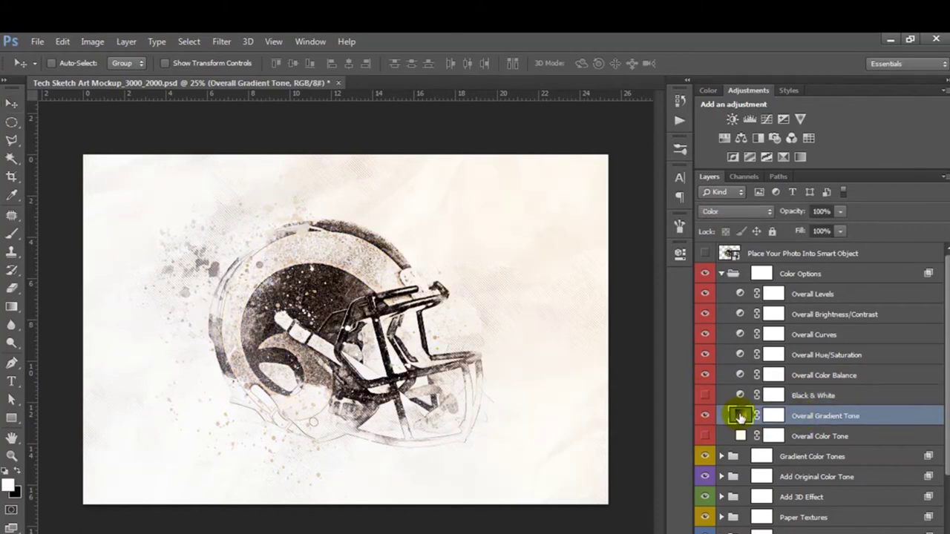
Try Salmon Pink, Cyanotype, Gold-Sepia and Blue-Selenium 2 presets for the Overall Gradient Tone fill
double_click(740, 417)
click(682, 156)
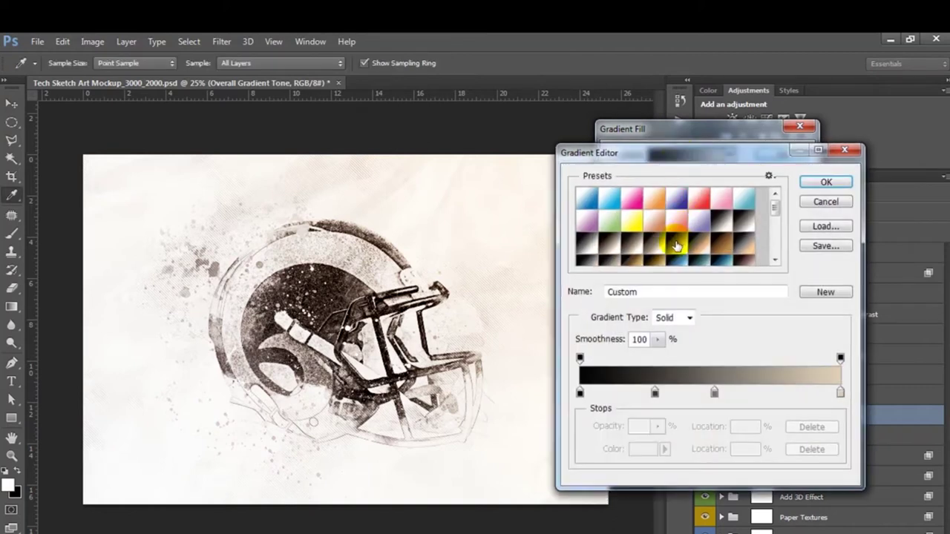
click(676, 244)
click(674, 219)
scroll(753, 212, down, 1)
scroll(724, 245, down, 1)
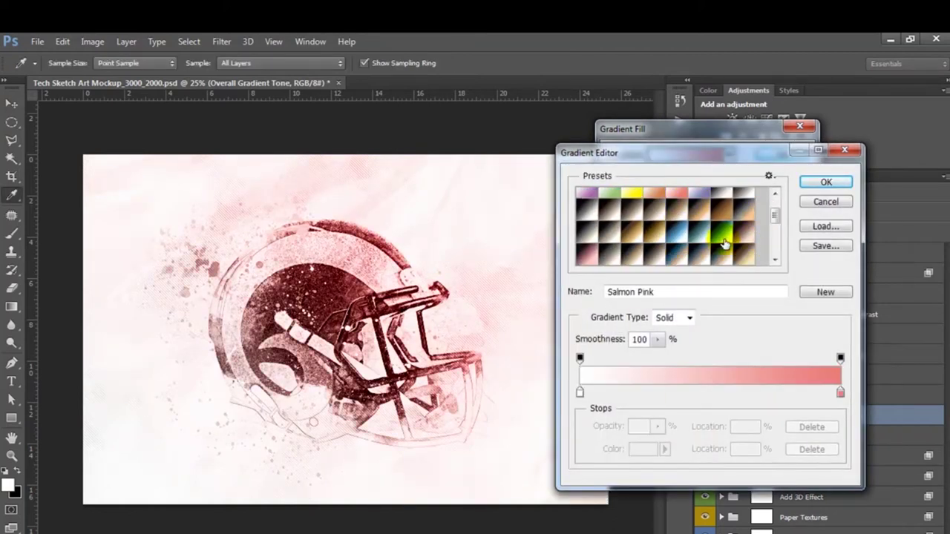
click(724, 237)
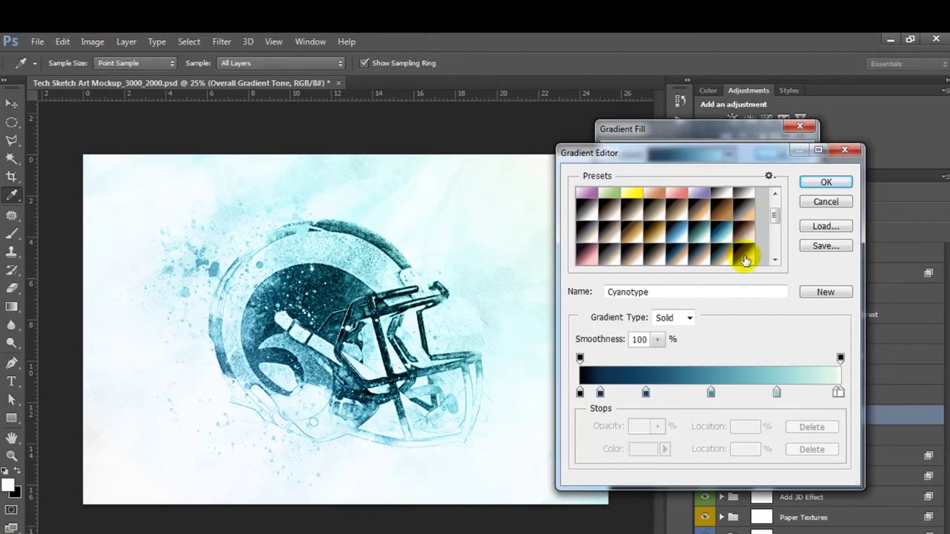
click(745, 259)
scroll(774, 215, down, 1)
scroll(775, 218, down, 1)
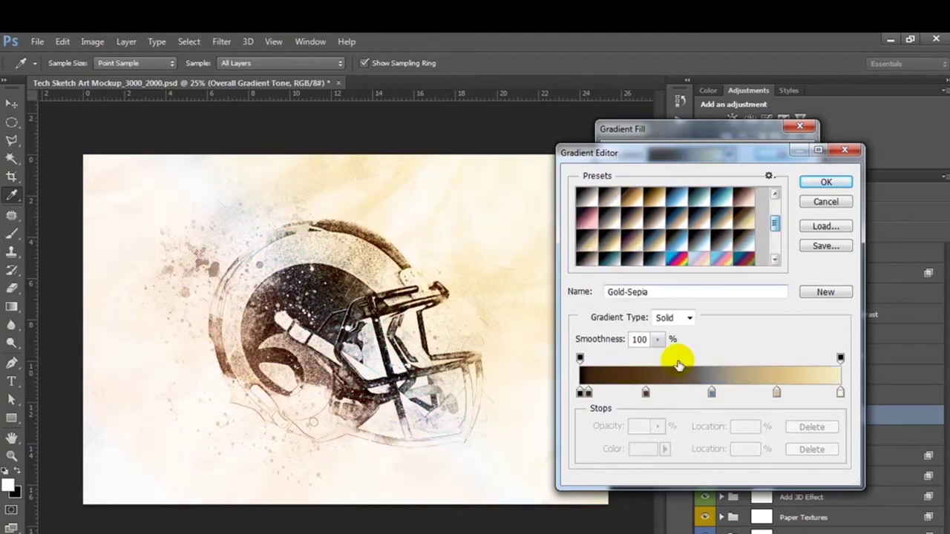
click(699, 244)
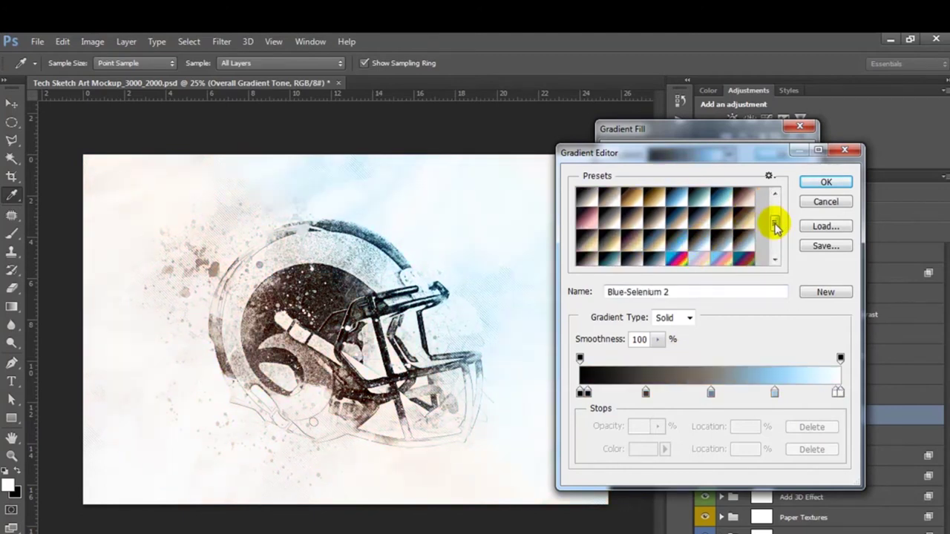
Trial a Light Purple gradient at 11.31° and 70% scale, then discard the fill changes
drag(774, 220, 773, 197)
click(701, 226)
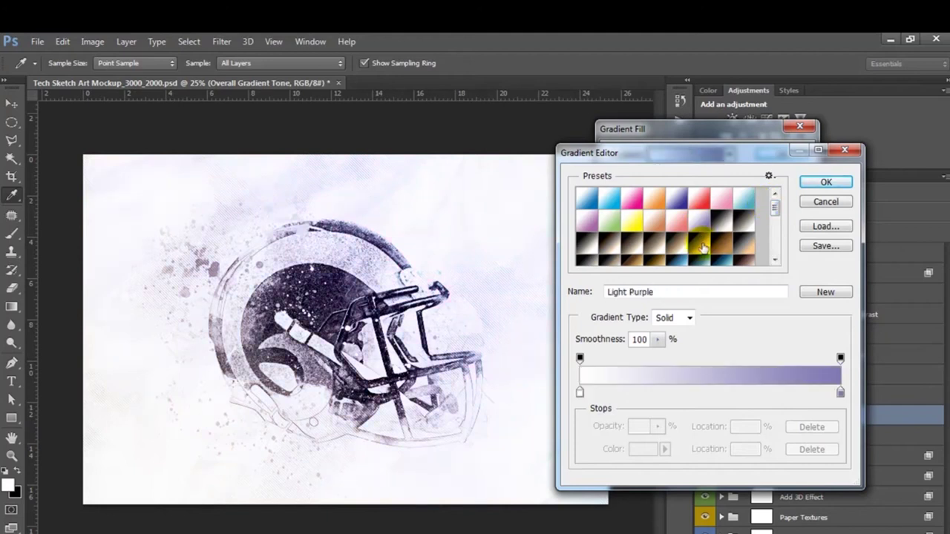
click(814, 187)
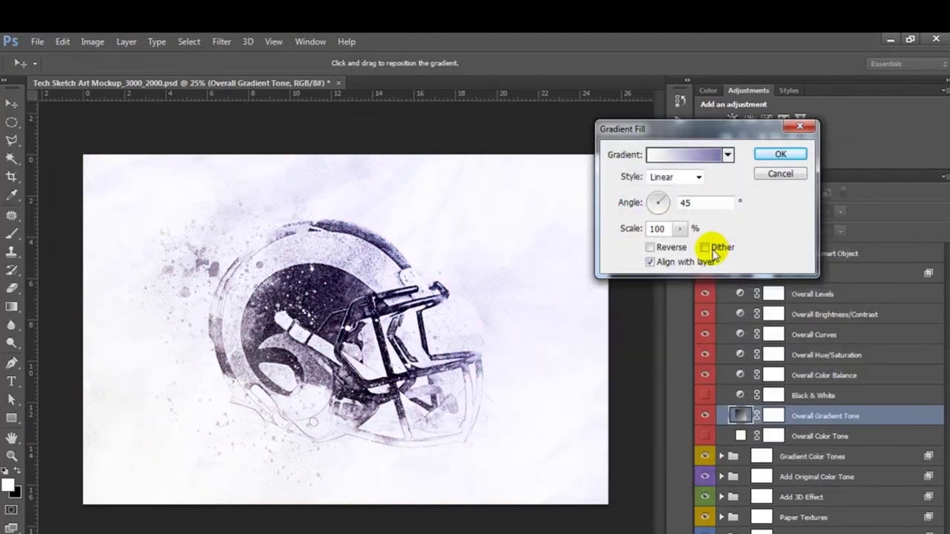
click(657, 200)
mouse_move(657, 200)
mouse_down()
mouse_move(702, 255)
mouse_move(683, 250)
mouse_up()
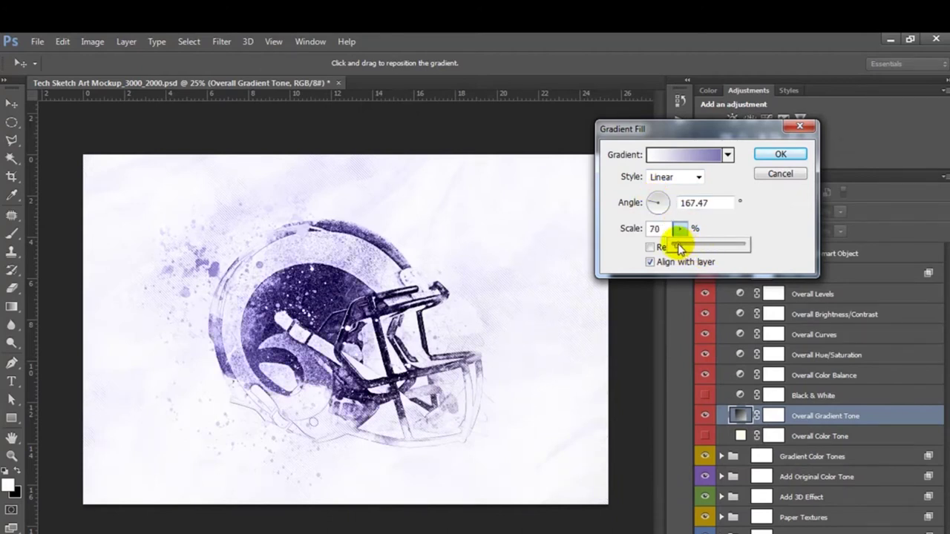
drag(652, 199, 663, 201)
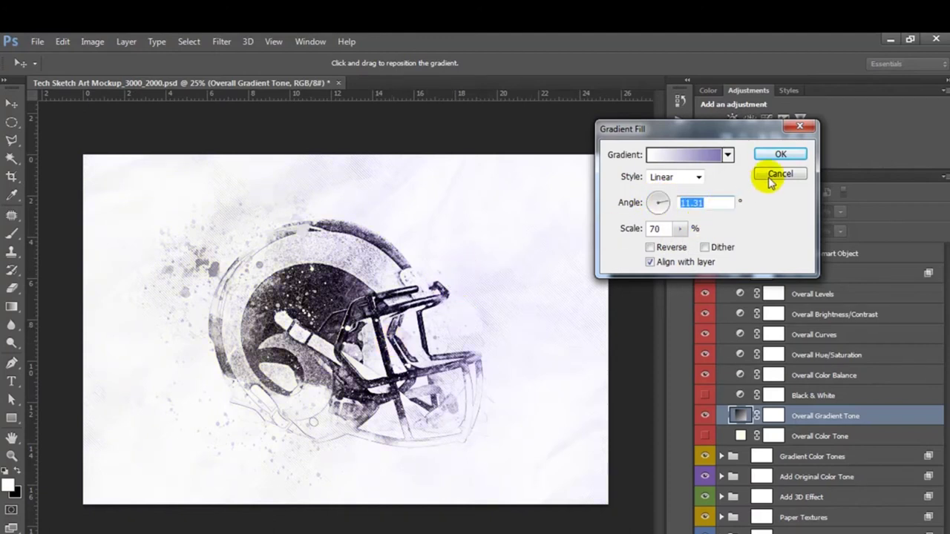
click(773, 176)
Hide Overall Gradient Tone and switch on the Overall Color Tone layer
click(705, 415)
click(705, 435)
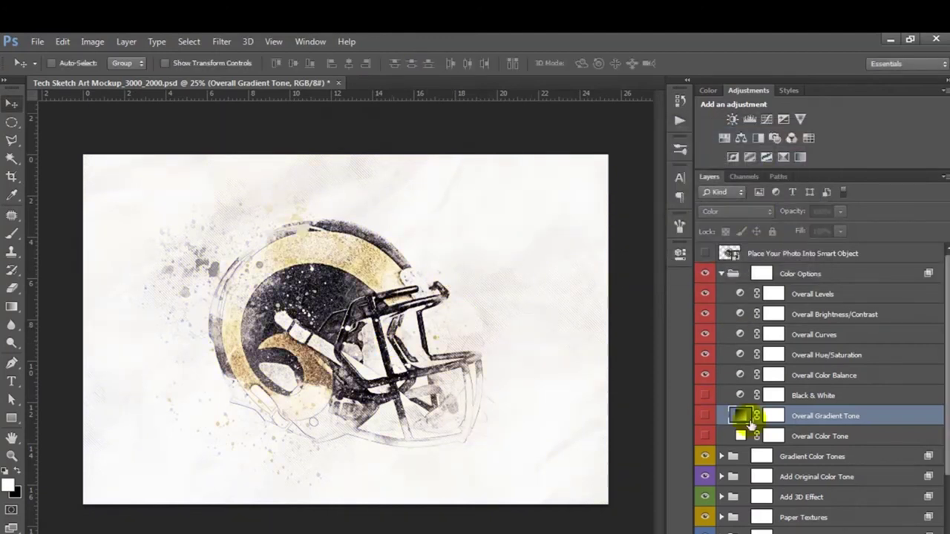
click(817, 436)
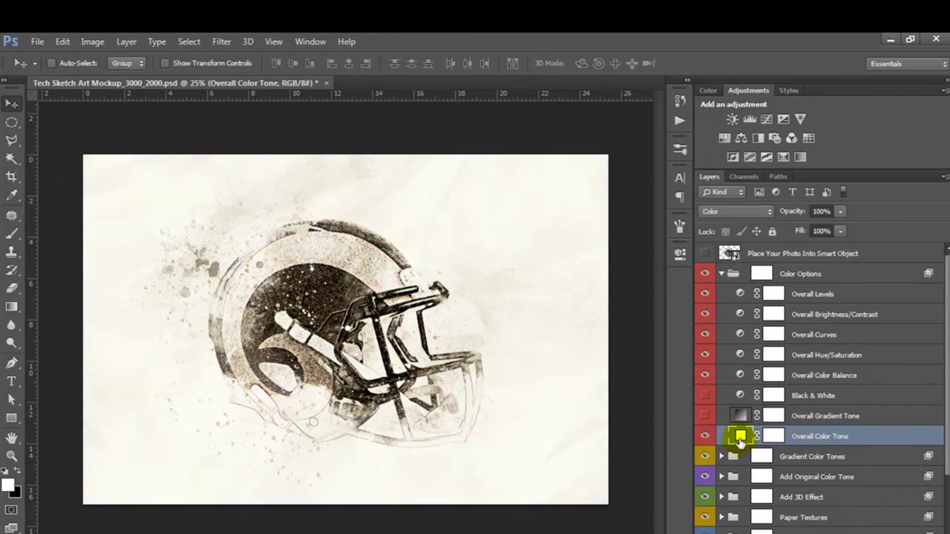
Trial olive, purple, blue and pale-blue Overall Color Tone tints, then cancel the change
double_click(740, 438)
drag(658, 367, 643, 402)
drag(770, 393, 782, 361)
click(781, 397)
drag(778, 401, 781, 405)
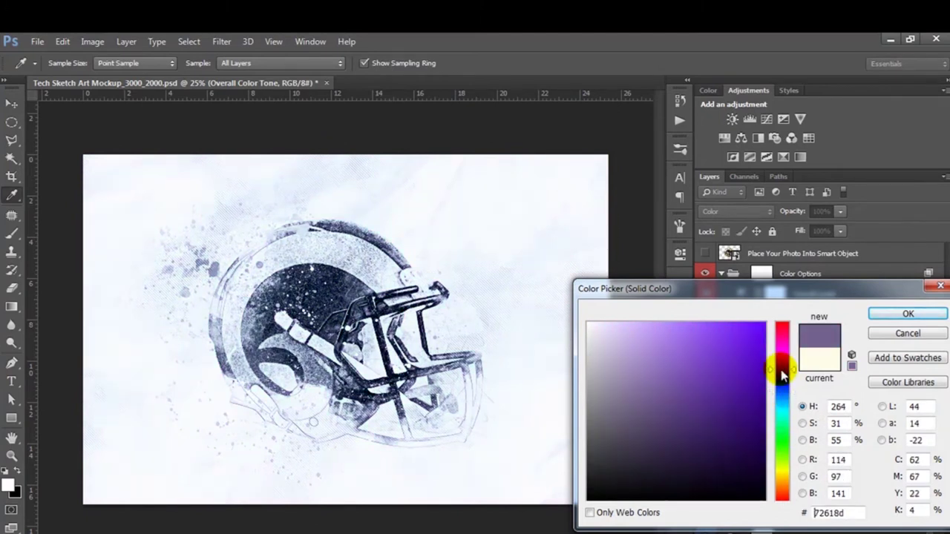
drag(694, 368, 629, 328)
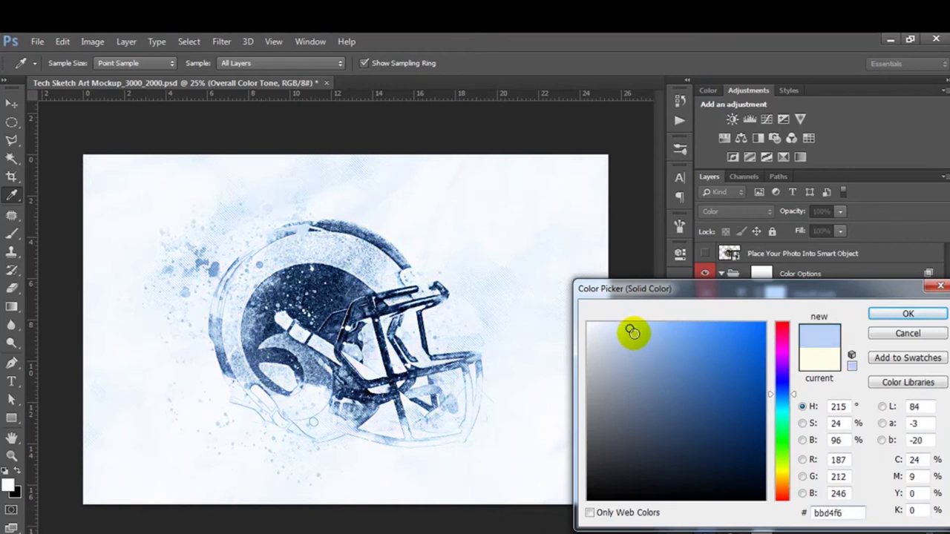
click(904, 333)
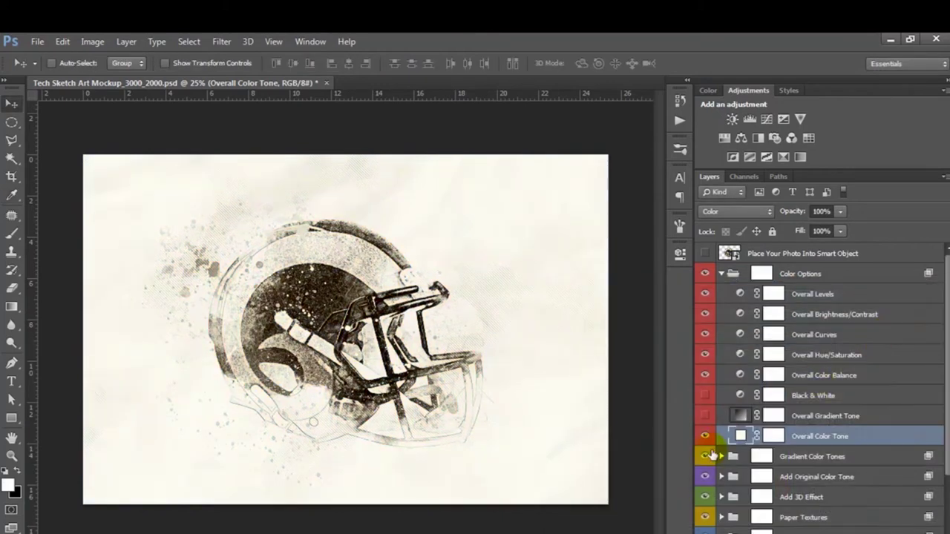
Hide Overall Color Tone, collapse Color Options, and target the Brush Maks mask in Add 3D Effect
click(703, 437)
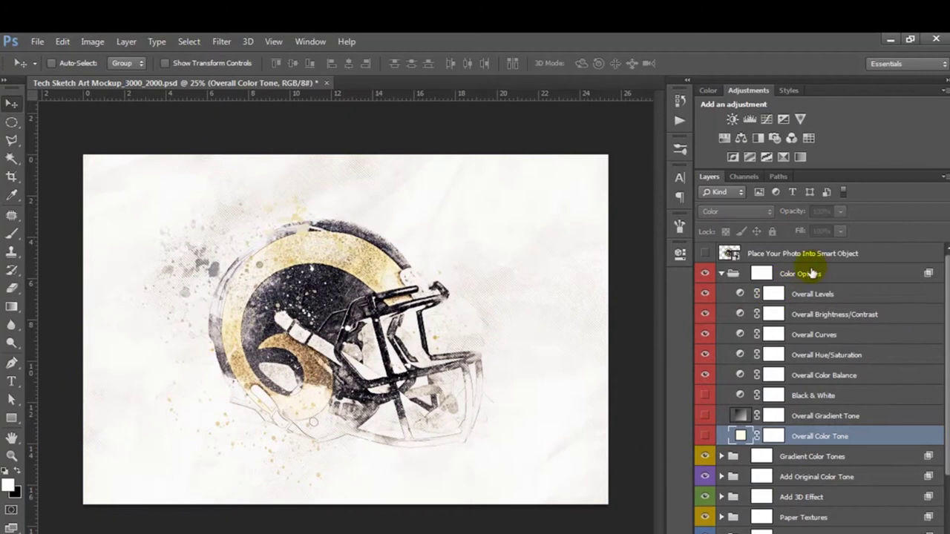
click(809, 273)
click(722, 274)
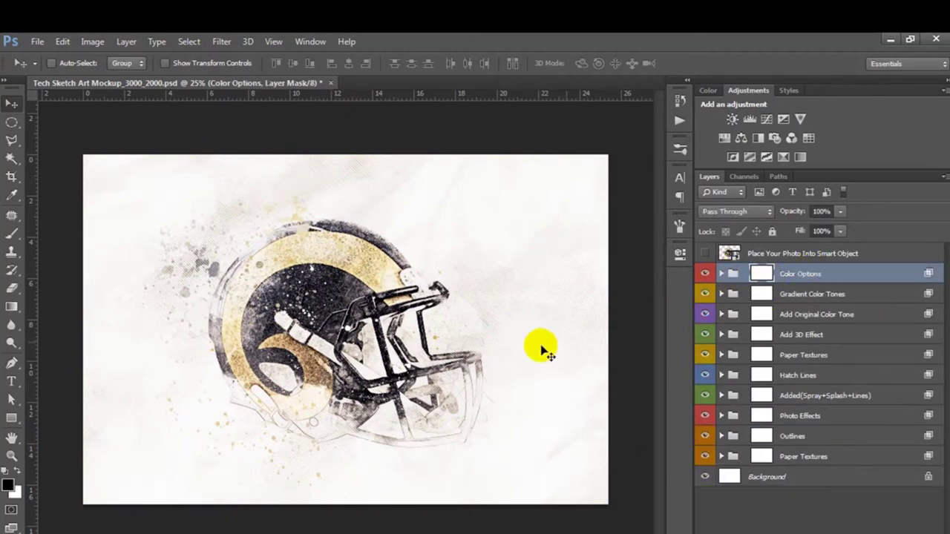
click(813, 335)
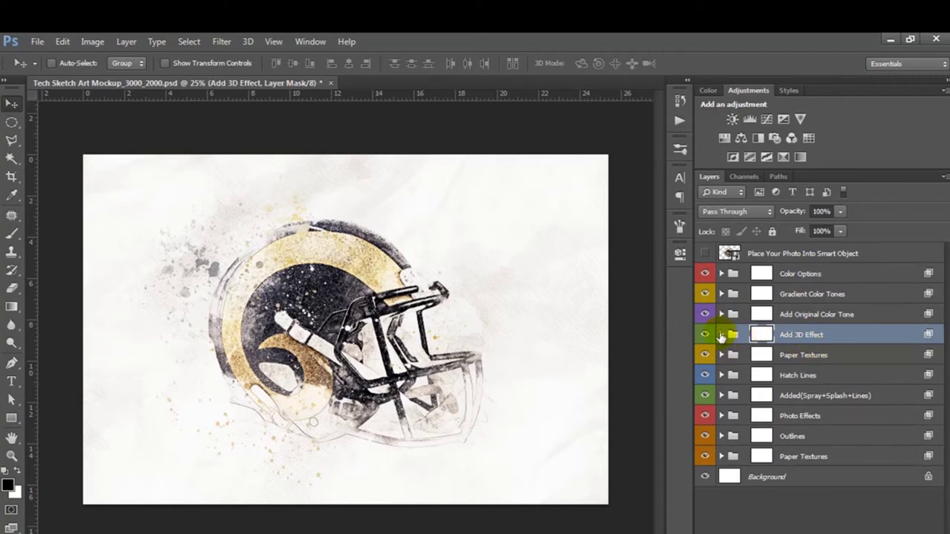
click(721, 335)
click(813, 377)
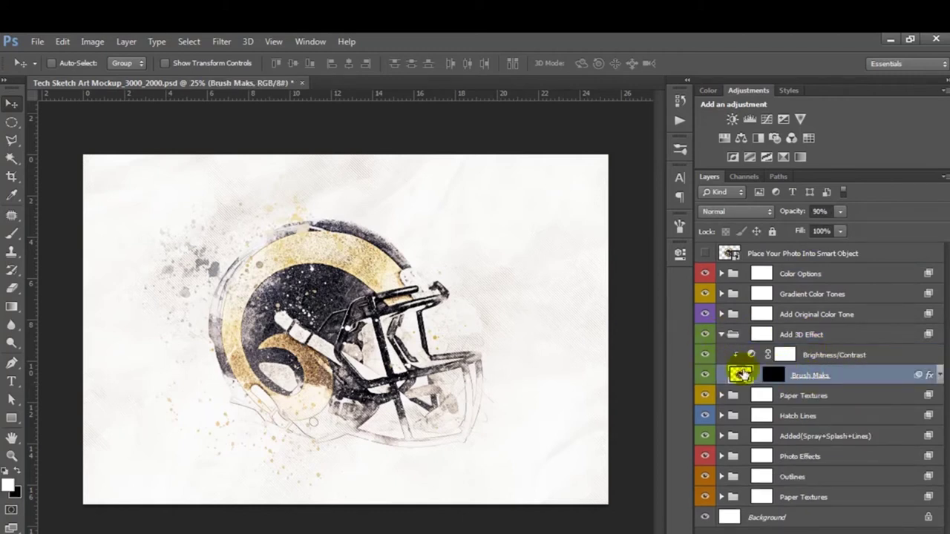
click(773, 375)
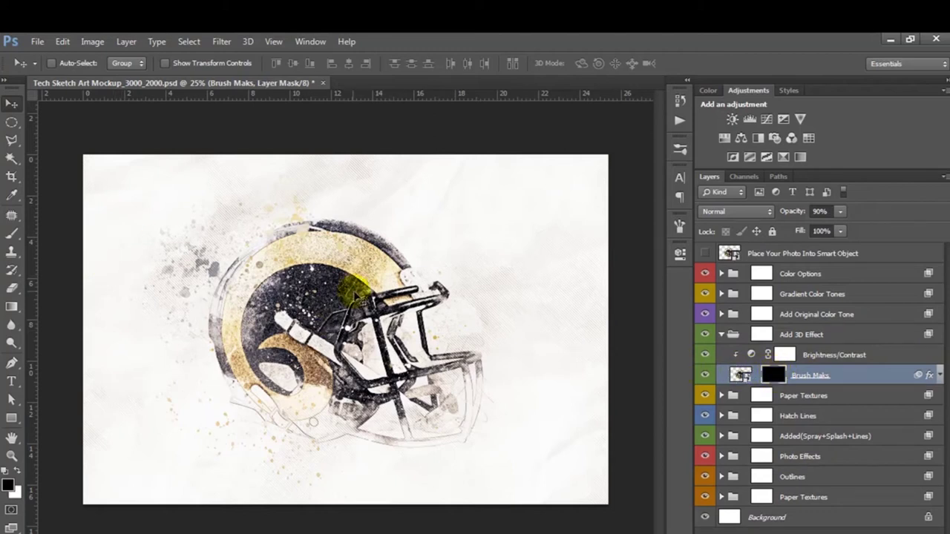
Outline the diagonal face-mask bar with the Polygonal Lasso tool
key(ctrl+plus)
key(ctrl+plus)
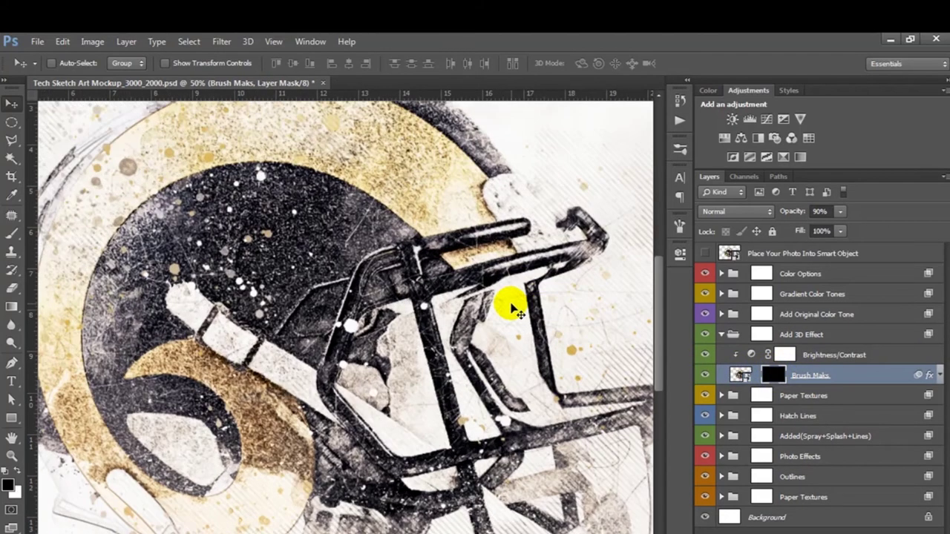
key(ctrl+plus)
drag(454, 349, 371, 297)
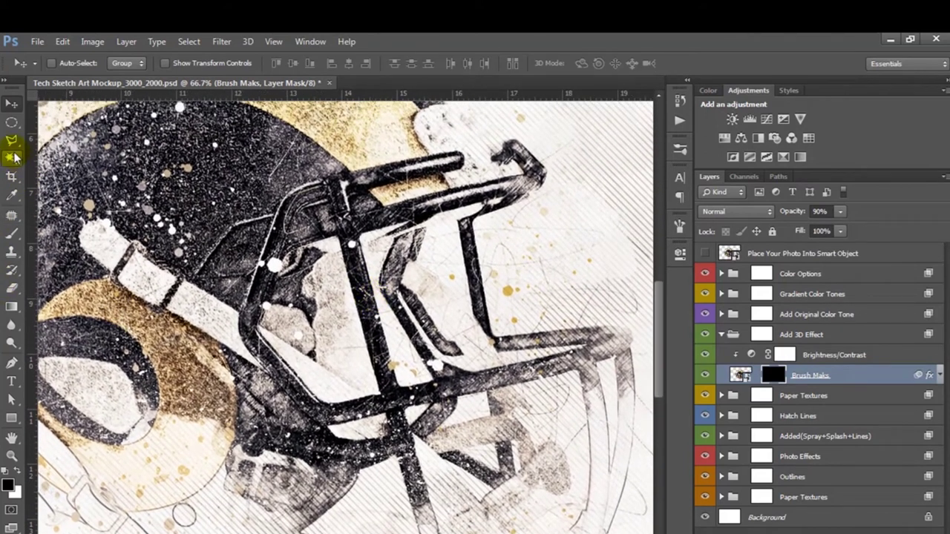
click(9, 143)
click(296, 167)
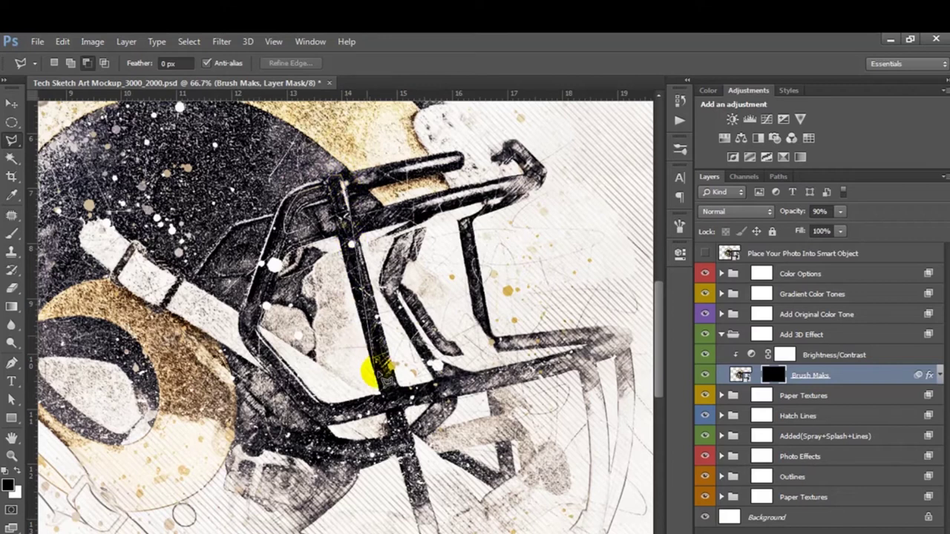
mouse_move(424, 483)
mouse_down()
mouse_move(405, 364)
mouse_move(432, 444)
mouse_move(413, 445)
mouse_up()
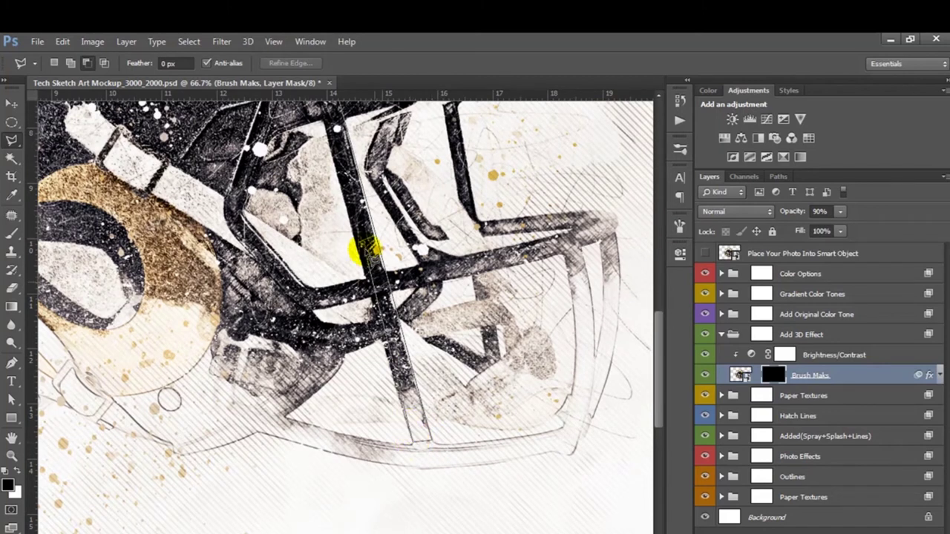
drag(350, 272, 365, 414)
mouse_move(363, 349)
mouse_down()
mouse_move(352, 316)
mouse_move(374, 443)
mouse_move(353, 310)
mouse_move(329, 239)
mouse_up()
drag(393, 255, 399, 263)
key(ctrl+minus)
key(ctrl+minus)
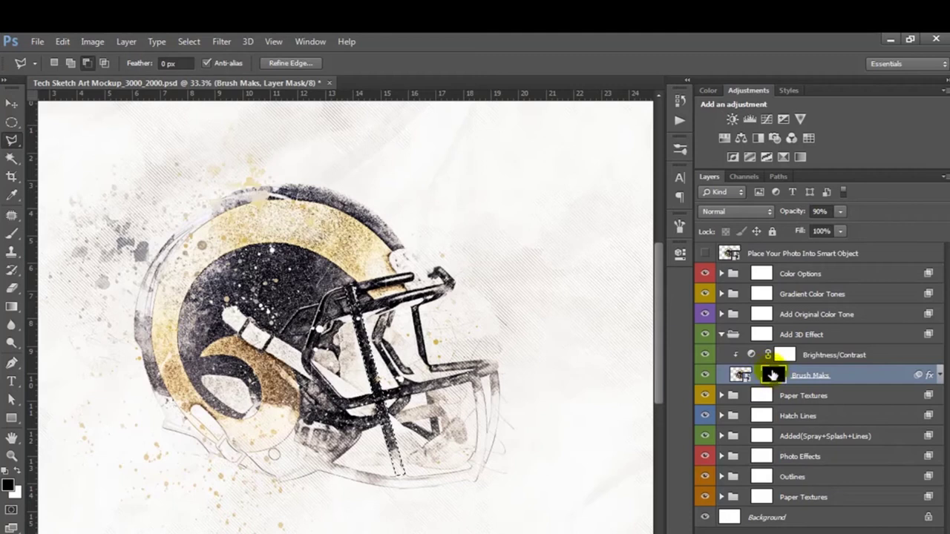
Invert the Brush Maks mask within the face-mask selection and deselect
click(92, 41)
mouse_move(114, 77)
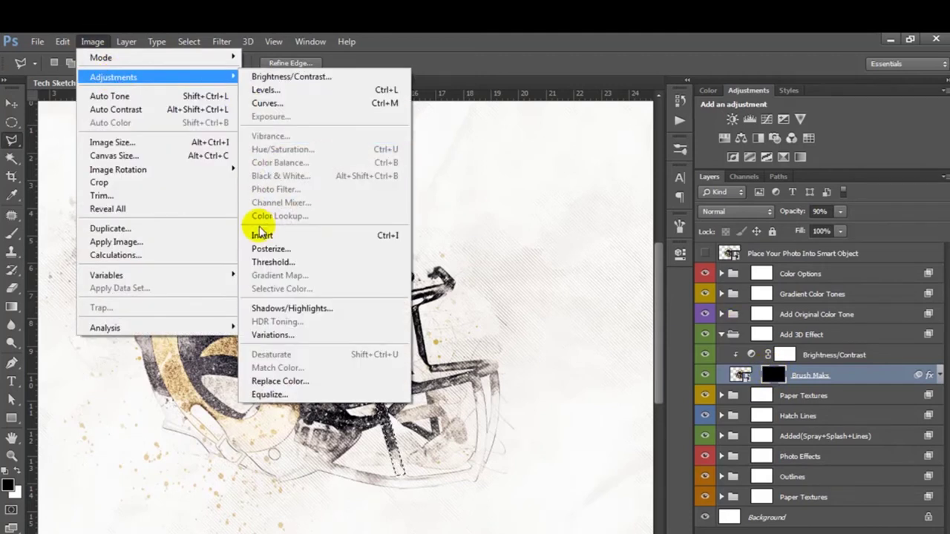
click(261, 235)
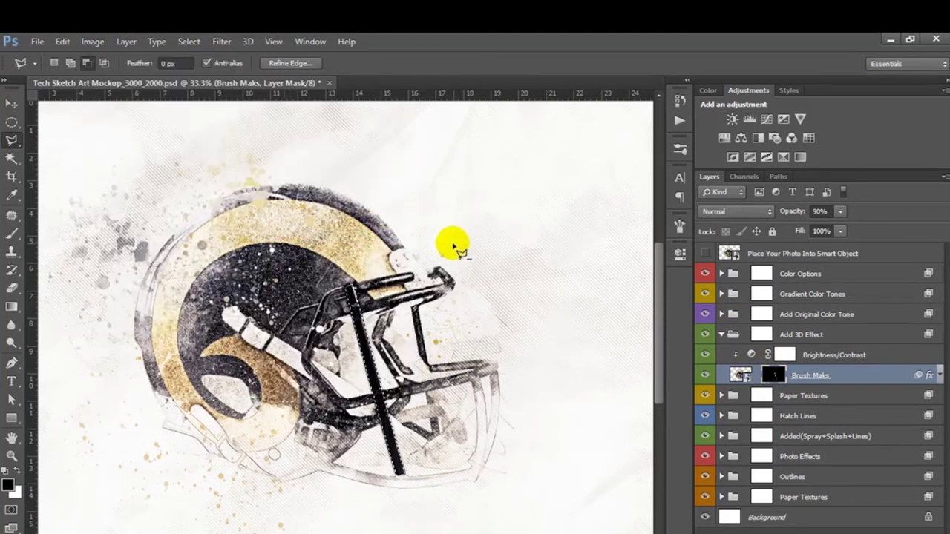
key(ctrl+d)
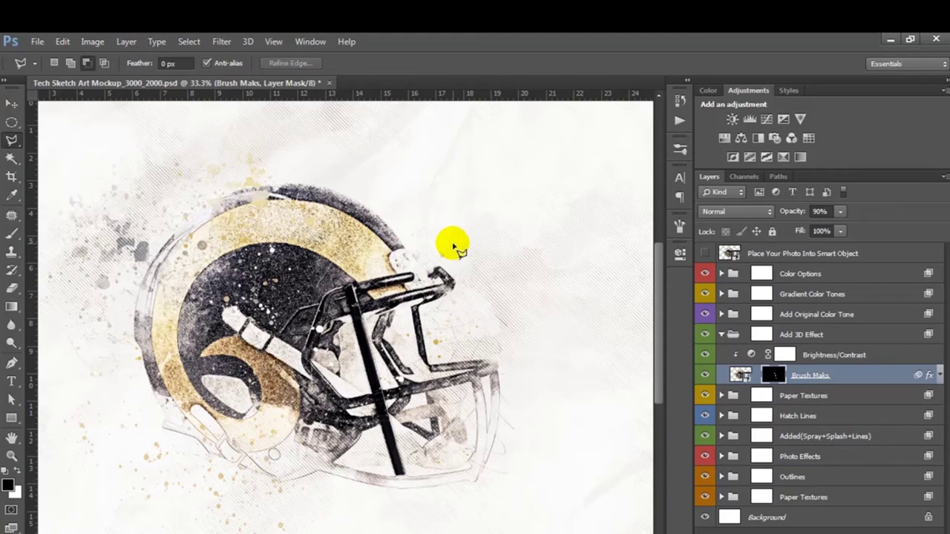
click(10, 104)
click(705, 376)
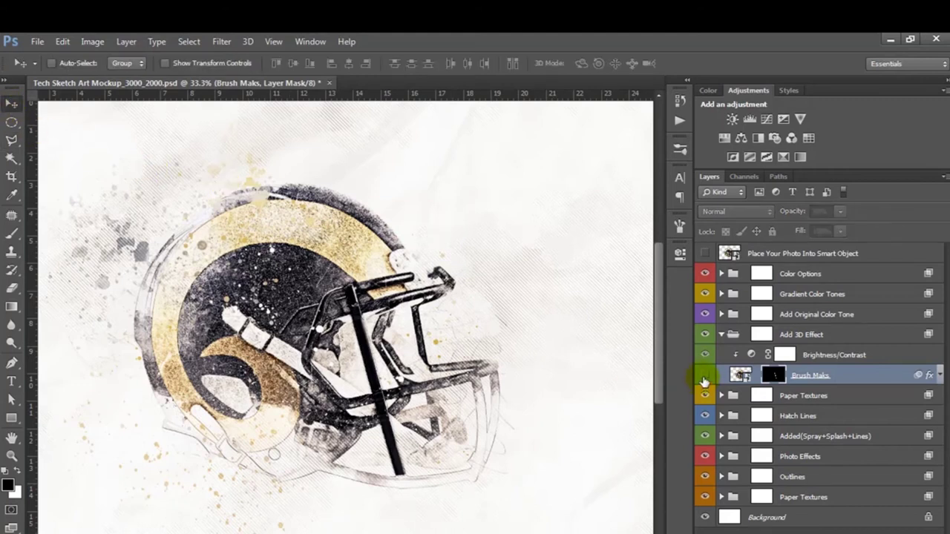
click(705, 377)
Paint the mask with a soft size-41 brush at 100% opacity to clean the white strap
click(12, 215)
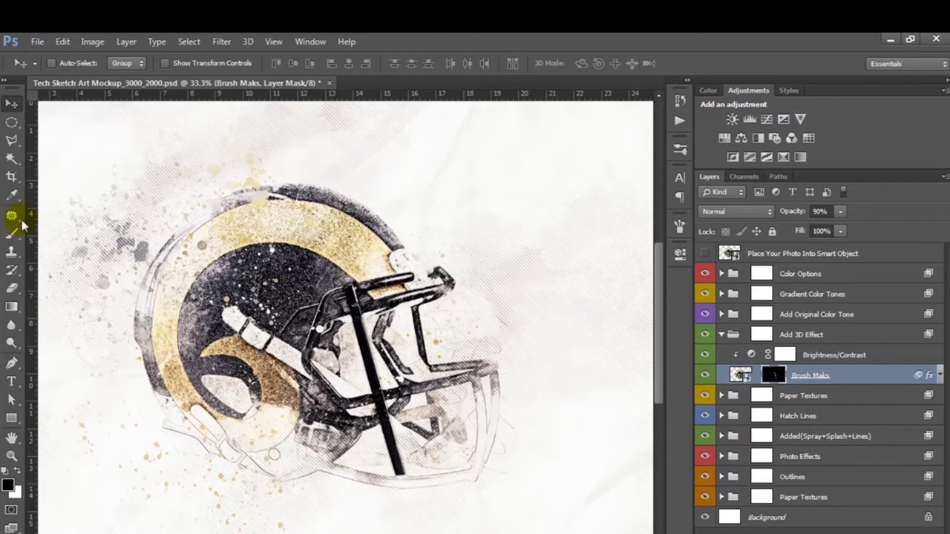
click(12, 235)
right_click(273, 265)
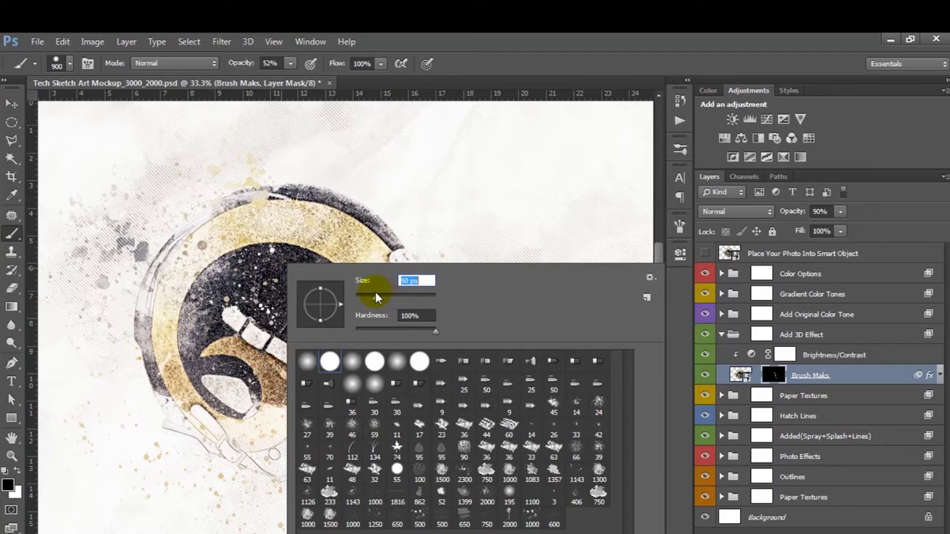
click(772, 377)
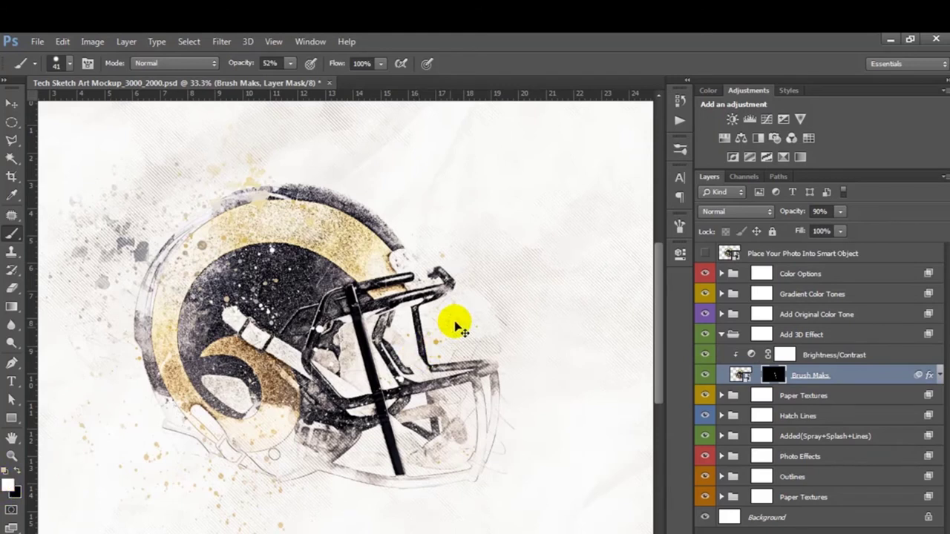
key(ctrl+plus)
key(ctrl+plus)
key(ctrl+plus)
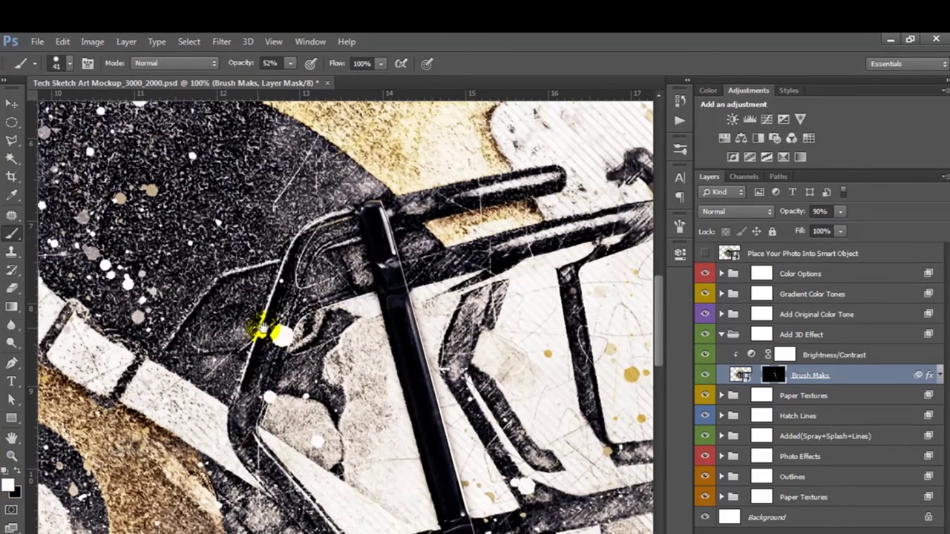
drag(272, 333, 410, 301)
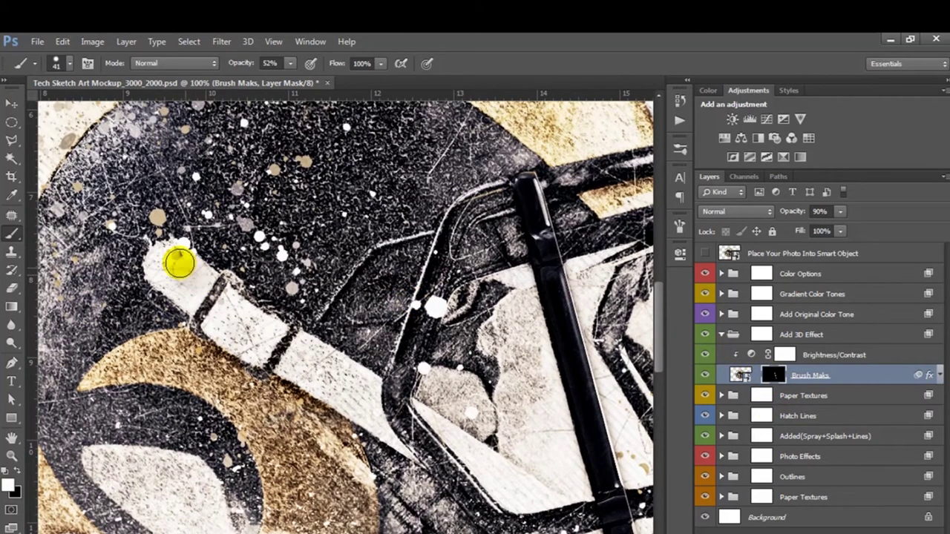
mouse_move(157, 271)
mouse_down()
mouse_move(202, 282)
mouse_move(245, 318)
mouse_up()
key(0)
drag(267, 354, 336, 394)
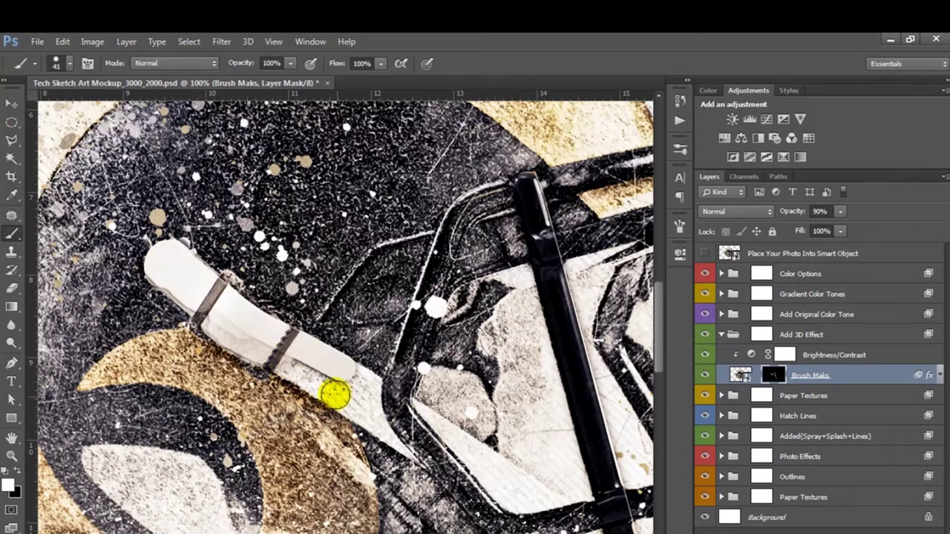
key(ctrl+plus)
key(bracketleft)
key(bracketleft)
key(bracketleft)
key(ctrl+minus)
key(ctrl+minus)
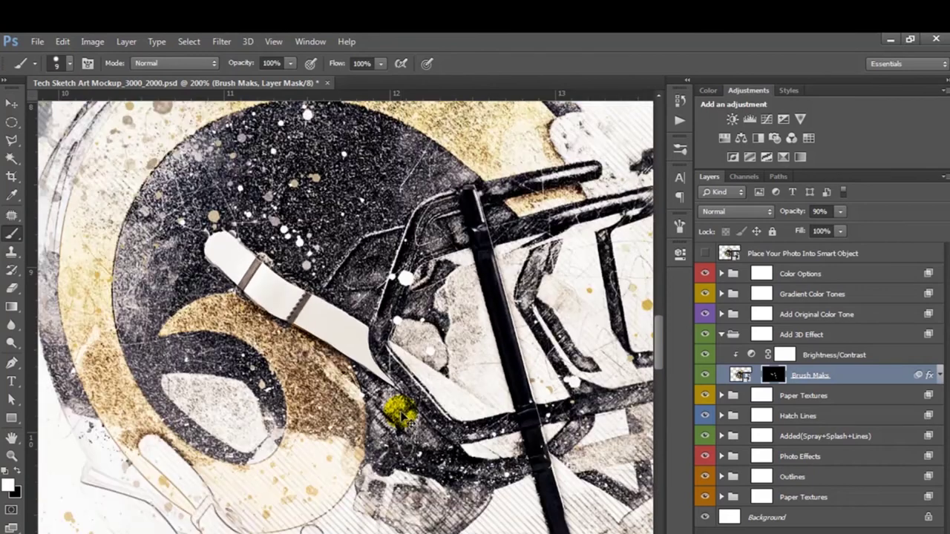
key(ctrl+minus)
key(ctrl+minus)
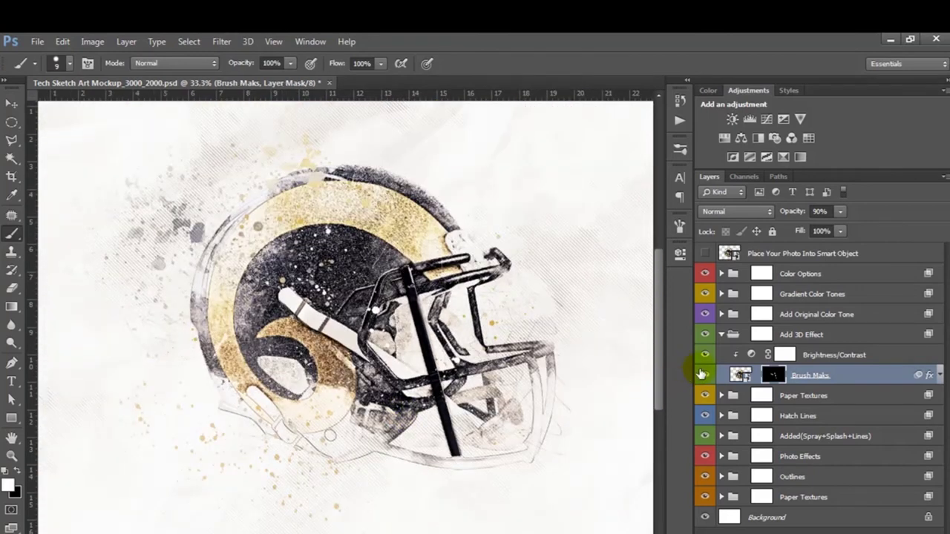
Compare the mask effect on and off and collapse the Add 3D Effect group
click(701, 375)
click(702, 375)
click(721, 335)
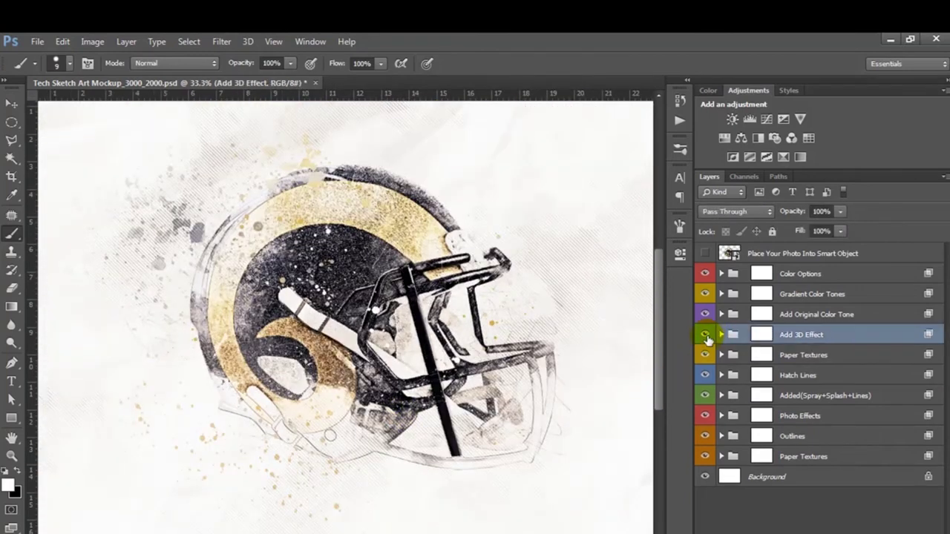
click(705, 334)
click(11, 104)
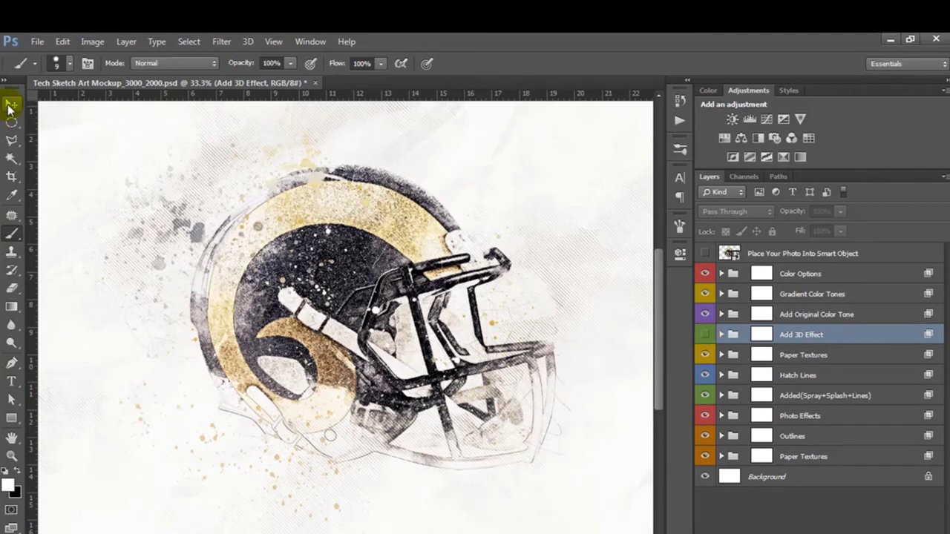
key(ctrl+minus)
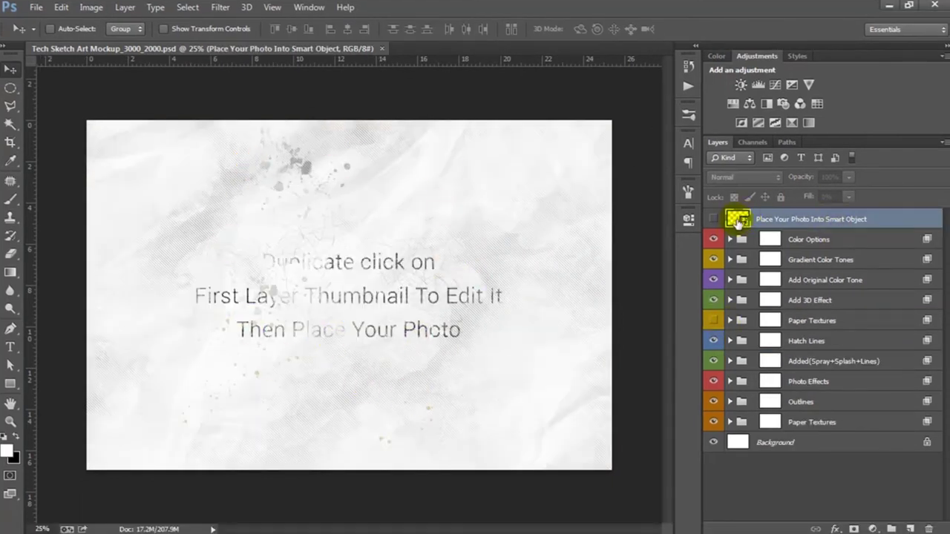
Place Demo2.png into the smart object, scaled slightly down
double_click(738, 219)
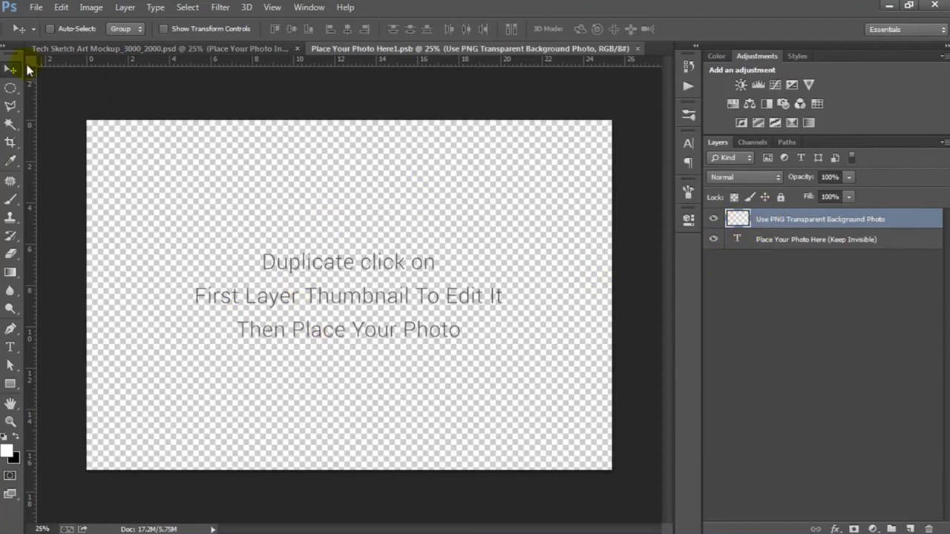
click(36, 9)
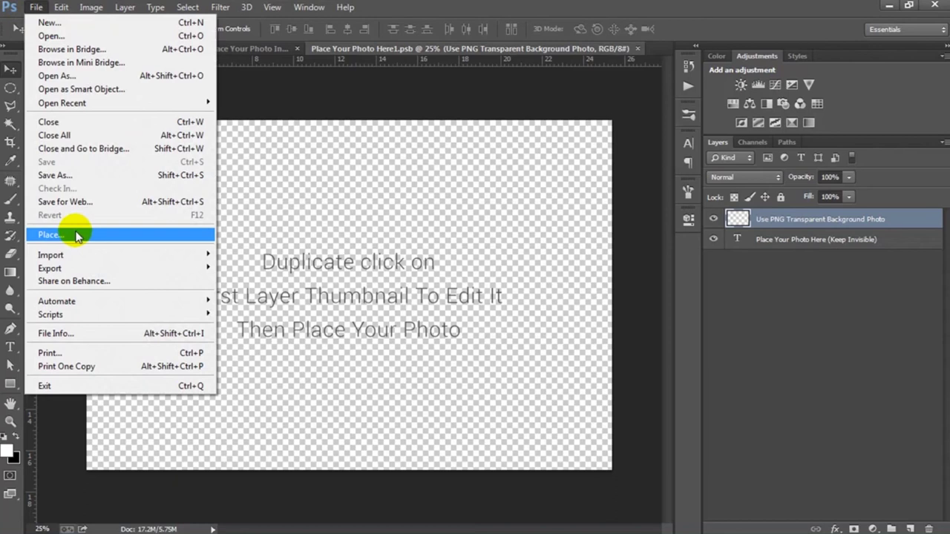
click(74, 233)
double_click(308, 141)
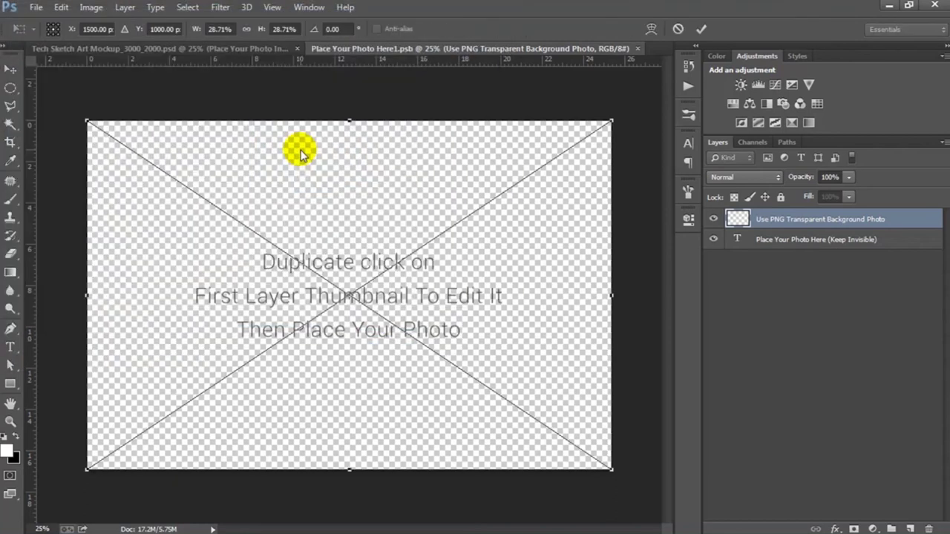
drag(611, 121, 535, 170)
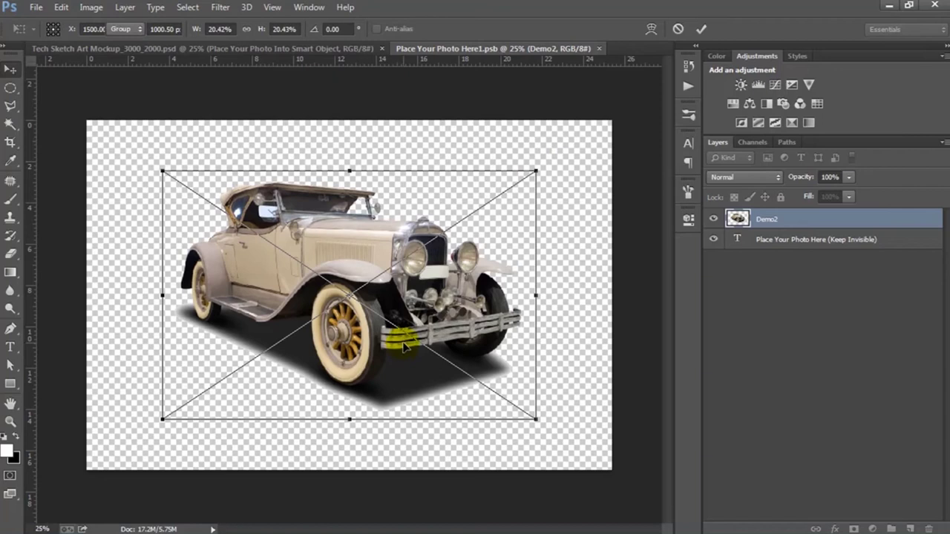
key(Return)
Hide the 'Place Your Photo Here (Keep Invisible)' layer, then close and save the smart object
click(769, 242)
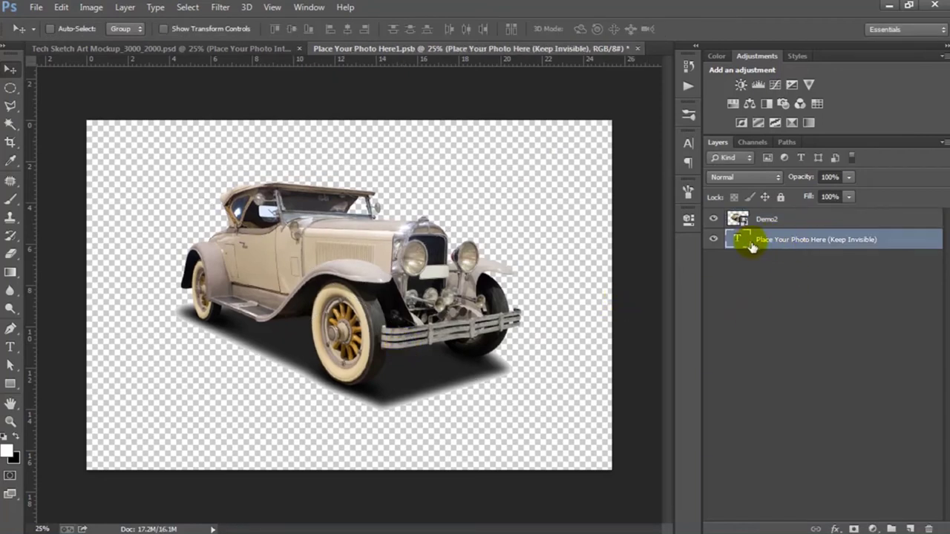
click(713, 240)
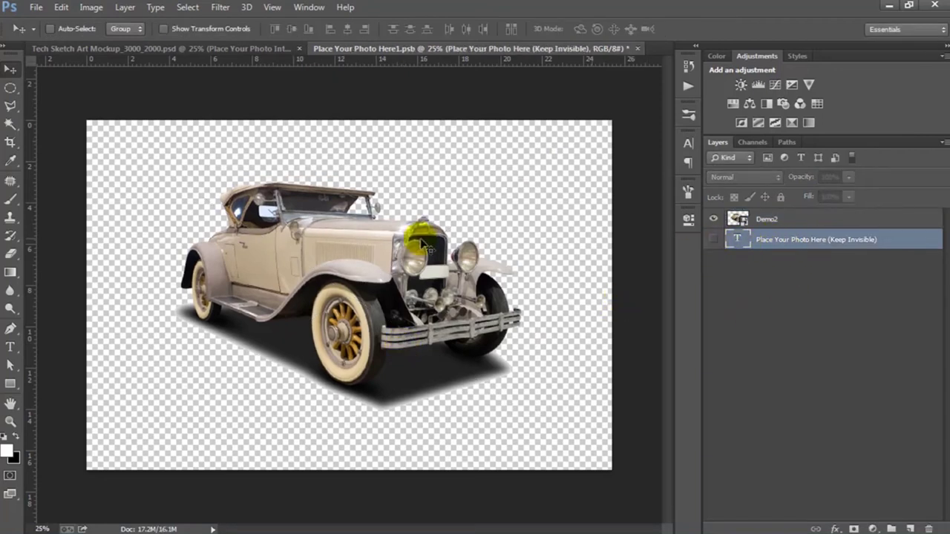
click(637, 49)
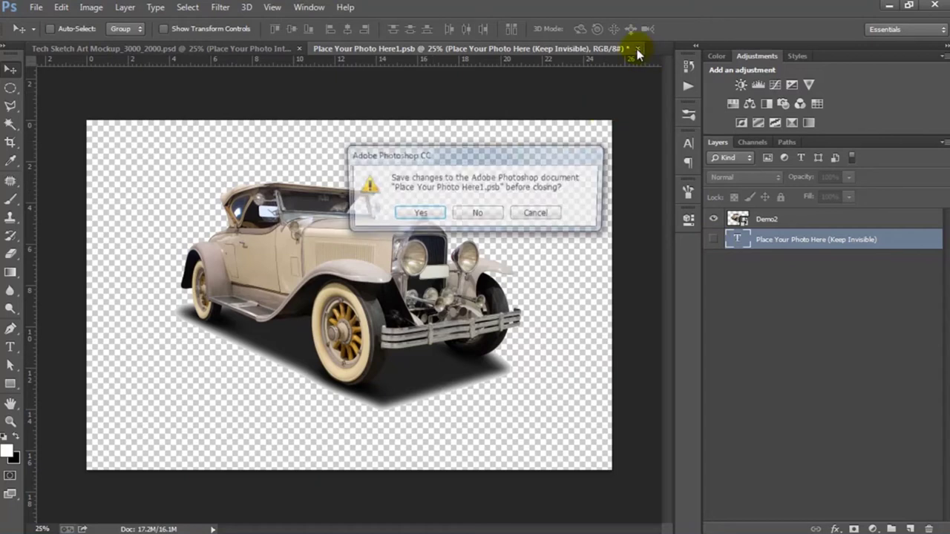
click(417, 214)
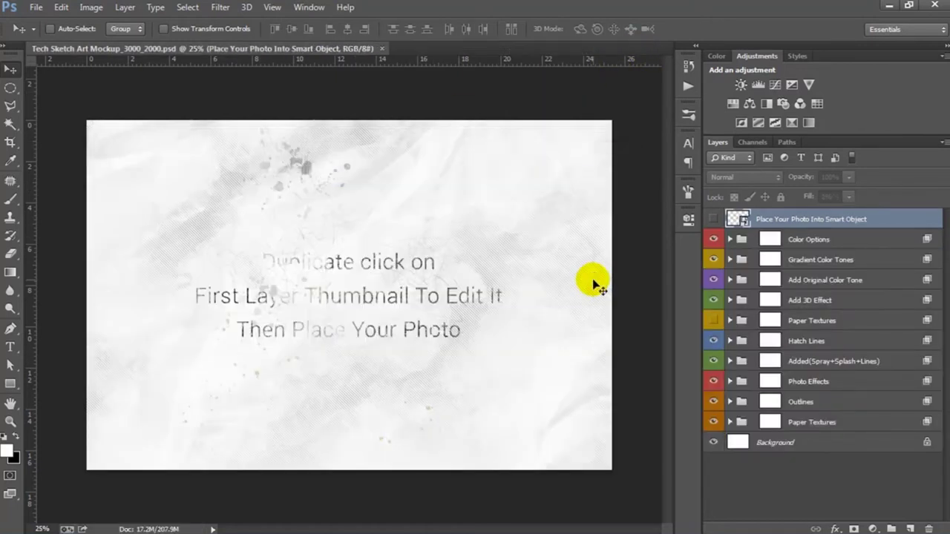
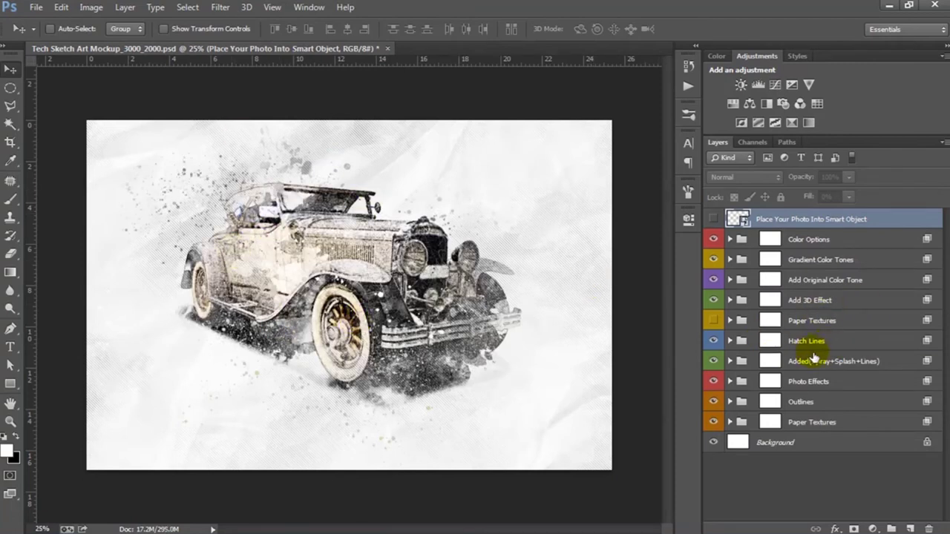
Expand the Photo Effects group and move the PE 9 splatter near the front wheel
click(812, 383)
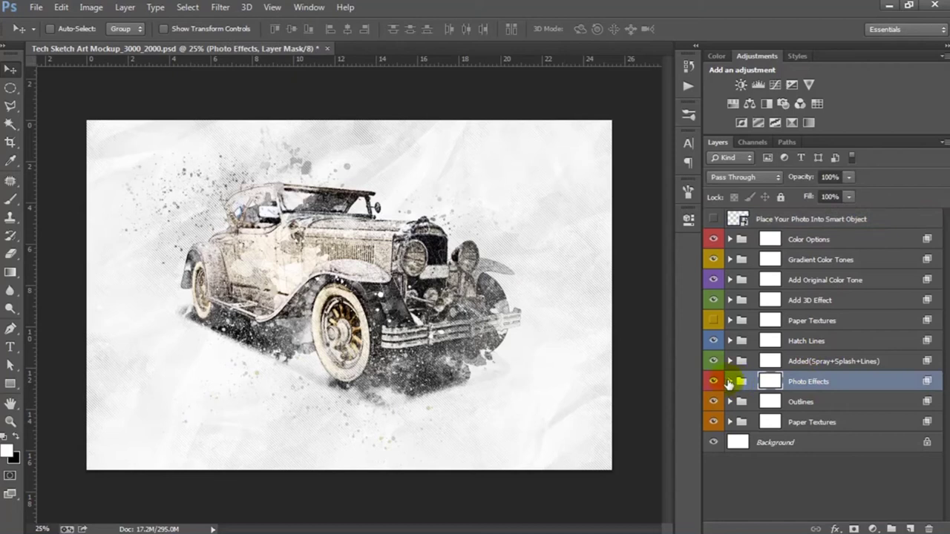
click(730, 383)
scroll(834, 364, down, 3)
scroll(834, 364, down, 2)
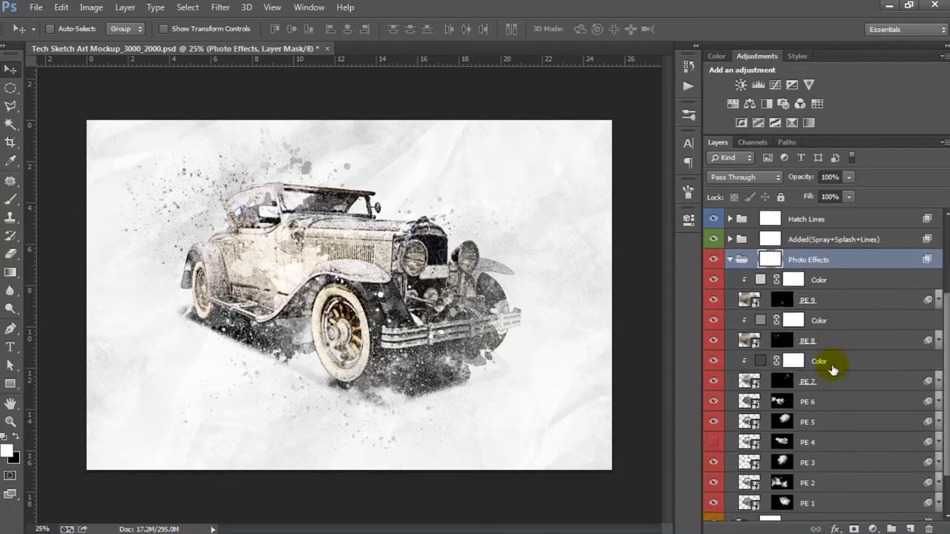
click(781, 304)
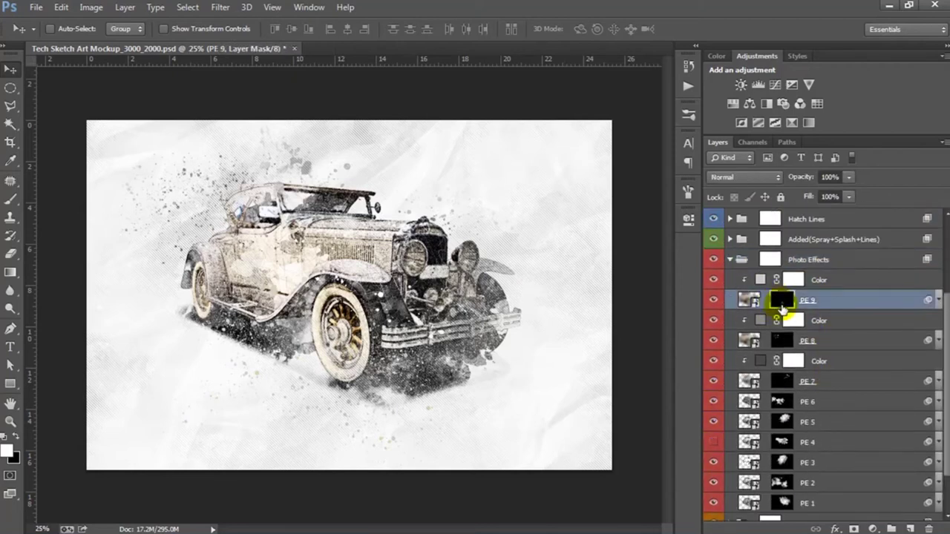
drag(383, 297, 315, 334)
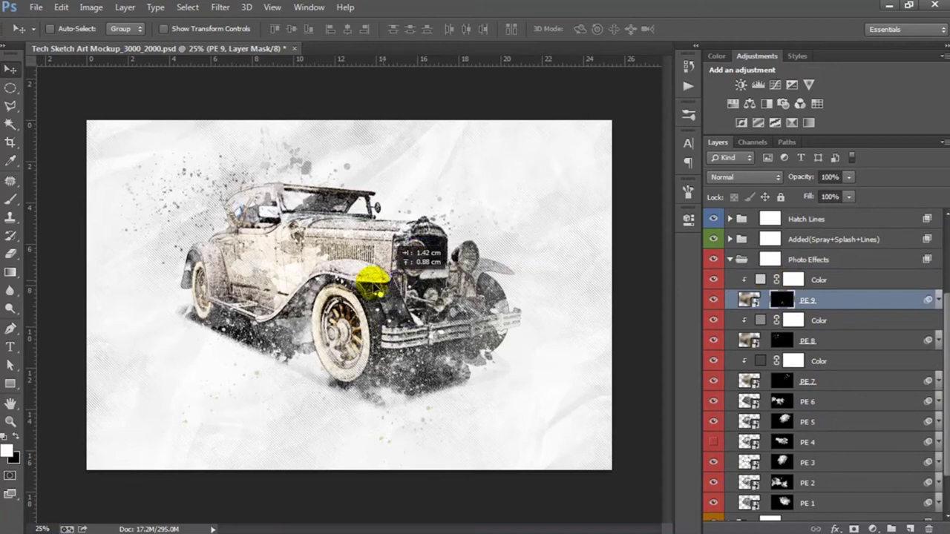
click(790, 332)
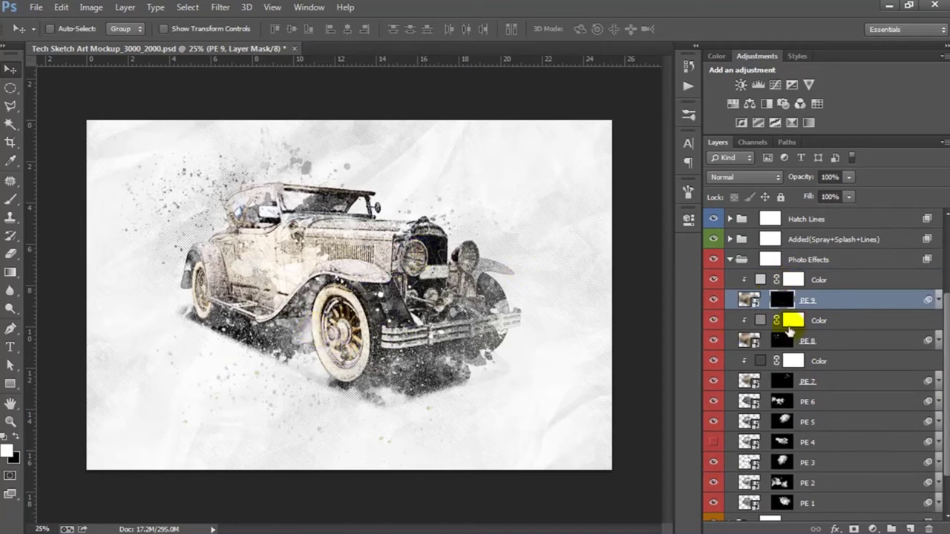
Change PE 9's clipped Color fill to beige cabc9b sampled from the car
double_click(761, 282)
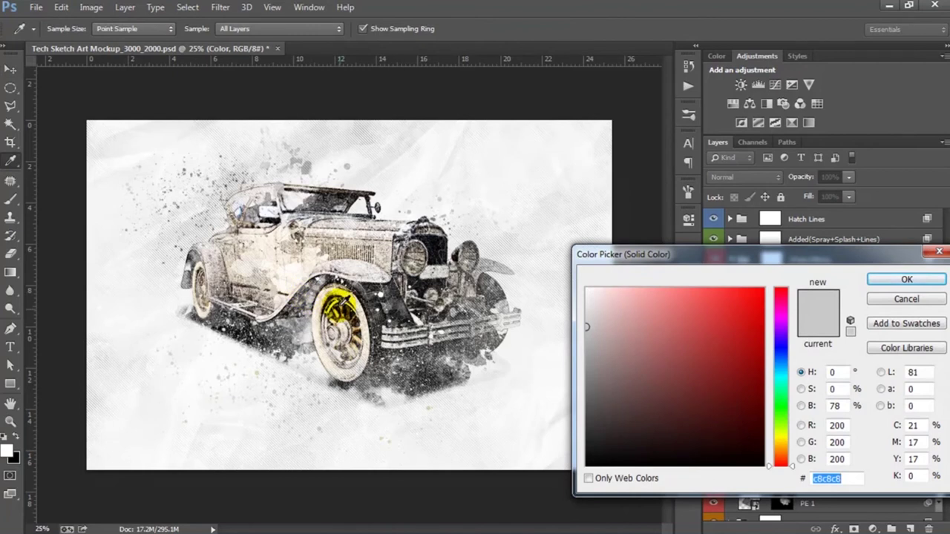
click(327, 245)
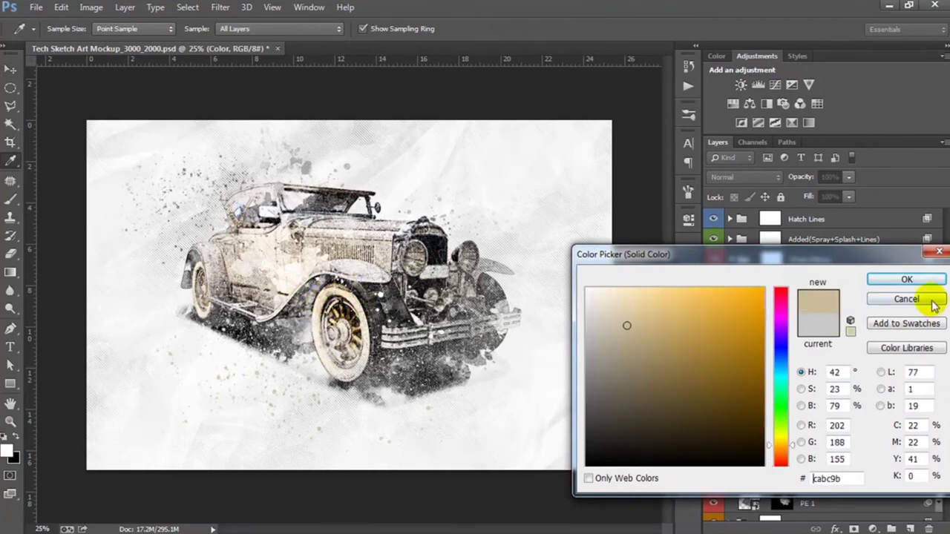
click(895, 279)
click(715, 282)
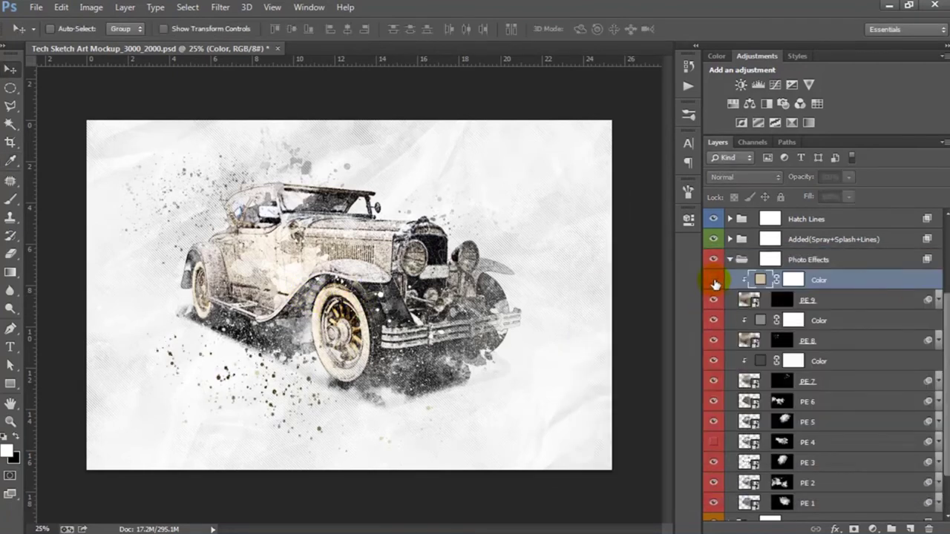
click(715, 282)
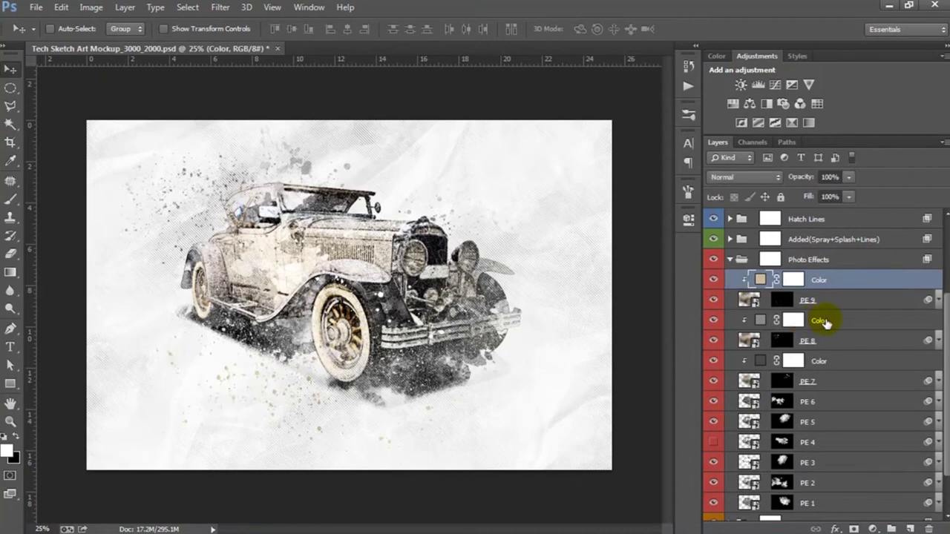
click(783, 342)
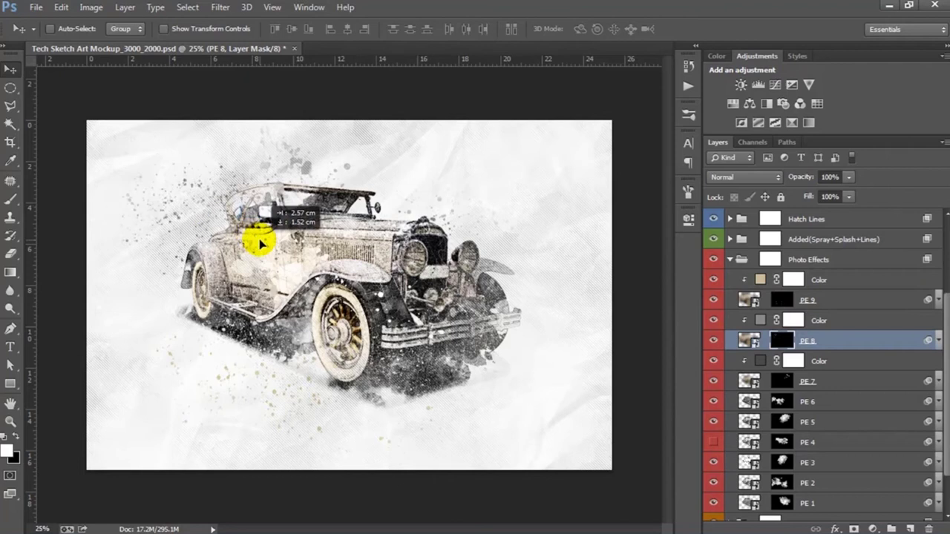
Shrink the PE 8 splatter to 75% and move it near the car's rear
key(ctrl+t)
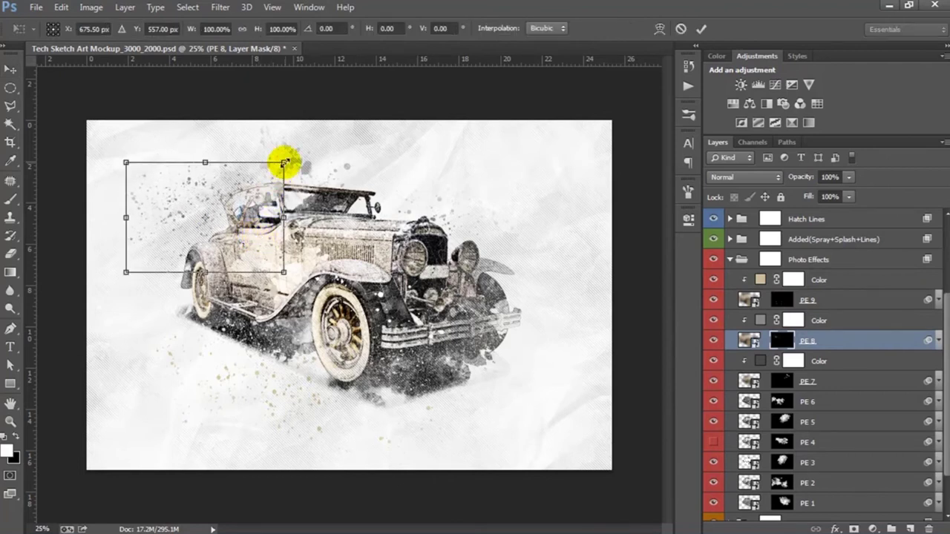
drag(284, 162, 264, 177)
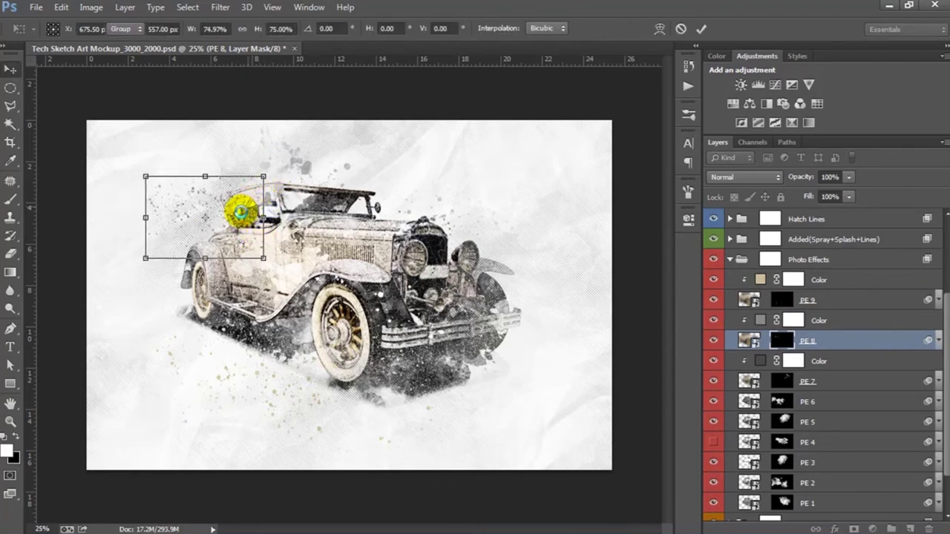
key(Return)
drag(231, 208, 210, 241)
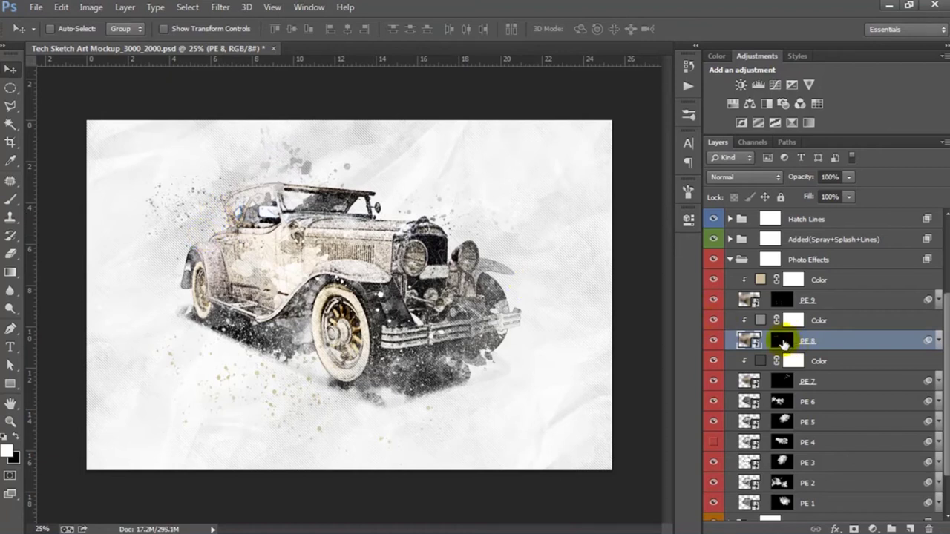
click(784, 342)
drag(218, 228, 218, 235)
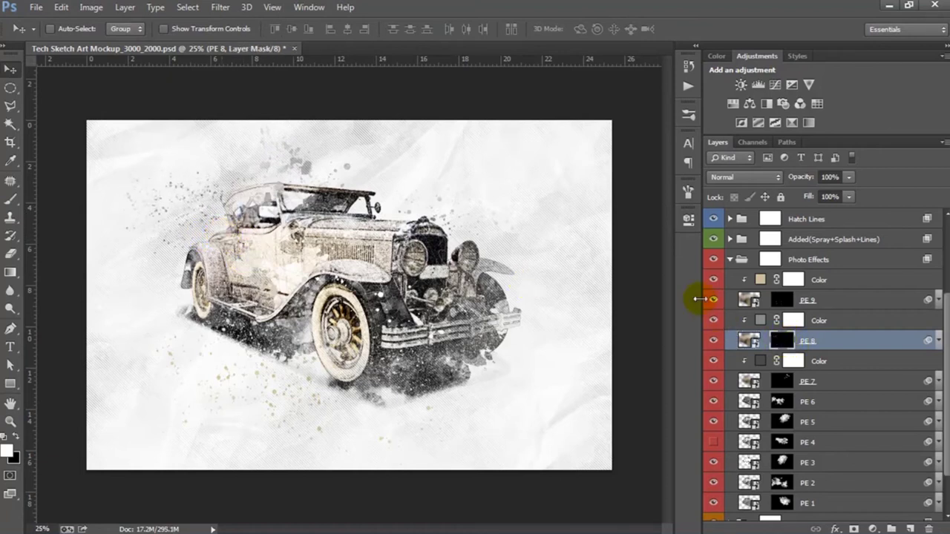
Set PE 8's Color fill to beige cfba97
double_click(761, 320)
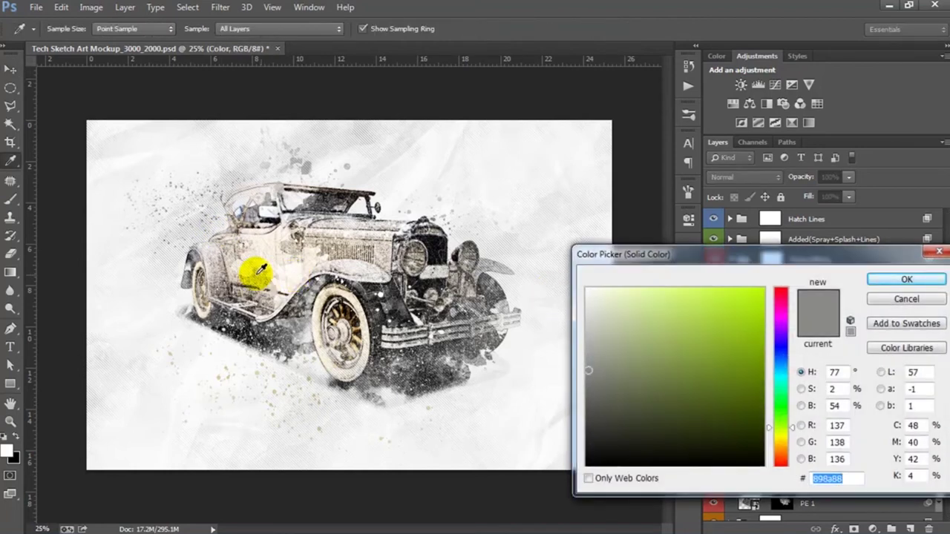
click(339, 250)
drag(601, 301, 628, 298)
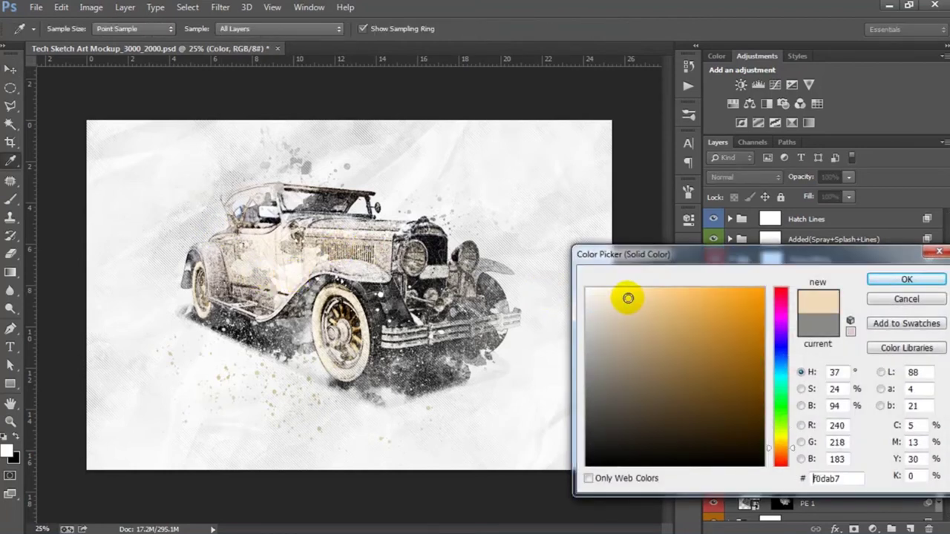
click(632, 322)
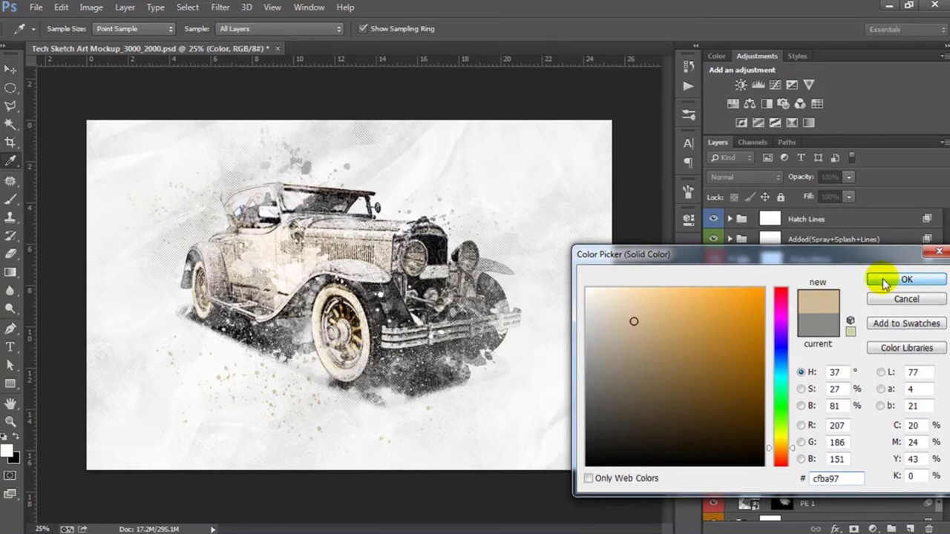
click(887, 279)
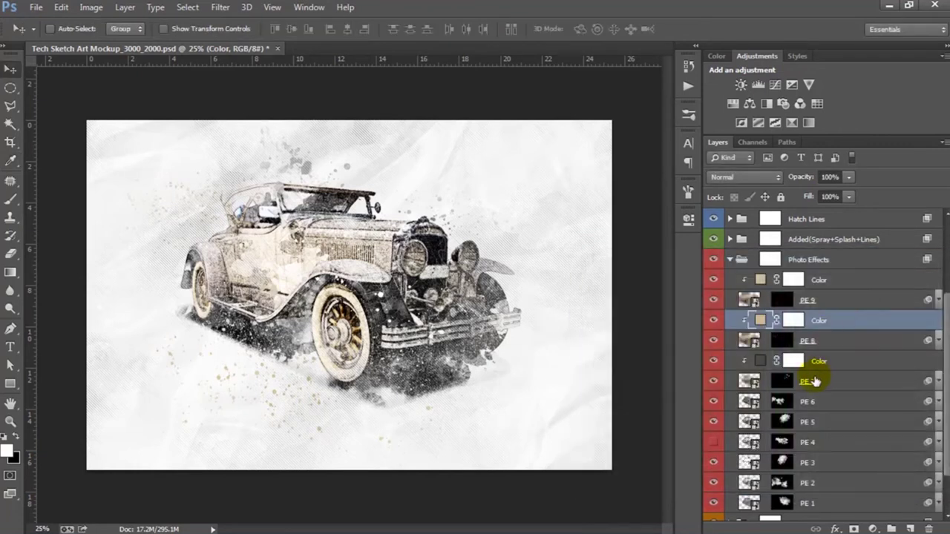
Reposition the PE 7 splatter on the car
click(815, 381)
scroll(817, 376, down, 3)
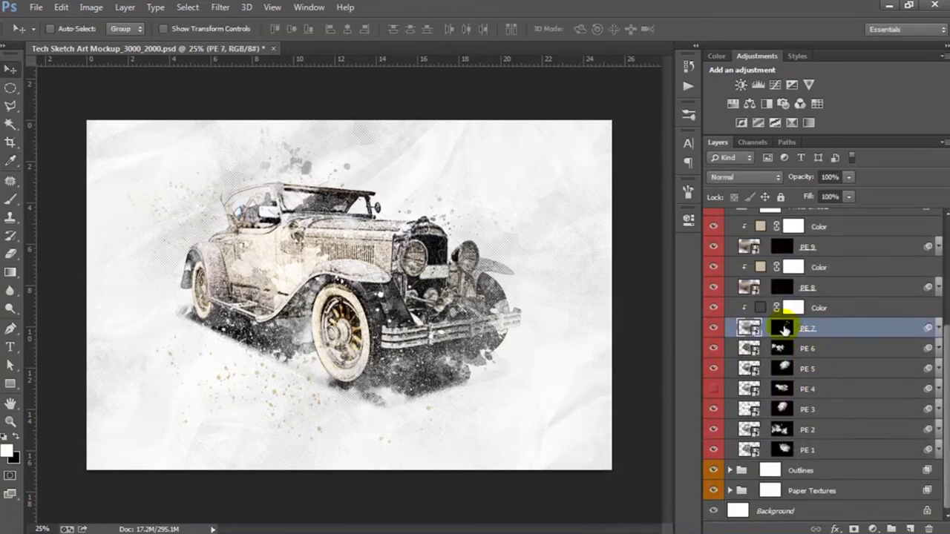
click(782, 327)
drag(428, 232, 452, 250)
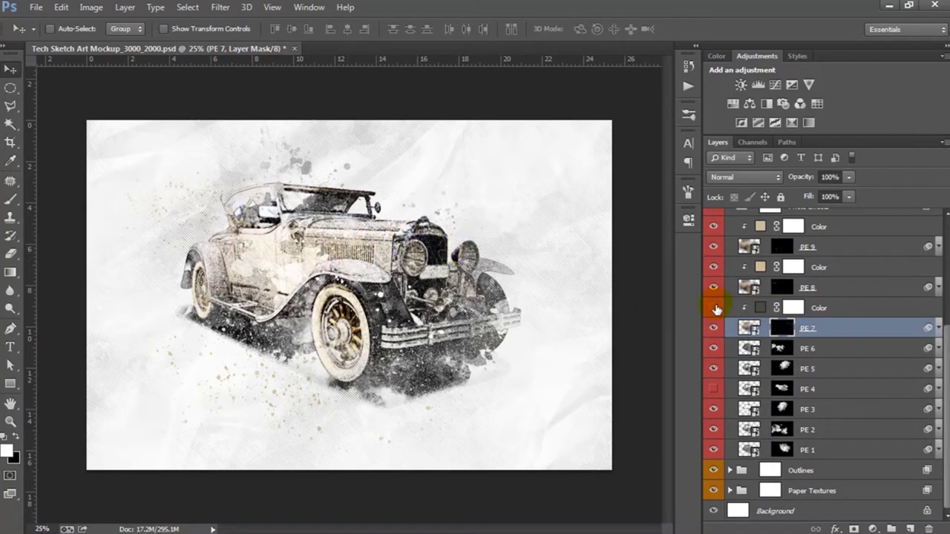
Set PE 7's Color fill to warm tan e6c88f
double_click(759, 309)
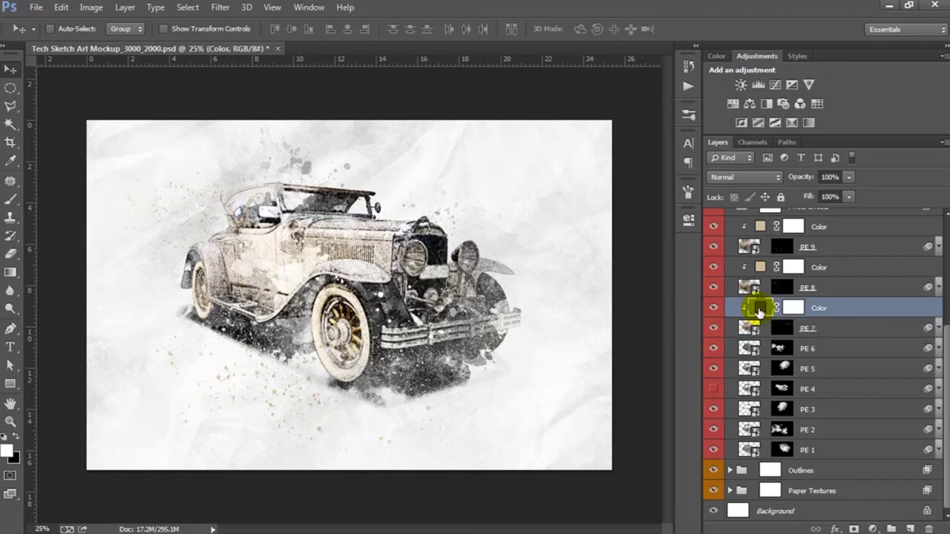
click(376, 266)
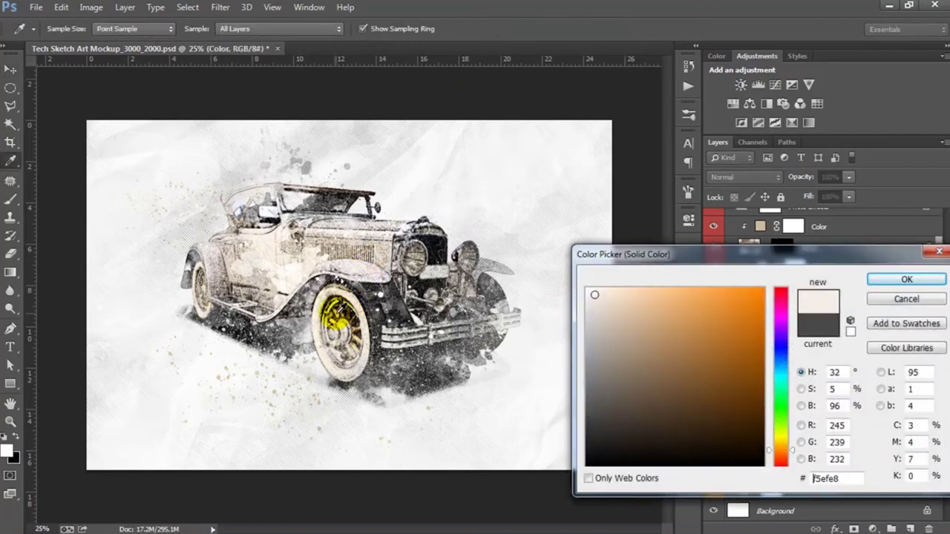
click(338, 316)
click(653, 306)
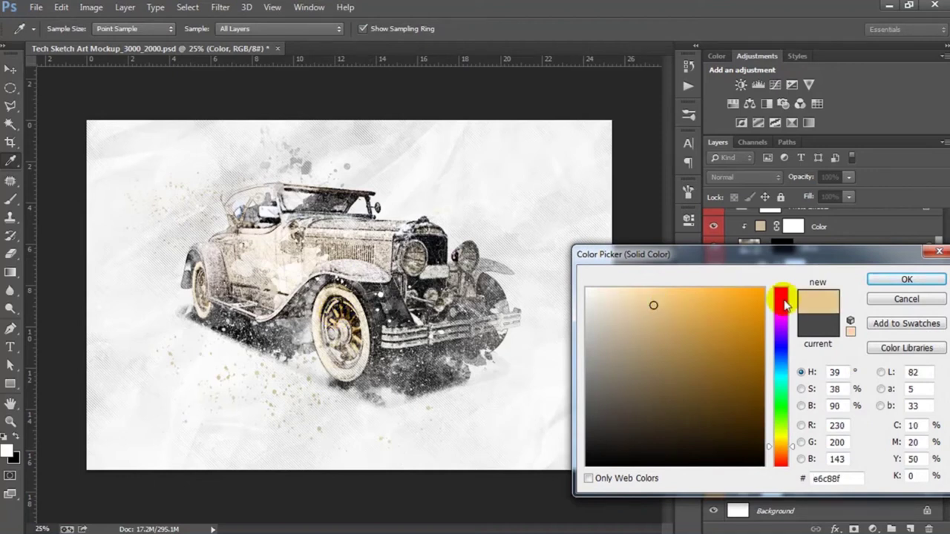
click(906, 279)
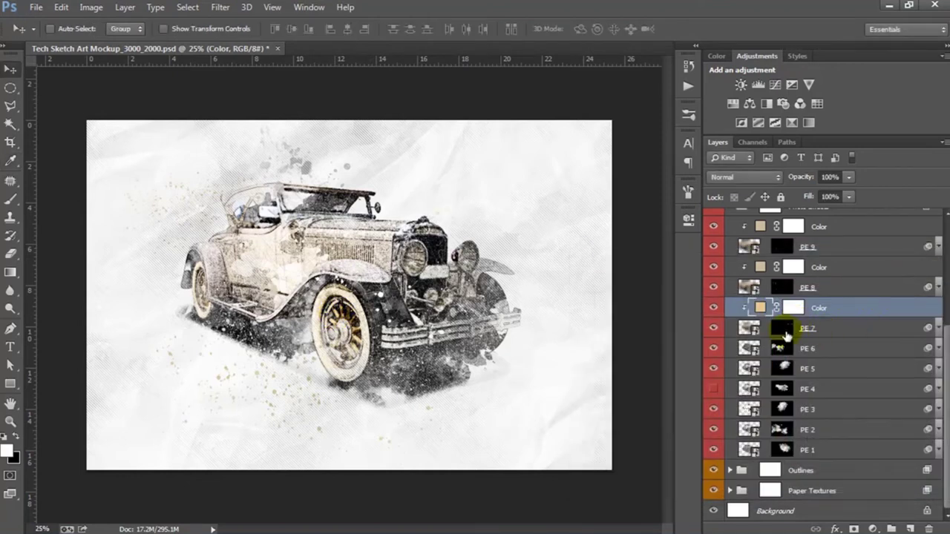
click(785, 329)
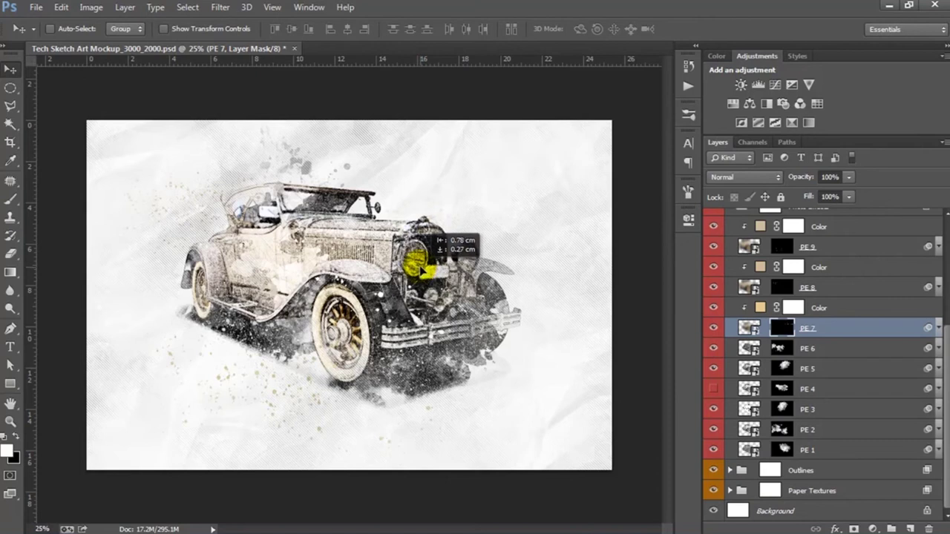
Scale the PE 6 mask to about 75% and place it near the headlight
click(783, 349)
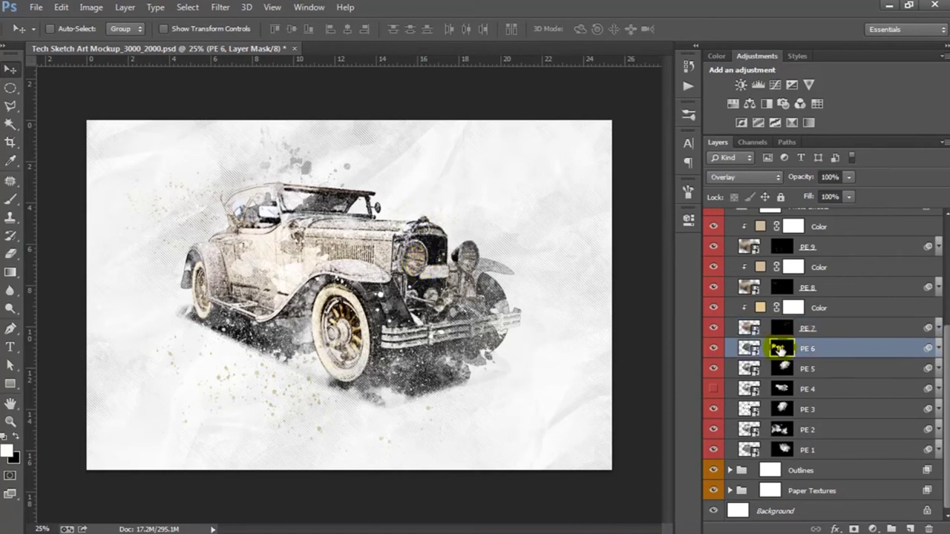
drag(421, 279, 389, 266)
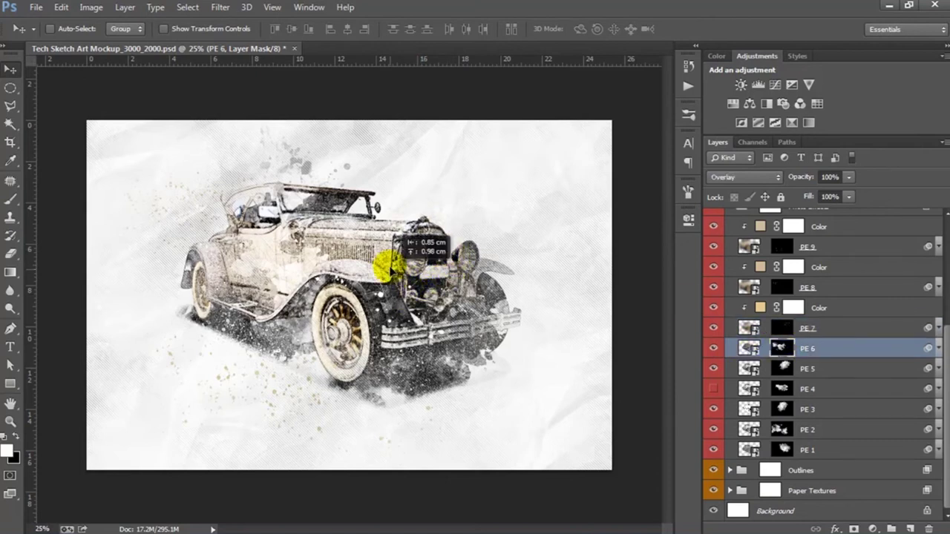
drag(389, 266, 400, 269)
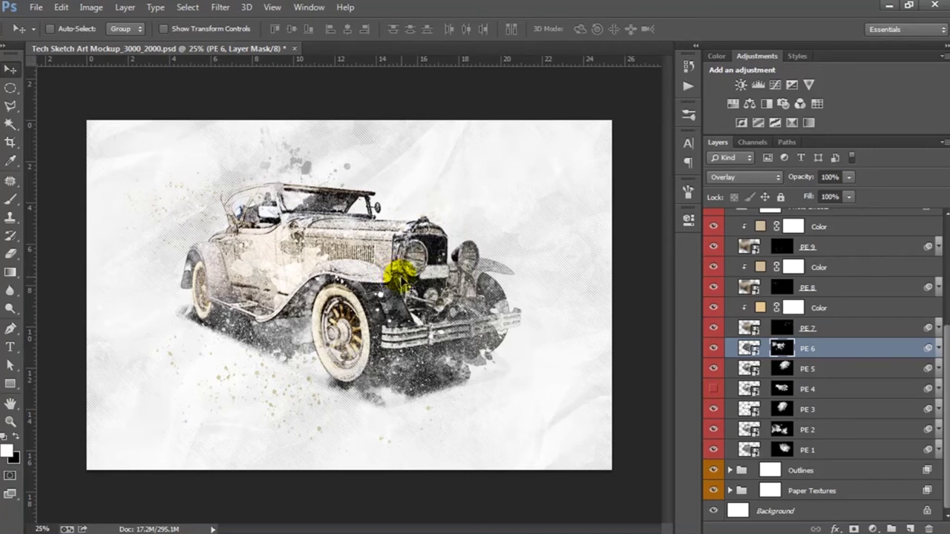
key(ctrl+t)
drag(423, 135, 380, 163)
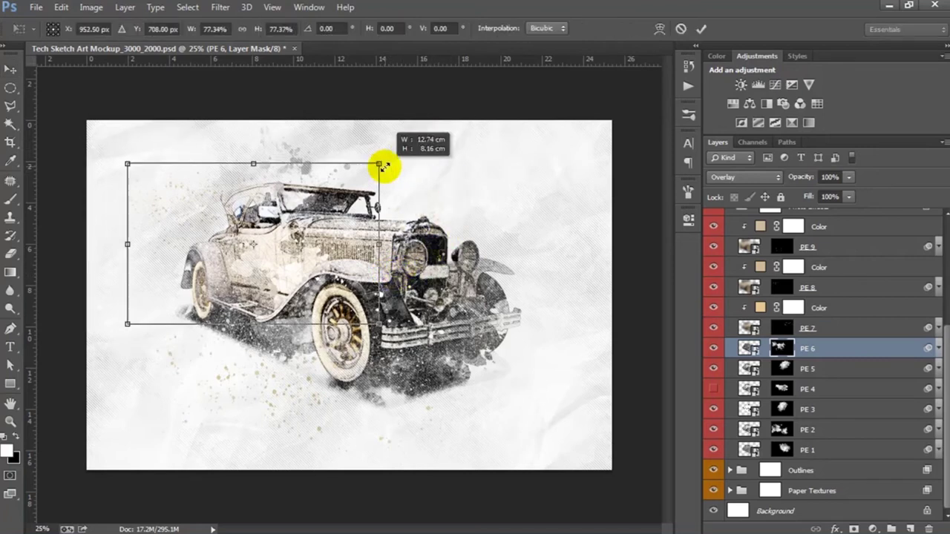
drag(348, 220, 414, 213)
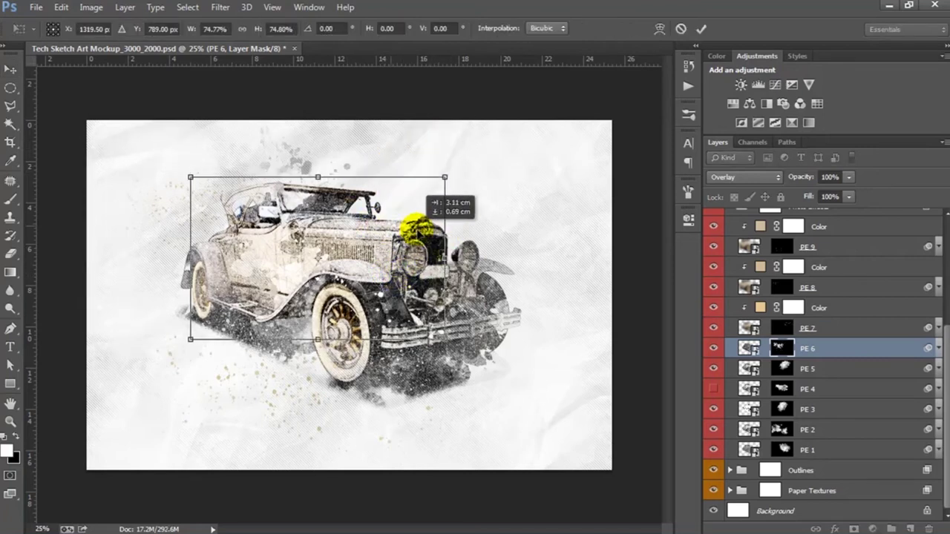
key(Return)
Scale the PE 5 mask to about 72% and reposition it over the car
click(785, 369)
mouse_move(389, 305)
mouse_down()
mouse_move(275, 359)
mouse_move(365, 340)
mouse_move(378, 267)
mouse_up()
key(ctrl+t)
drag(474, 165, 432, 201)
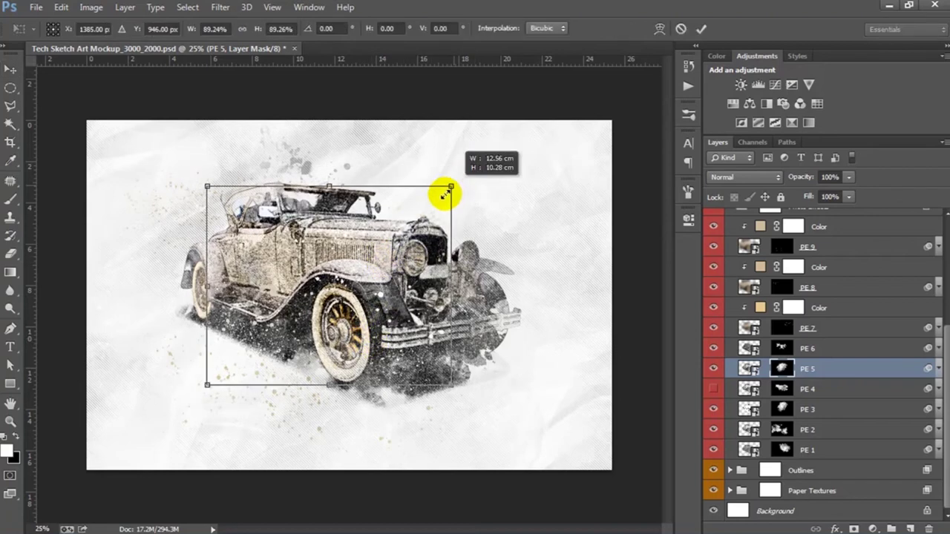
mouse_move(397, 275)
mouse_down()
mouse_move(399, 255)
mouse_move(408, 259)
mouse_up()
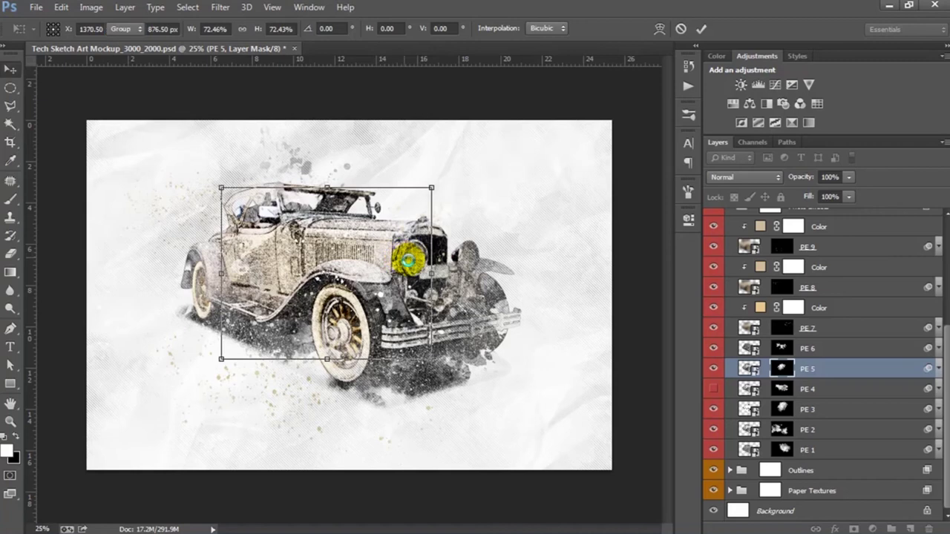
key(Return)
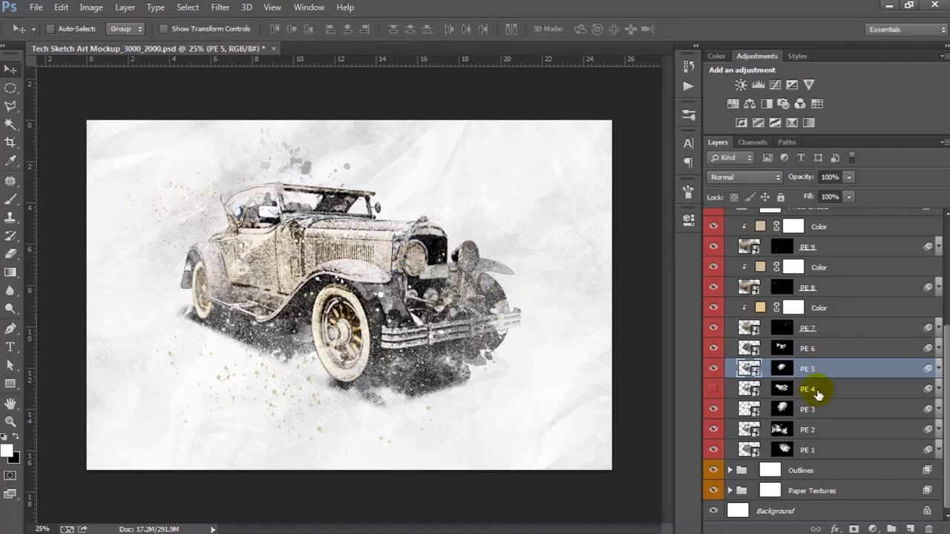
Make PE 4 visible, scale its mask to about 72%, and shift it down-left
click(805, 390)
click(714, 392)
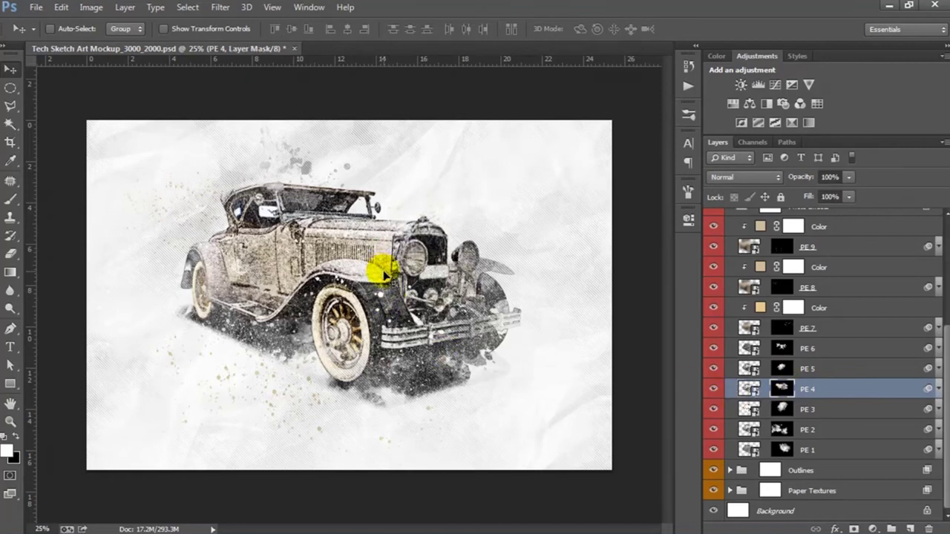
key(ctrl+t)
drag(483, 153, 438, 179)
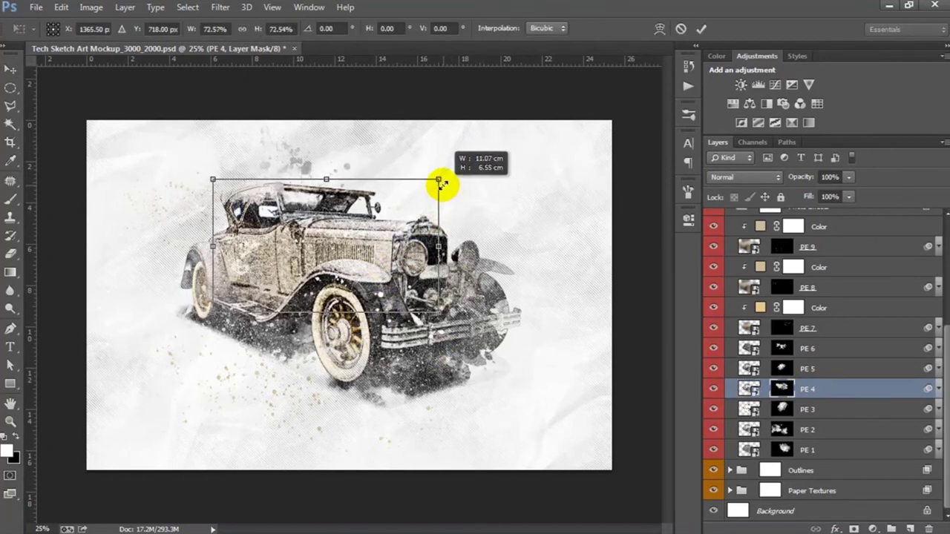
mouse_move(417, 224)
mouse_down()
mouse_move(411, 244)
mouse_move(428, 242)
mouse_up()
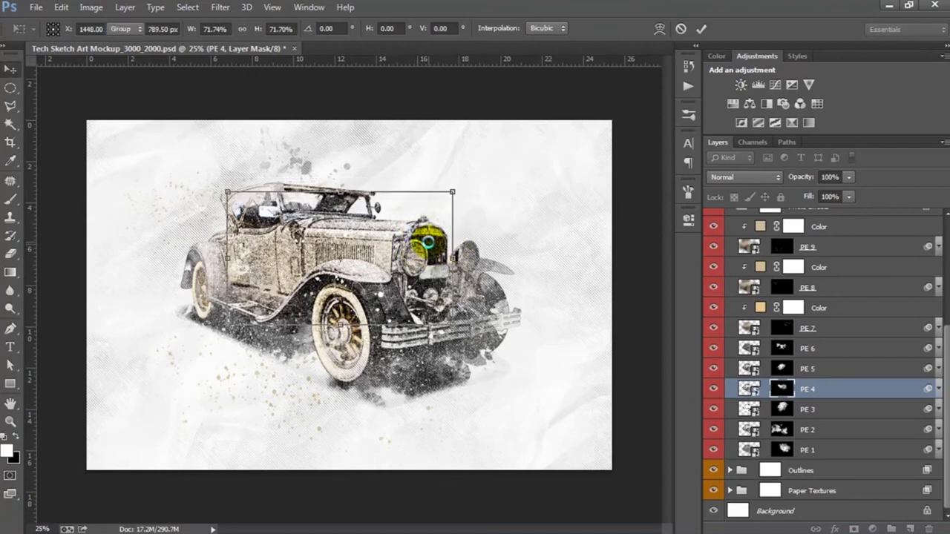
key(Return)
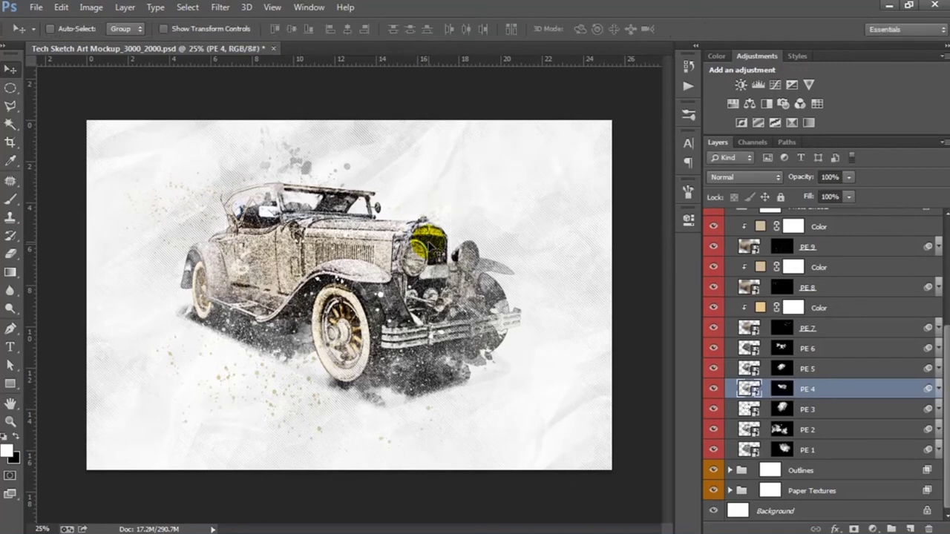
Scale the PE 3 mask to about 68% and move it over the car
click(782, 409)
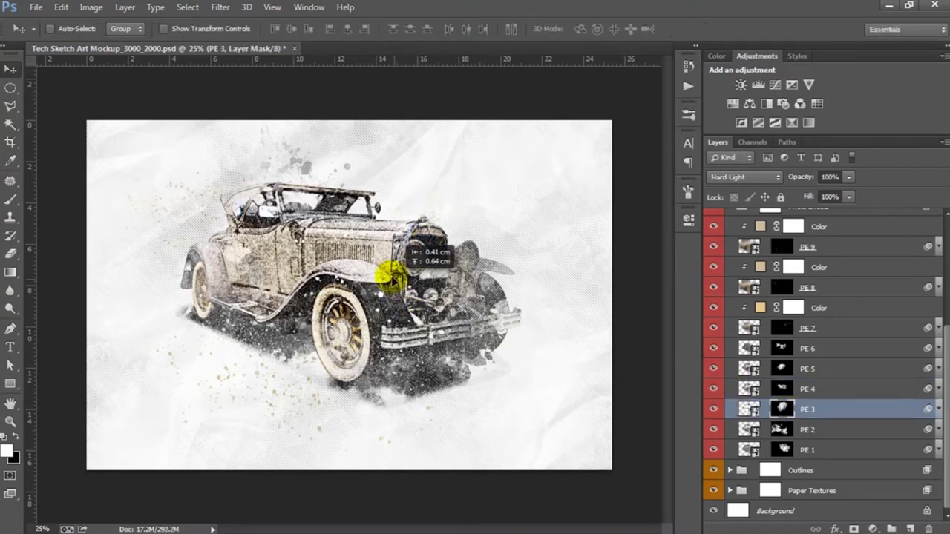
key(ctrl+t)
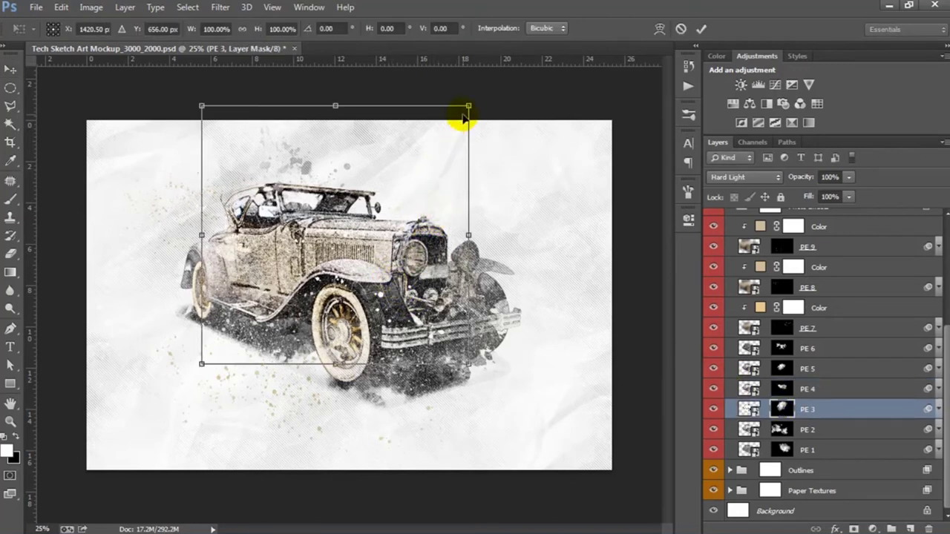
drag(468, 107, 430, 154)
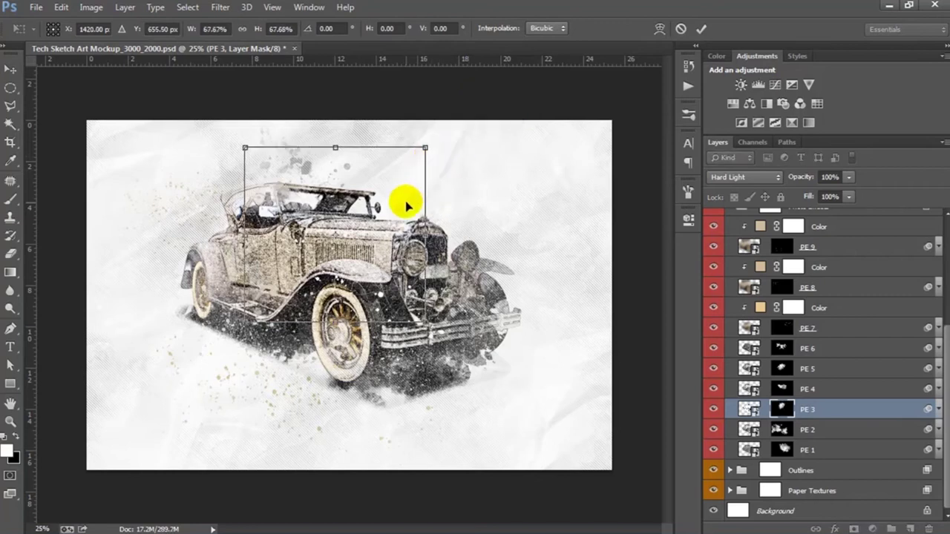
double_click(380, 233)
mouse_move(366, 234)
mouse_down()
mouse_move(376, 239)
mouse_move(277, 257)
mouse_up()
click(783, 409)
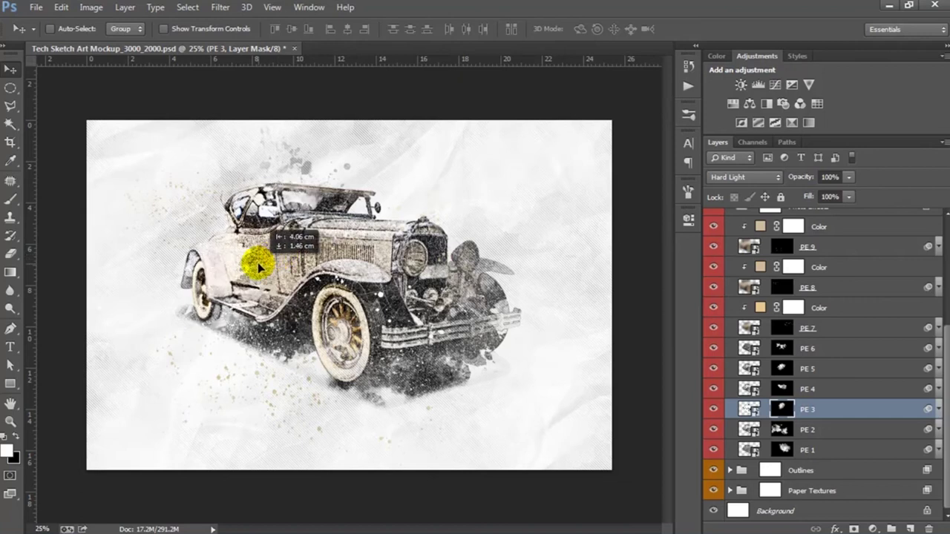
drag(279, 258, 285, 255)
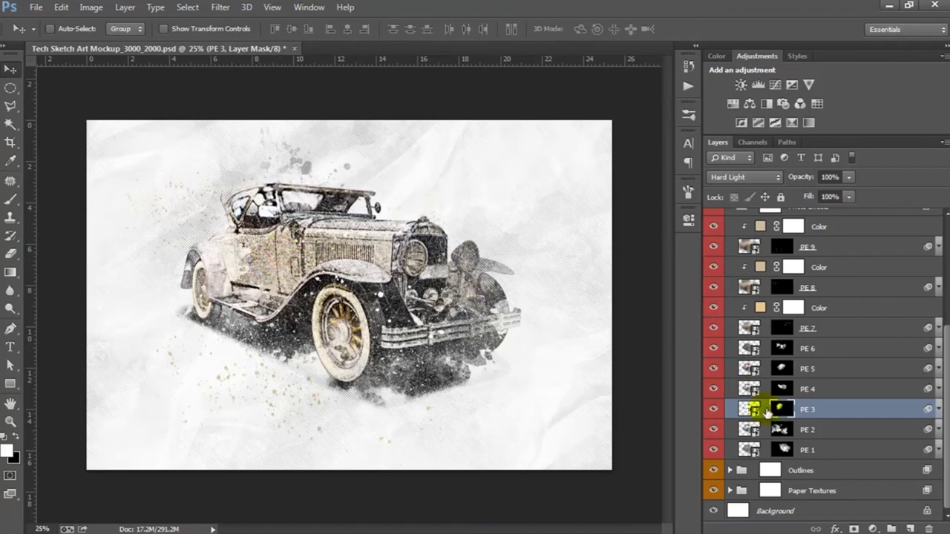
Scale the PE 2 mask to 62% and move it over the car's front end
double_click(779, 429)
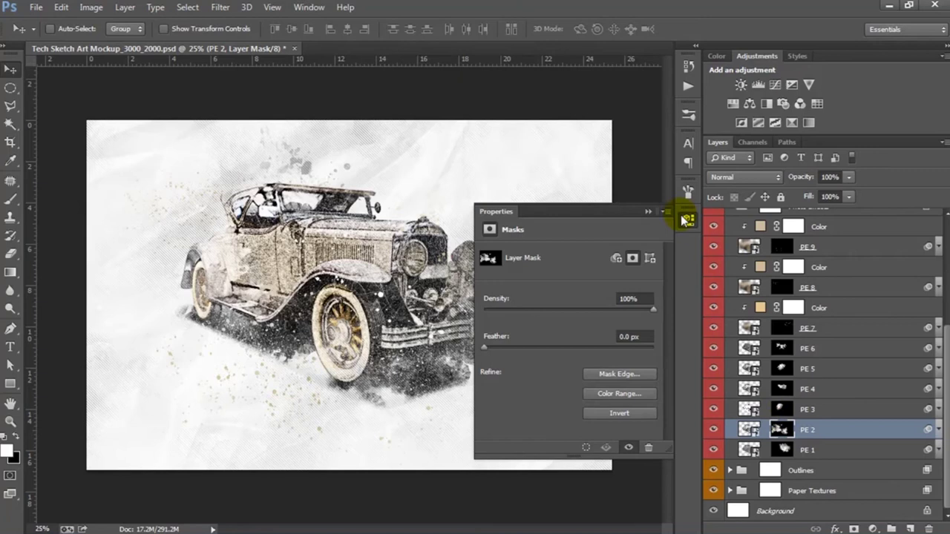
click(684, 221)
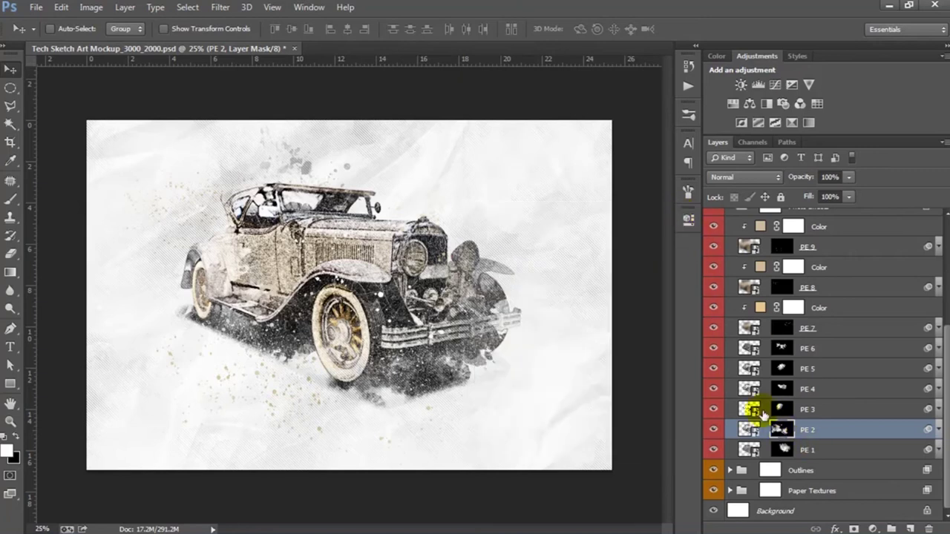
drag(413, 265, 399, 286)
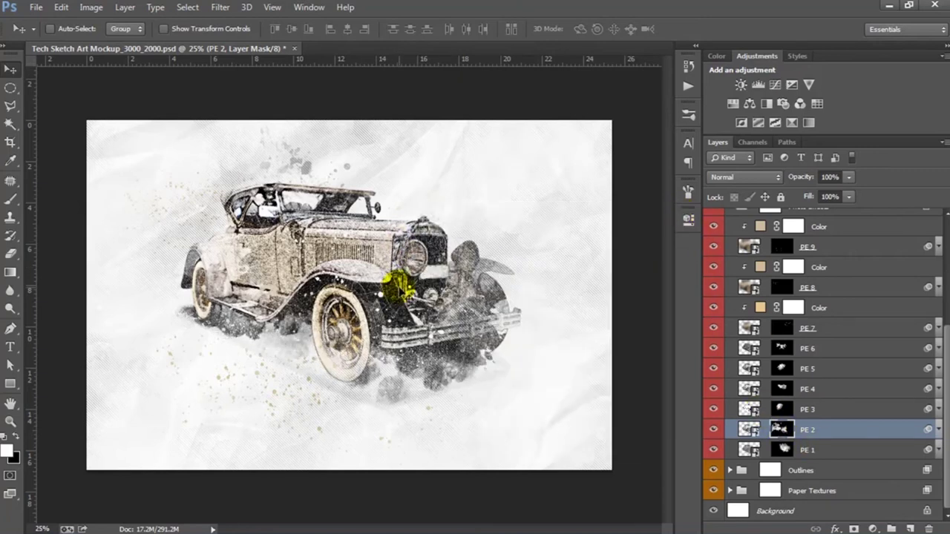
key(ctrl+t)
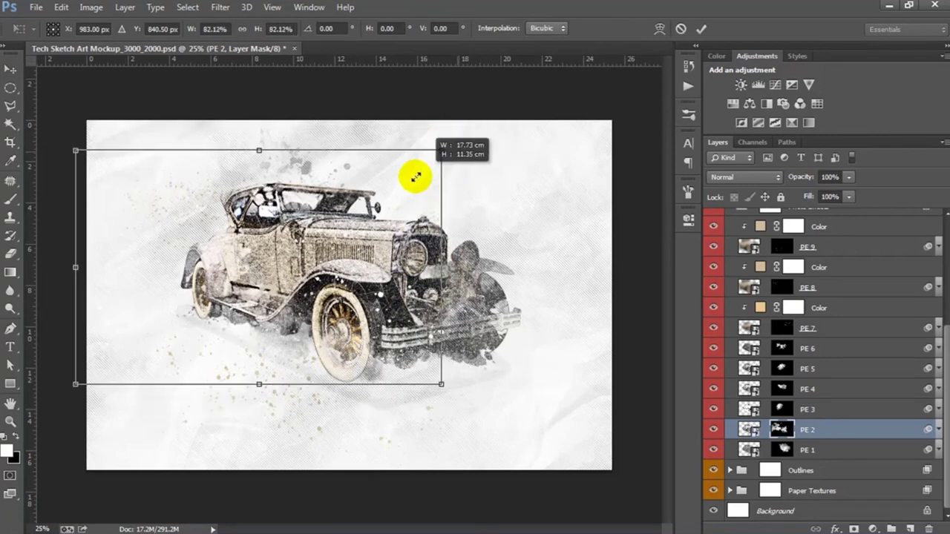
drag(481, 127, 398, 186)
mouse_move(365, 228)
mouse_down()
mouse_move(435, 226)
mouse_move(433, 257)
mouse_up()
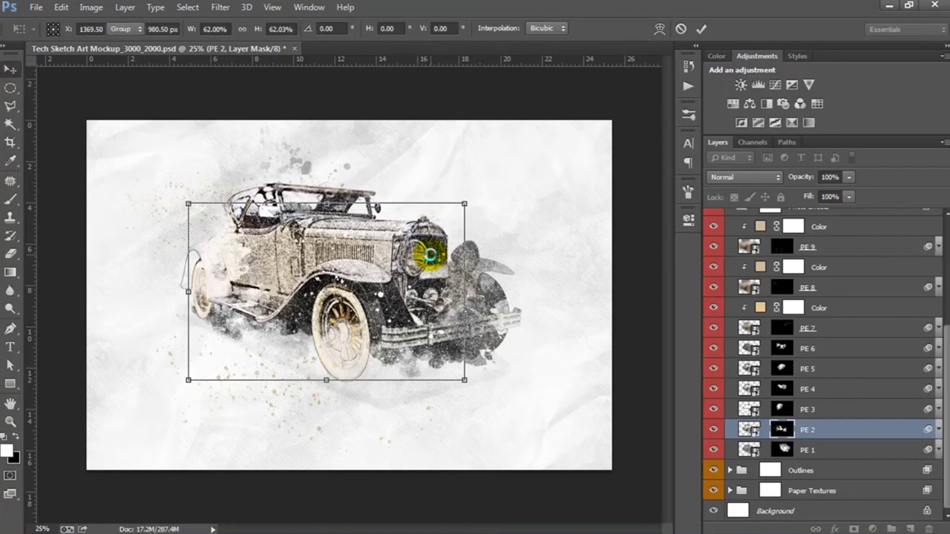
key(Return)
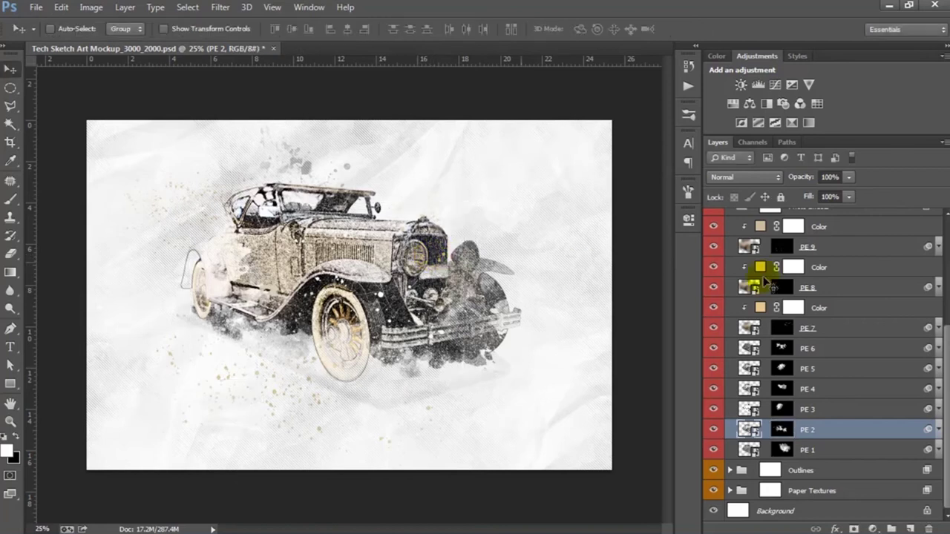
Lower PE 2's opacity and PE 3's to 74%, then toggle PE 1 and PE 2 to compare
drag(804, 182, 795, 183)
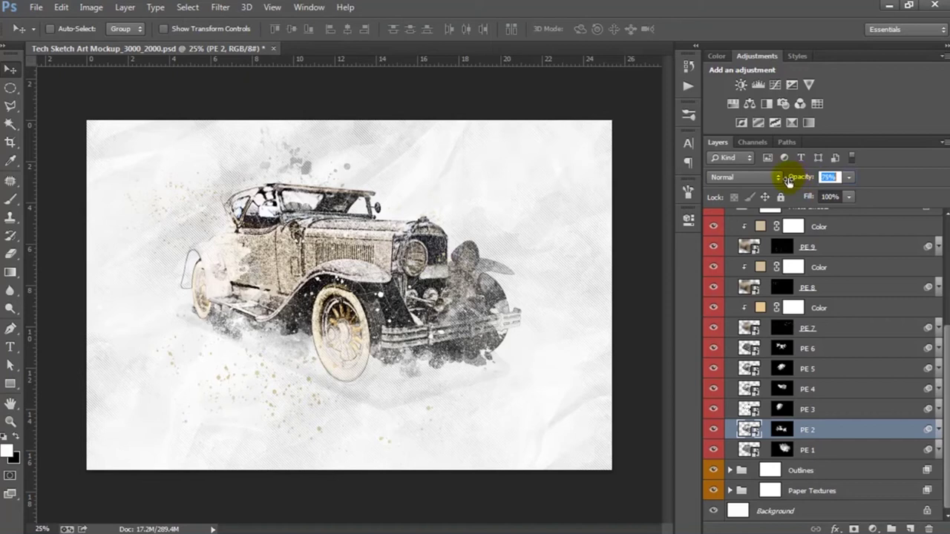
click(810, 408)
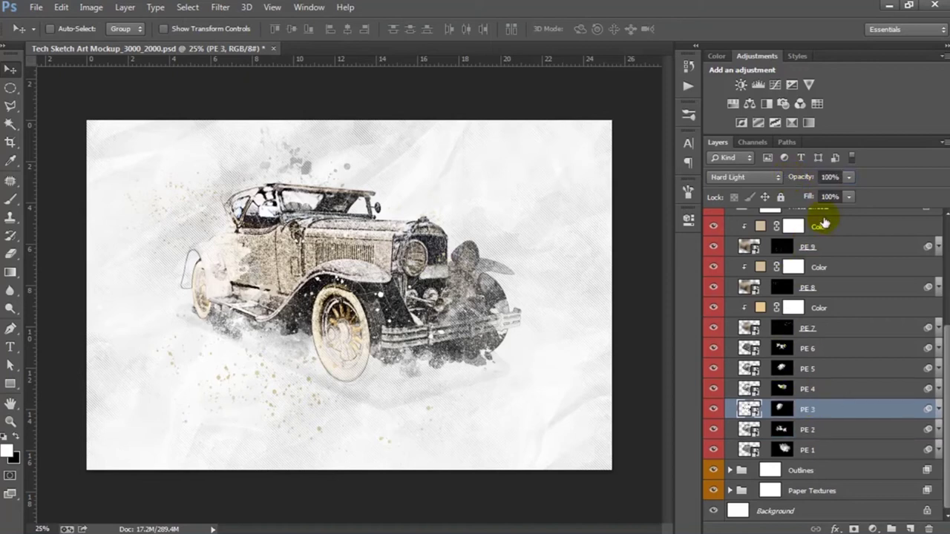
drag(796, 181, 784, 179)
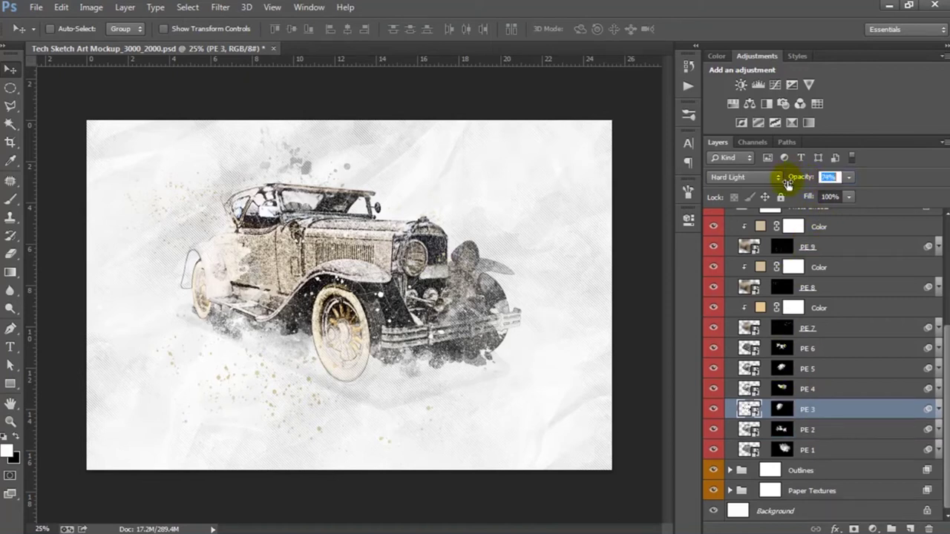
click(810, 430)
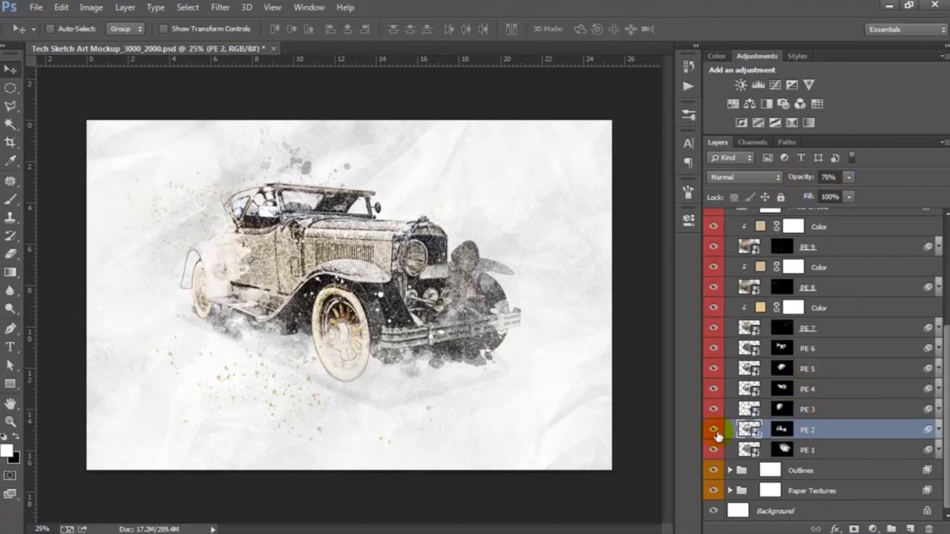
click(715, 430)
click(713, 451)
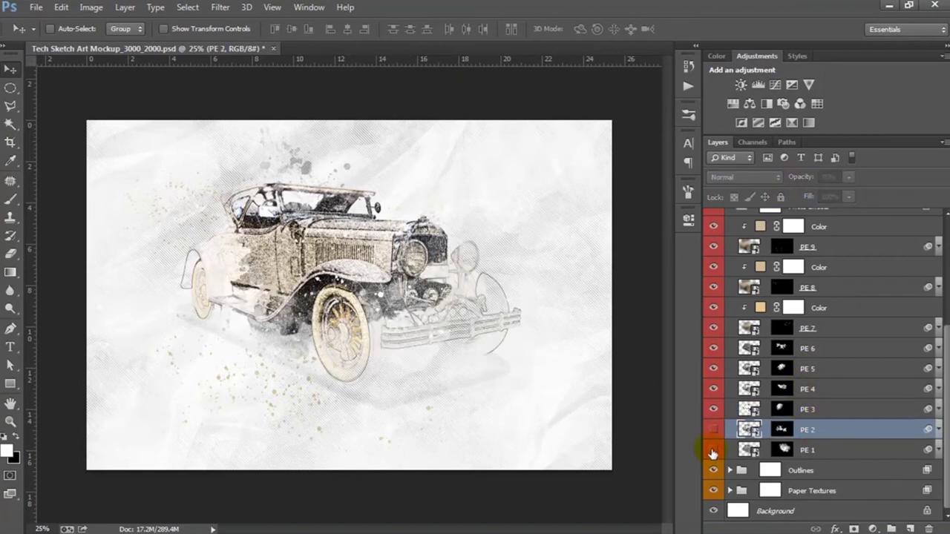
click(713, 452)
click(714, 429)
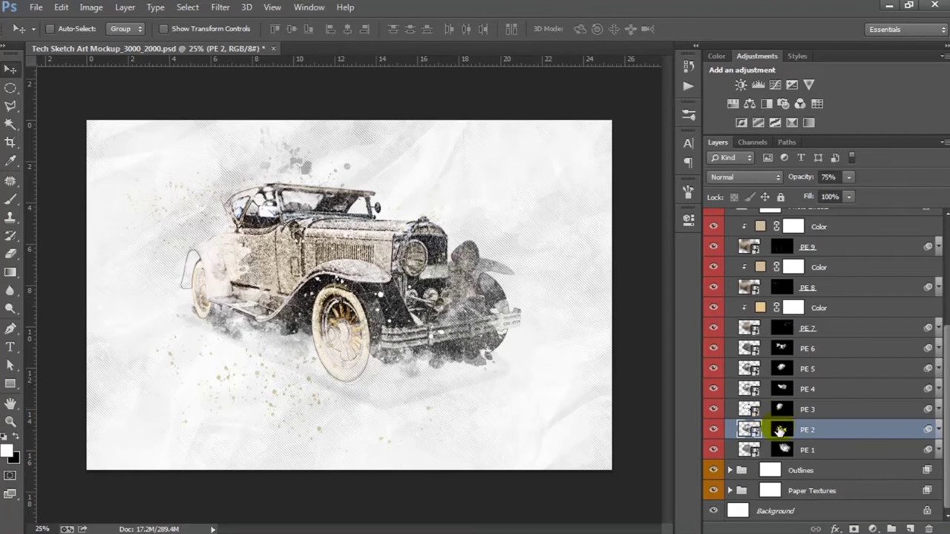
Shift the PE 2 mask's front detail and lower PE 1's opacity to about 66%
click(779, 430)
mouse_move(446, 339)
mouse_down()
mouse_move(479, 282)
mouse_move(445, 301)
mouse_move(403, 297)
mouse_move(364, 269)
mouse_move(353, 274)
mouse_move(375, 269)
mouse_up()
click(784, 450)
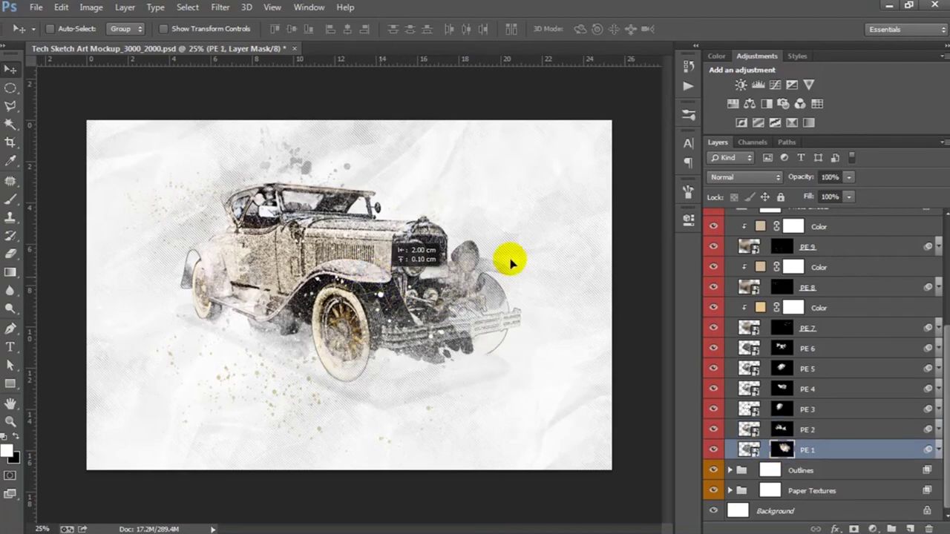
drag(797, 176, 773, 180)
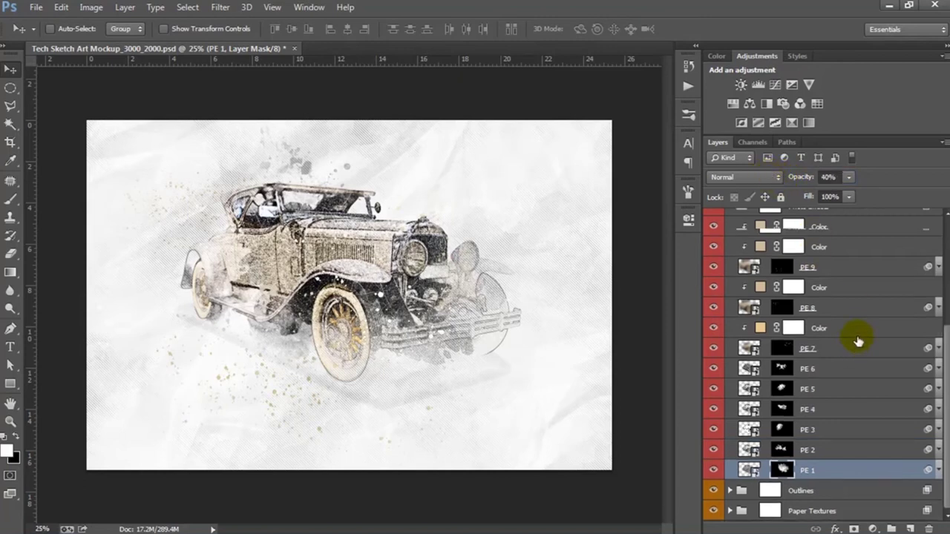
scroll(854, 334, up, 5)
click(817, 310)
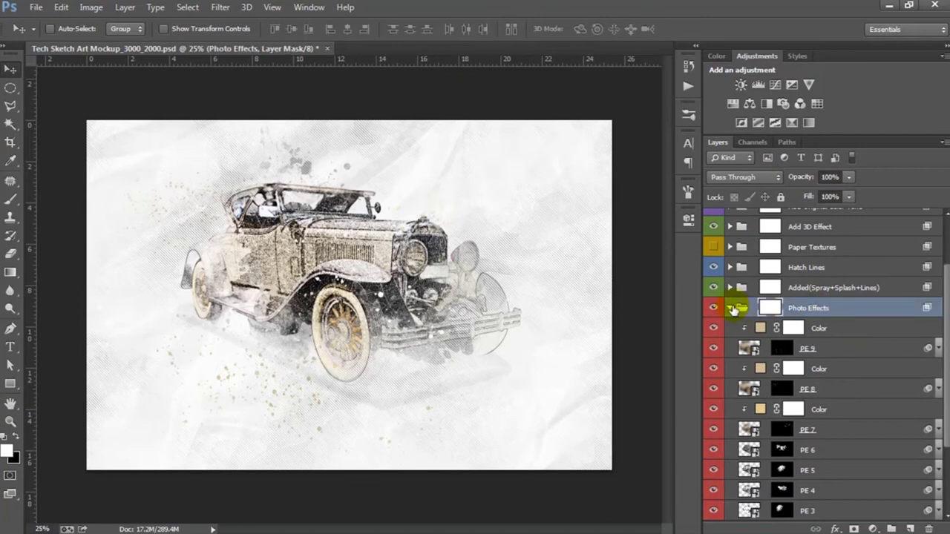
Compare Outlines 01 and Outlines 02 by toggling their visibility, leaving both shown
click(732, 308)
click(799, 402)
click(730, 401)
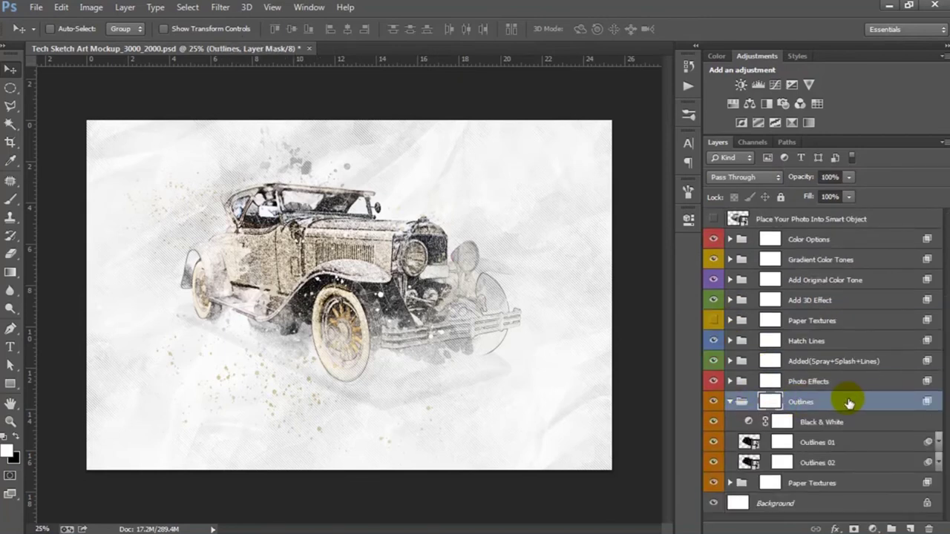
click(714, 443)
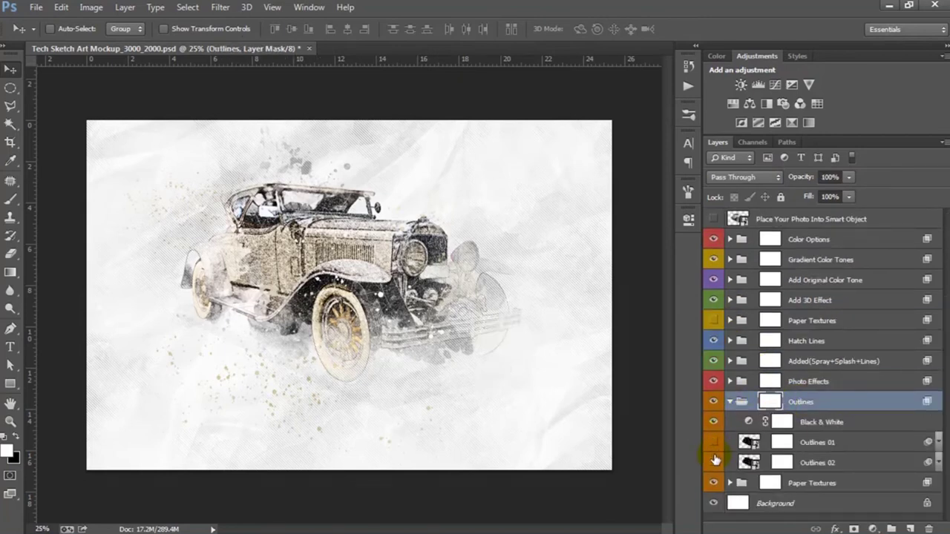
click(714, 463)
click(735, 463)
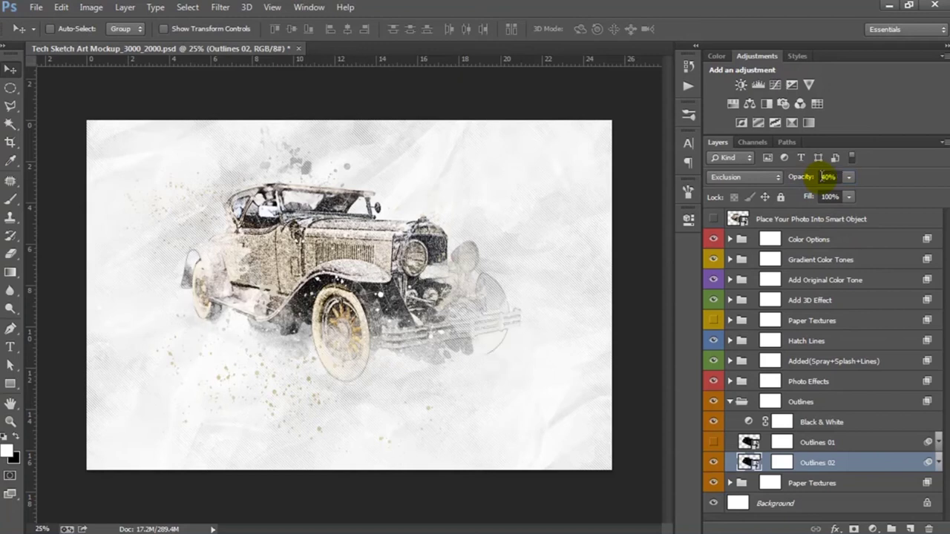
click(814, 443)
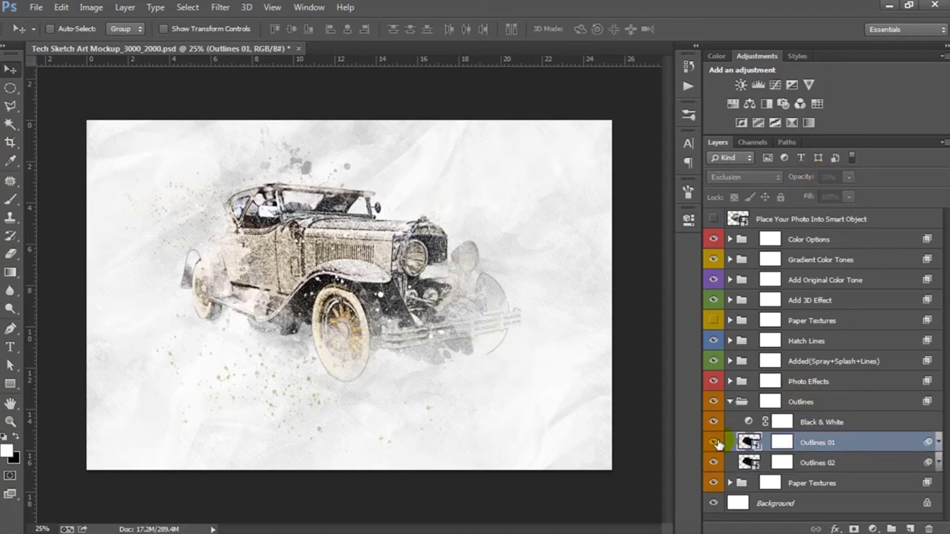
click(715, 443)
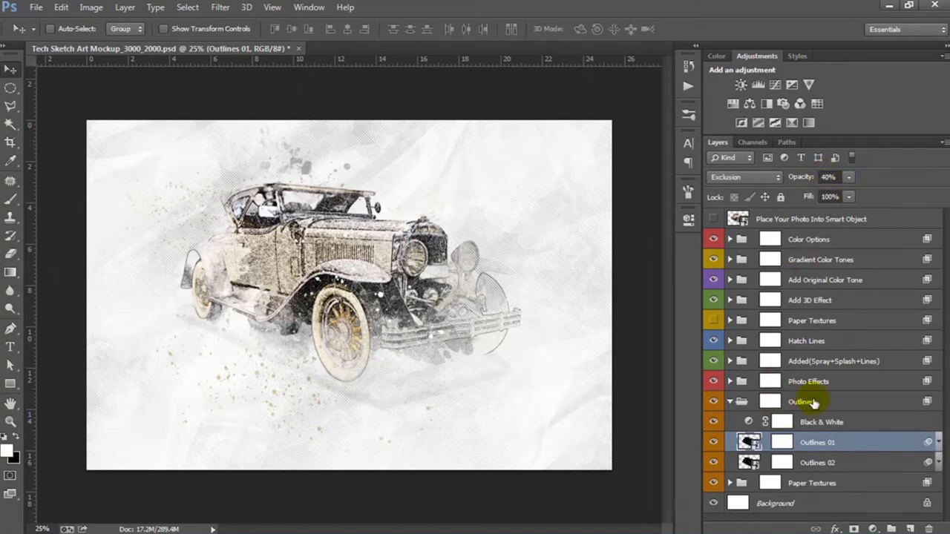
click(738, 402)
In the Added(Spray+Splash+Lines) group, move the Random Lines 3 strokes near the grille
click(729, 402)
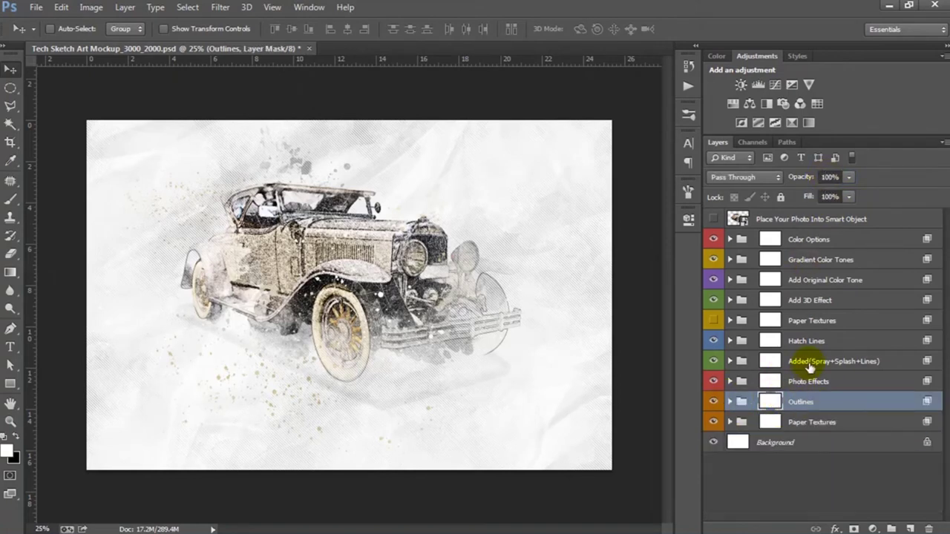
click(809, 363)
click(731, 363)
scroll(810, 367, down, 1)
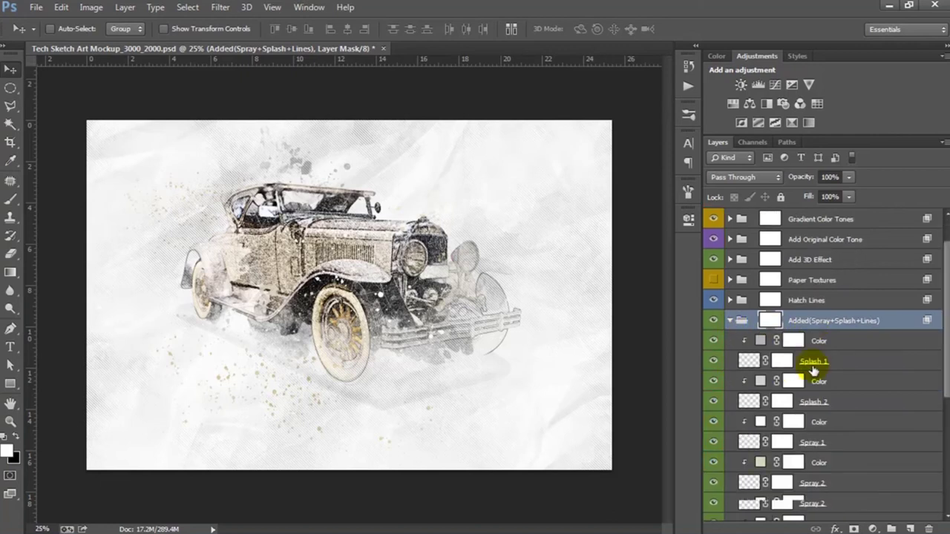
scroll(811, 369, down, 2)
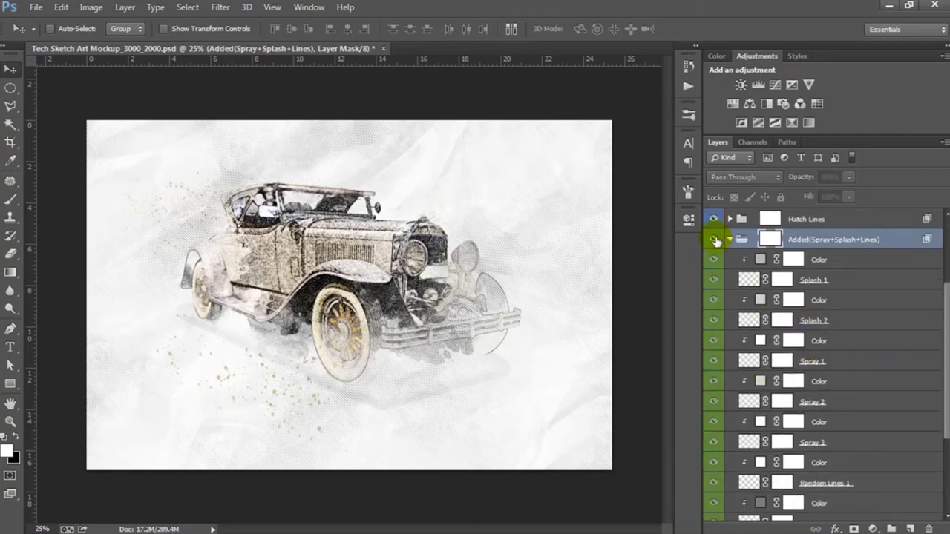
scroll(856, 318, down, 2)
scroll(855, 318, down, 2)
scroll(854, 371, down, 2)
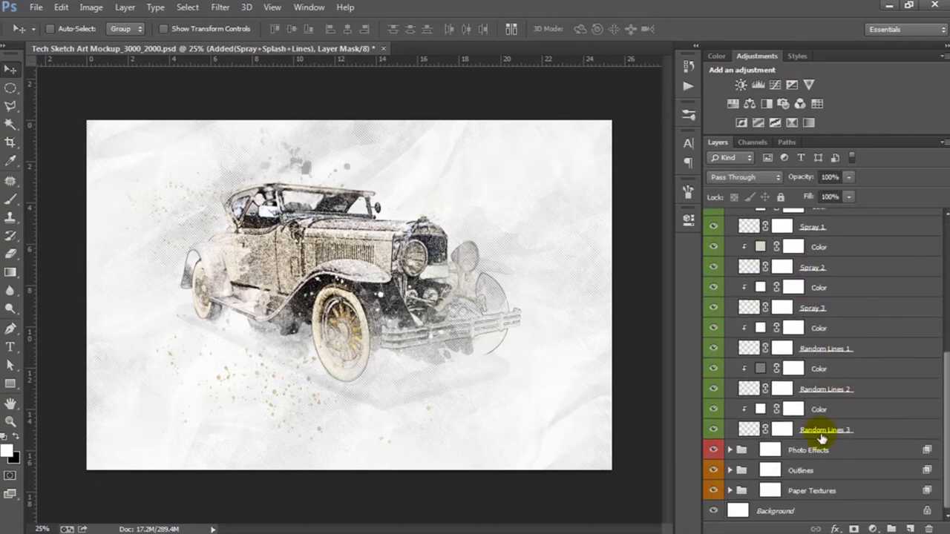
click(824, 430)
click(714, 431)
click(714, 430)
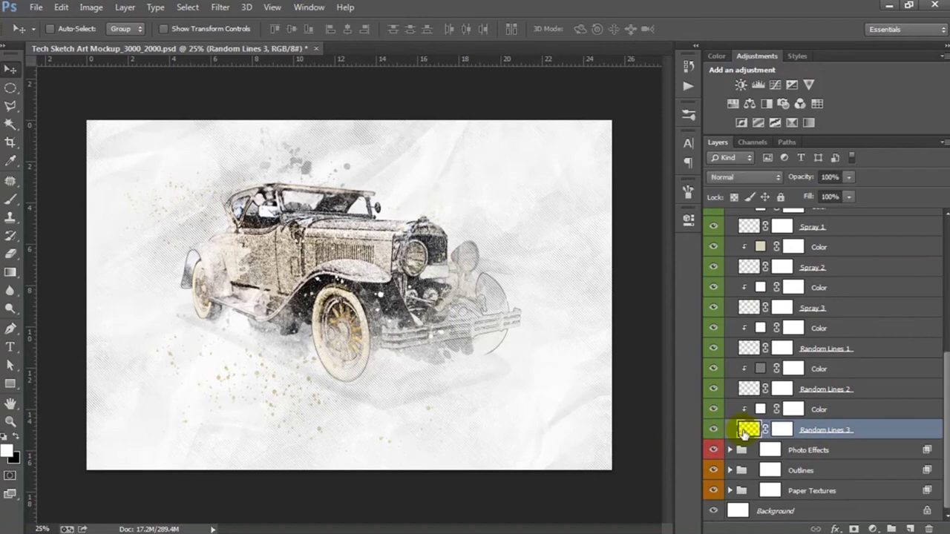
drag(438, 291, 435, 303)
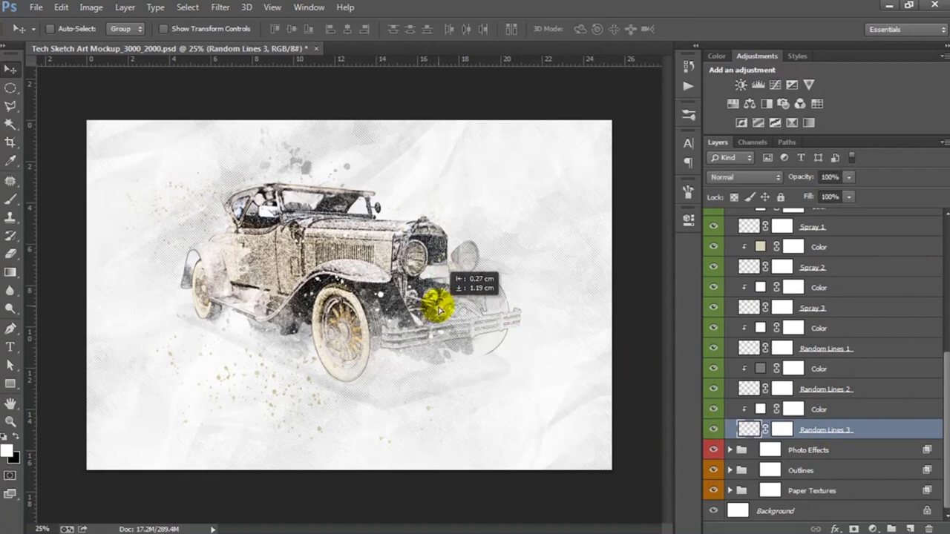
Recolour the Random Lines 3 fill with a warm beige sampled from the car's wheel
double_click(762, 409)
drag(338, 319, 355, 306)
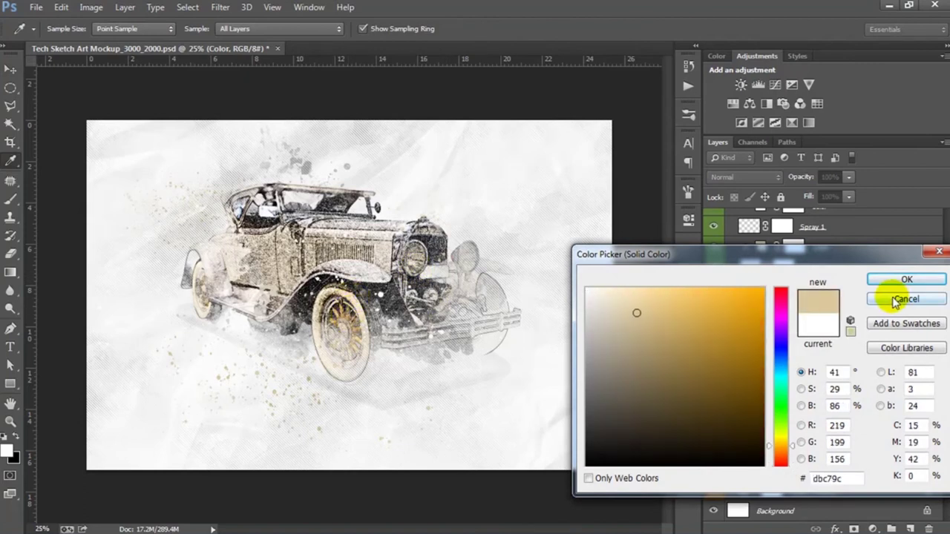
click(907, 280)
Move Random Lines 2 and enlarge it to about 140%
click(822, 389)
mouse_move(424, 310)
mouse_down()
mouse_move(427, 332)
mouse_move(458, 321)
mouse_up()
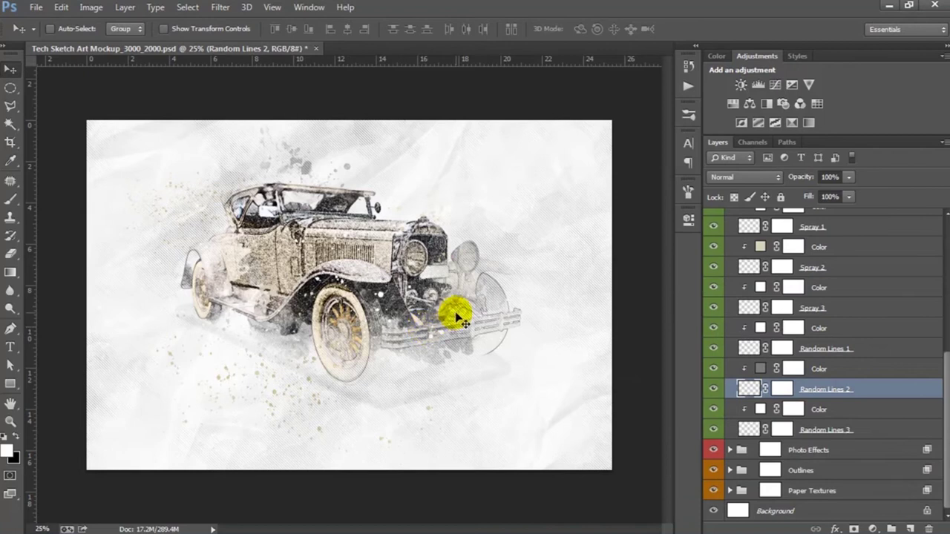
key(ctrl+t)
drag(500, 206, 536, 175)
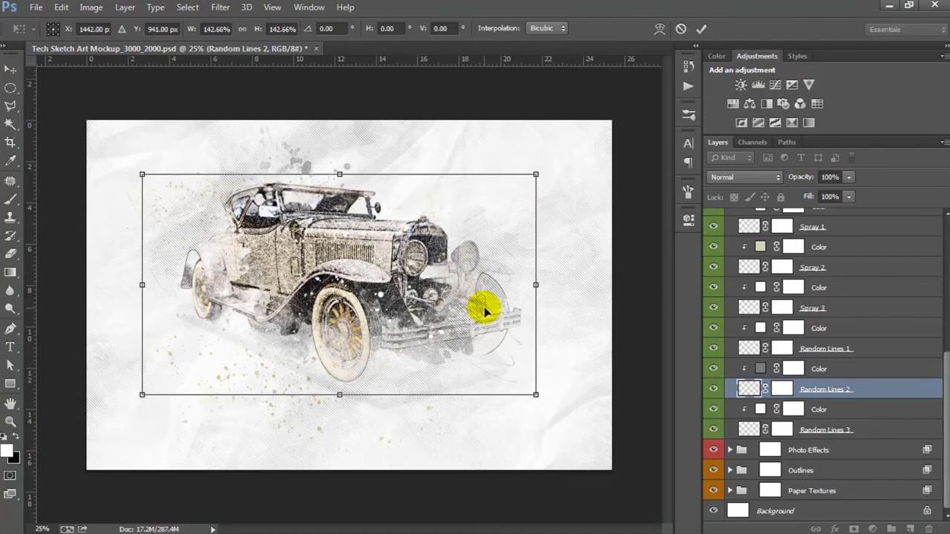
key(Return)
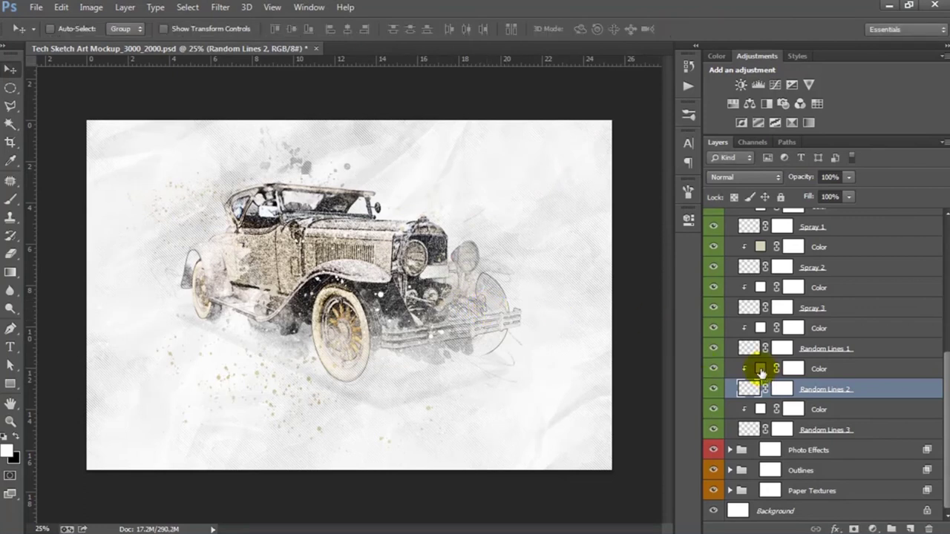
Change the Random Lines 2 Color fill to a light mid grey
double_click(761, 369)
click(589, 292)
click(368, 239)
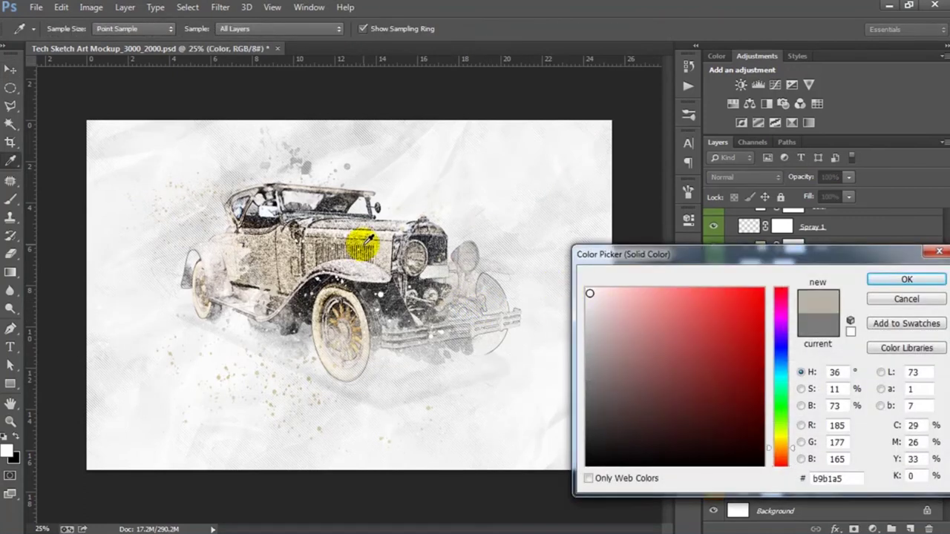
click(419, 270)
drag(609, 349, 587, 373)
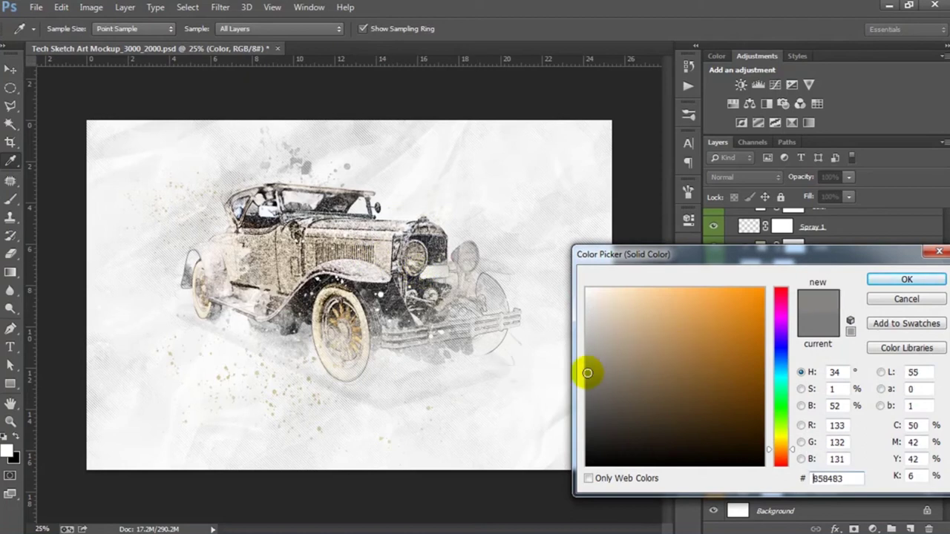
click(586, 358)
click(870, 279)
Shift Random Lines 1 left over the car and shrink it to about 92%
key(v)
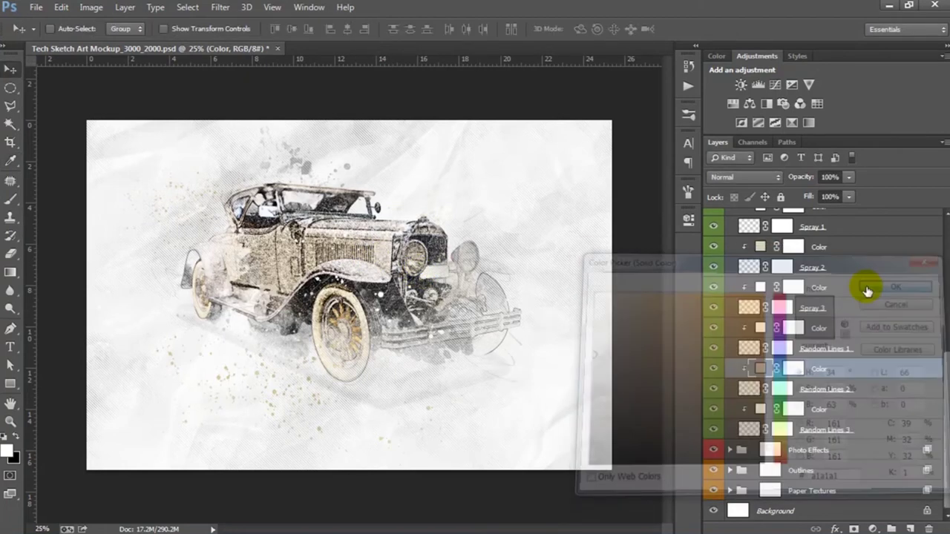
click(757, 347)
drag(353, 309, 378, 299)
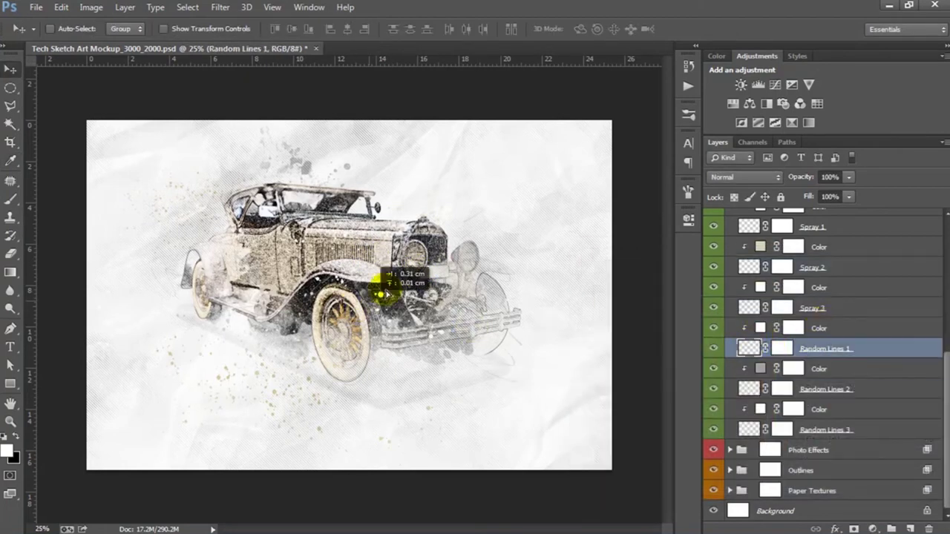
key(ctrl+t)
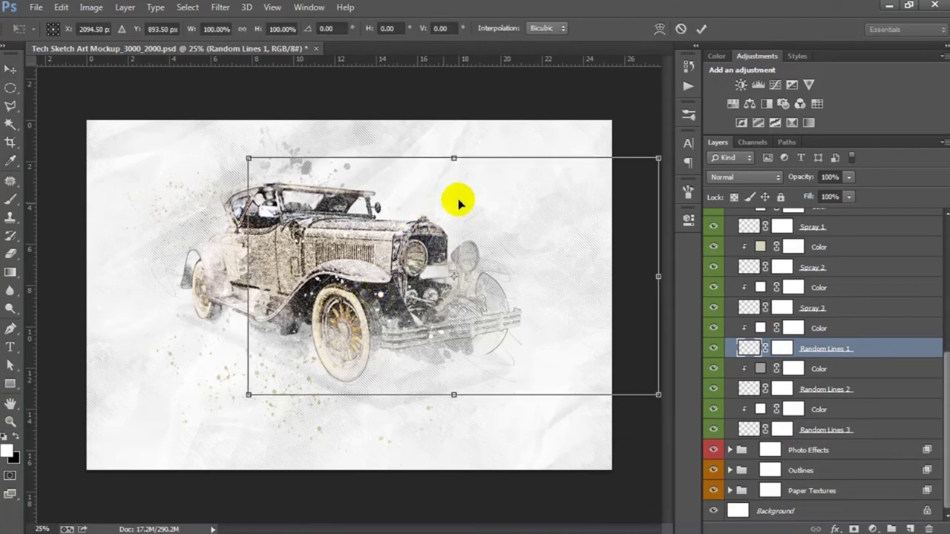
drag(517, 233, 437, 238)
drag(566, 175, 526, 197)
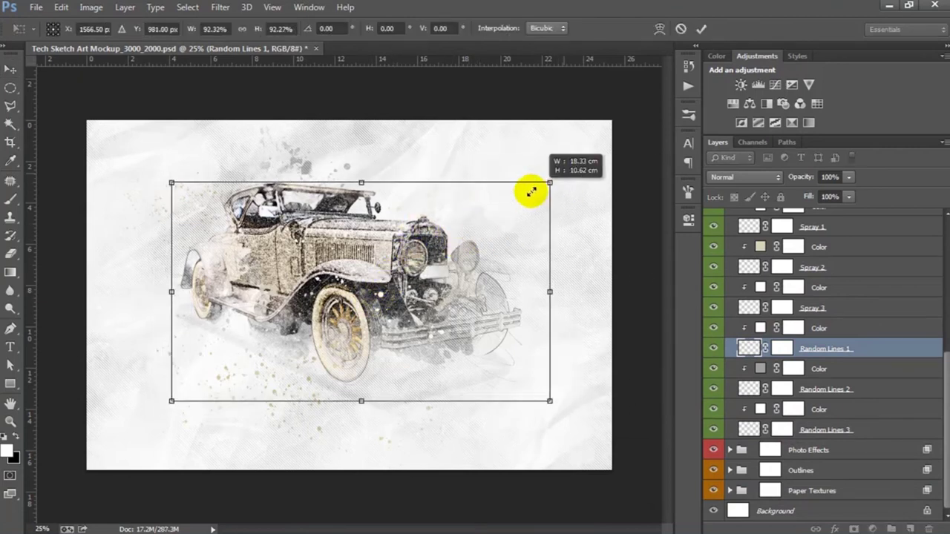
key(Return)
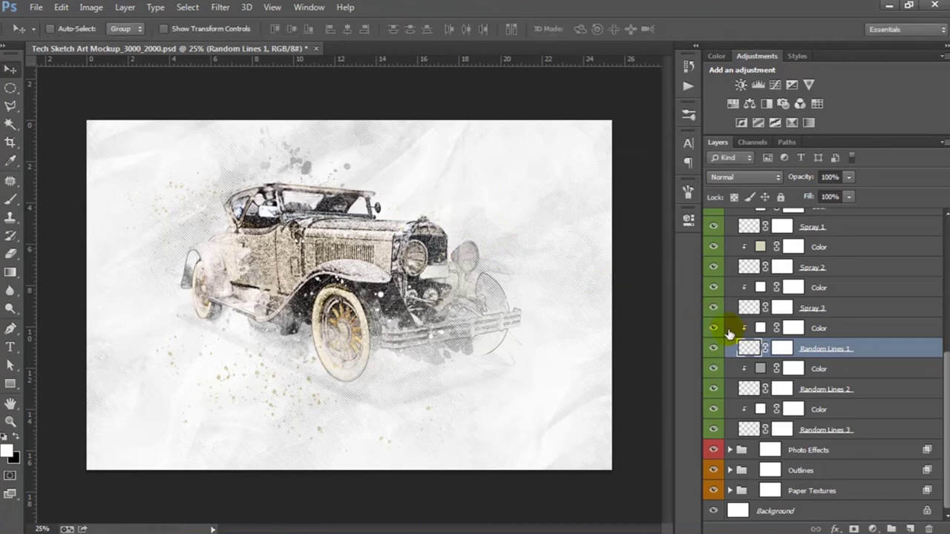
Move the Spray 3 spray to the car's front
click(812, 309)
drag(490, 286, 463, 266)
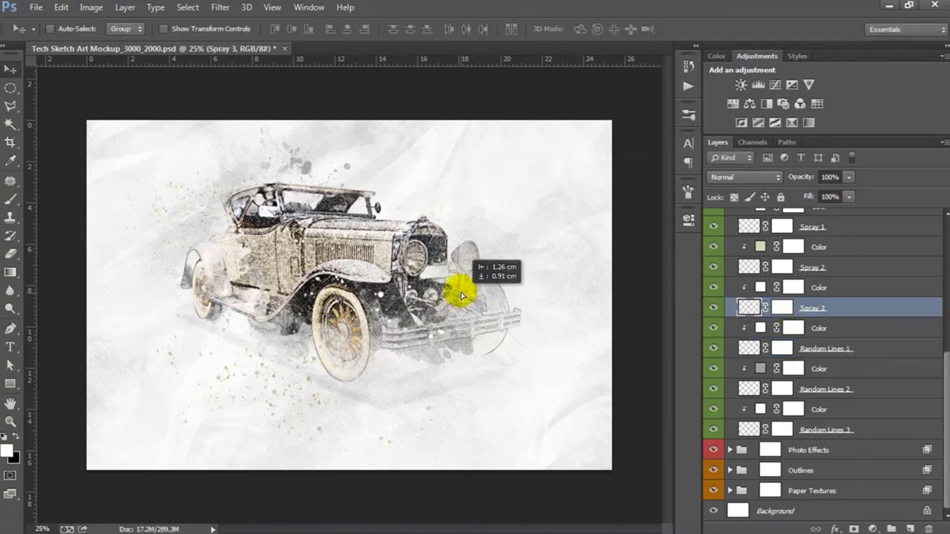
scroll(792, 285, up, 2)
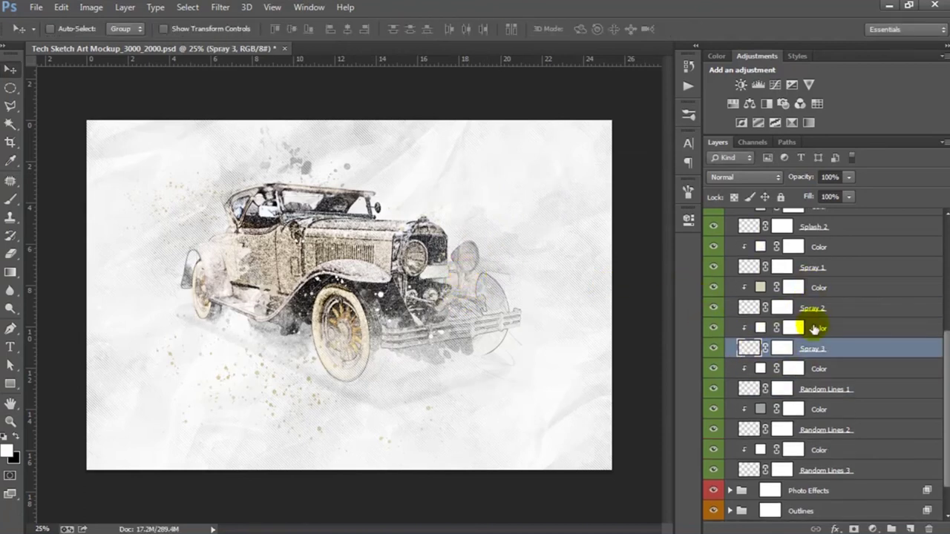
Shrink Spray 2 to about 83% and place it up and right over the car
click(812, 309)
mouse_move(424, 276)
mouse_down()
mouse_move(386, 294)
mouse_move(362, 321)
mouse_up()
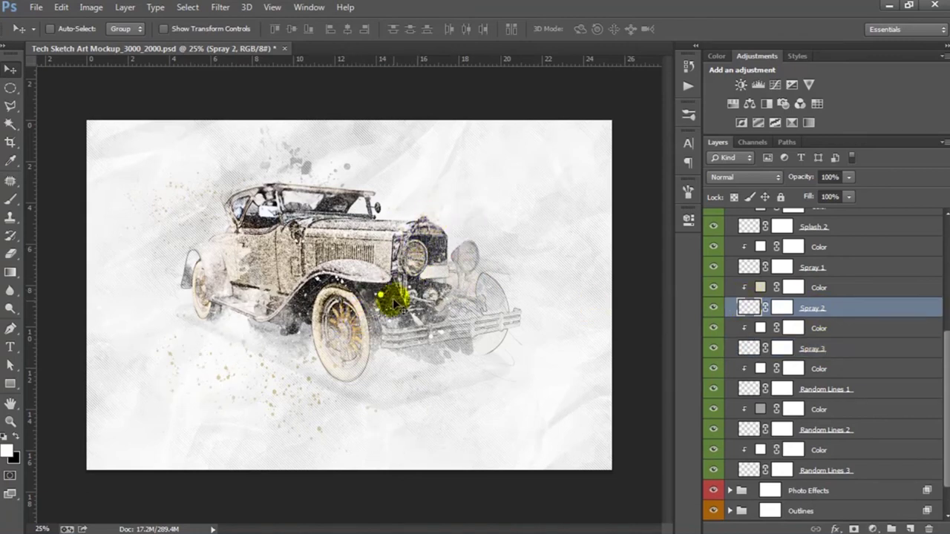
key(ctrl+t)
drag(451, 260, 424, 281)
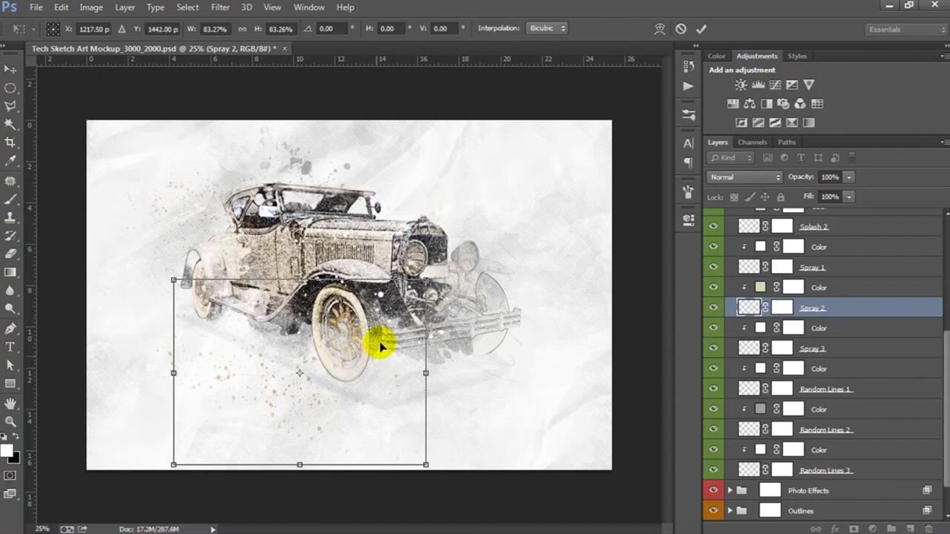
drag(378, 339, 424, 257)
key(Return)
Shrink Spray 1 to about 82% and set it beside the car's front end
scroll(798, 306, up, 1)
scroll(812, 303, up, 1)
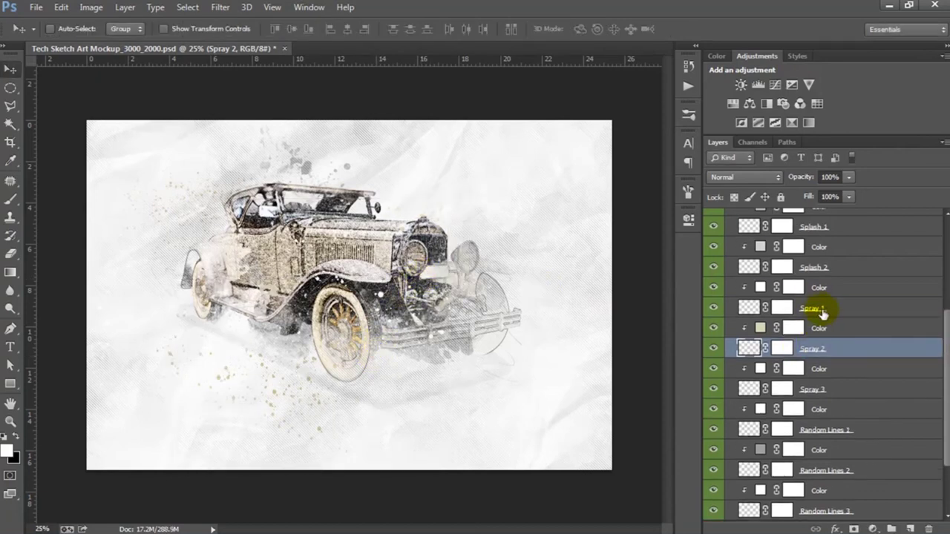
click(746, 306)
drag(449, 295, 452, 256)
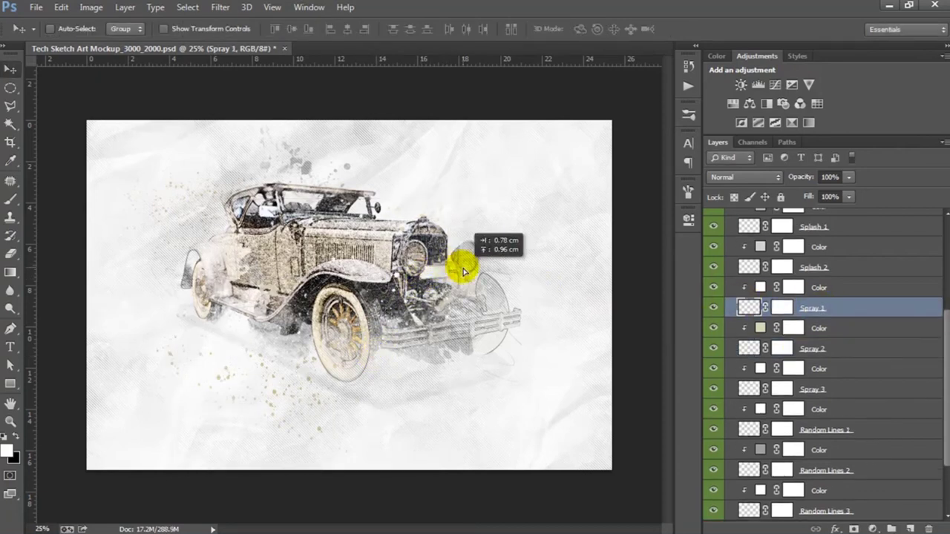
key(ctrl+t)
drag(470, 157, 430, 180)
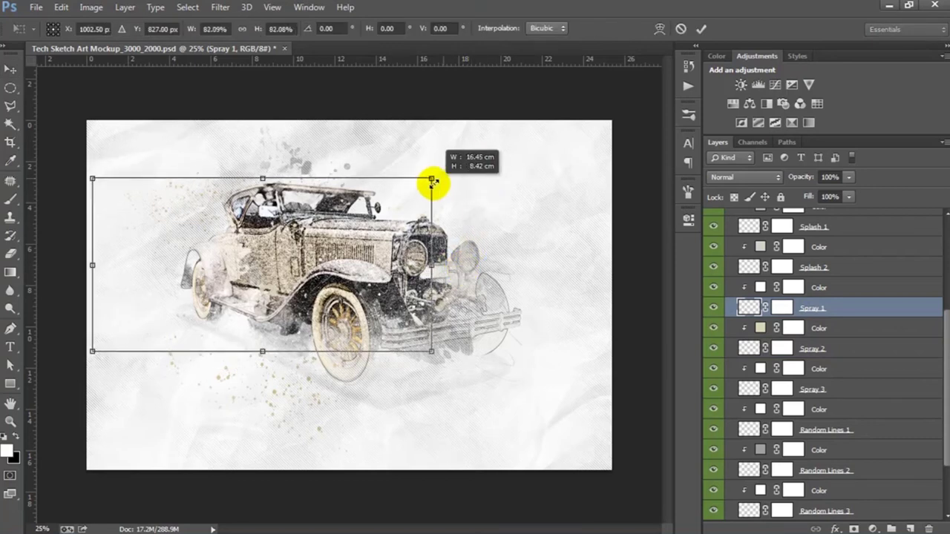
drag(395, 215, 455, 233)
key(Return)
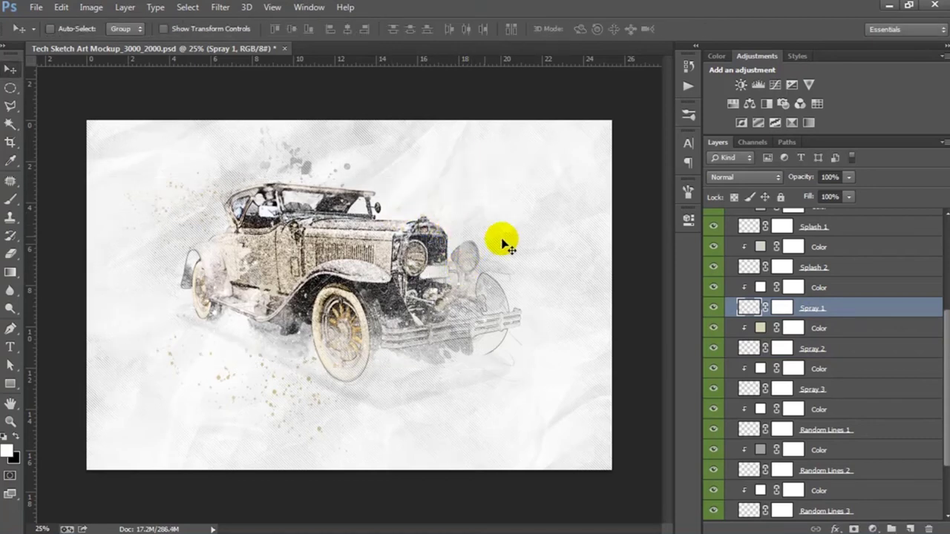
scroll(806, 297, up, 1)
Move the Splash 2 splatter and rotate it
click(813, 290)
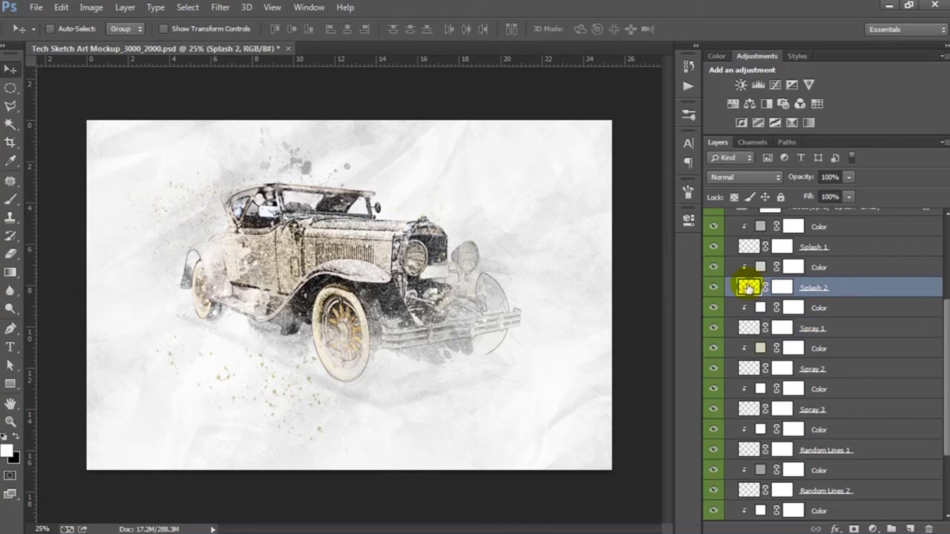
mouse_move(435, 254)
mouse_down()
mouse_move(388, 256)
mouse_move(459, 215)
mouse_move(502, 218)
mouse_up()
key(ctrl+t)
mouse_move(552, 195)
mouse_down()
mouse_move(429, 297)
mouse_move(462, 233)
mouse_up()
key(Return)
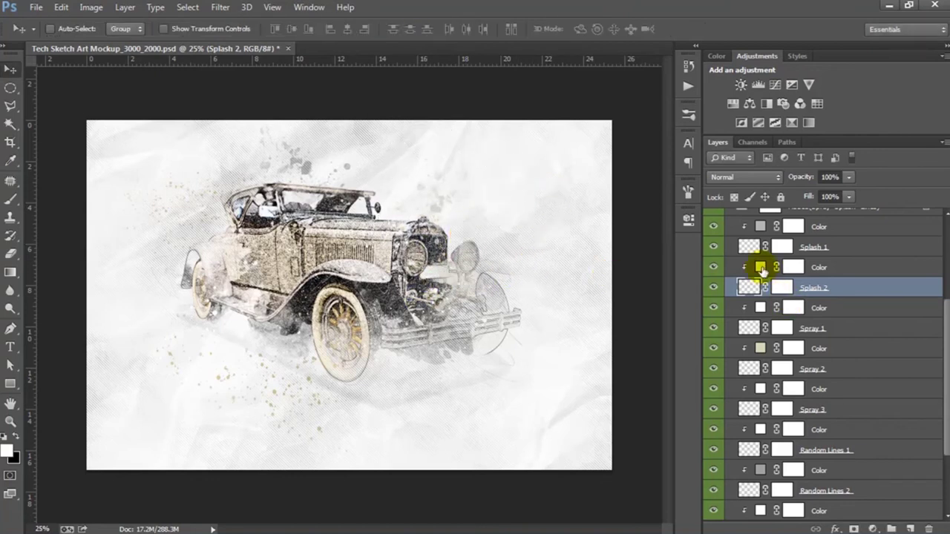
Set the Splash 2 Color fill to light beige f1d19b
double_click(792, 306)
click(347, 306)
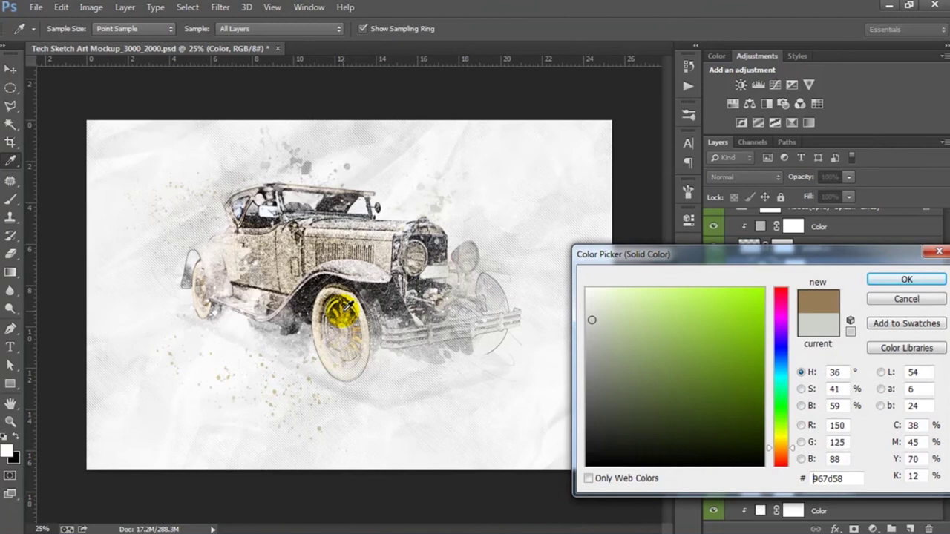
click(349, 304)
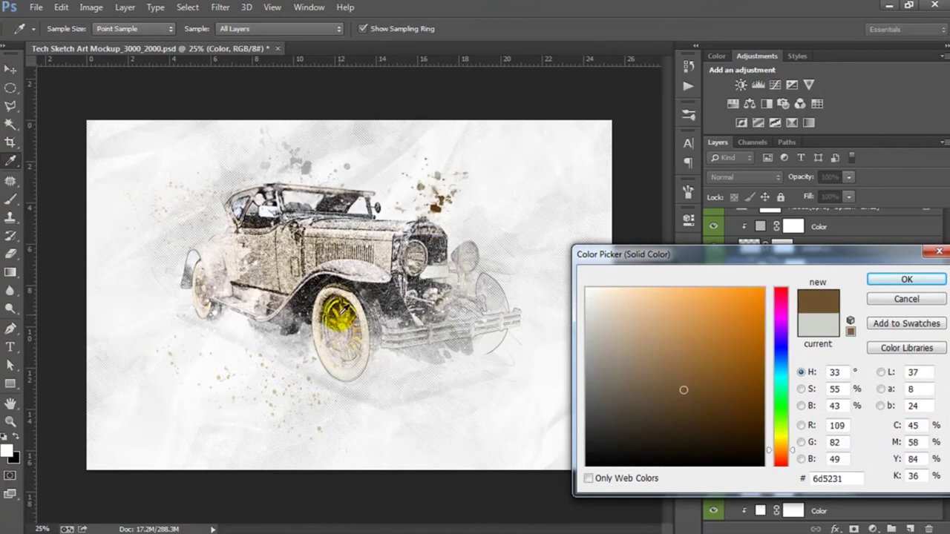
click(342, 311)
drag(640, 307, 648, 297)
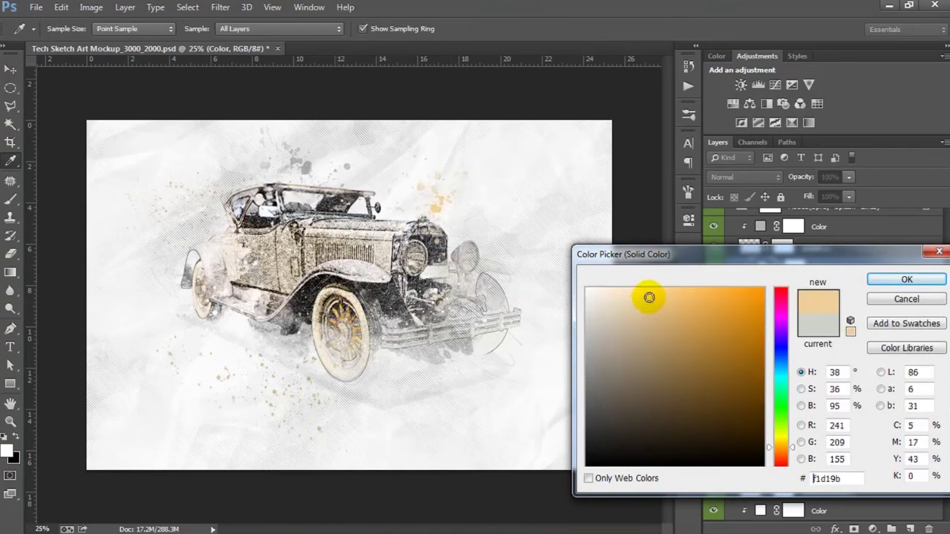
Enlarge Splash 2 to about 119%, rotate it about 38° and place it over the car's front
drag(485, 265, 501, 273)
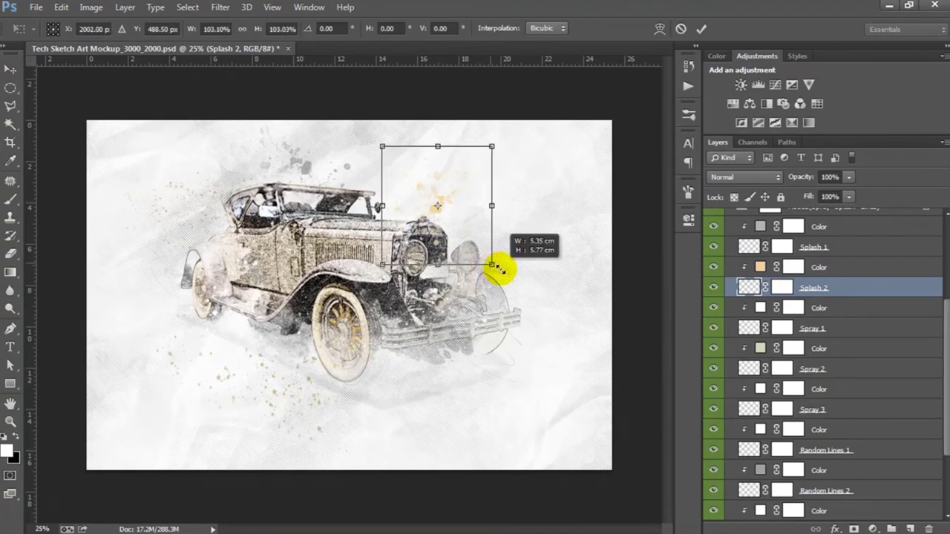
drag(543, 246, 510, 319)
drag(462, 212, 477, 245)
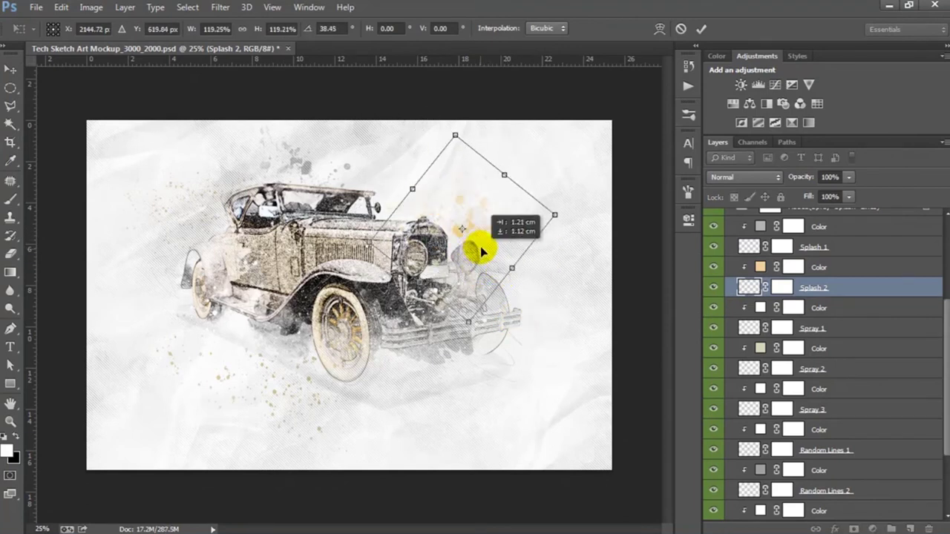
key(Return)
scroll(863, 329, up, 2)
scroll(838, 329, up, 1)
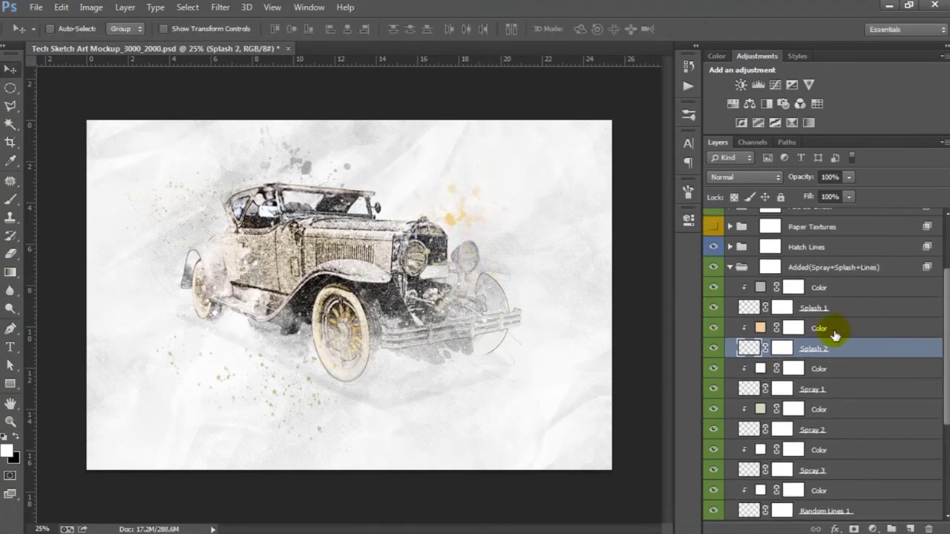
click(830, 329)
Move Splash 1 left toward the car's rear and recolour it bluish grey 91919d
click(747, 308)
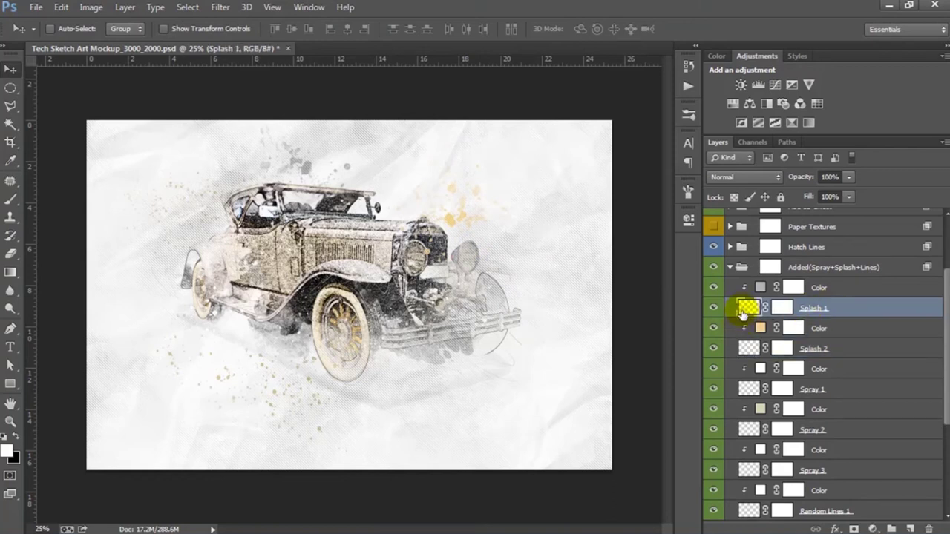
drag(356, 186, 231, 205)
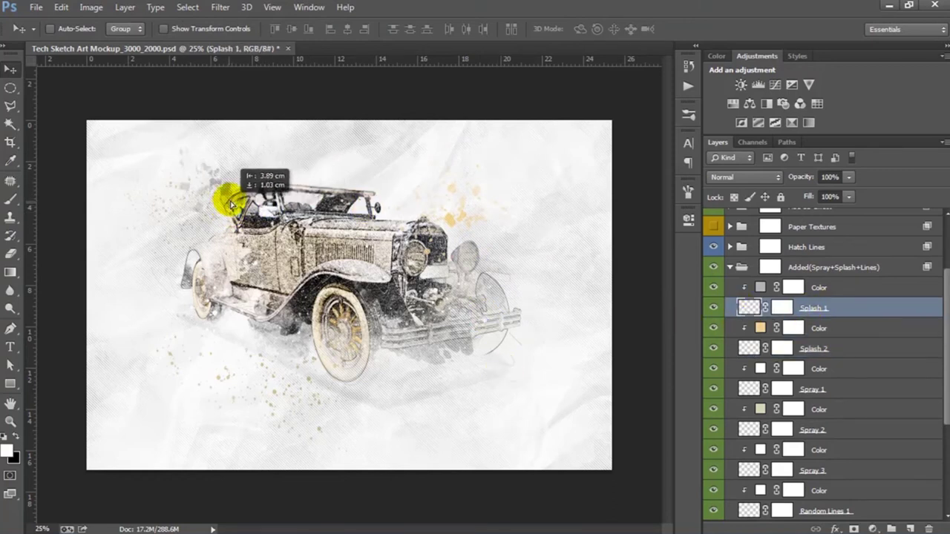
double_click(761, 287)
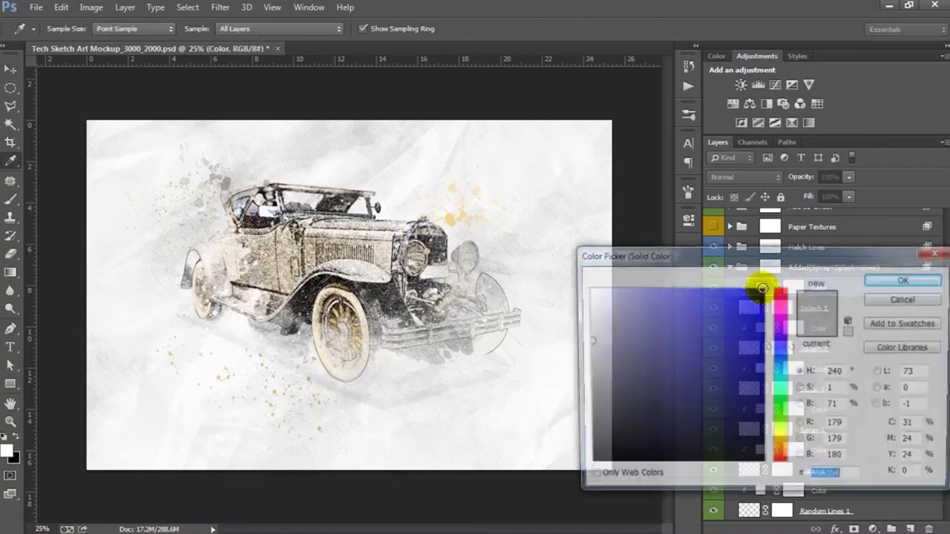
click(324, 202)
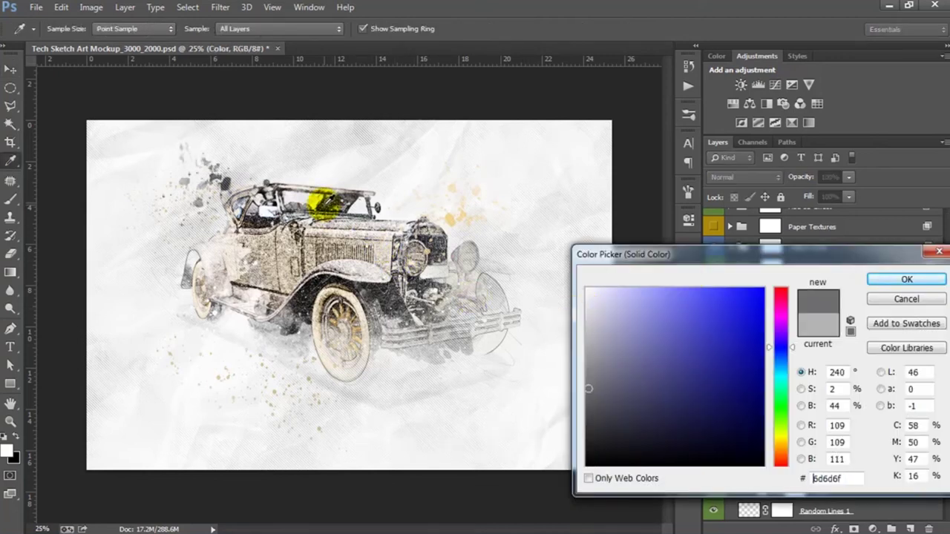
click(600, 357)
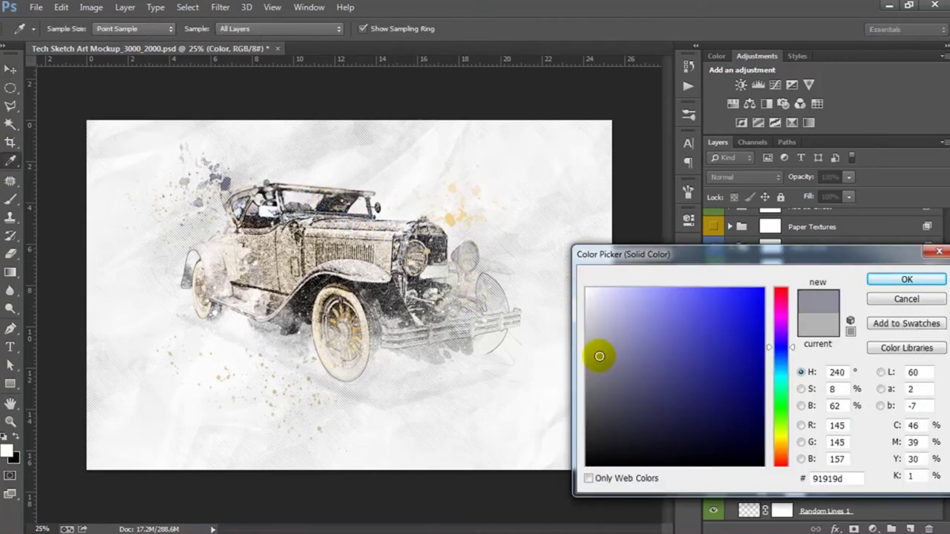
click(906, 279)
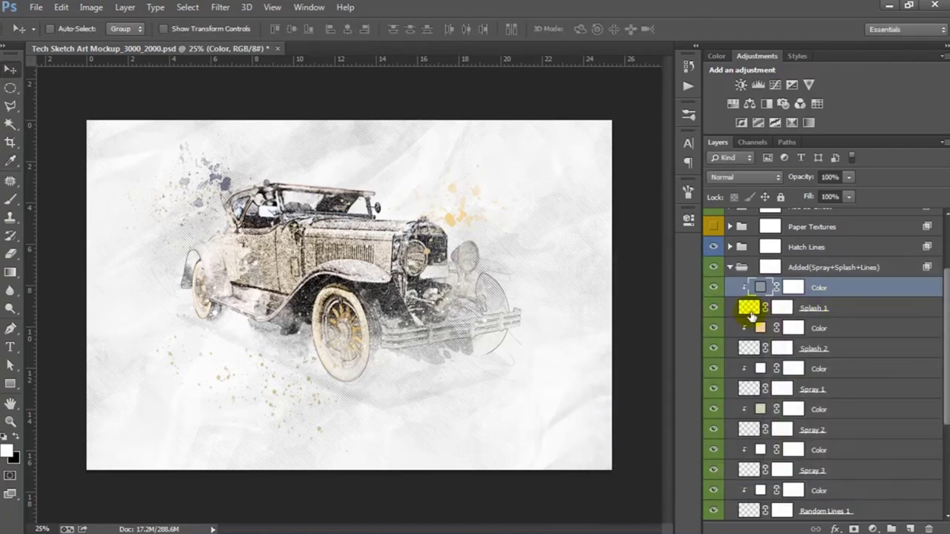
Scale the Splash 1 splatter down to about 90%
click(752, 312)
key(ctrl+t)
mouse_move(289, 248)
mouse_down()
mouse_move(275, 236)
mouse_move(262, 245)
mouse_up()
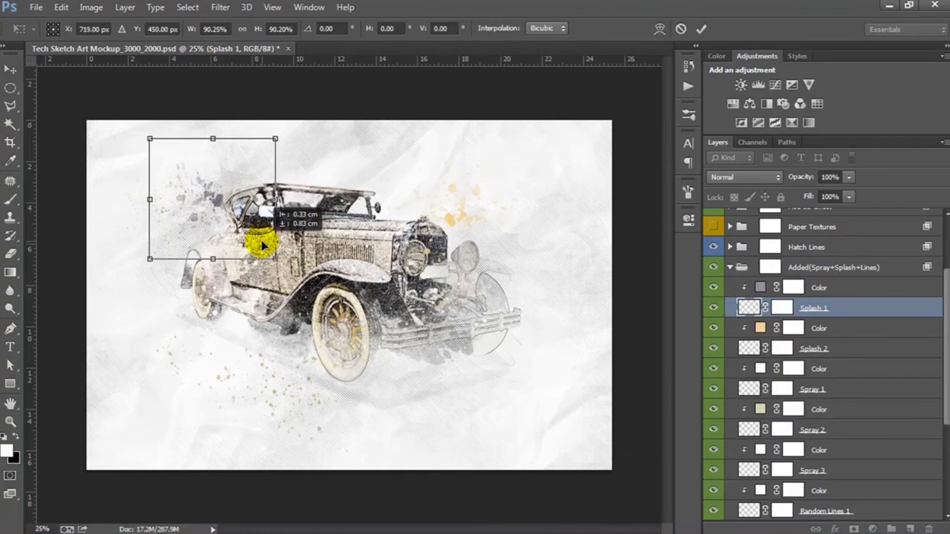
key(Return)
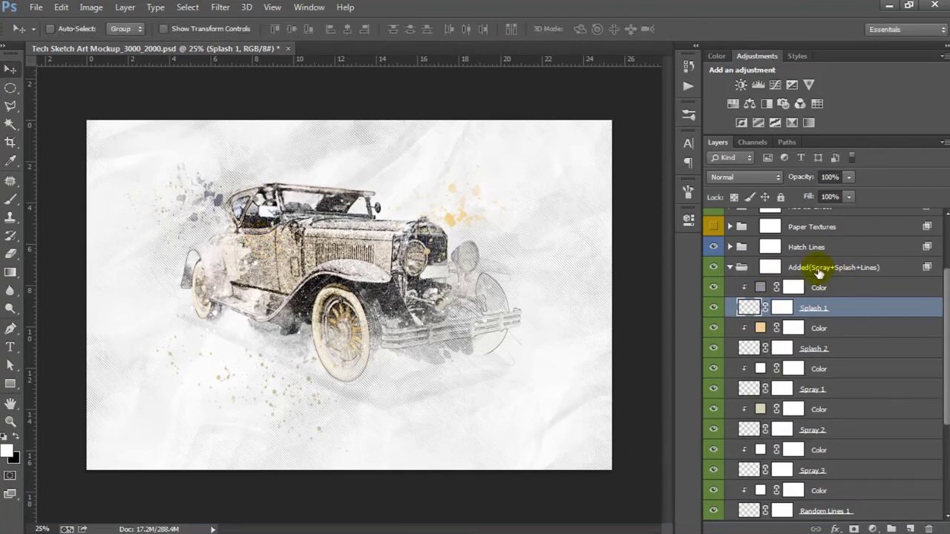
Toggle the Added group and Hatch Lines layer to compare, entering 45 for the Hatch Lines layer
click(819, 269)
click(730, 268)
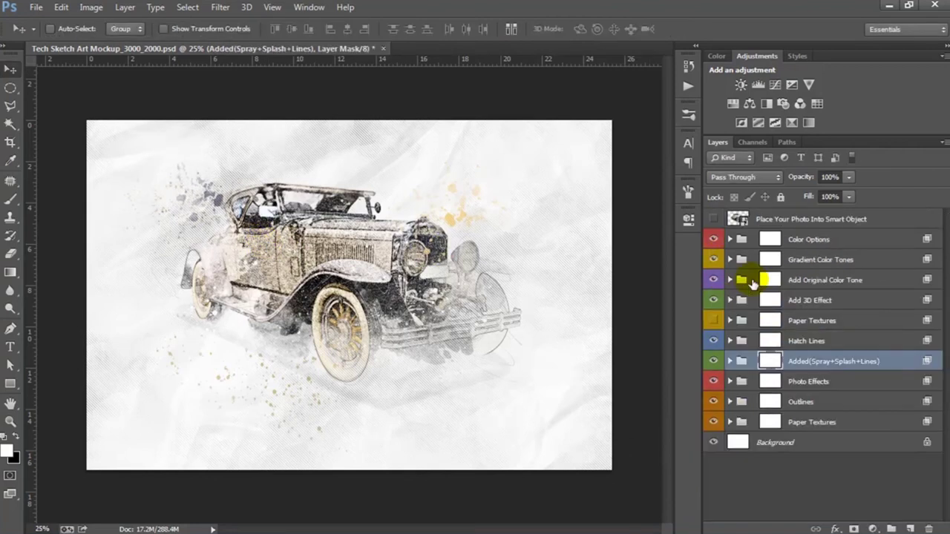
click(714, 362)
click(713, 361)
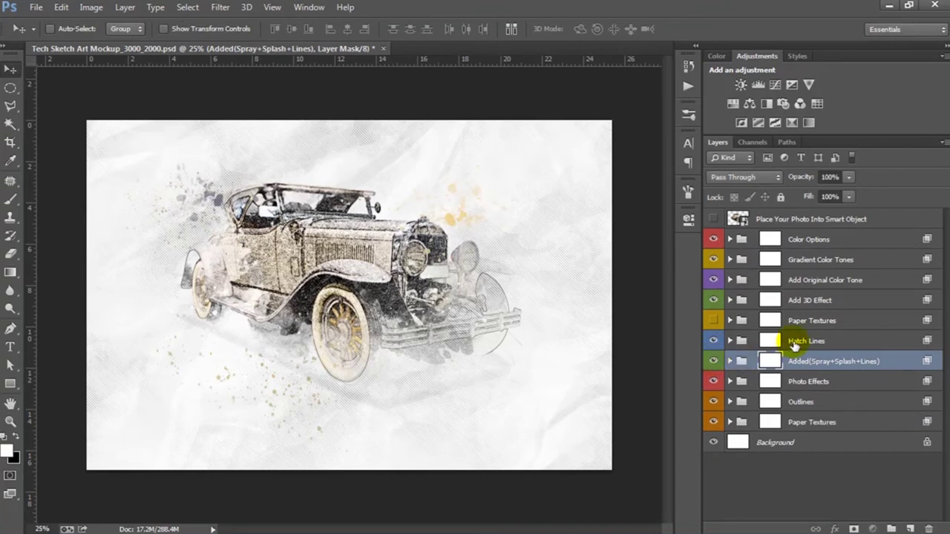
click(794, 343)
click(730, 340)
click(817, 362)
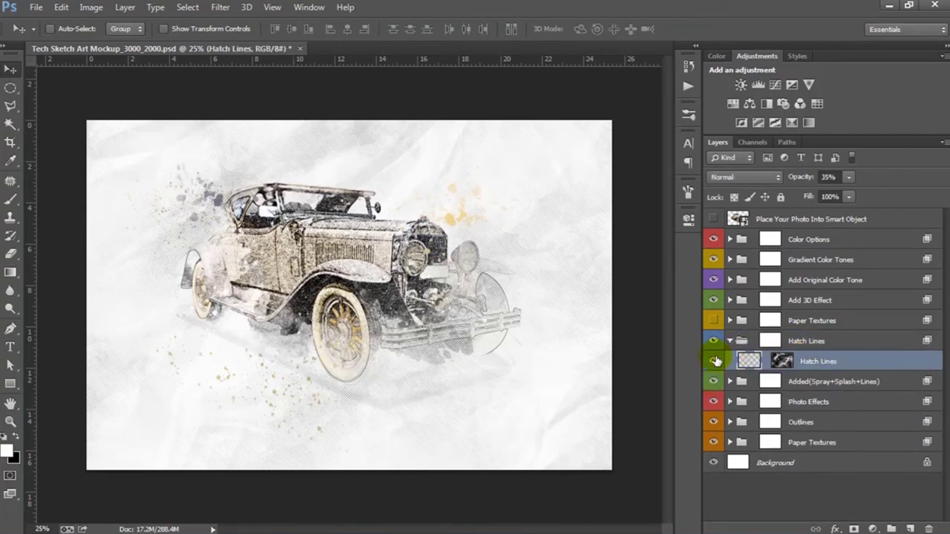
click(713, 362)
click(714, 361)
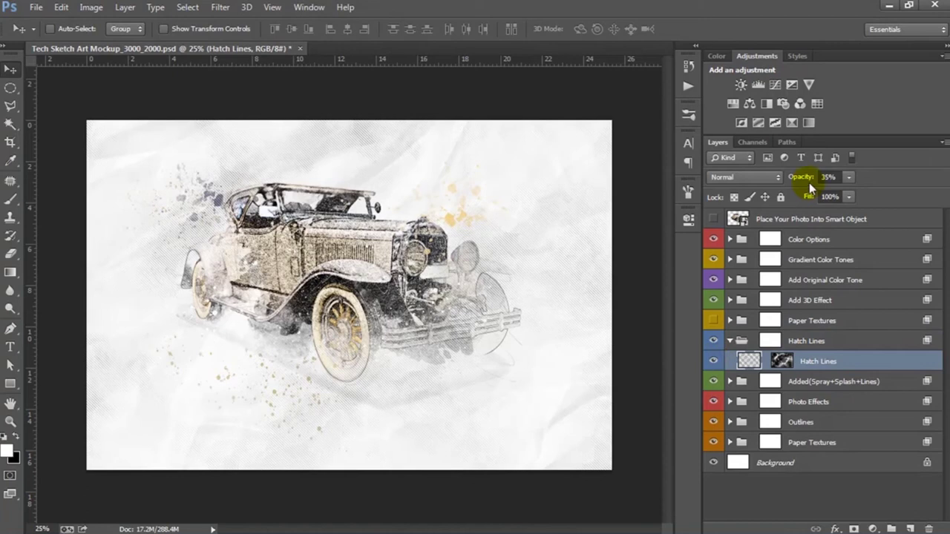
text(45)
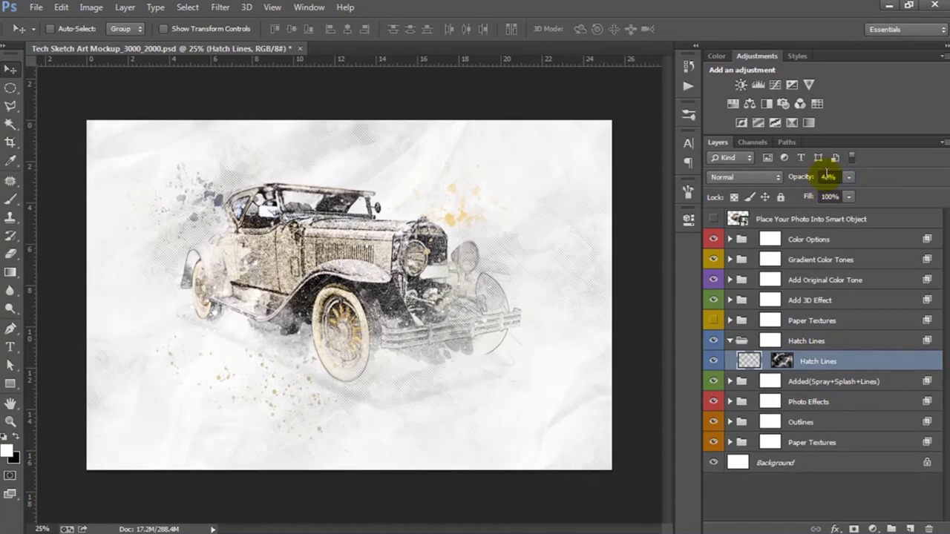
click(746, 342)
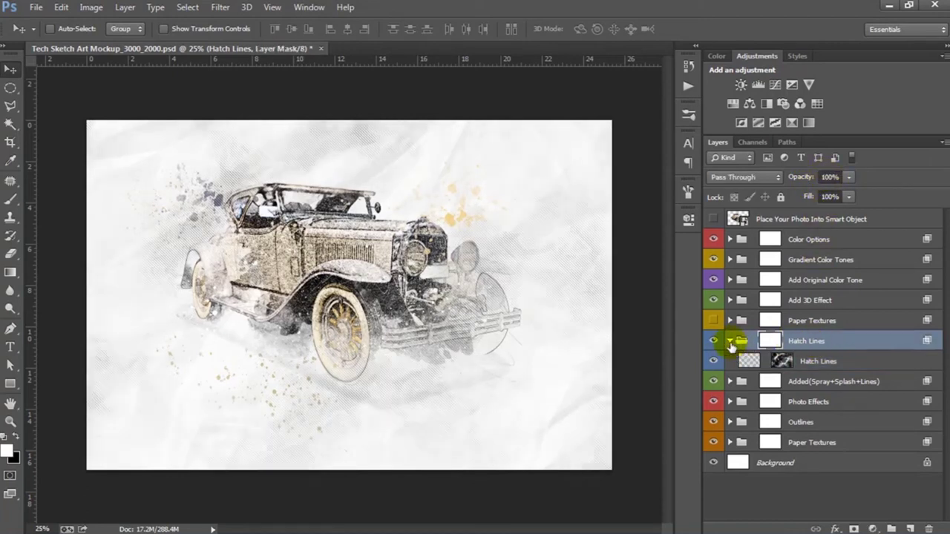
click(731, 342)
Turn on the Paper Textures group and set the Paper Texture layer to 40% opacity
click(817, 327)
click(713, 321)
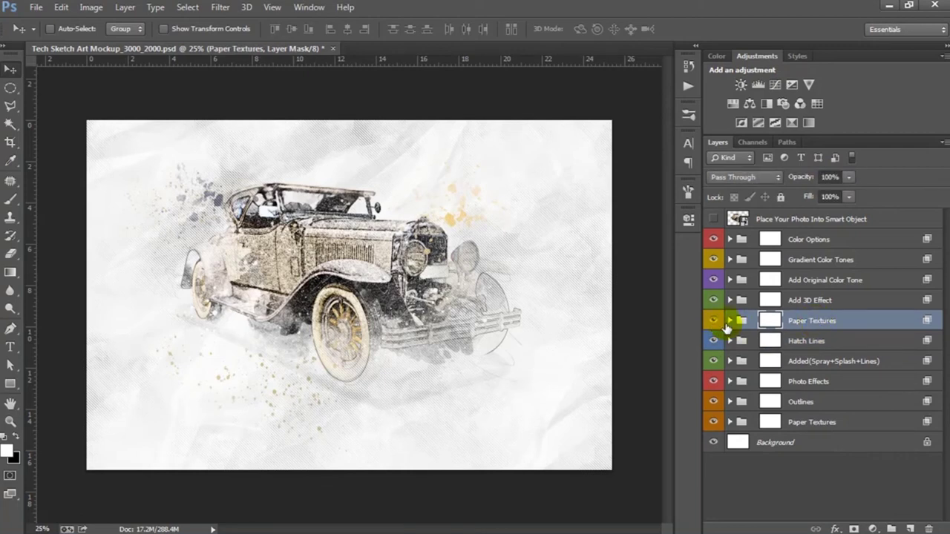
click(730, 321)
click(713, 342)
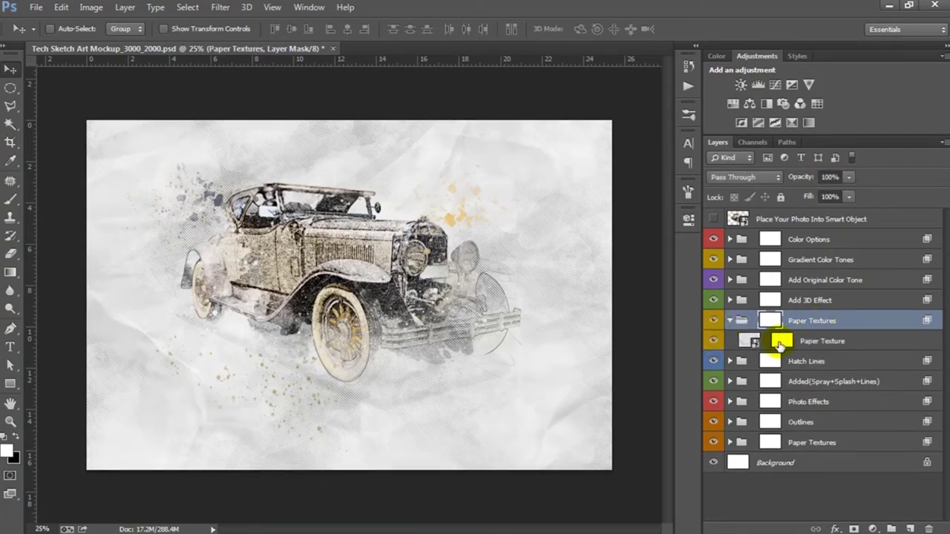
click(817, 341)
drag(805, 179, 871, 180)
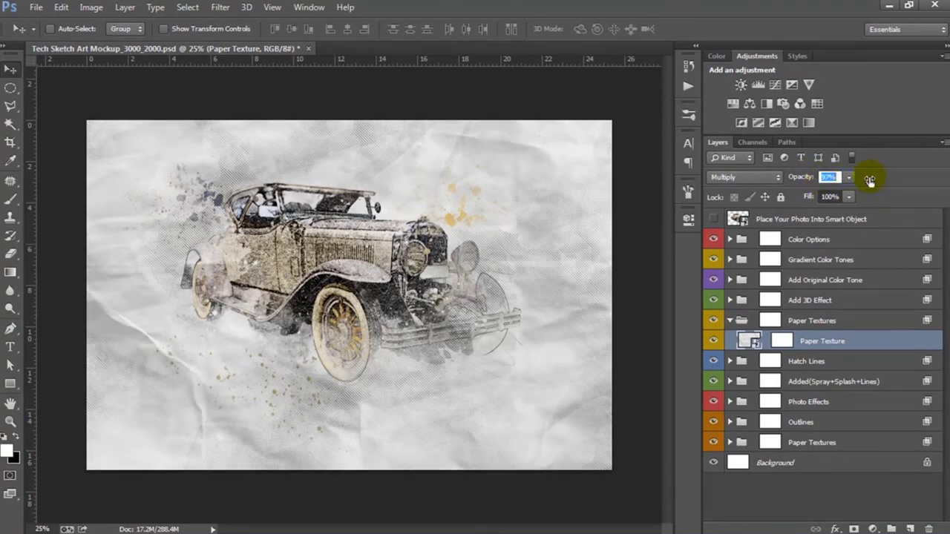
text(40)
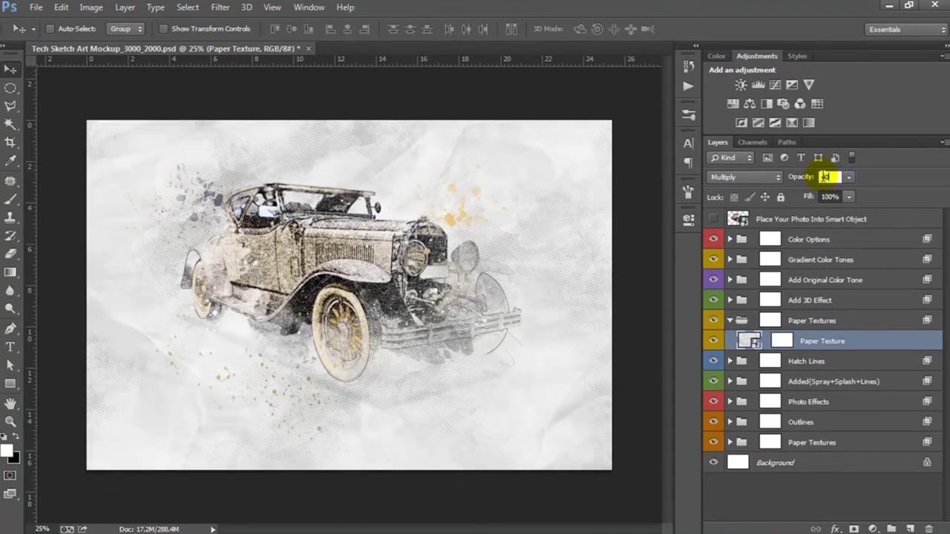
key(Return)
Target the Paper Texture layer mask with a 419 px, 0% hardness brush
click(788, 338)
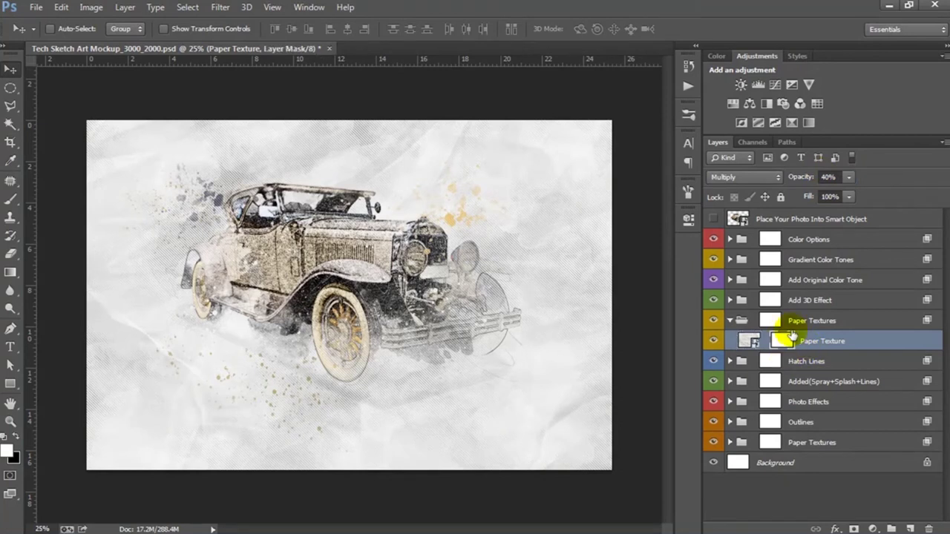
click(11, 200)
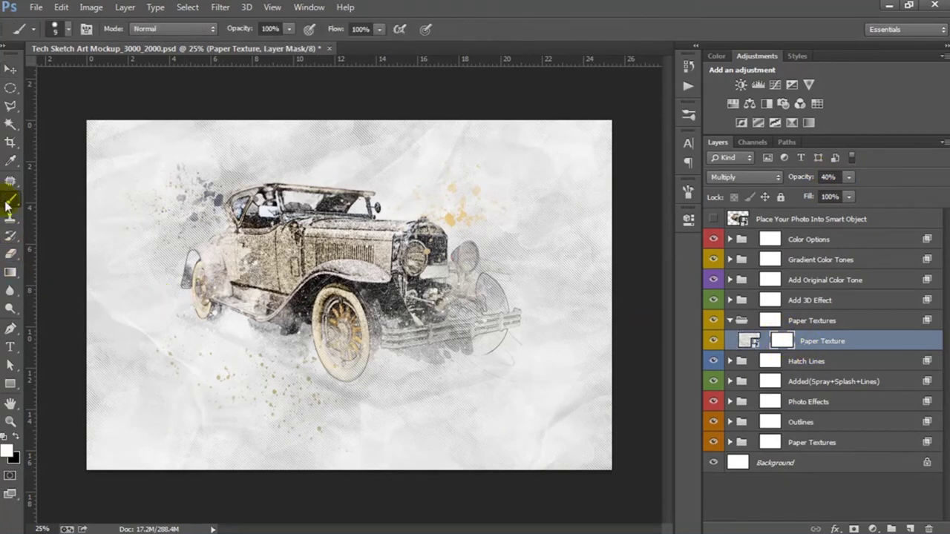
right_click(309, 281)
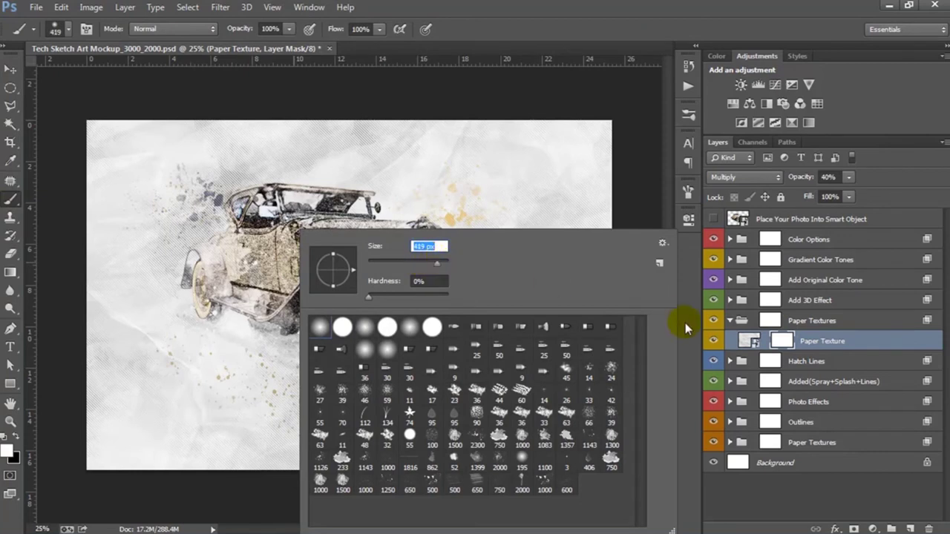
click(785, 340)
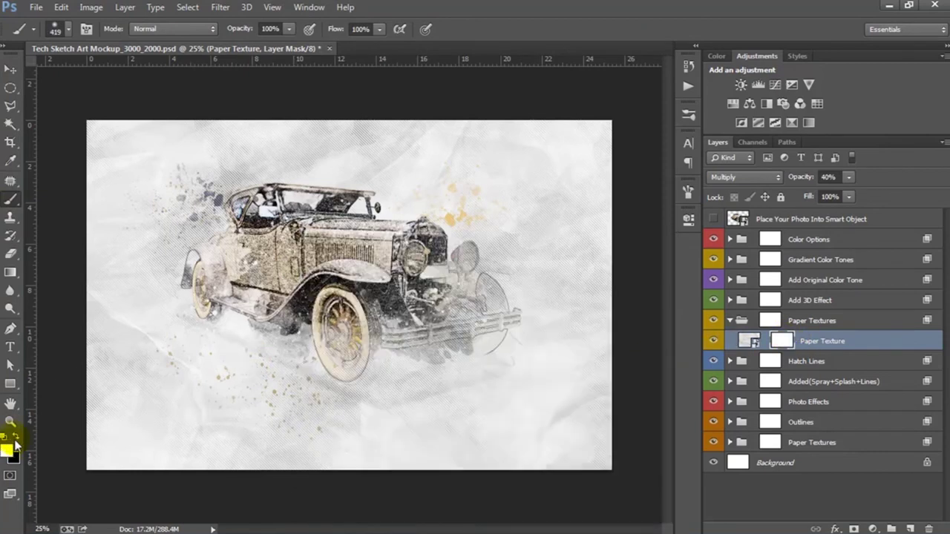
Paint the mask at 44% brush opacity over the lower-left, car body and upper-right paper
mouse_move(96, 329)
mouse_down()
mouse_move(96, 382)
mouse_move(140, 407)
mouse_move(191, 396)
mouse_move(117, 423)
mouse_move(185, 415)
mouse_move(396, 447)
mouse_move(540, 435)
mouse_move(569, 384)
mouse_move(603, 222)
mouse_up()
click(285, 32)
click(286, 31)
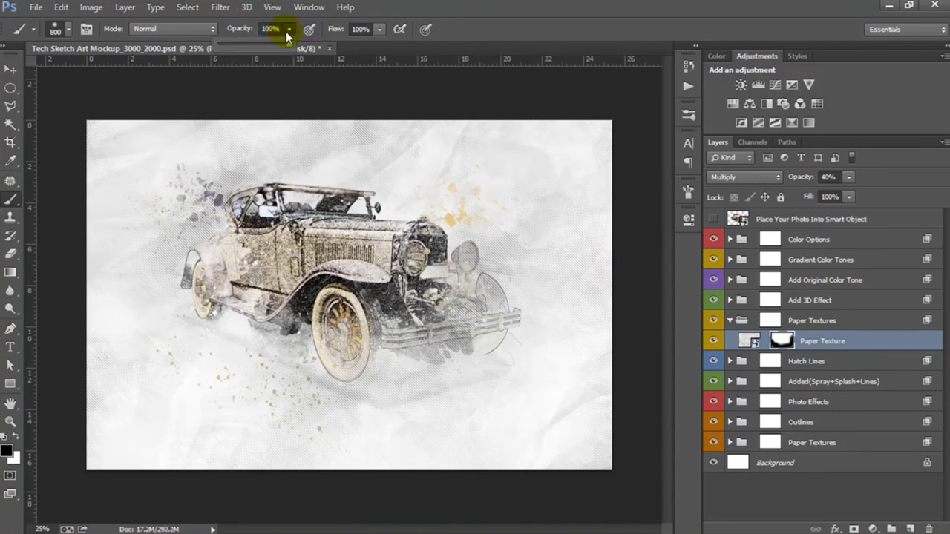
drag(246, 50, 248, 51)
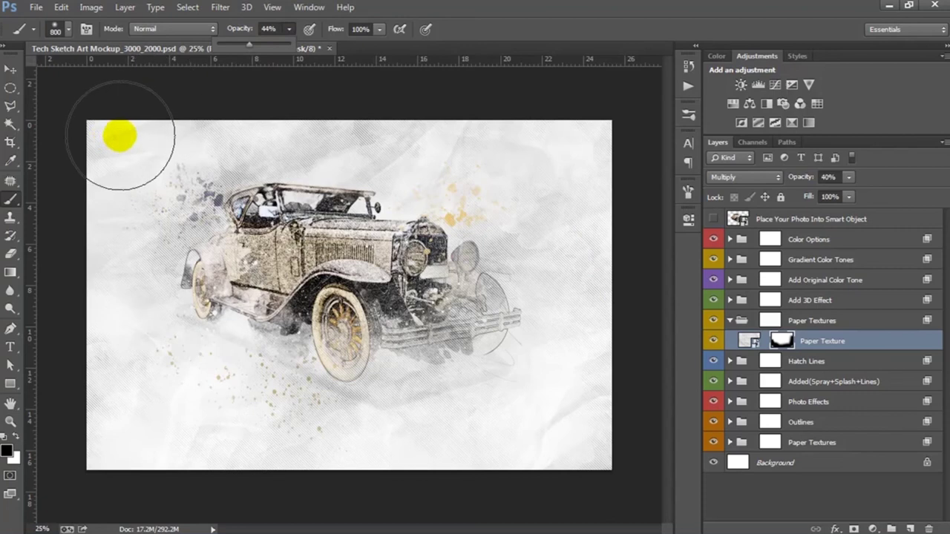
mouse_move(275, 242)
mouse_down()
mouse_move(345, 322)
mouse_move(354, 390)
mouse_move(329, 371)
mouse_up()
mouse_move(494, 172)
mouse_down()
mouse_move(584, 138)
mouse_move(589, 259)
mouse_move(452, 148)
mouse_move(361, 122)
mouse_move(132, 132)
mouse_move(47, 233)
mouse_move(159, 324)
mouse_move(345, 412)
mouse_move(586, 452)
mouse_up()
click(749, 342)
Toggle the Paper Texture layer to compare the masking, then collapse the Paper Textures group
click(714, 342)
click(714, 342)
click(714, 342)
click(714, 341)
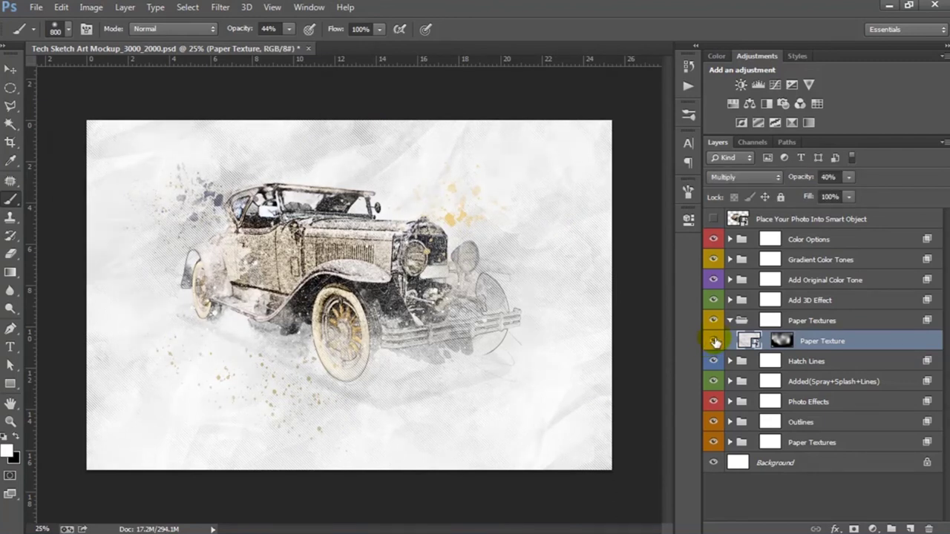
click(10, 72)
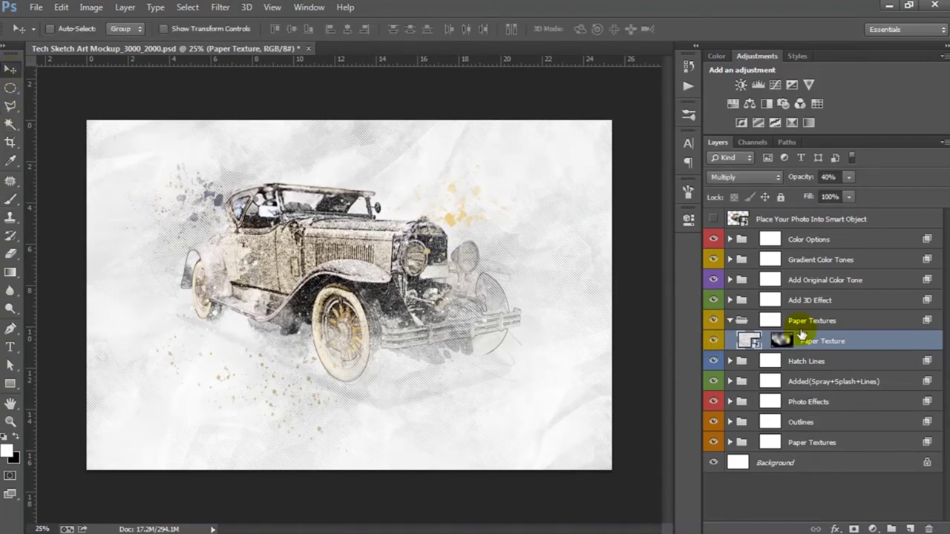
click(731, 327)
click(730, 321)
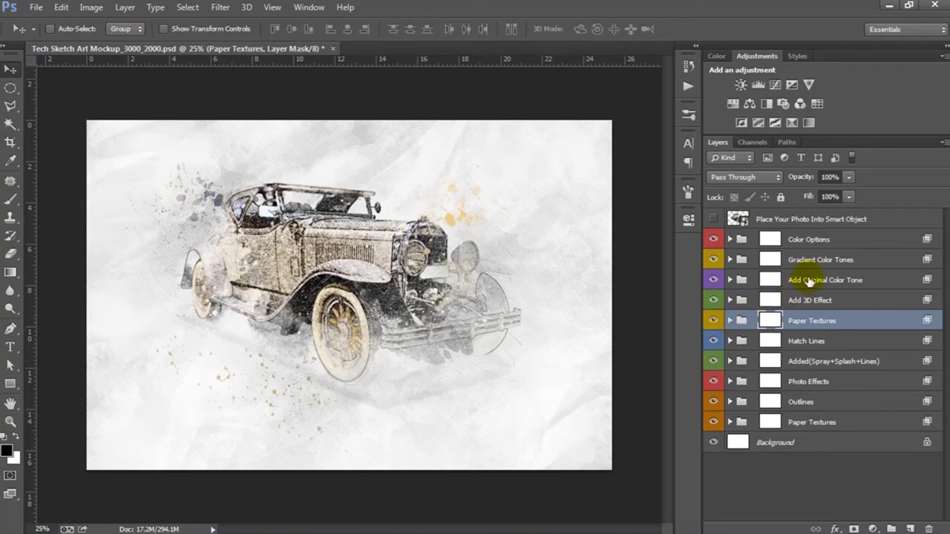
Turn on the Add Original Color Tone layer and set its opacity to 70%
click(809, 280)
click(731, 281)
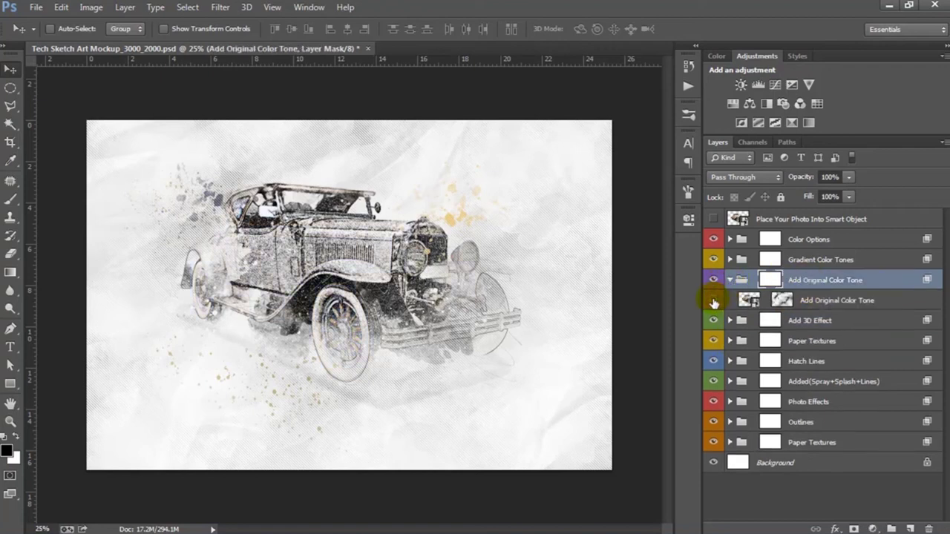
click(714, 303)
click(817, 301)
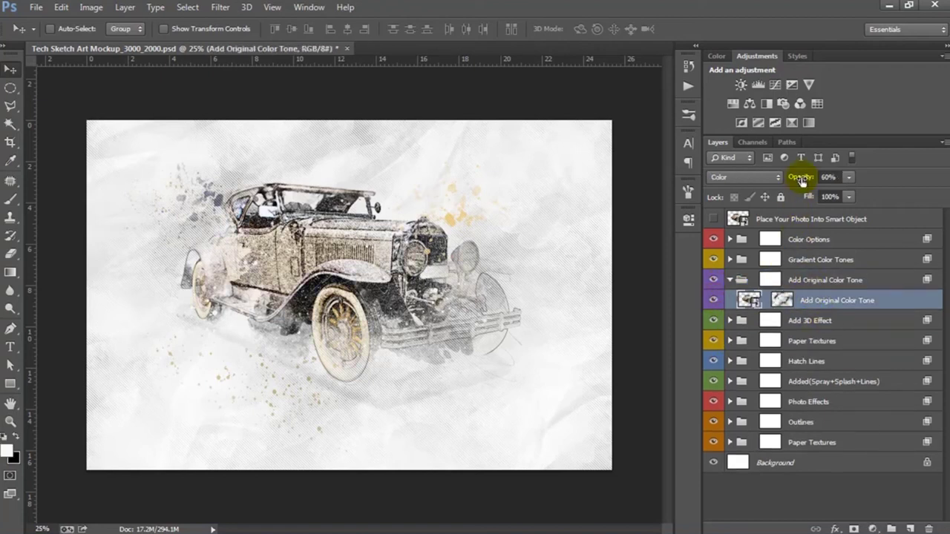
drag(802, 180, 854, 179)
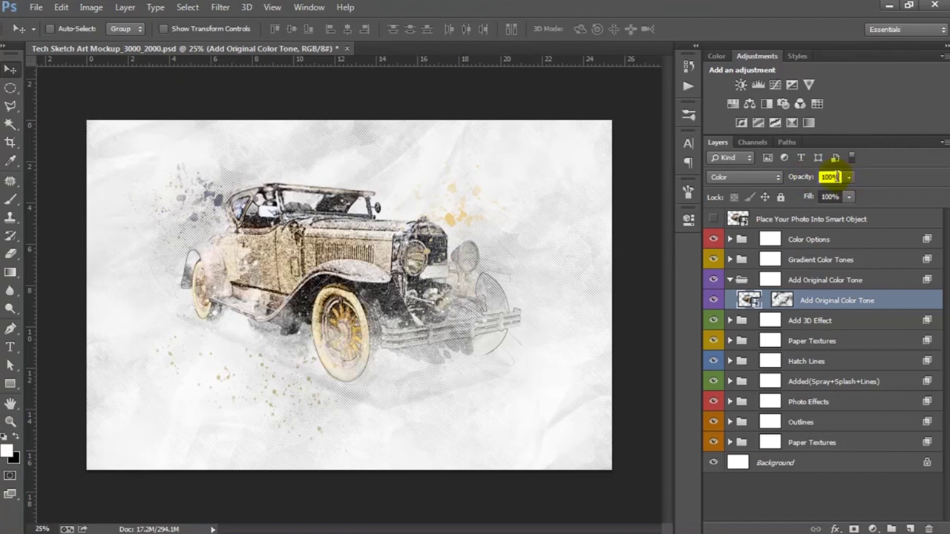
text(70)
click(745, 282)
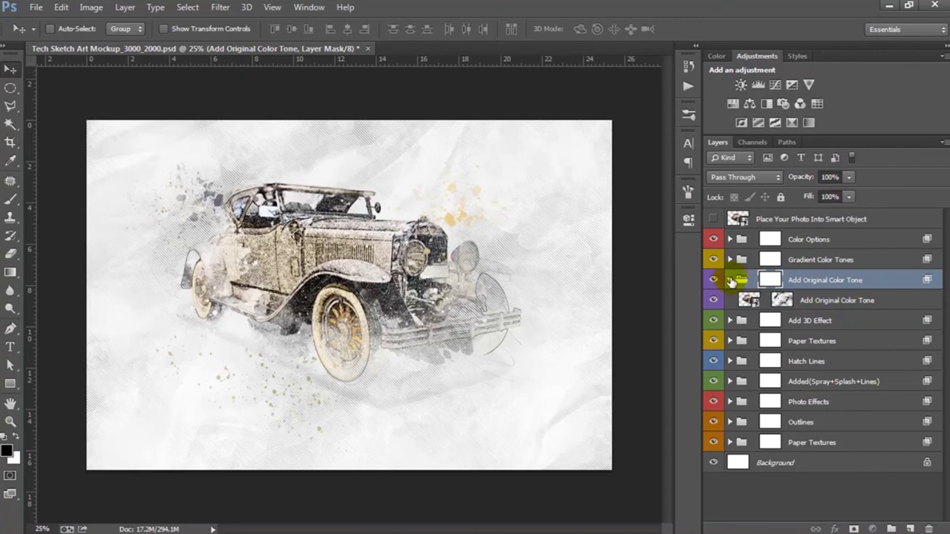
click(730, 280)
click(745, 262)
Preview Gradient Tones 01, 02 and 03 in turn, leaving only Gradient Tone 04 shown and selected
click(730, 259)
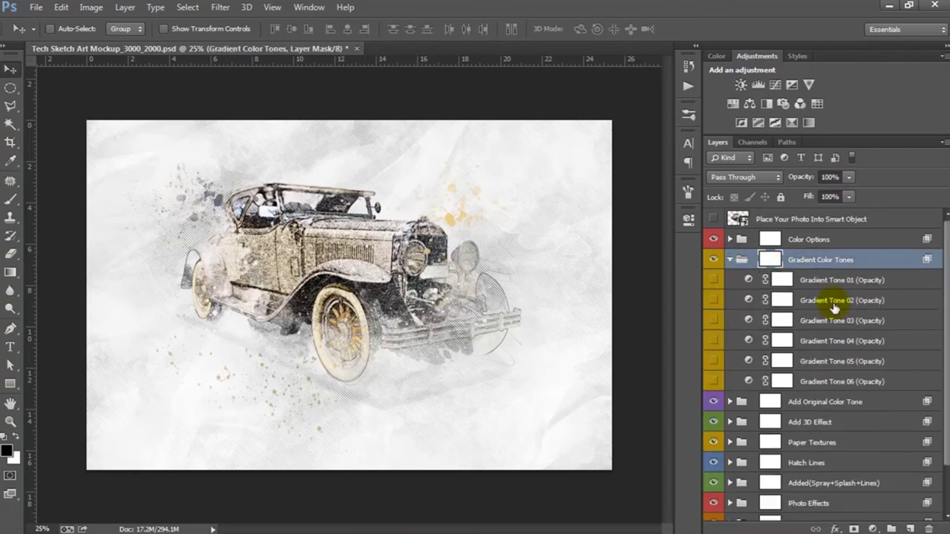
click(825, 281)
click(713, 281)
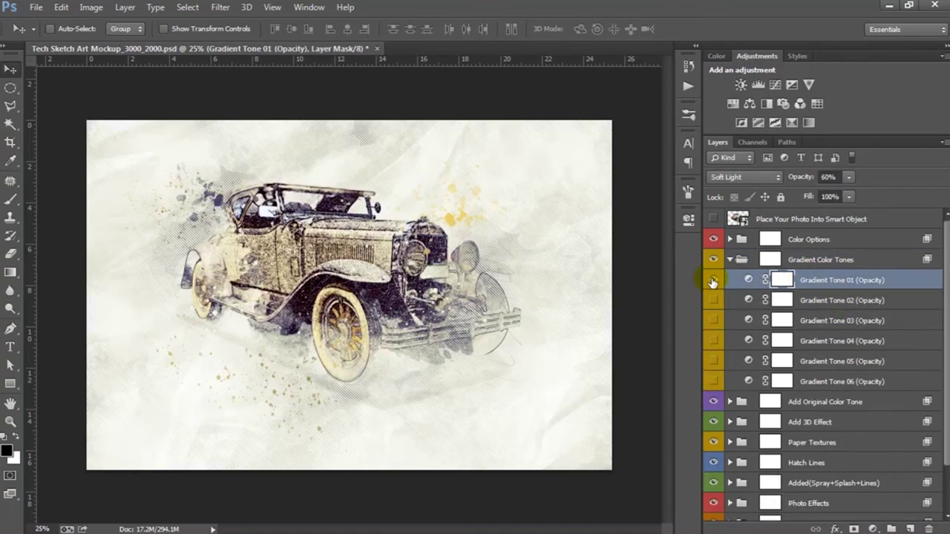
click(713, 281)
click(713, 301)
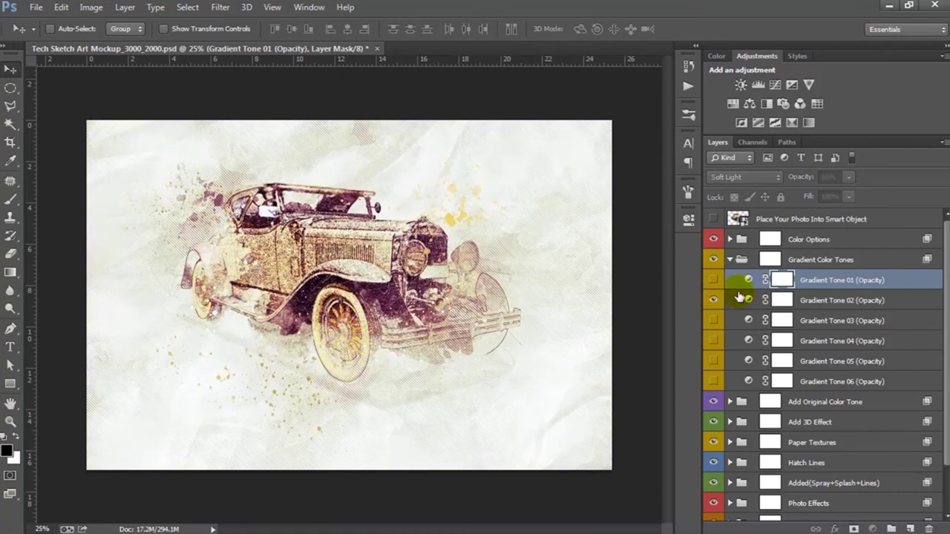
click(746, 301)
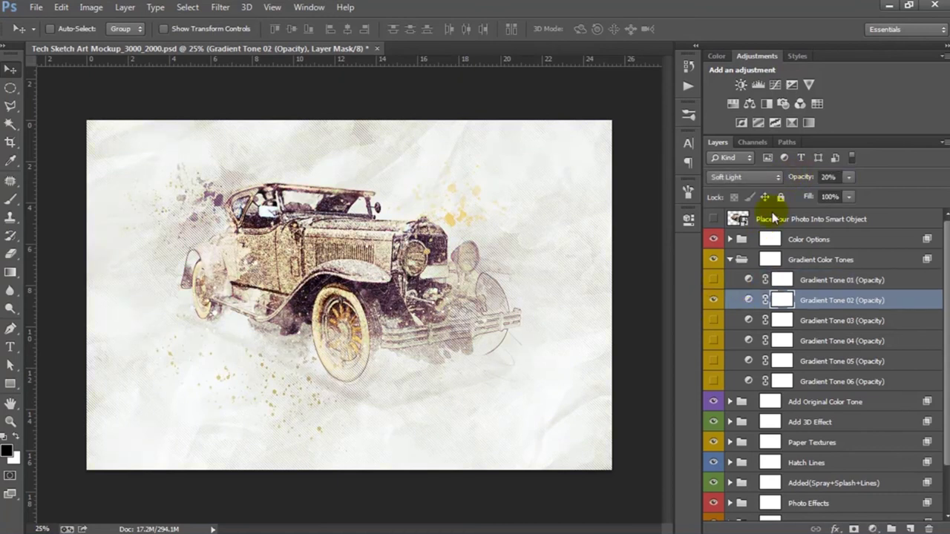
click(712, 301)
click(713, 320)
click(739, 320)
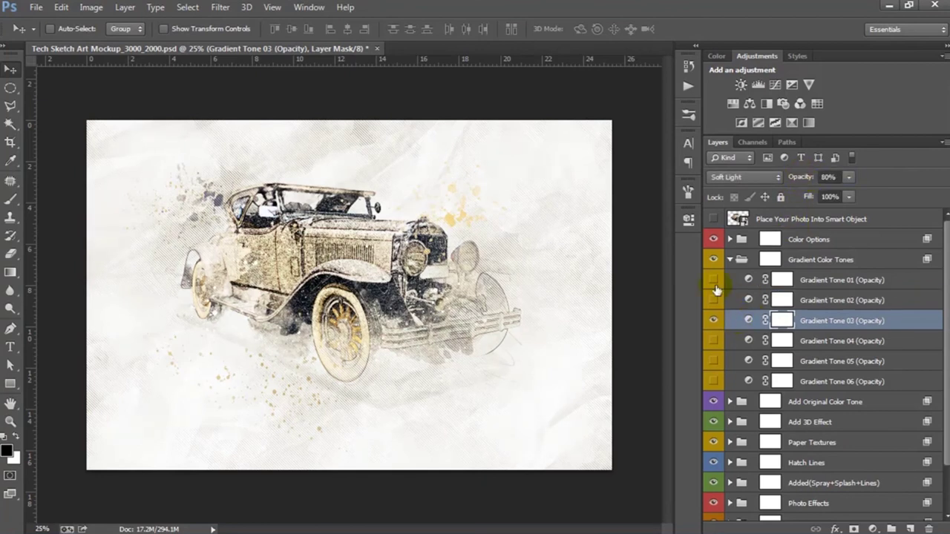
click(713, 321)
click(713, 340)
click(738, 341)
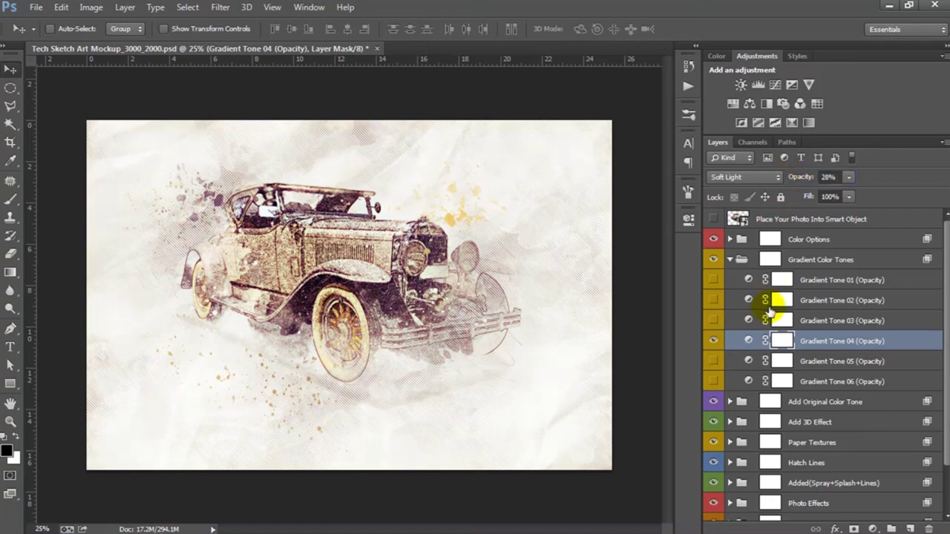
Apply the Spectrum gradient preset to Gradient Tone 04's gradient map
double_click(749, 340)
click(623, 258)
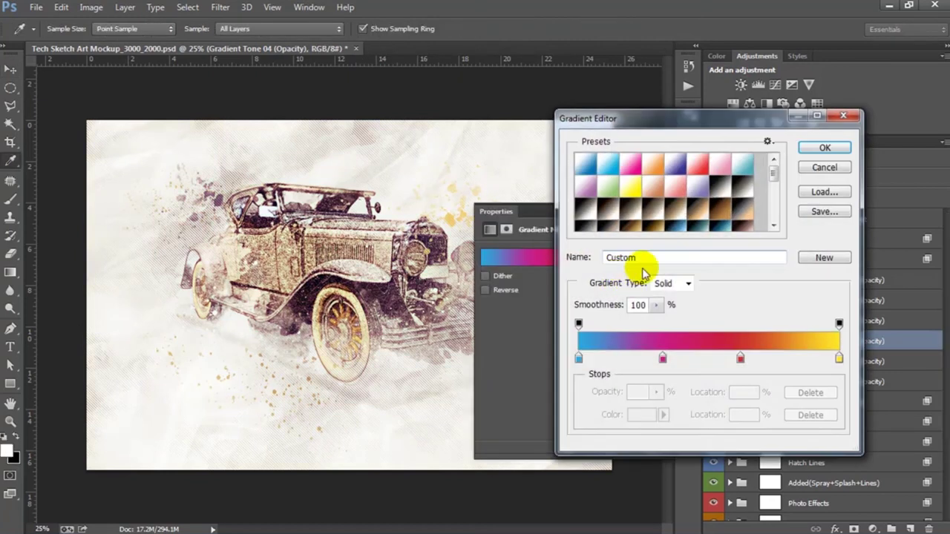
drag(773, 178, 773, 191)
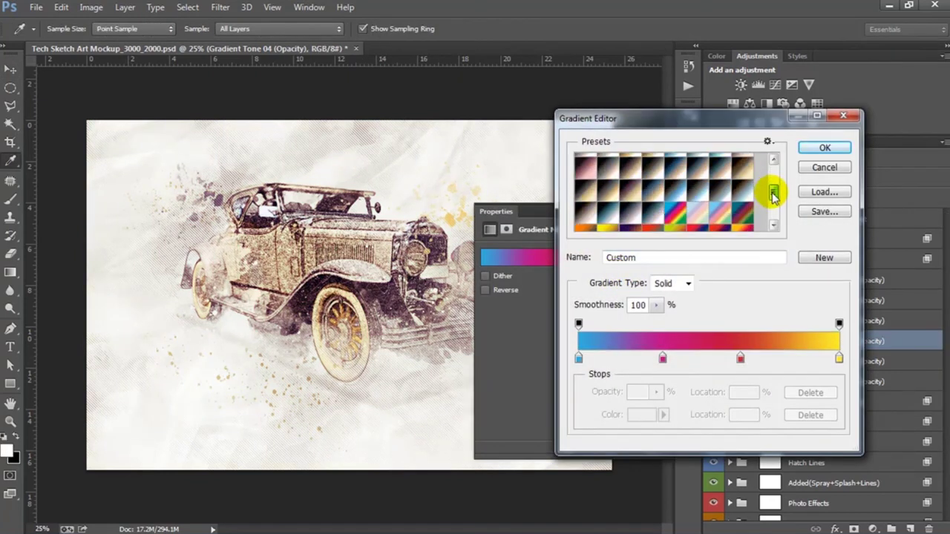
click(673, 195)
click(676, 217)
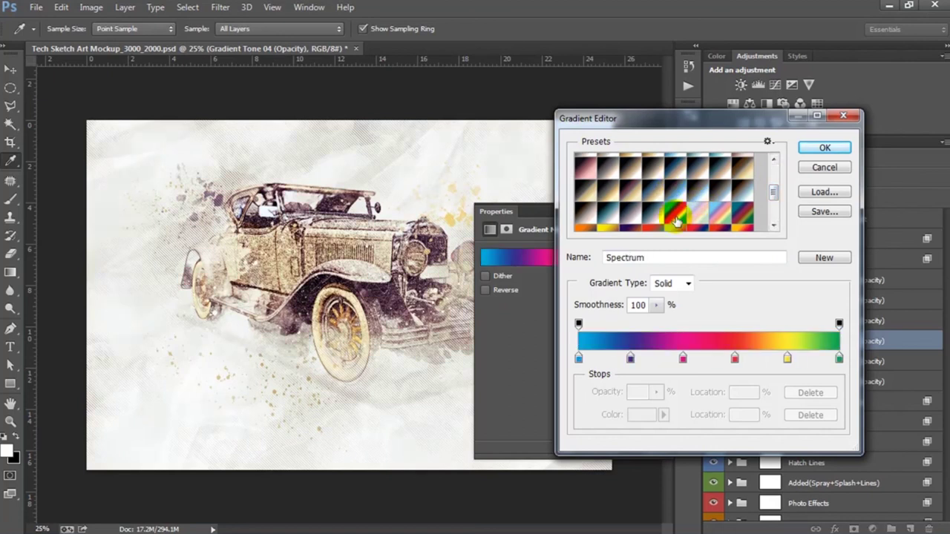
click(824, 147)
click(690, 219)
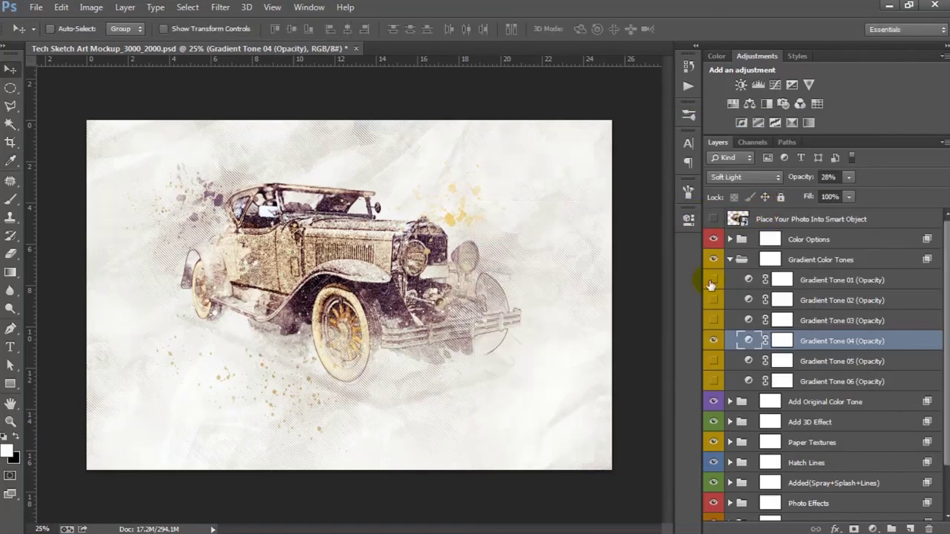
Hide Tone 04, preview Tone 05, and leave only Gradient Tone 06 visible at 8% opacity
click(713, 341)
click(713, 361)
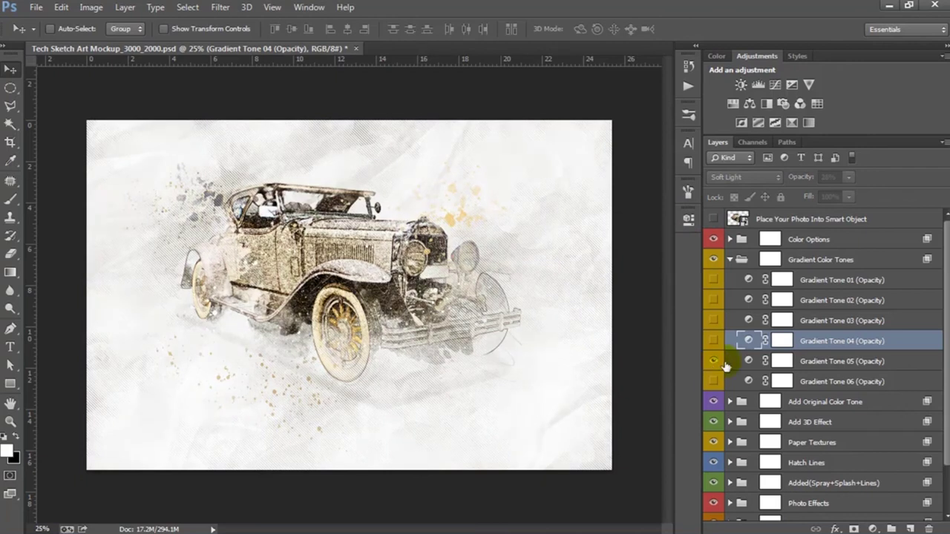
click(735, 362)
drag(810, 179, 805, 230)
click(714, 362)
click(714, 381)
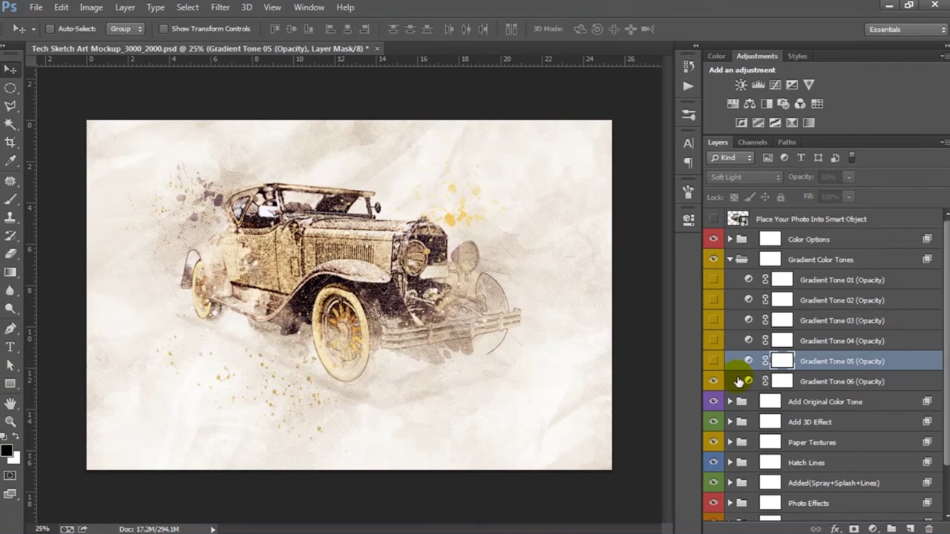
click(739, 381)
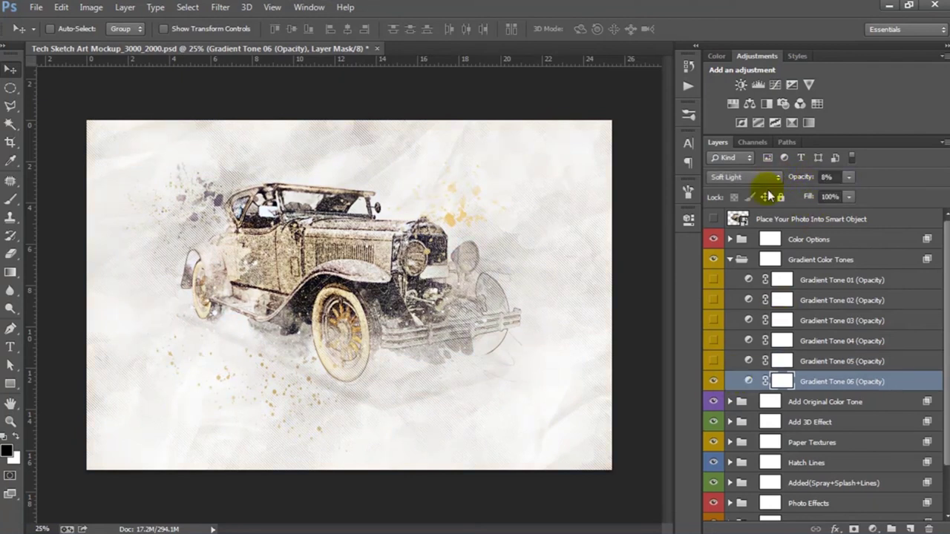
click(813, 260)
Expand Color Options and raise the Overall Levels black input to 34
click(729, 260)
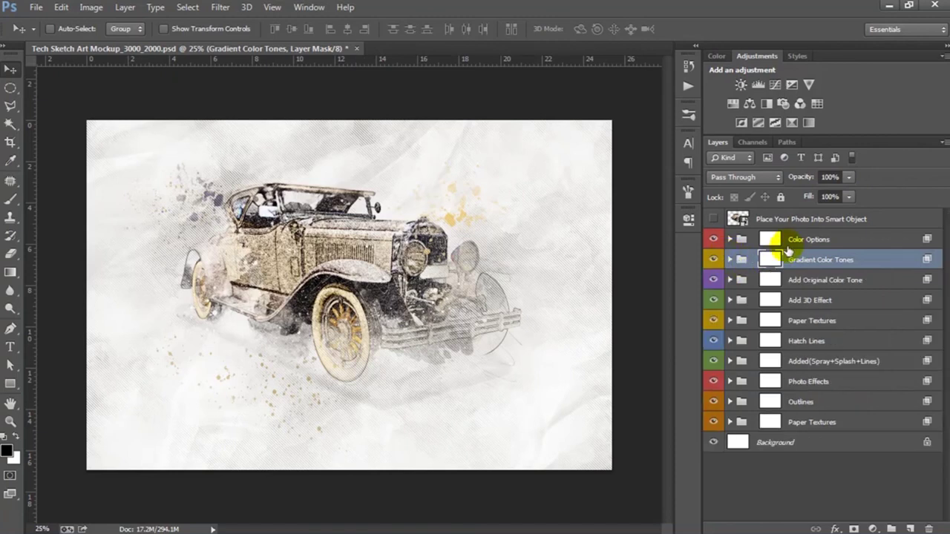
click(745, 240)
click(731, 239)
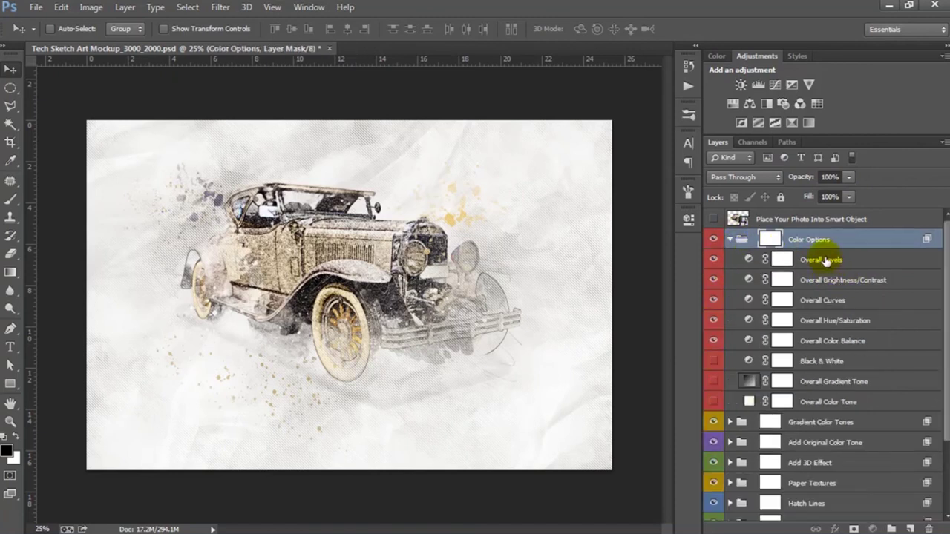
click(826, 260)
double_click(749, 259)
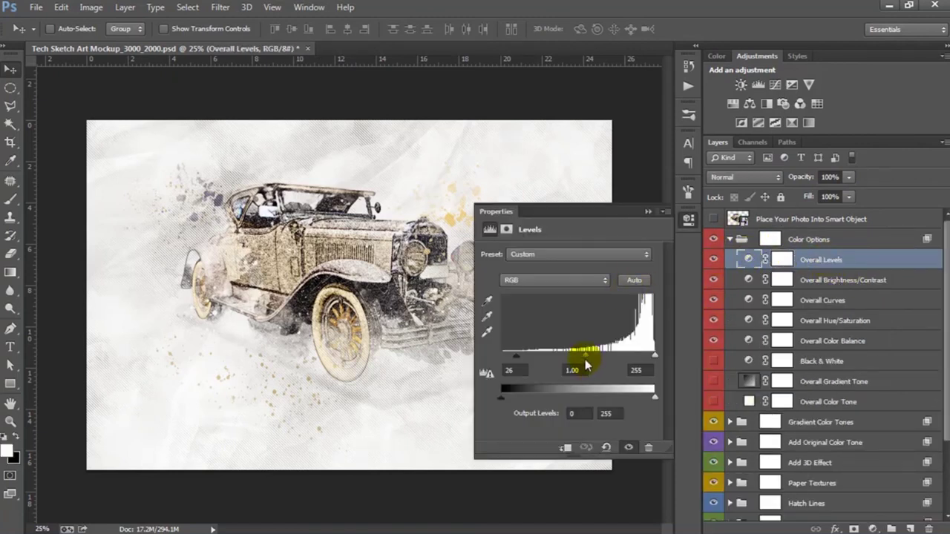
drag(516, 357, 522, 357)
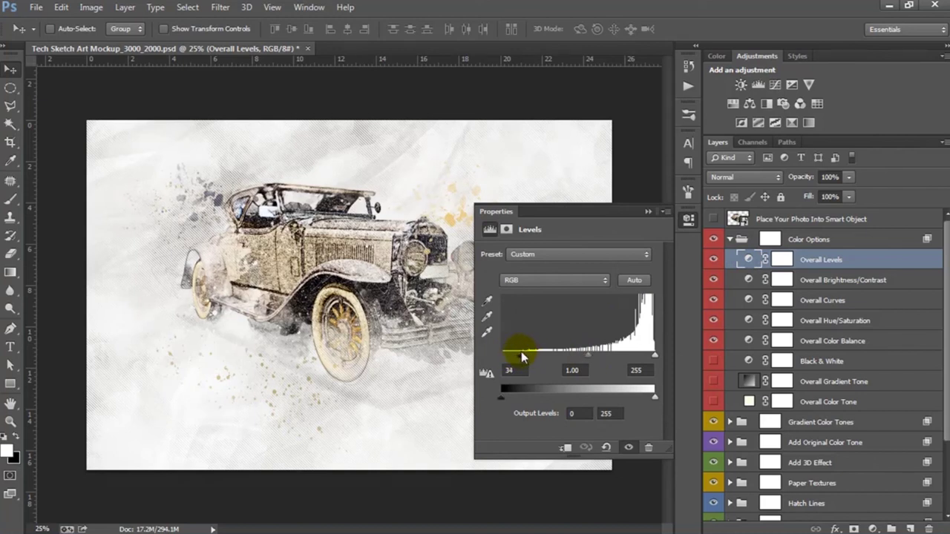
drag(655, 358, 655, 357)
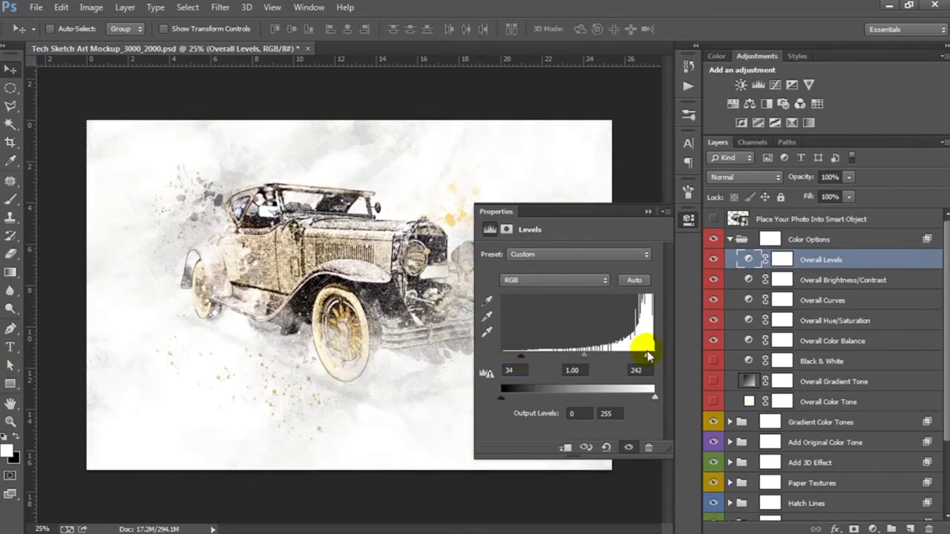
click(687, 220)
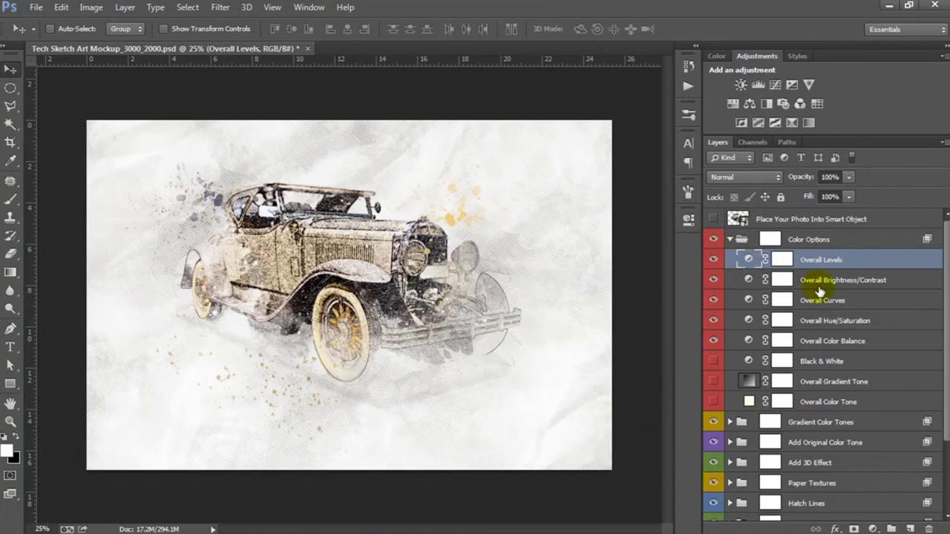
Set the Overall Brightness/Contrast brightness to 5
click(775, 280)
double_click(748, 280)
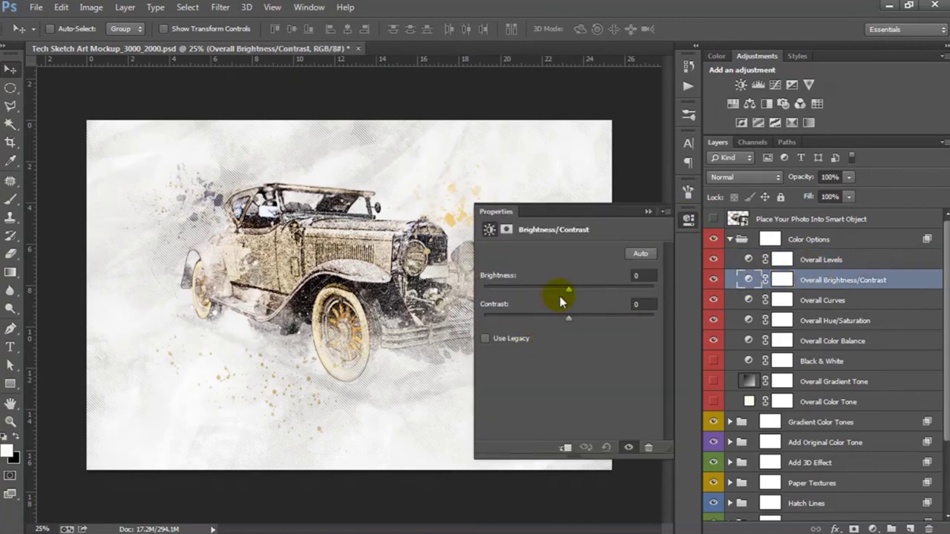
drag(569, 289, 572, 288)
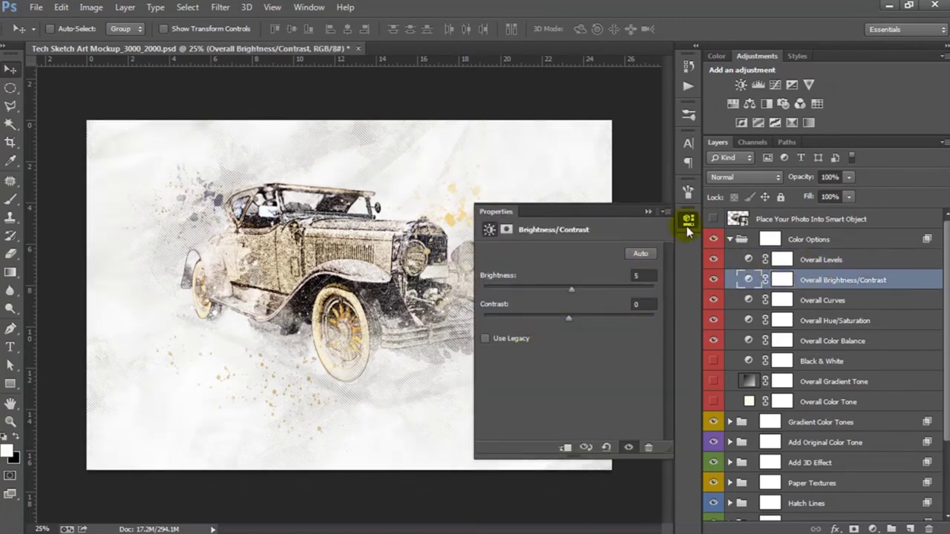
click(688, 221)
click(822, 300)
Lift the Overall Curves points to brighten the image
double_click(748, 300)
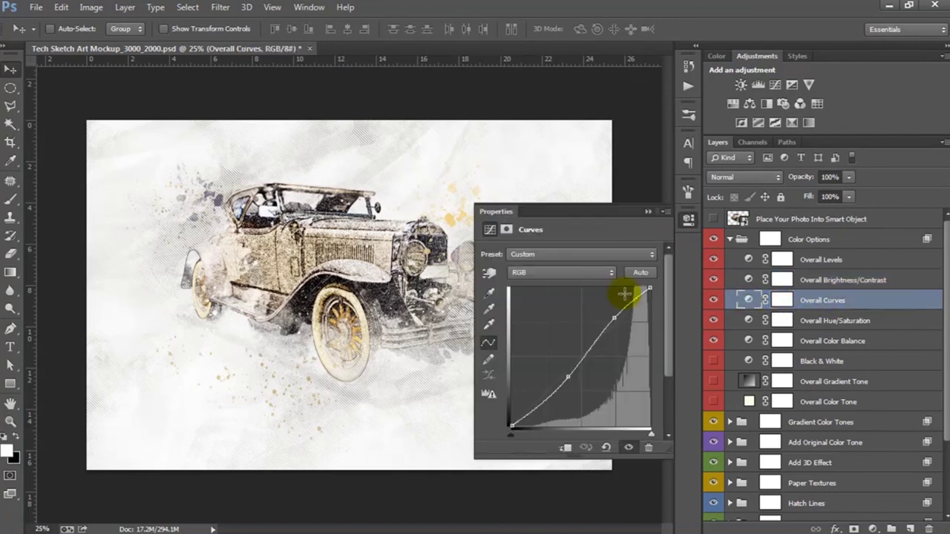
drag(615, 316, 613, 314)
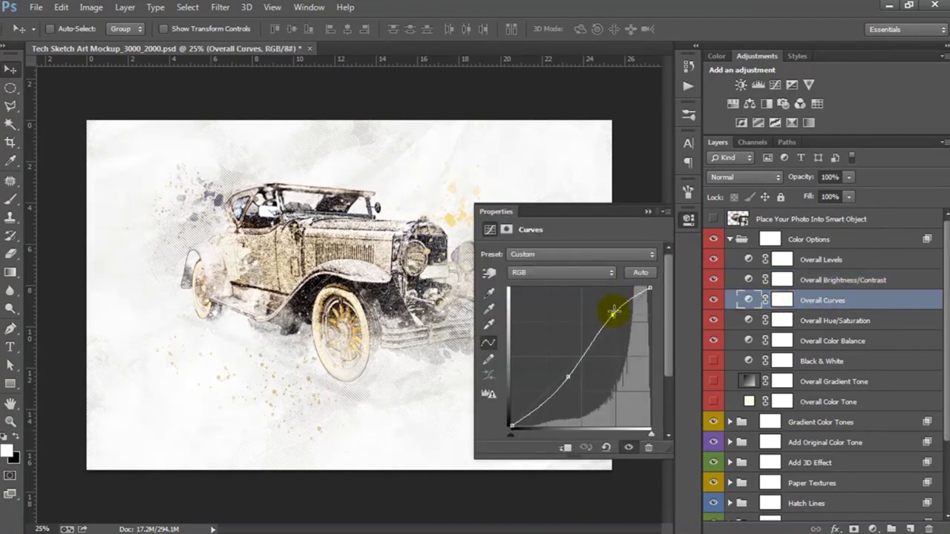
drag(568, 374, 565, 375)
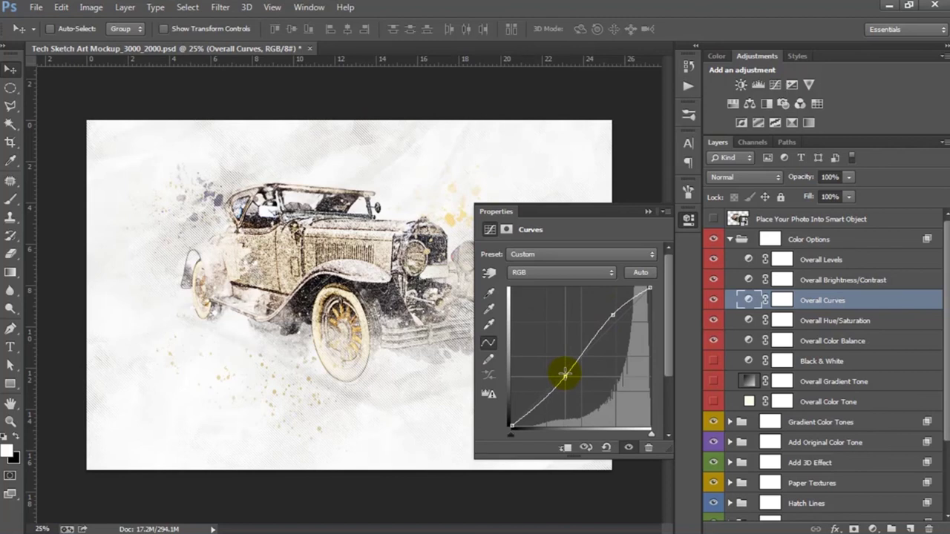
click(688, 218)
Shift the Overall Hue/Saturation hue to -6
click(849, 321)
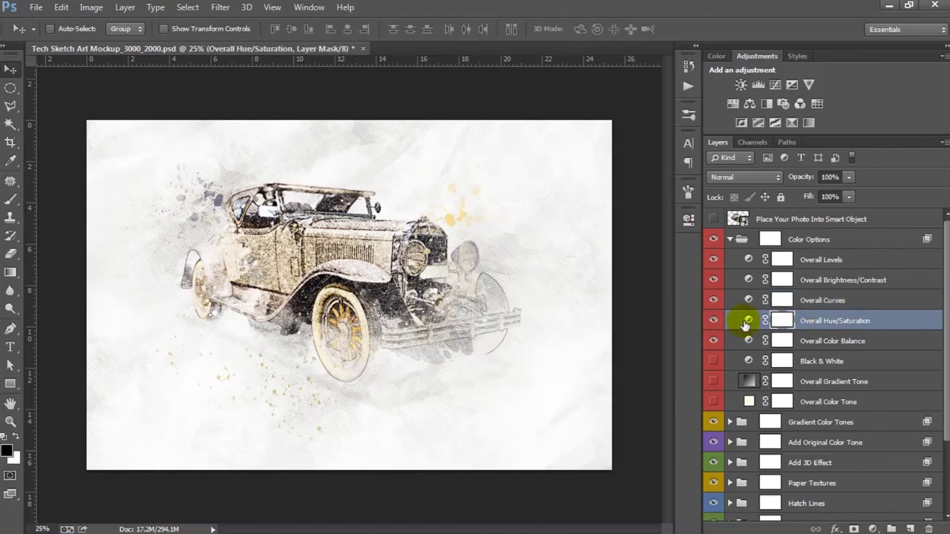
double_click(748, 320)
mouse_move(566, 312)
mouse_down()
mouse_move(553, 309)
mouse_move(573, 310)
mouse_up()
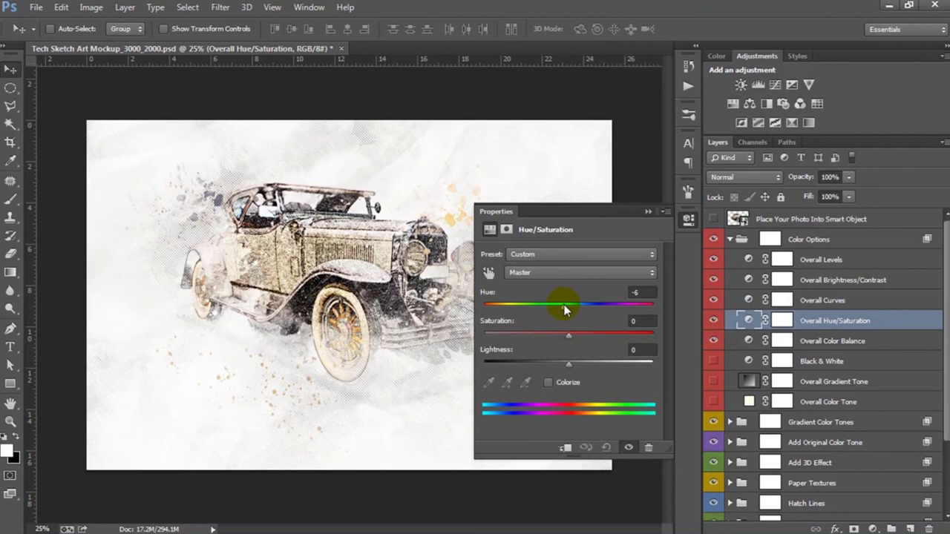
click(689, 220)
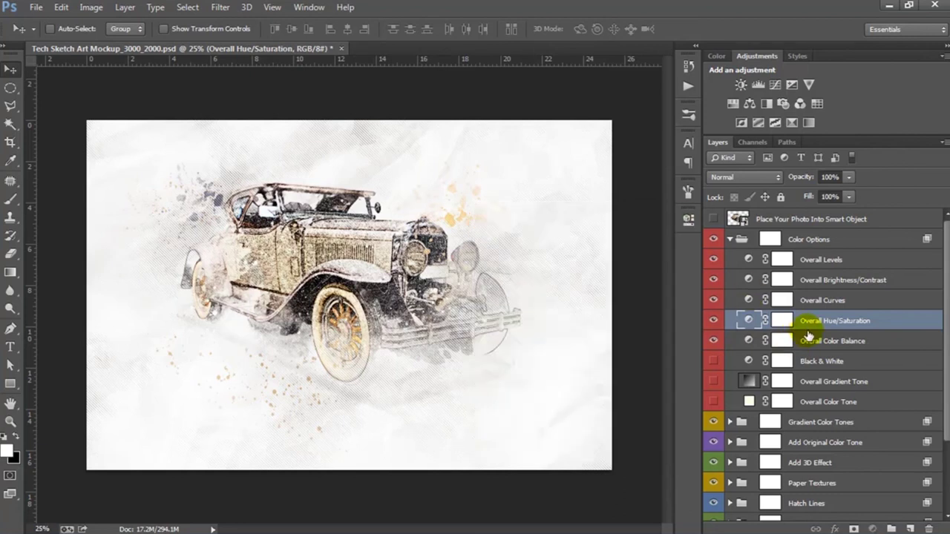
Set Overall Color Balance midtones to Cyan/Red -4 and Yellow/Blue -15
click(782, 341)
double_click(750, 341)
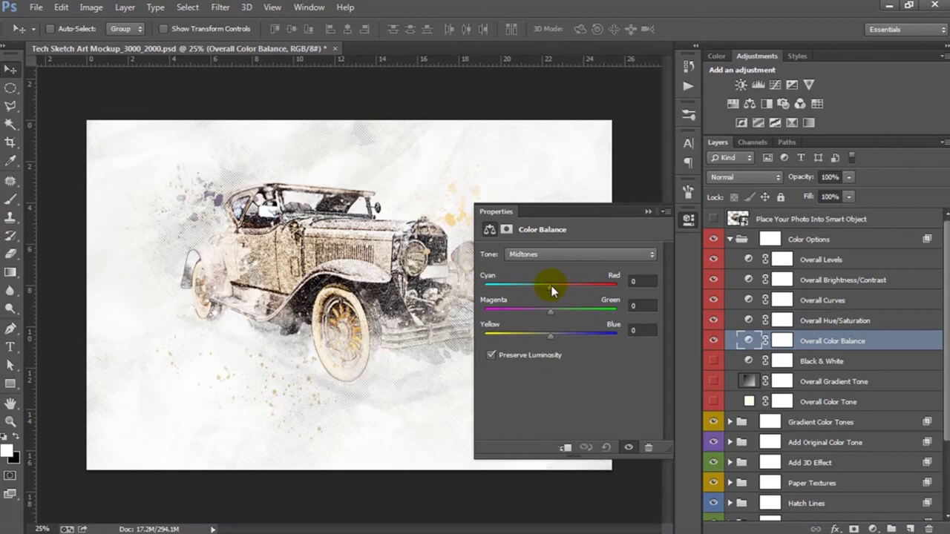
drag(549, 337, 541, 335)
drag(534, 284, 548, 288)
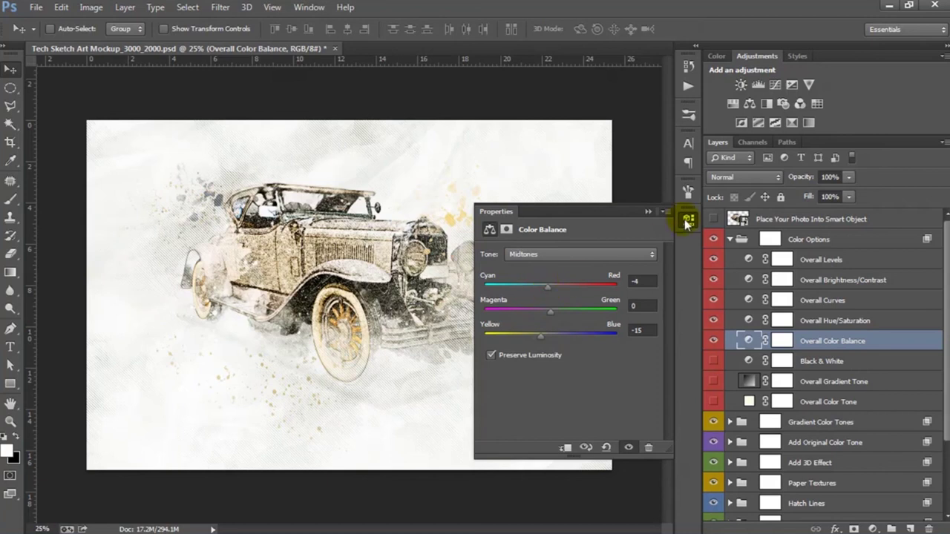
click(688, 220)
click(783, 361)
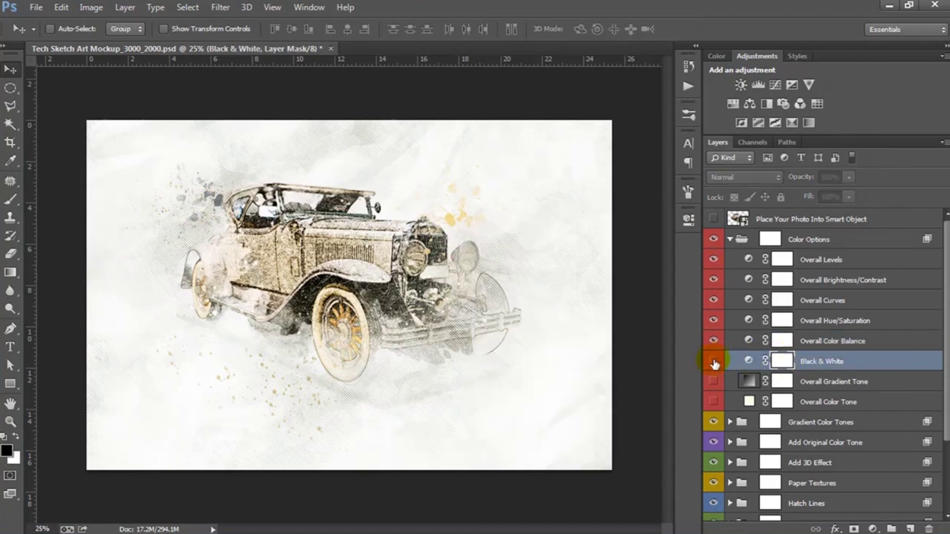
Preview Black & White, then give the shown Overall Gradient Tone the Sepia Antique gradient
click(715, 362)
click(714, 362)
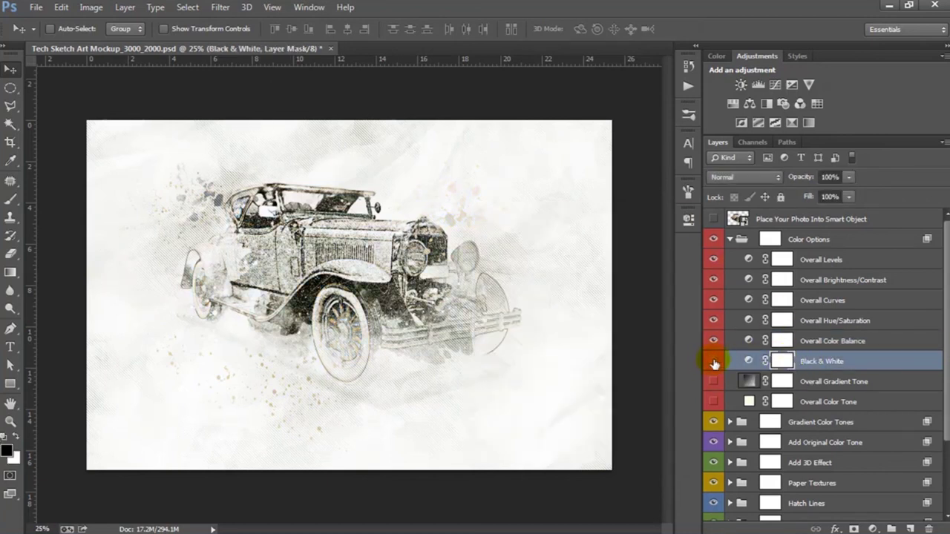
click(747, 385)
click(714, 382)
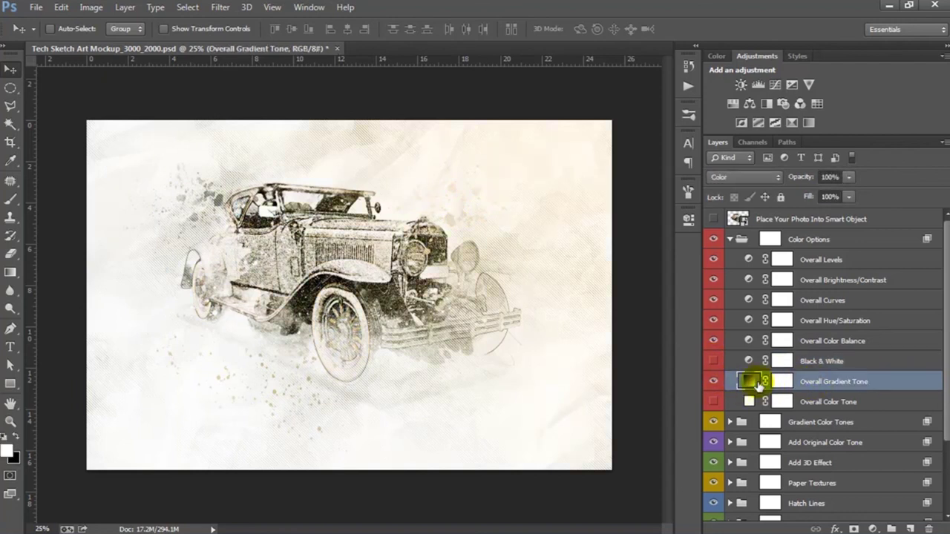
double_click(747, 382)
click(689, 121)
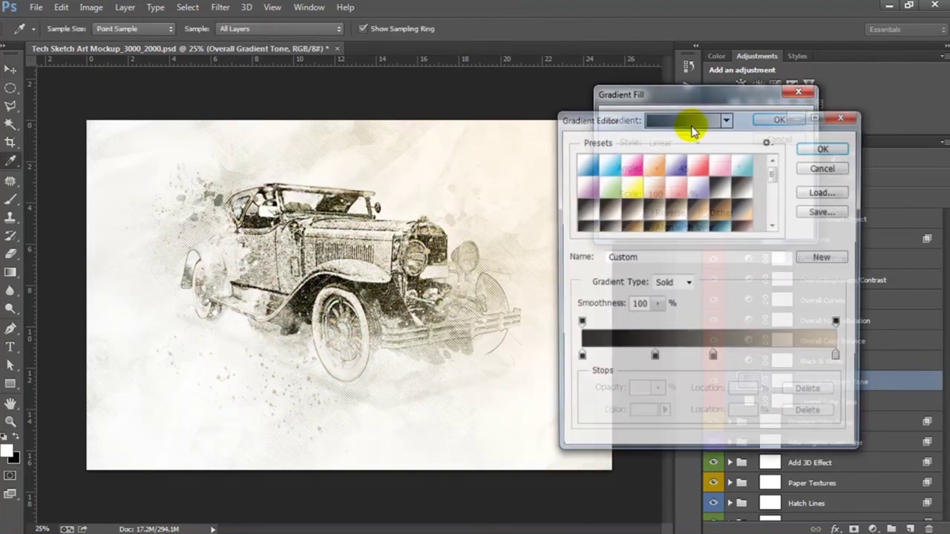
click(700, 211)
click(720, 216)
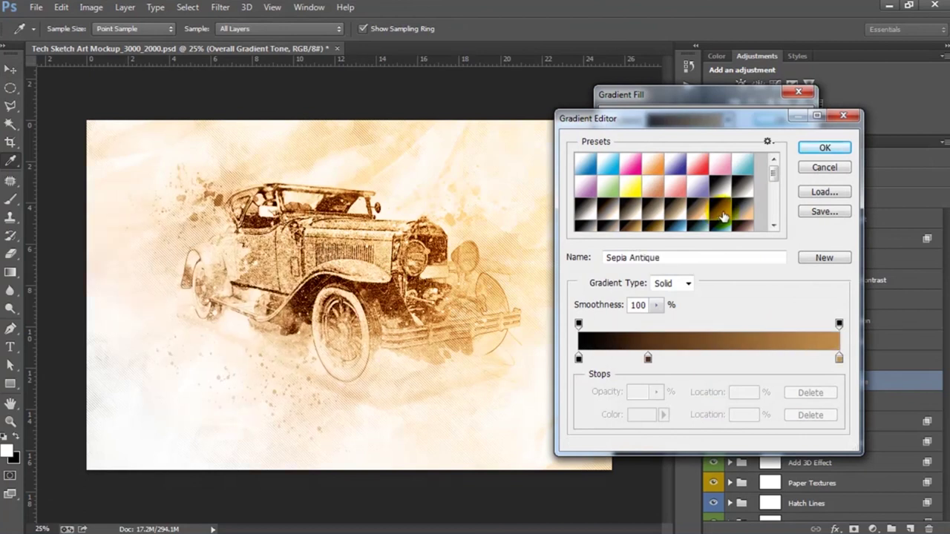
click(824, 147)
Set the gradient to -135° angle and 169% scale, then hide Overall Gradient Tone
click(653, 169)
mouse_move(653, 169)
mouse_down()
mouse_move(711, 215)
mouse_move(677, 214)
mouse_move(684, 210)
mouse_up()
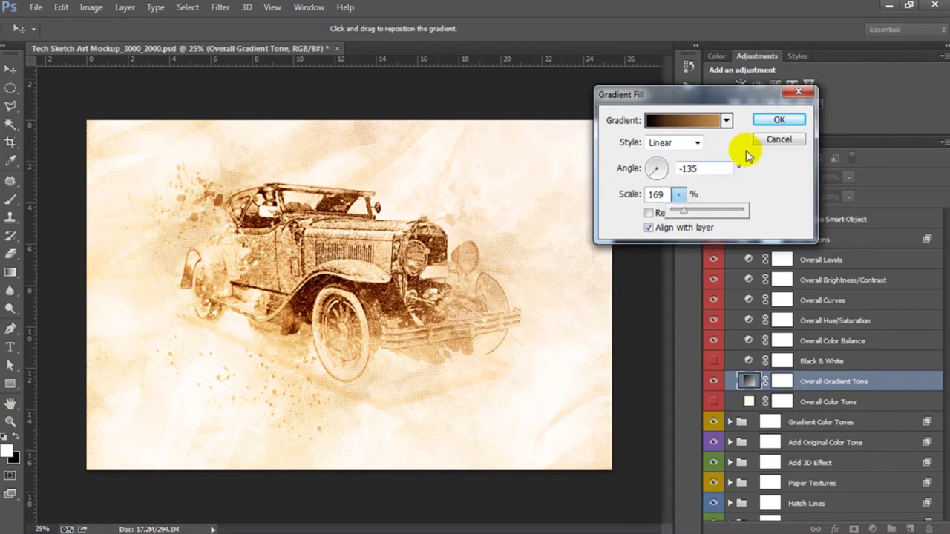
click(778, 120)
click(715, 380)
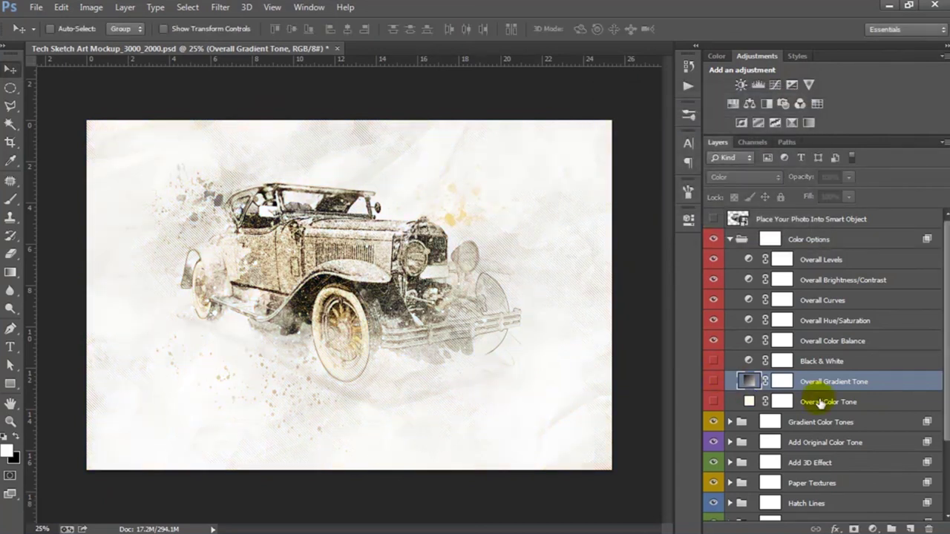
click(809, 401)
Trial a pale lavender Overall Color Tone, cancel it, hide the layer and collapse Color Options
click(714, 402)
double_click(748, 401)
mouse_move(640, 331)
mouse_down()
mouse_move(611, 326)
mouse_move(663, 352)
mouse_up()
drag(780, 382, 785, 342)
drag(641, 333, 613, 283)
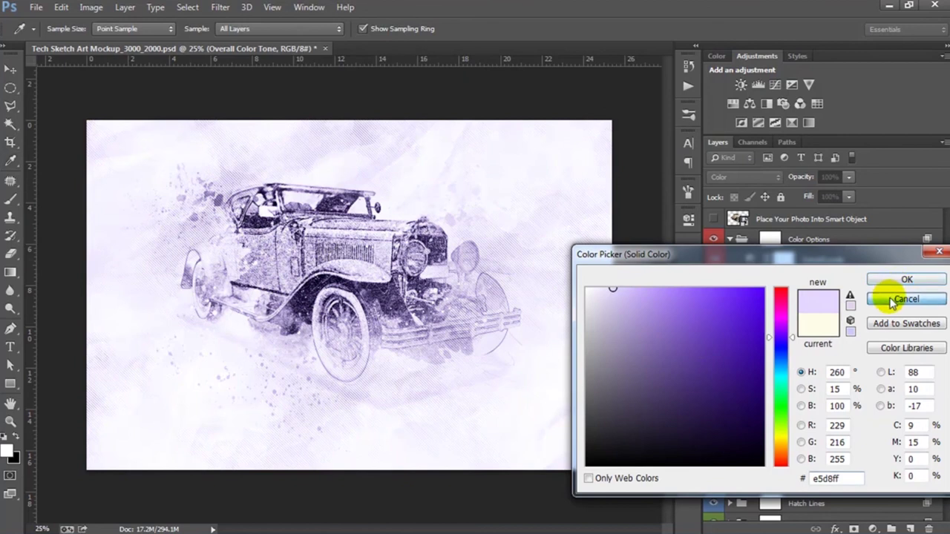
click(898, 300)
click(714, 403)
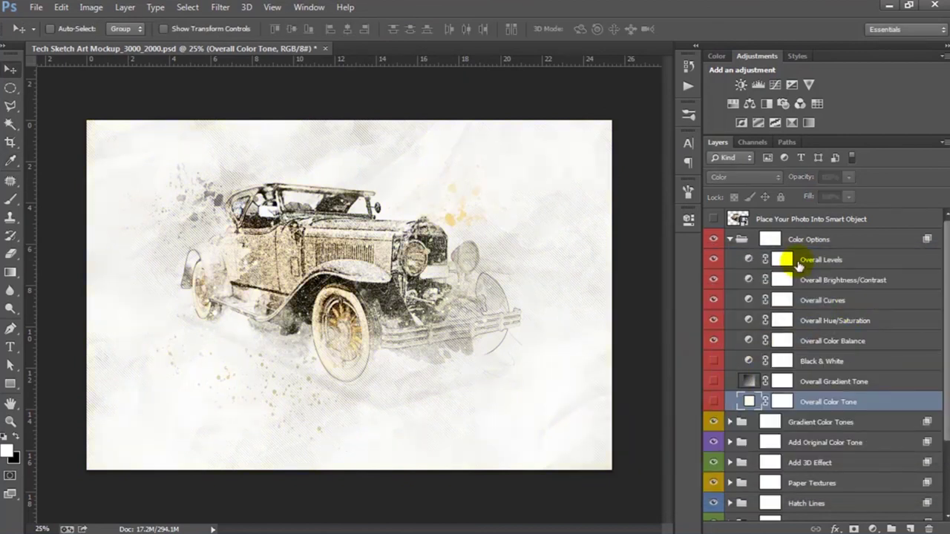
click(742, 239)
click(732, 240)
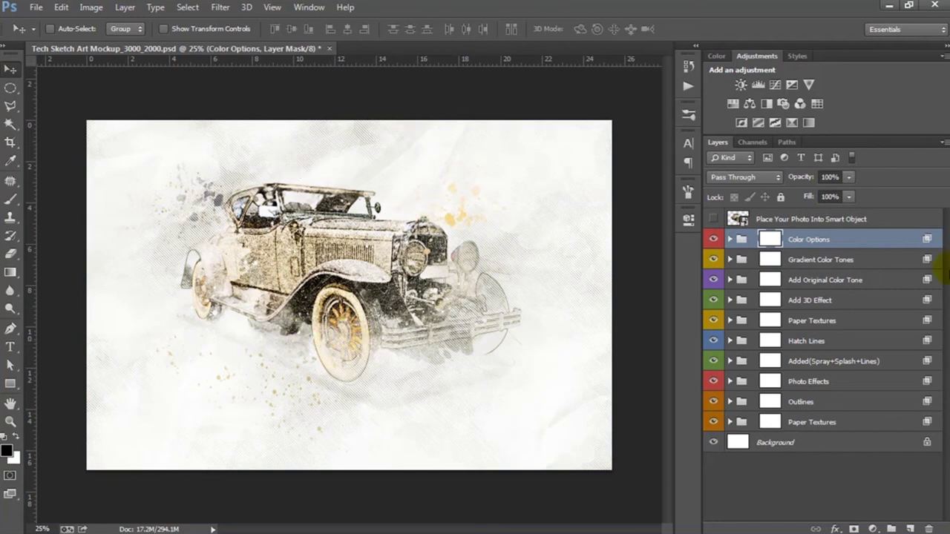
Expand Add 3D Effect and target the Brush Maks layer mask
click(824, 301)
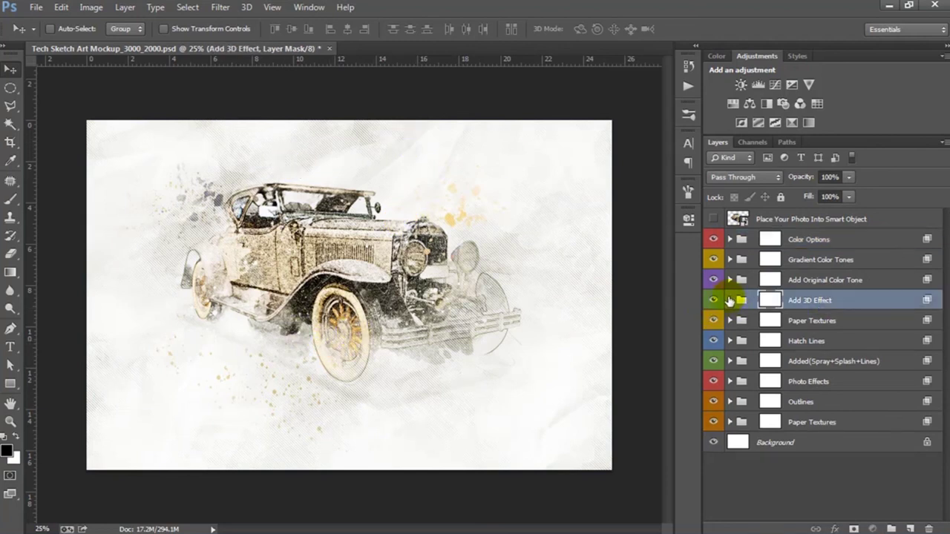
click(730, 301)
click(815, 341)
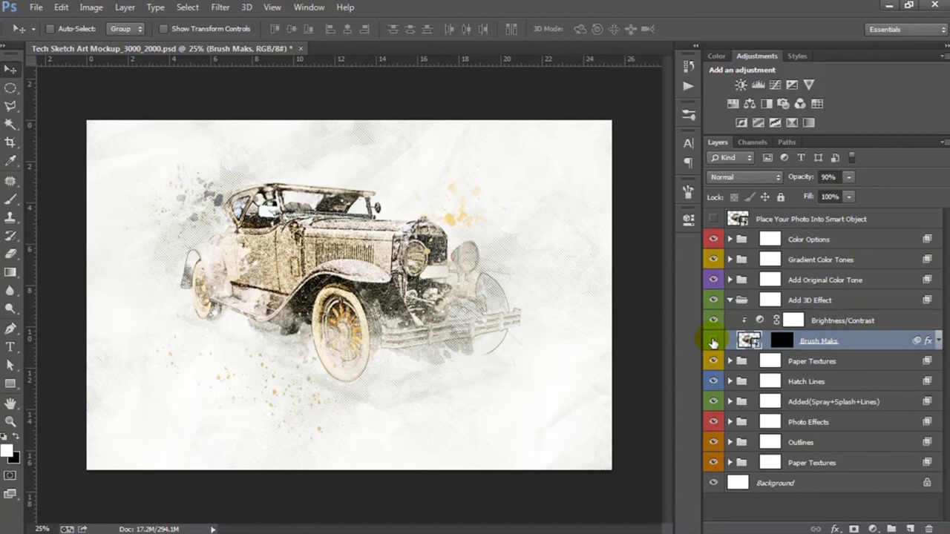
click(781, 341)
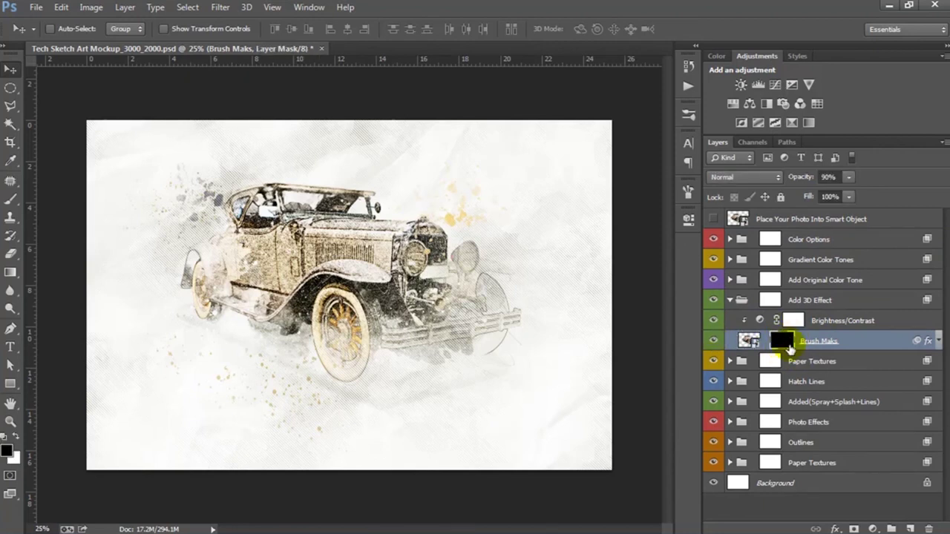
Trace a Polygonal Lasso selection around the car's hood, zooming in for detail
click(8, 108)
click(407, 276)
scroll(407, 271, up, 1)
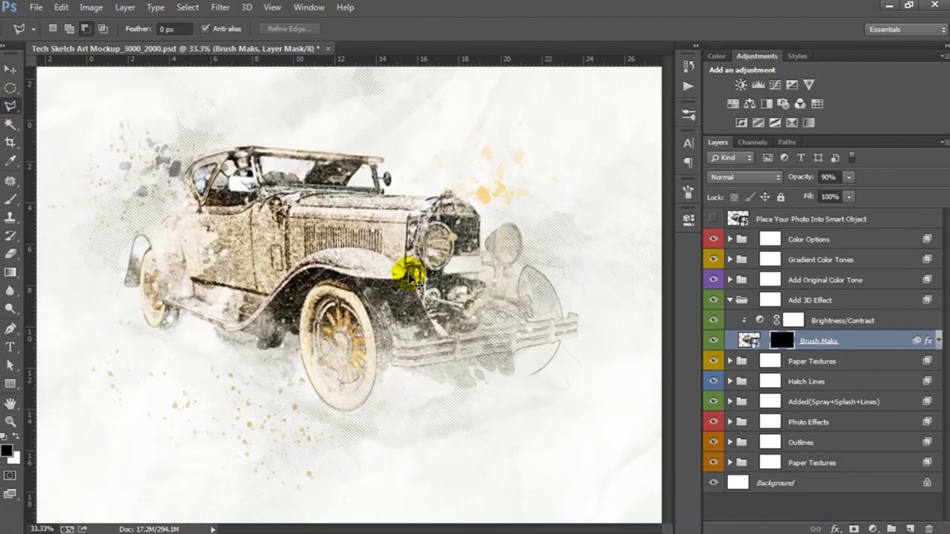
scroll(407, 271, up, 1)
scroll(406, 273, up, 1)
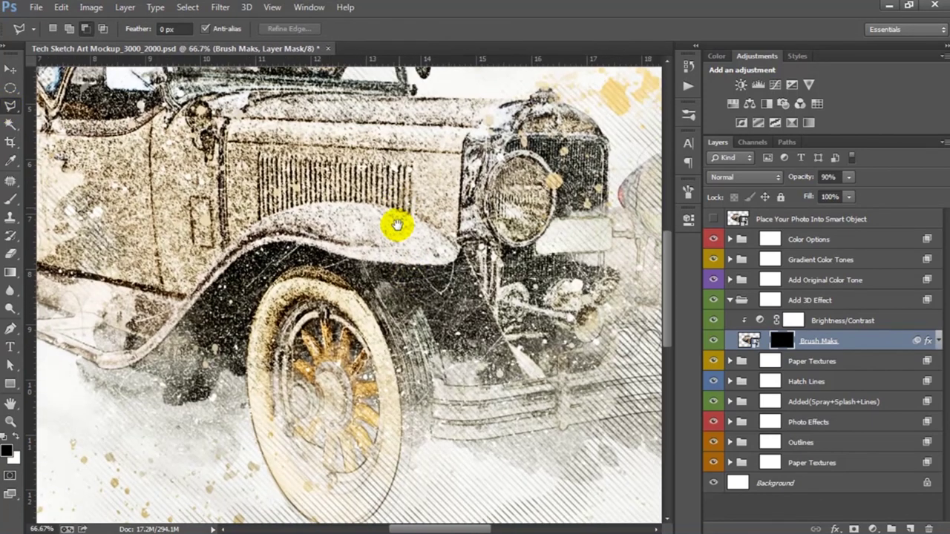
drag(394, 223, 401, 297)
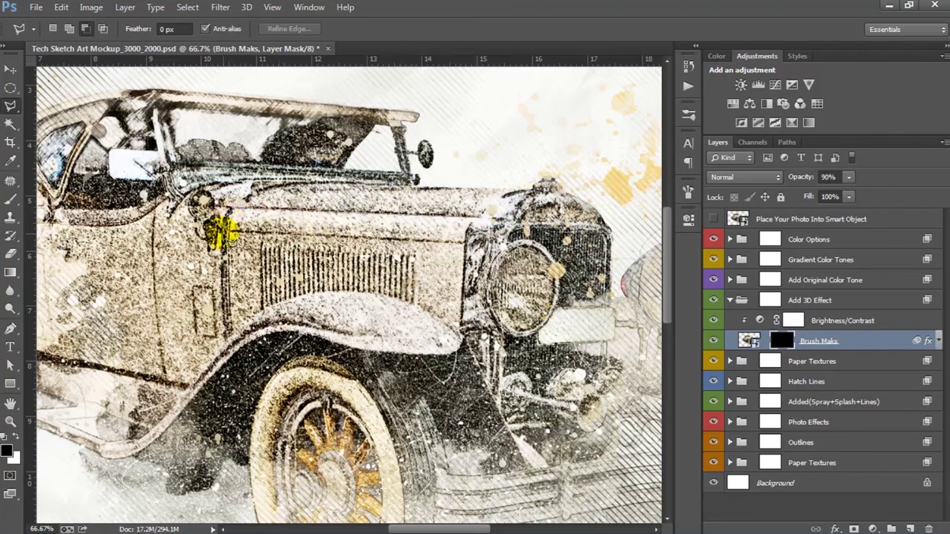
click(225, 329)
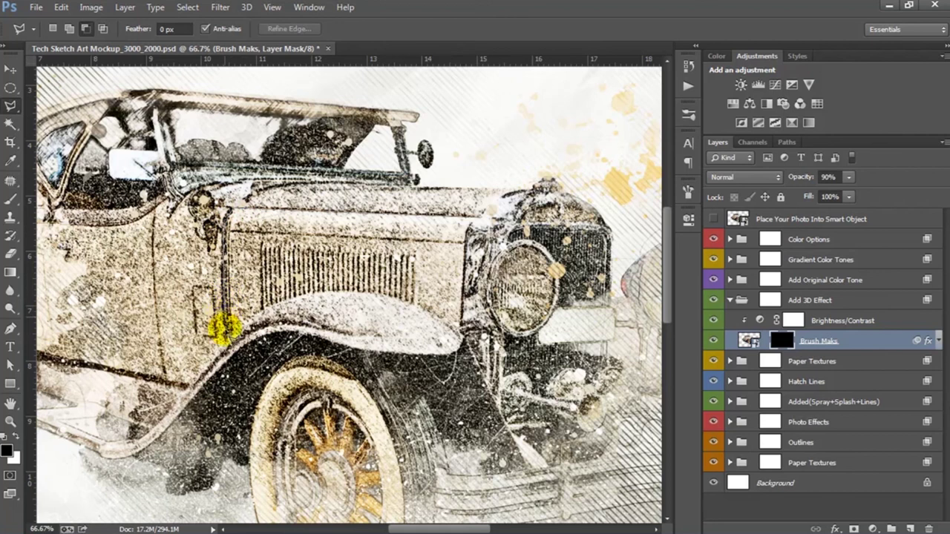
scroll(225, 334, up, 1)
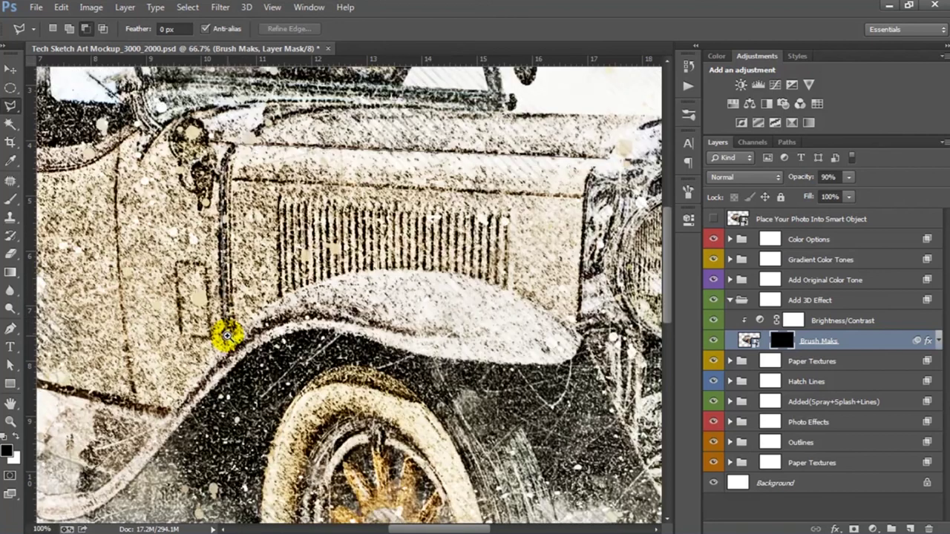
scroll(225, 334, up, 1)
click(251, 312)
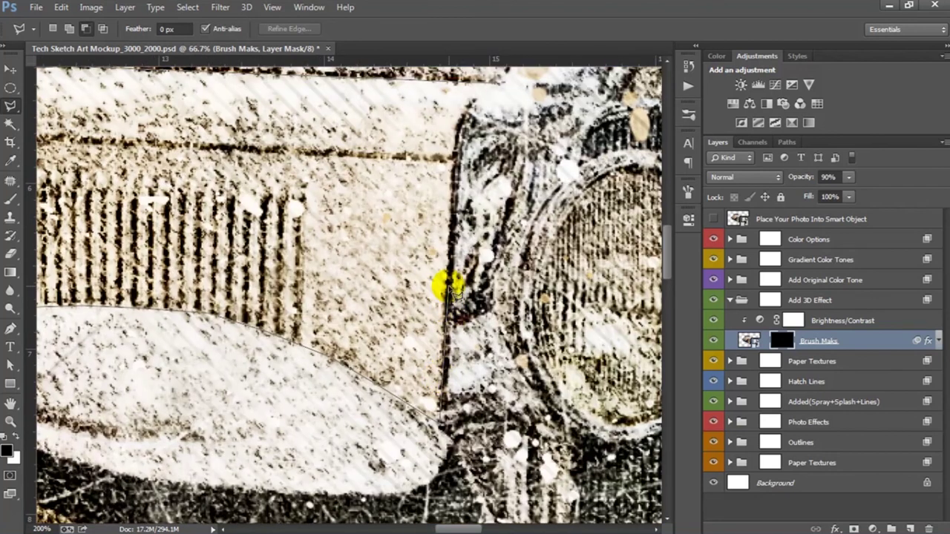
click(454, 156)
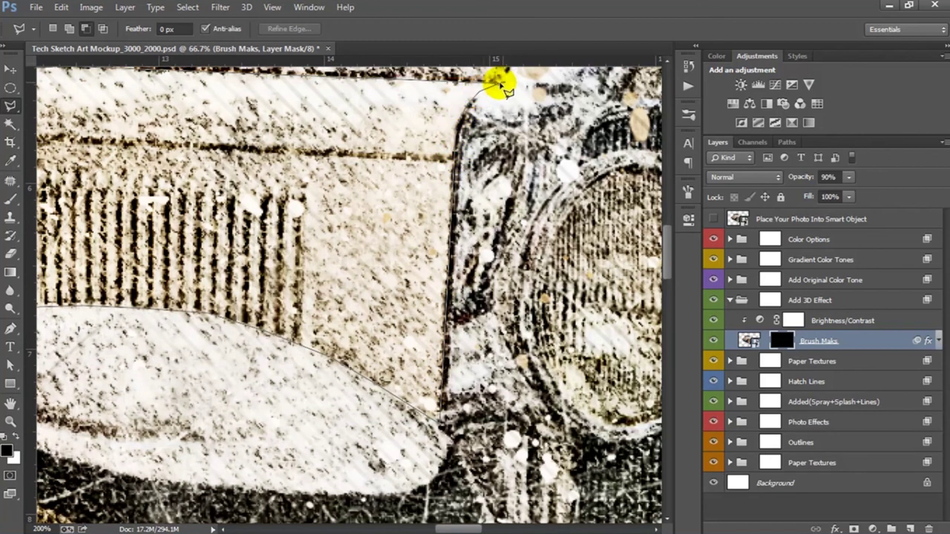
alt+scroll(509, 141, down, 3)
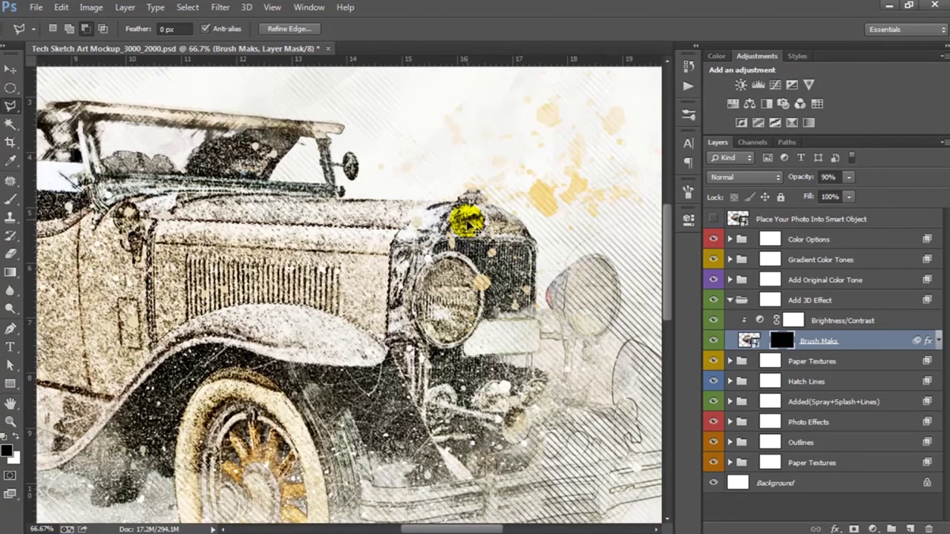
scroll(429, 256, left, 5)
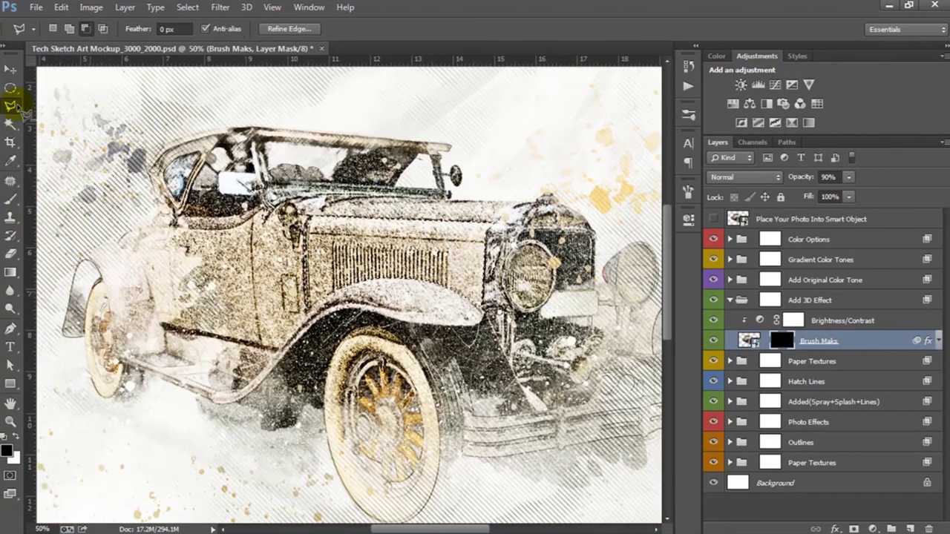
click(10, 72)
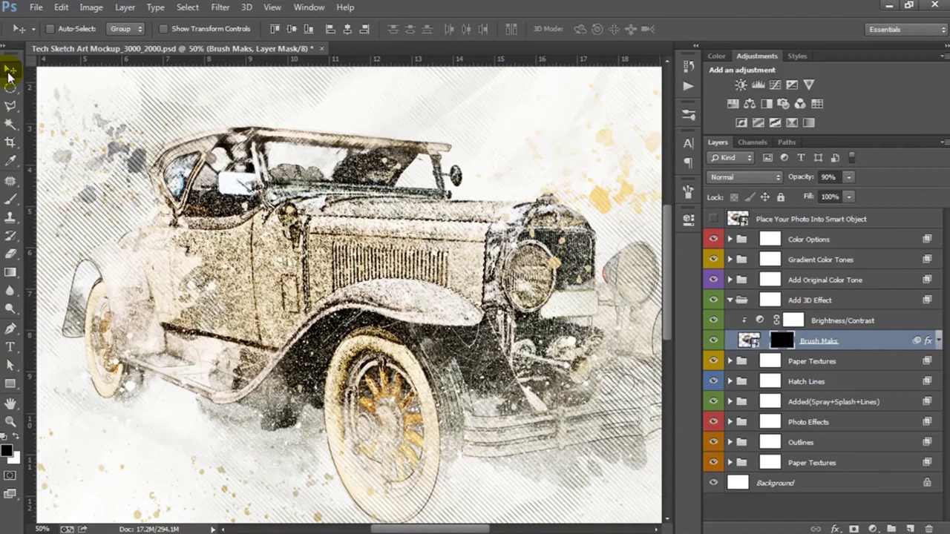
Fill the hood selection on the mask with white using the Paint Bucket at 100%
right_click(9, 274)
click(44, 280)
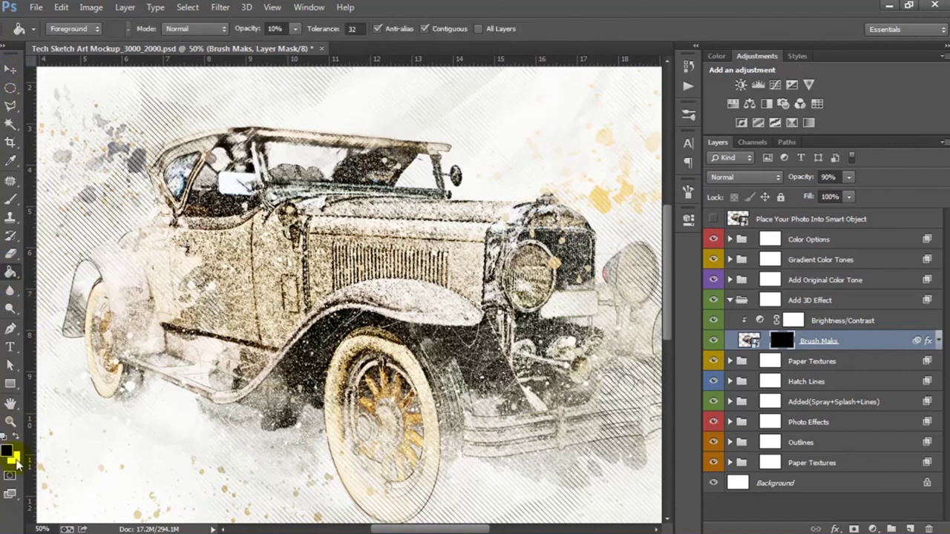
click(16, 438)
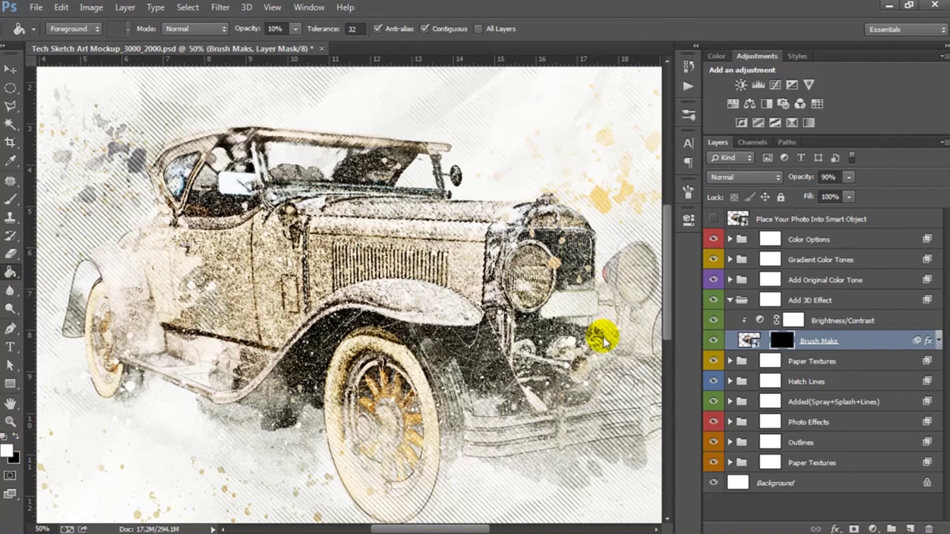
click(9, 448)
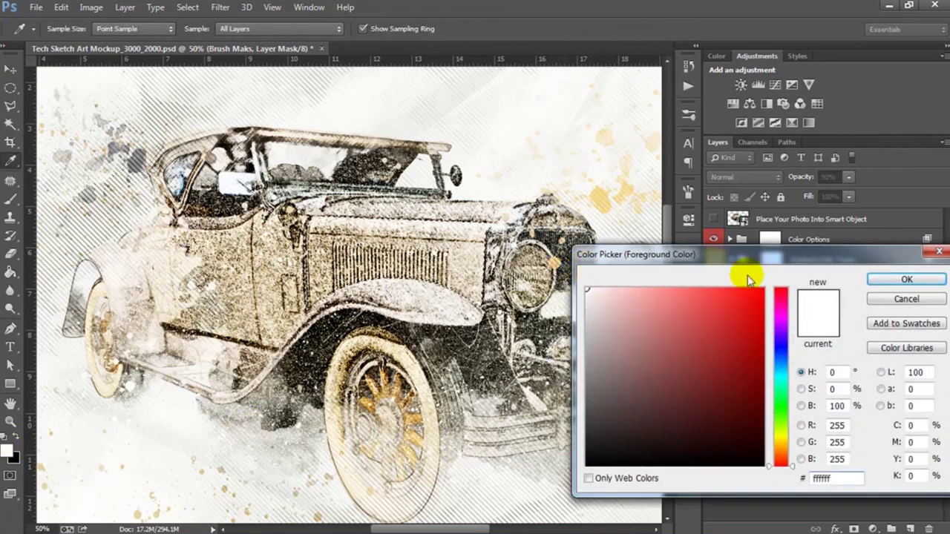
drag(696, 254, 578, 227)
click(765, 258)
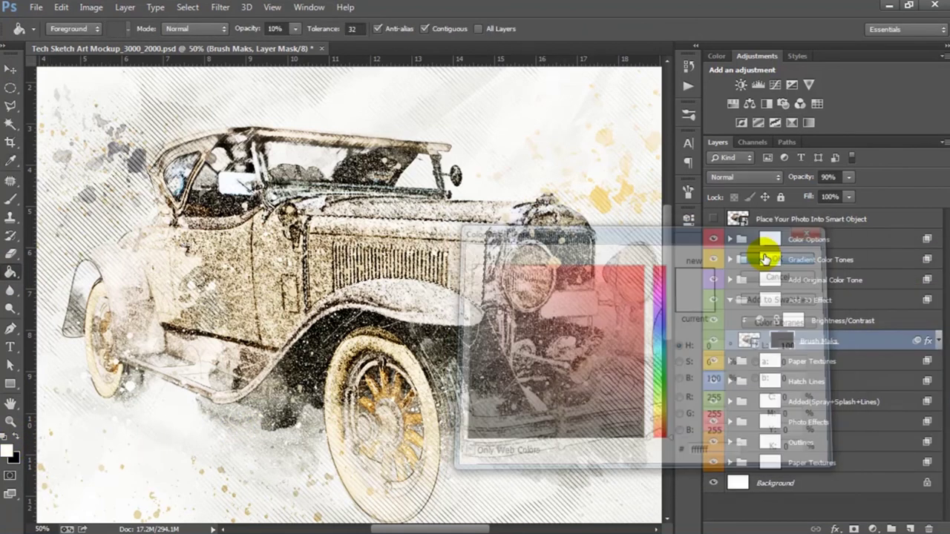
key(0)
click(372, 238)
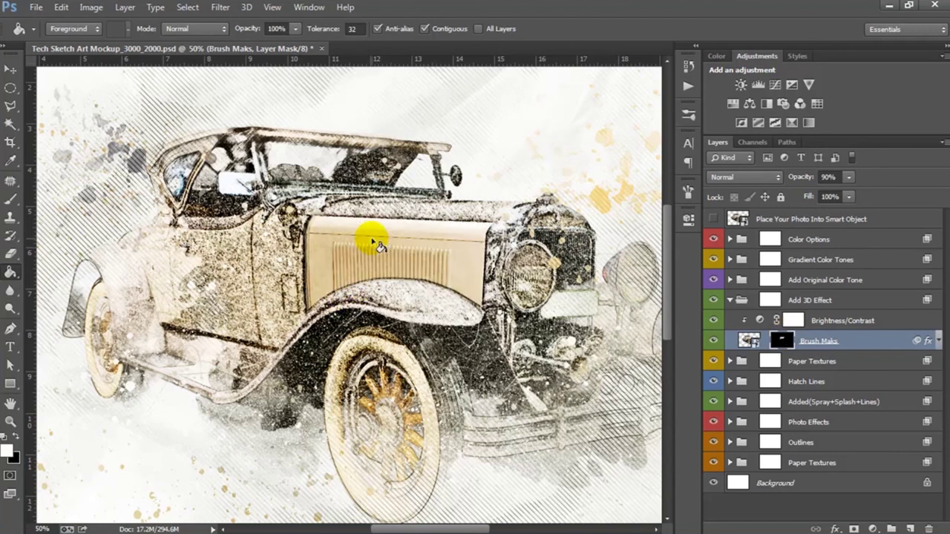
Raise the Brush Maks layer opacity from 90% to 100% and zoom out
click(10, 68)
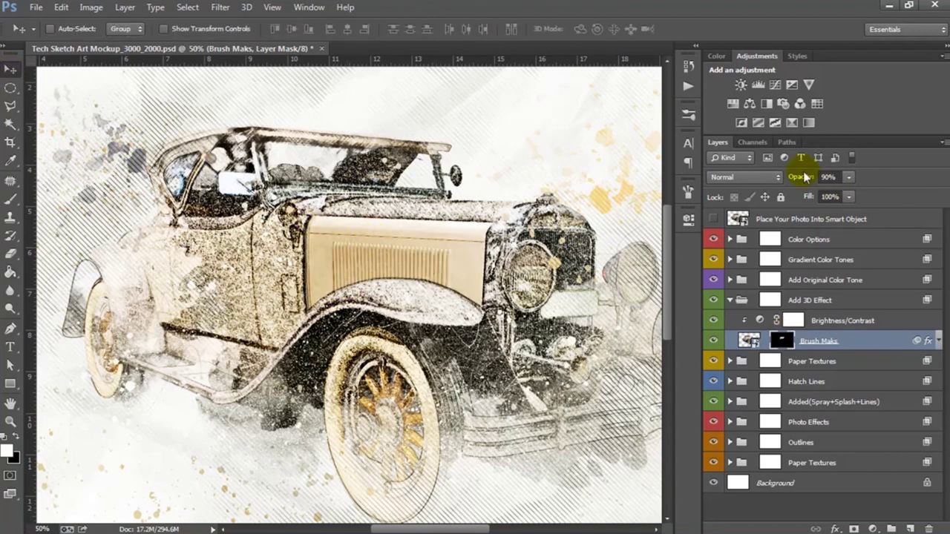
mouse_move(801, 182)
mouse_down()
mouse_move(781, 179)
mouse_move(803, 178)
mouse_up()
key(ctrl+minus)
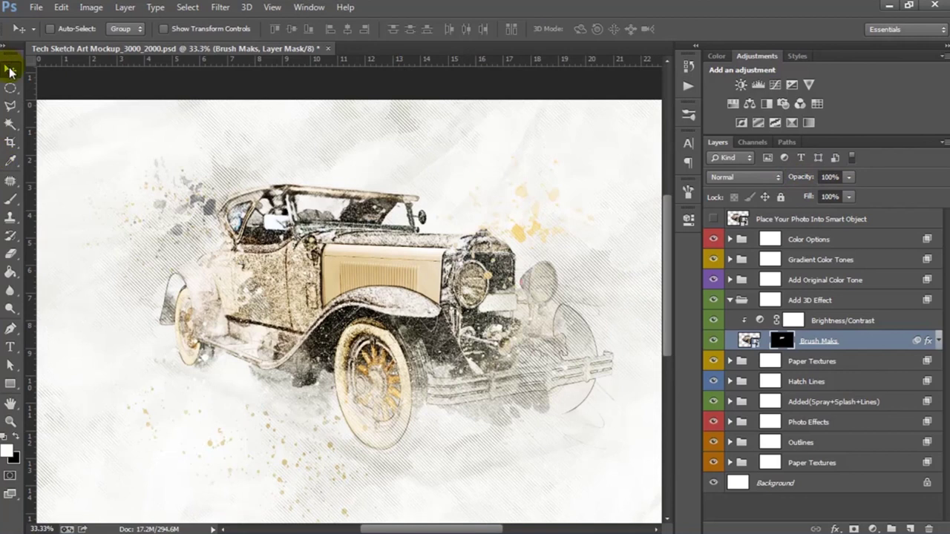
Give Brush Maks a Drop Shadow with size 46 and 84% opacity
double_click(928, 343)
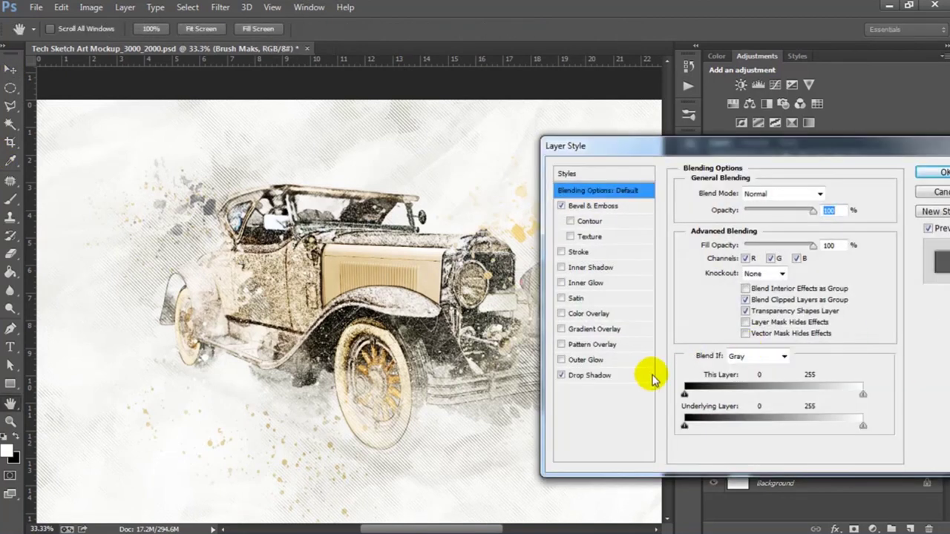
click(594, 375)
drag(738, 286, 751, 290)
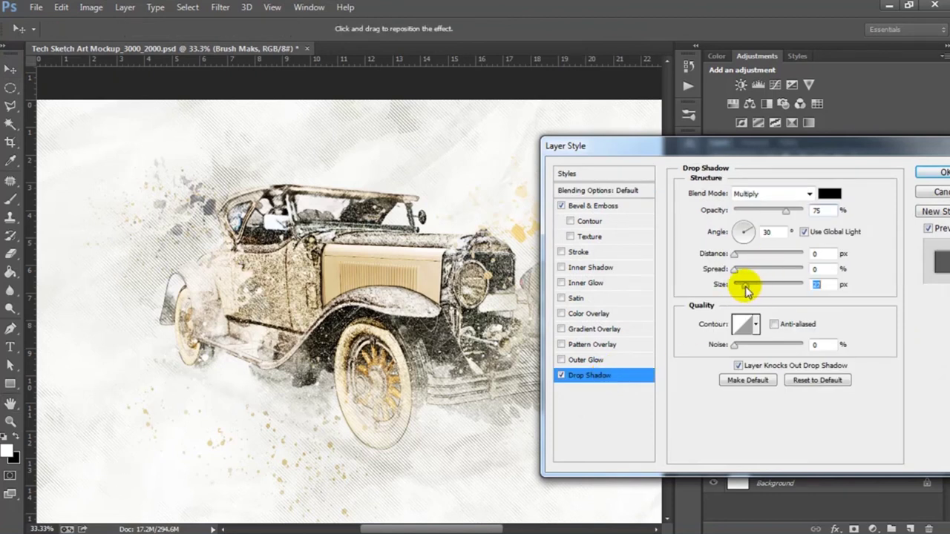
drag(775, 216, 791, 210)
drag(739, 257, 737, 256)
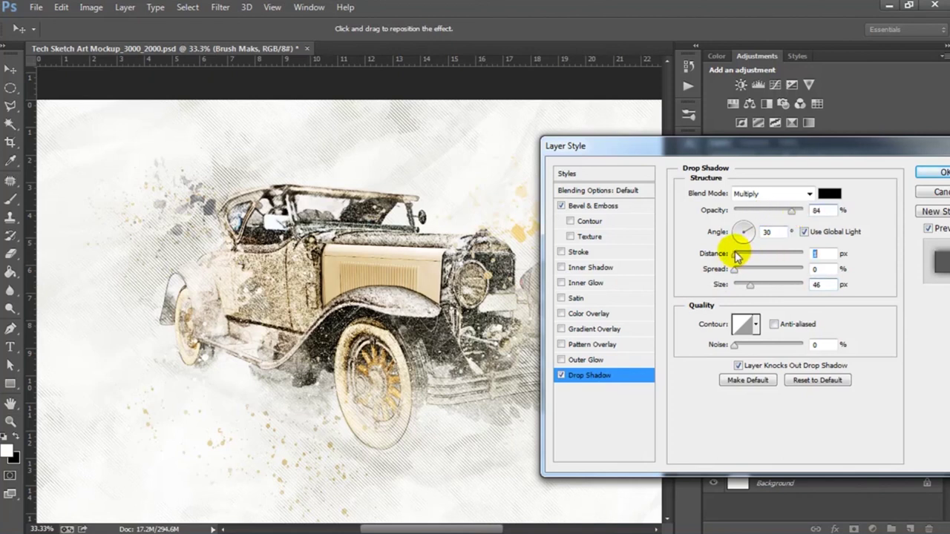
click(936, 173)
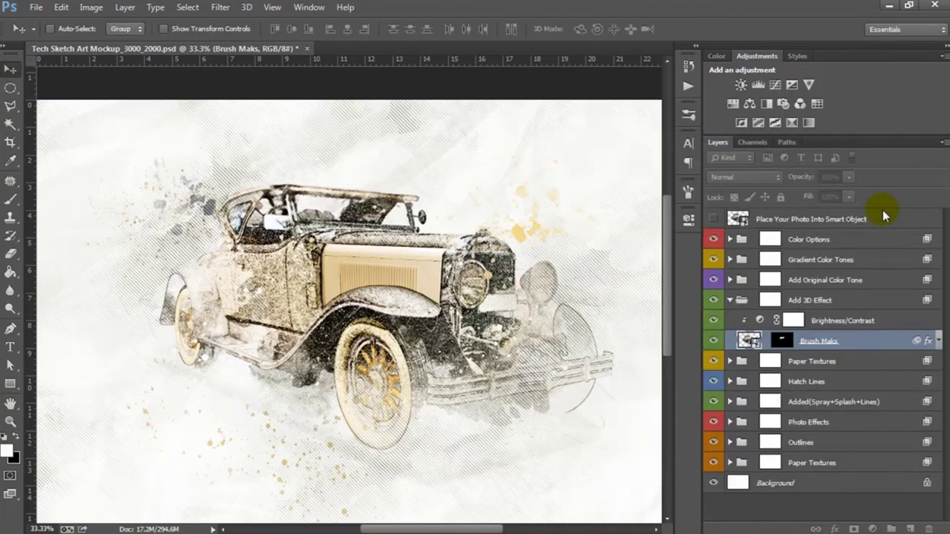
Collapse the Add 3D Effect group and zoom out to the whole document
click(742, 300)
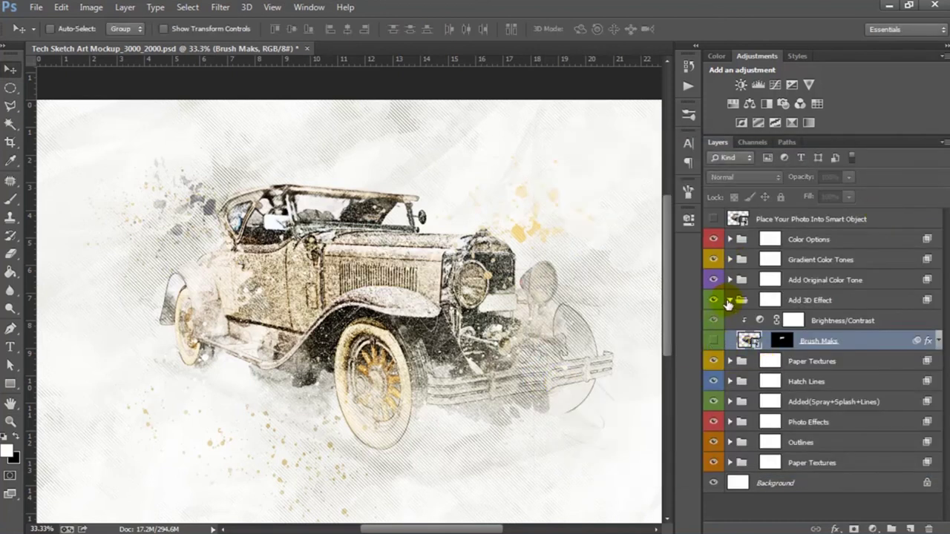
click(730, 300)
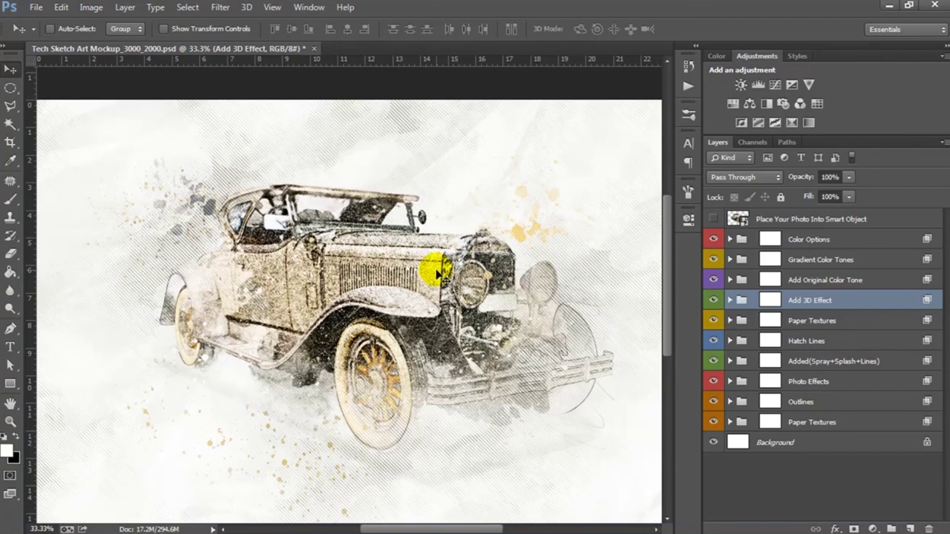
key(ctrl+minus)
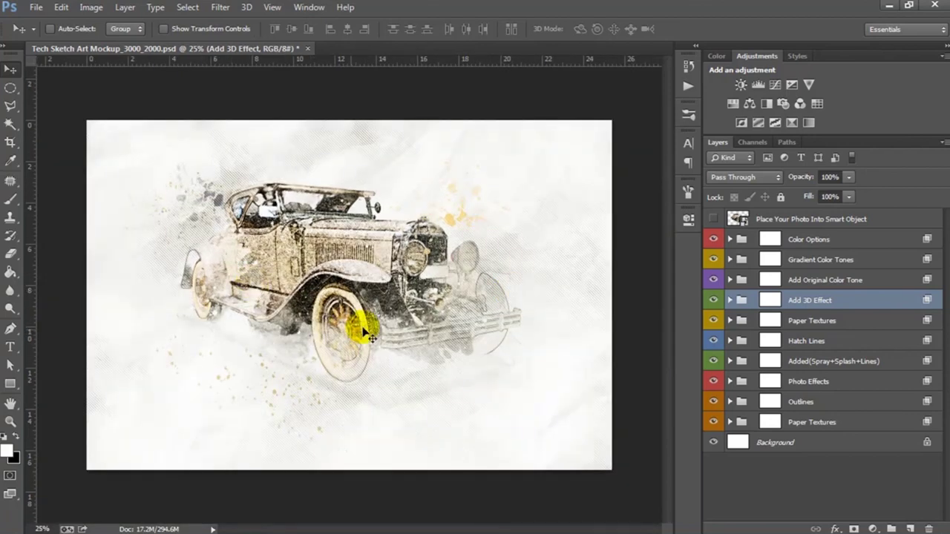